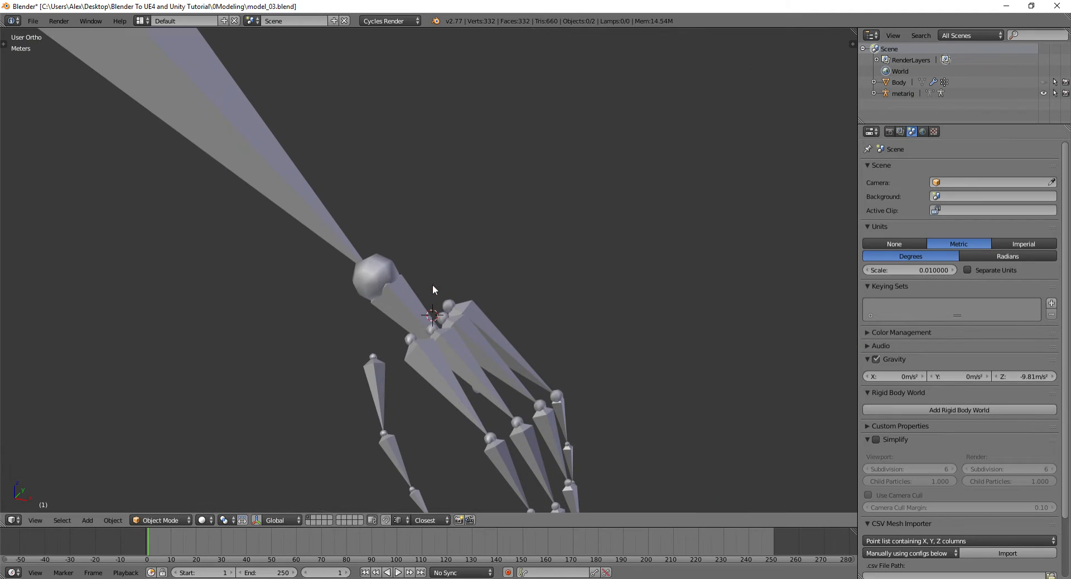
- Add a plane at the wrist joint of the armature and scale it down to slightly larger than the wrist joint
click(365, 272)
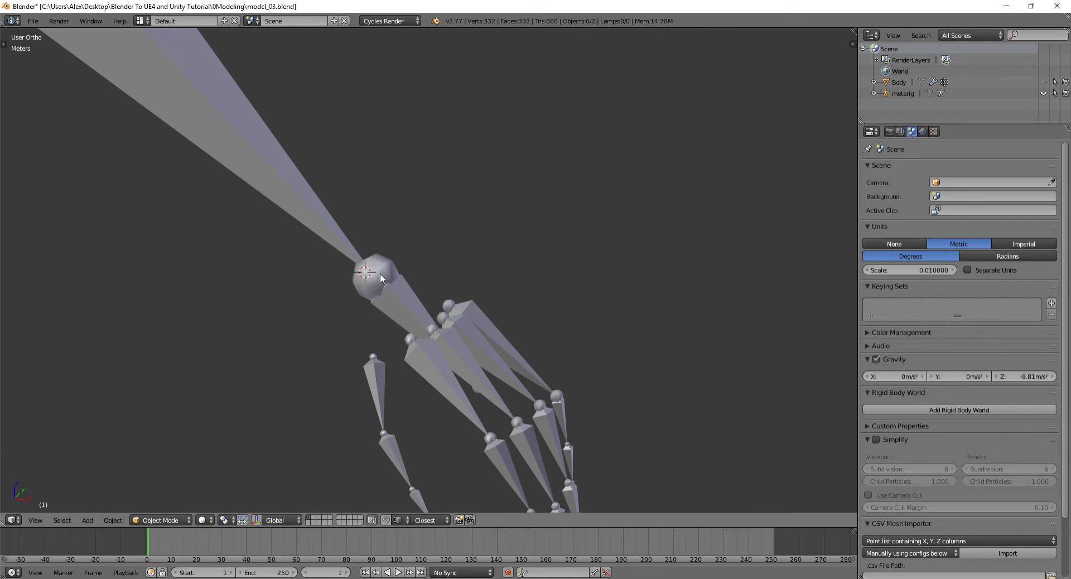
key(shift+a)
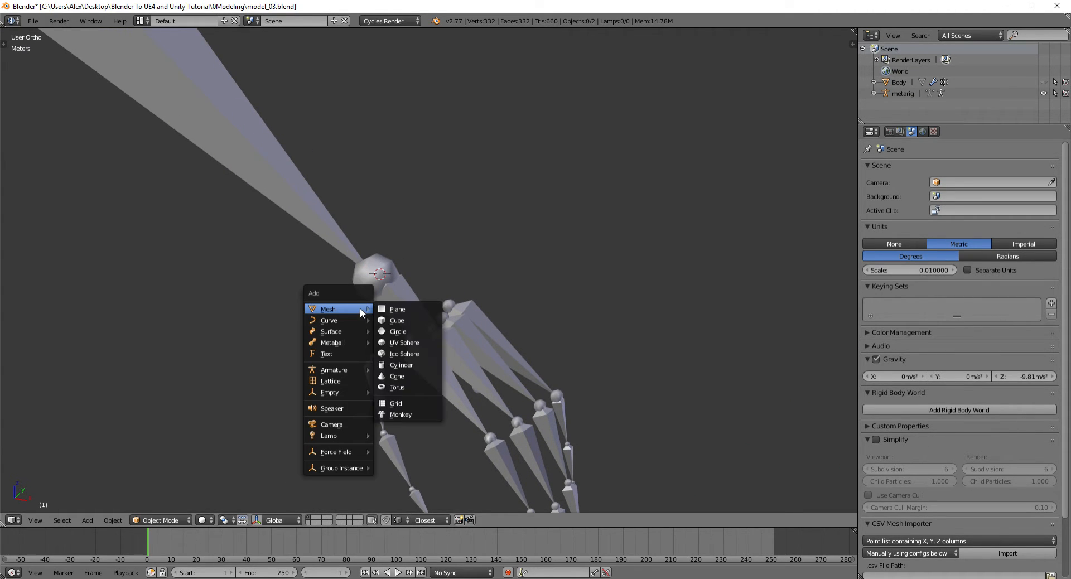
click(400, 305)
scroll(567, 291, down, 6)
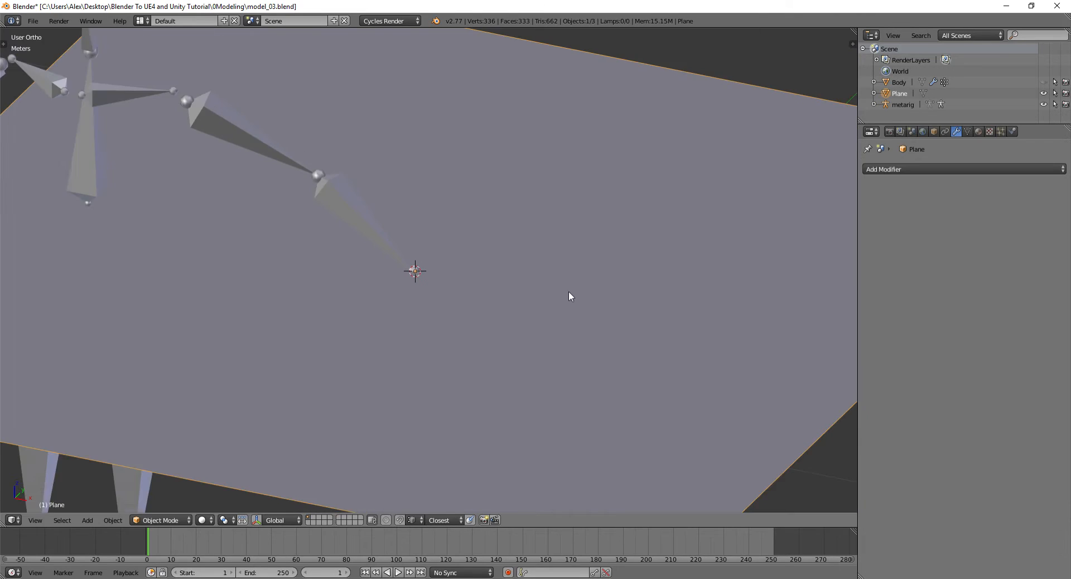
key(s)
click(497, 287)
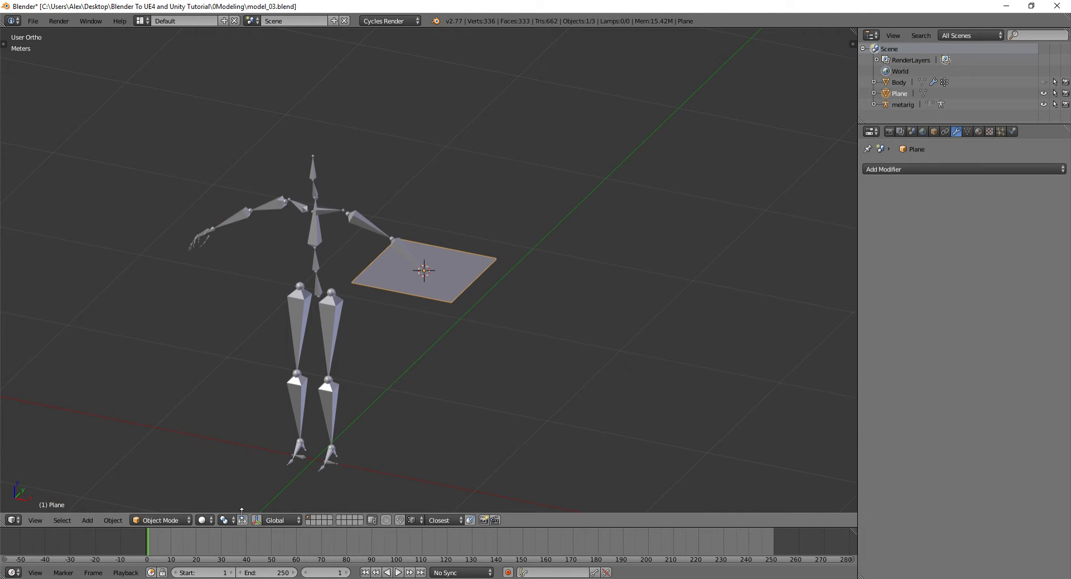
scroll(507, 286, up, 6)
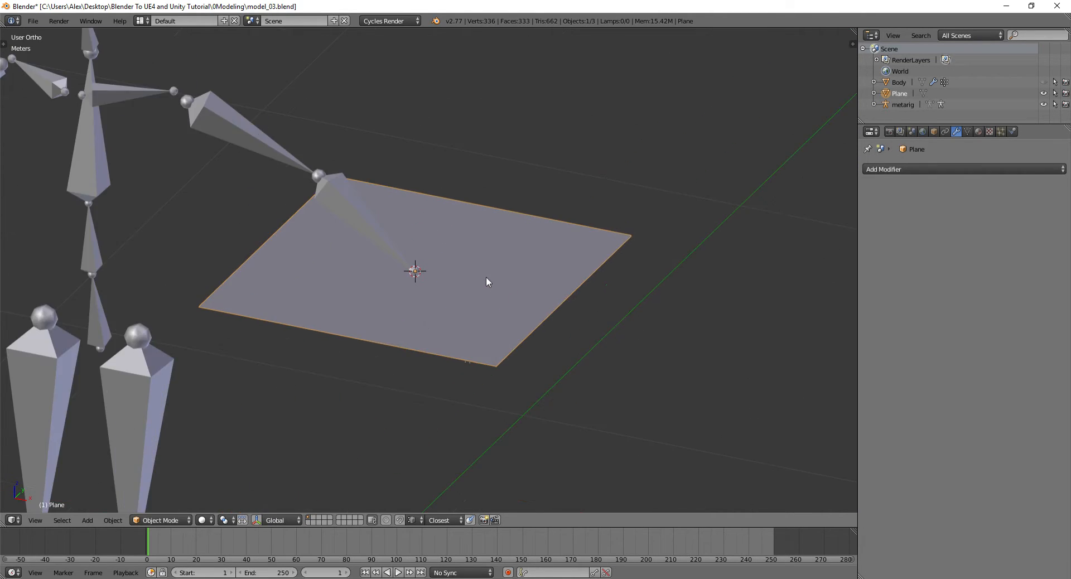
scroll(641, 237, up, 3)
key(s)
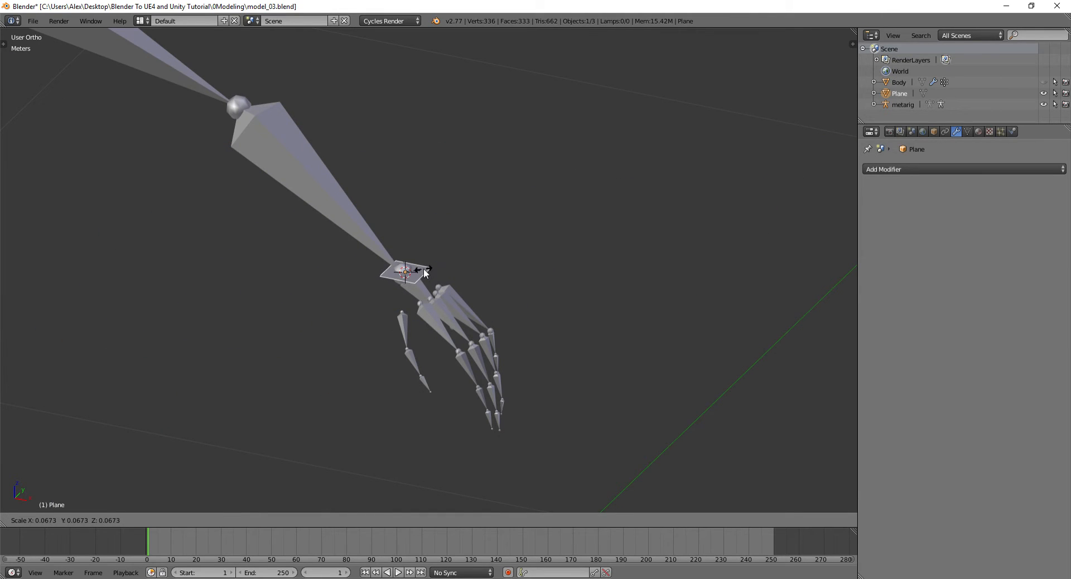
click(423, 269)
- Examine the open wrist end of the Body mesh against the hand bones in Edit Mode and reselect the plane
scroll(464, 260, up, 3)
middle_drag(464, 260, 480, 246)
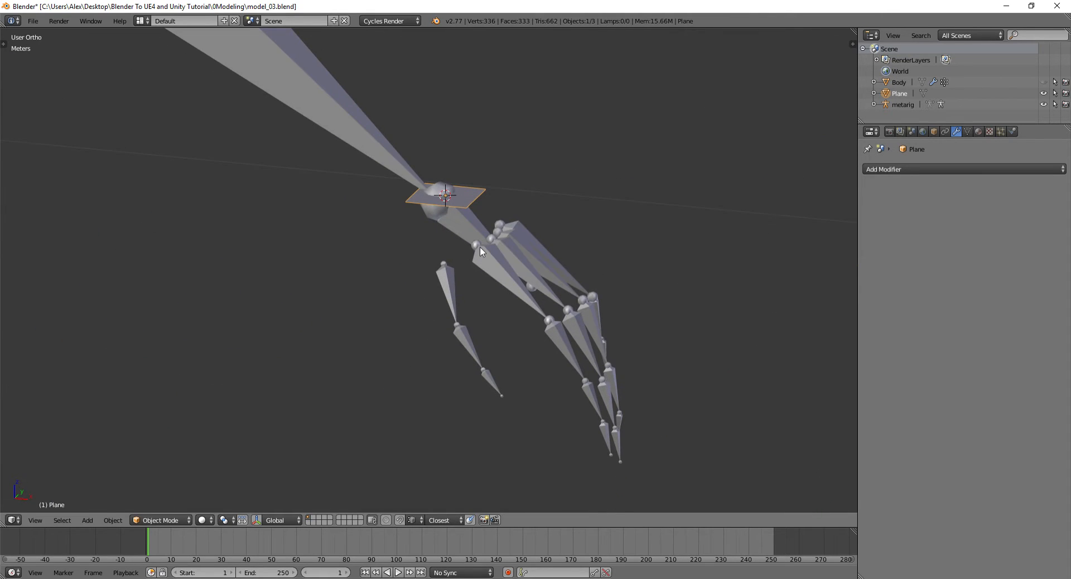
key(KP_1)
shift+middle_drag(578, 155, 442, 227)
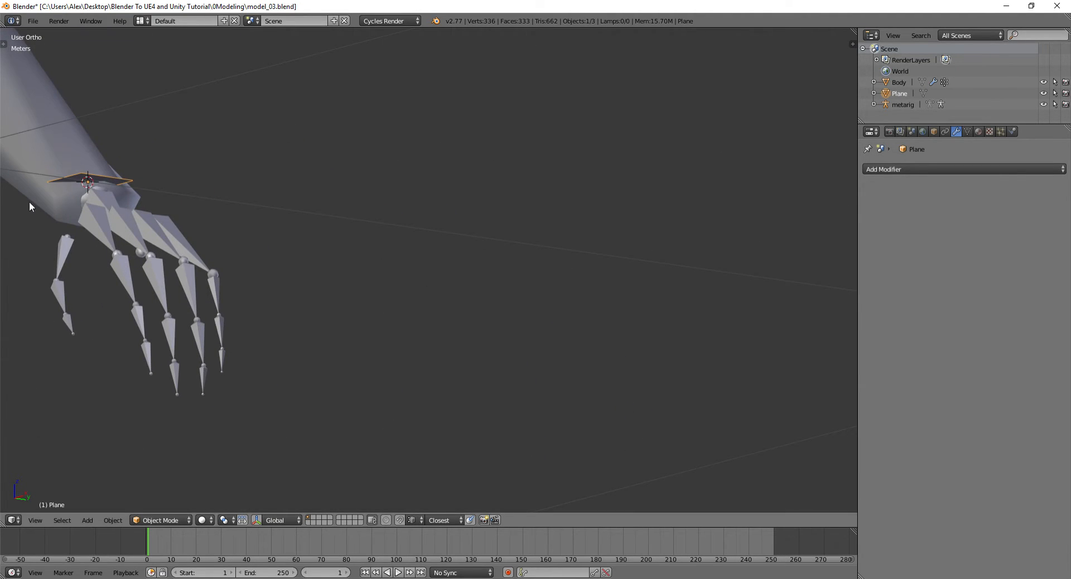
right_click(59, 200)
key(Tab)
shift+middle_drag(128, 209, 304, 286)
right_click(248, 265)
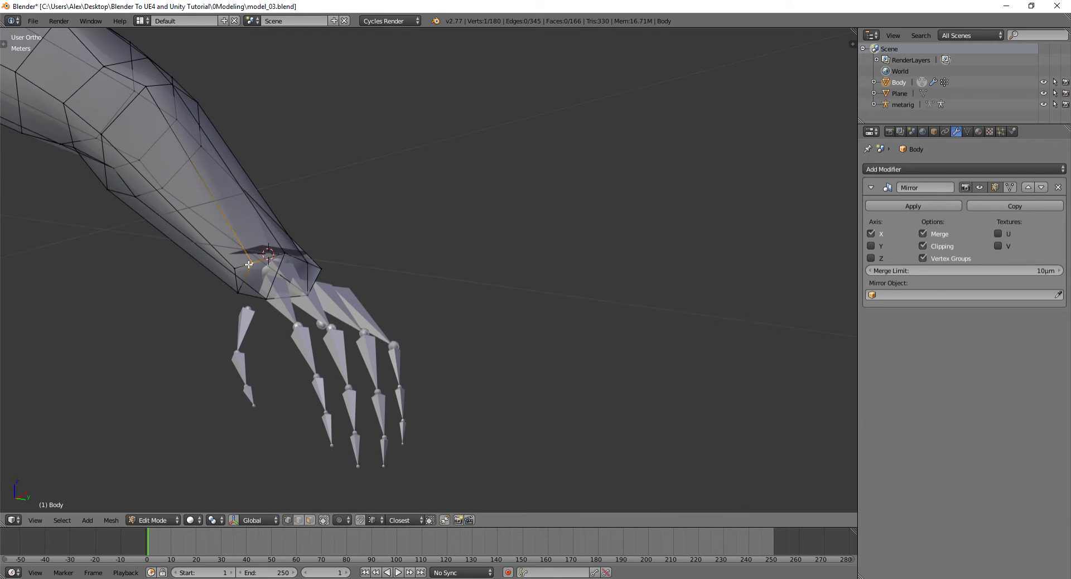
key(KP_Decimal)
scroll(424, 271, up, 3)
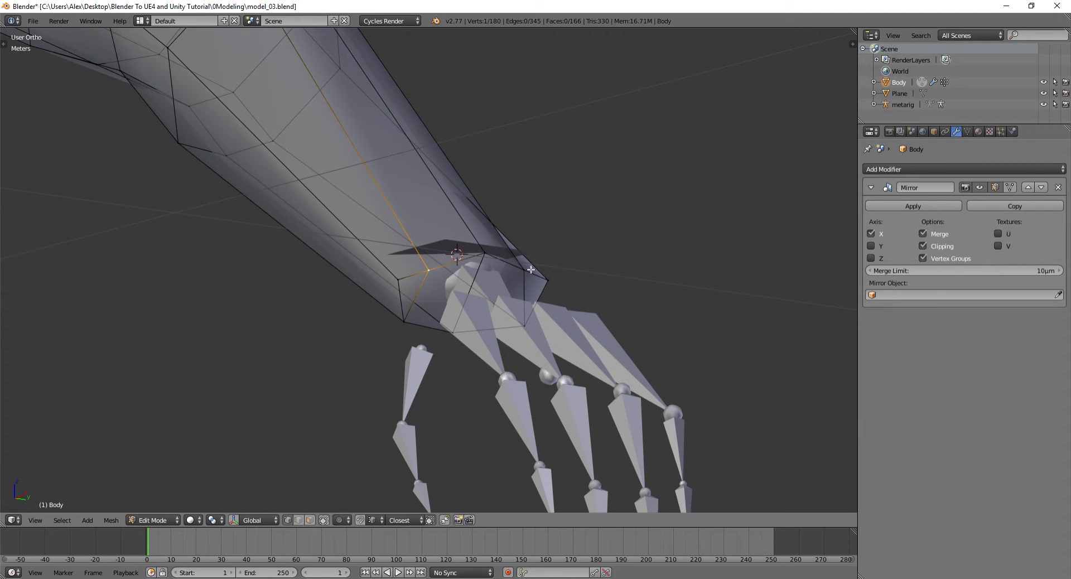
scroll(530, 270, down, 1)
mouse_move(519, 269)
middle_down()
mouse_move(475, 247)
mouse_move(500, 259)
middle_up()
right_click(469, 258)
key(Tab)
right_click(480, 254)
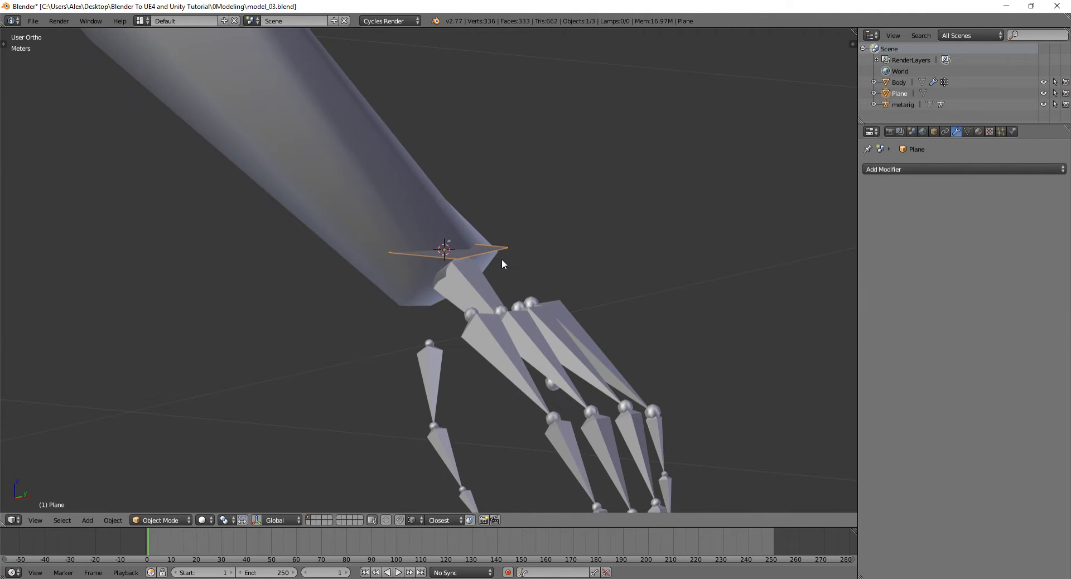
- Hide the Body mesh, keeping the metarig and the plane visible
click(1043, 105)
click(1043, 104)
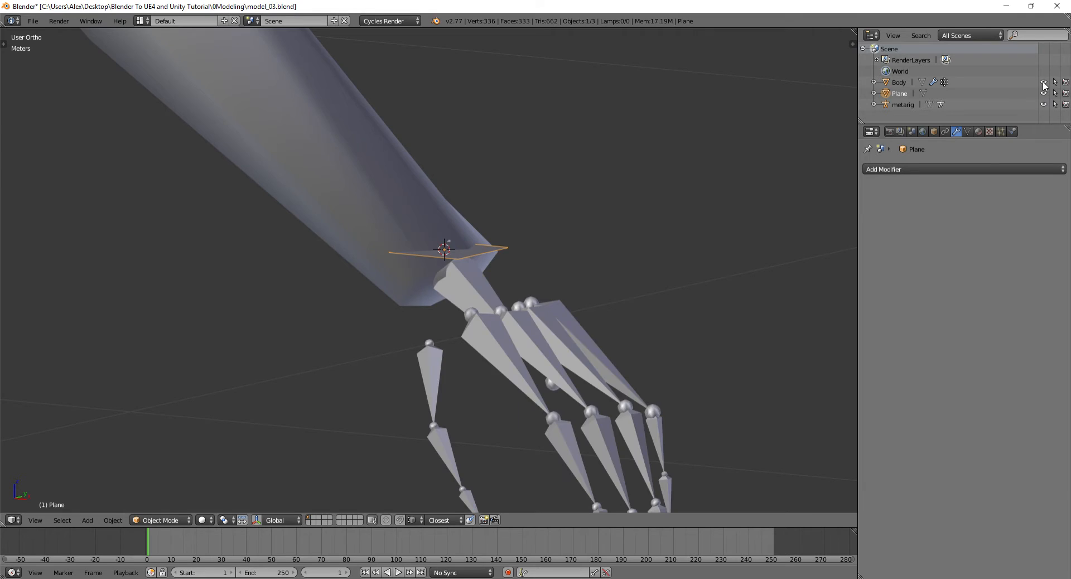
click(1043, 82)
- In front view, rotate the plane perpendicular to the forearm bone and scale it up by about 1.10
middle_drag(510, 155, 529, 207)
key(KP_1)
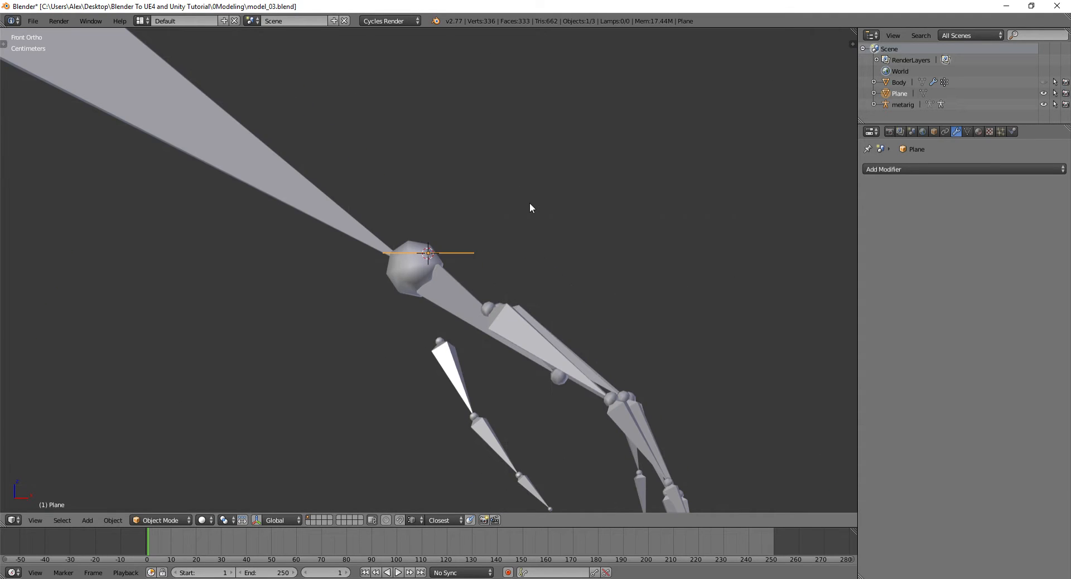
key(r)
click(486, 109)
key(r)
key(Escape)
key(s)
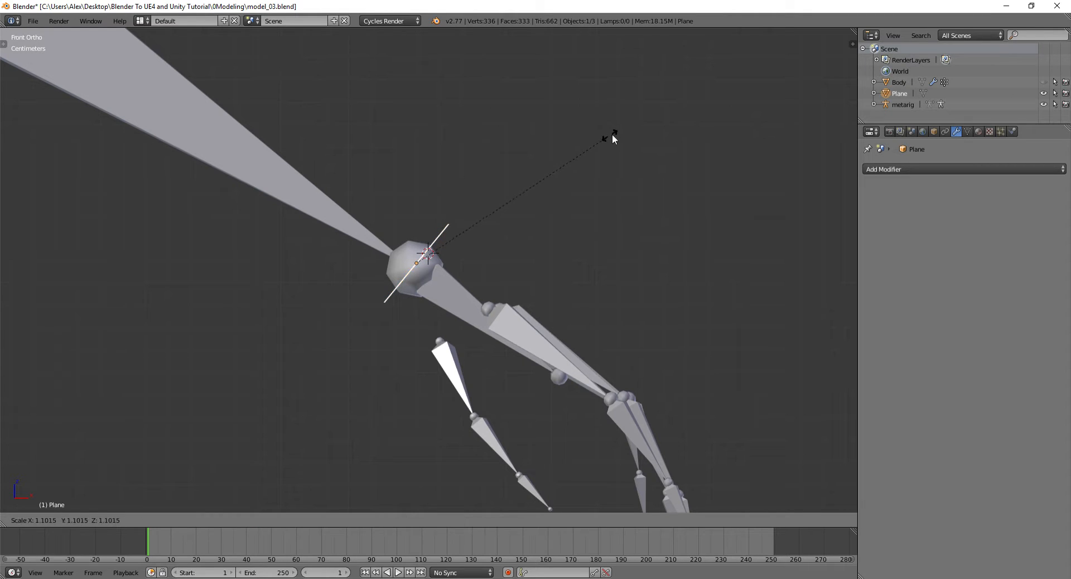
click(612, 135)
- Add one centred loop cut in each direction across the plane, dividing it into four faces
middle_drag(608, 144, 624, 259)
key(Tab)
middle_drag(414, 214, 453, 243)
key(ctrl+r)
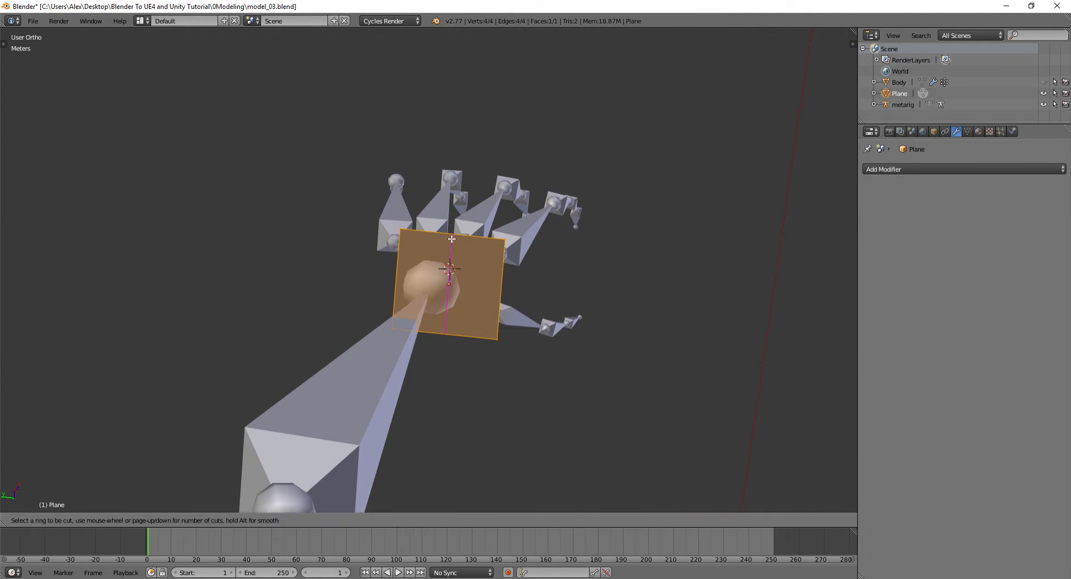
click(451, 242)
right_click(450, 242)
key(ctrl+r)
click(466, 275)
right_click(471, 275)
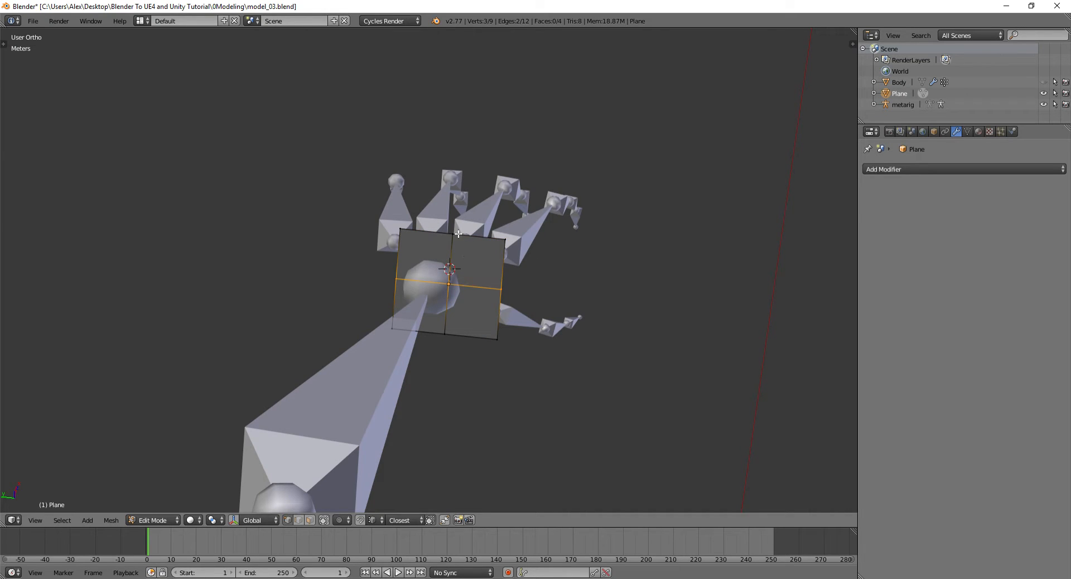
- Examine the plane's centre and outline vertices by selecting them one after another
right_click(479, 276)
right_click(446, 284)
right_click(412, 236)
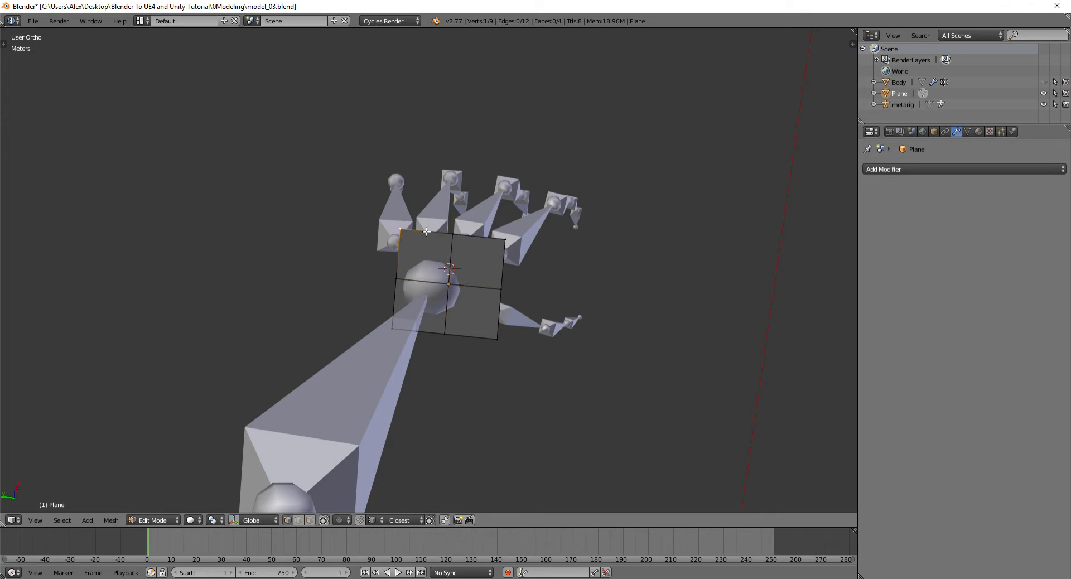
right_click(460, 231)
right_click(502, 233)
right_click(502, 272)
right_click(501, 333)
right_click(451, 336)
right_click(402, 331)
- Try to widen the plane by pulling its two opposite mid-side vertices outward
right_click(398, 276)
key(g)
click(371, 274)
right_click(505, 280)
key(g)
click(565, 289)
- In front view, move the plane's upper and lower vertex rows inward to fit it closer around the wrist joint
middle_drag(564, 289, 497, 192)
key(a)
key(a)
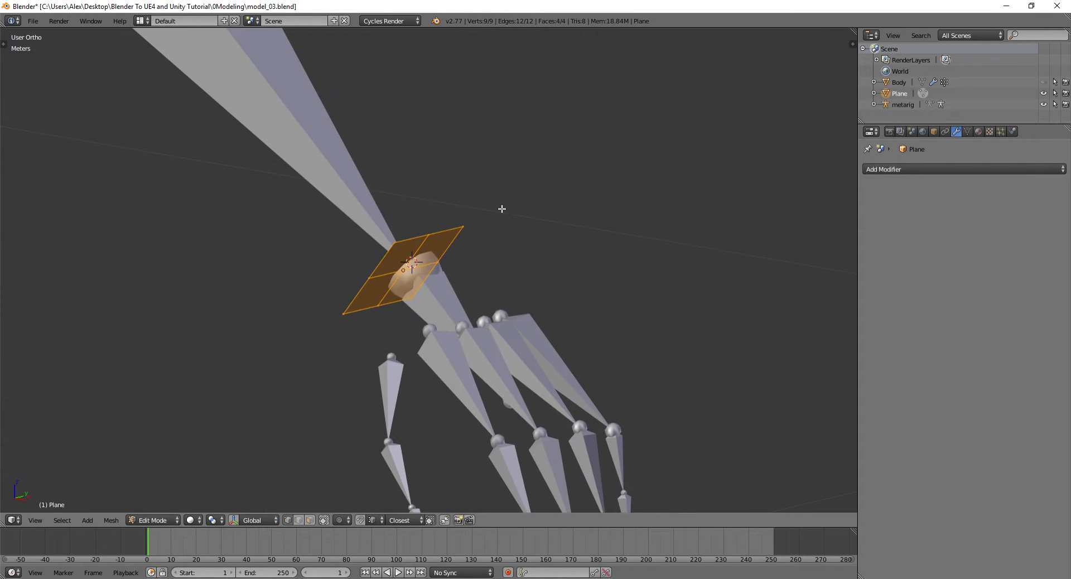
key(KP_1)
drag(430, 210, 526, 268)
key(g)
click(506, 267)
key(a)
key(b)
drag(345, 279, 401, 321)
key(g)
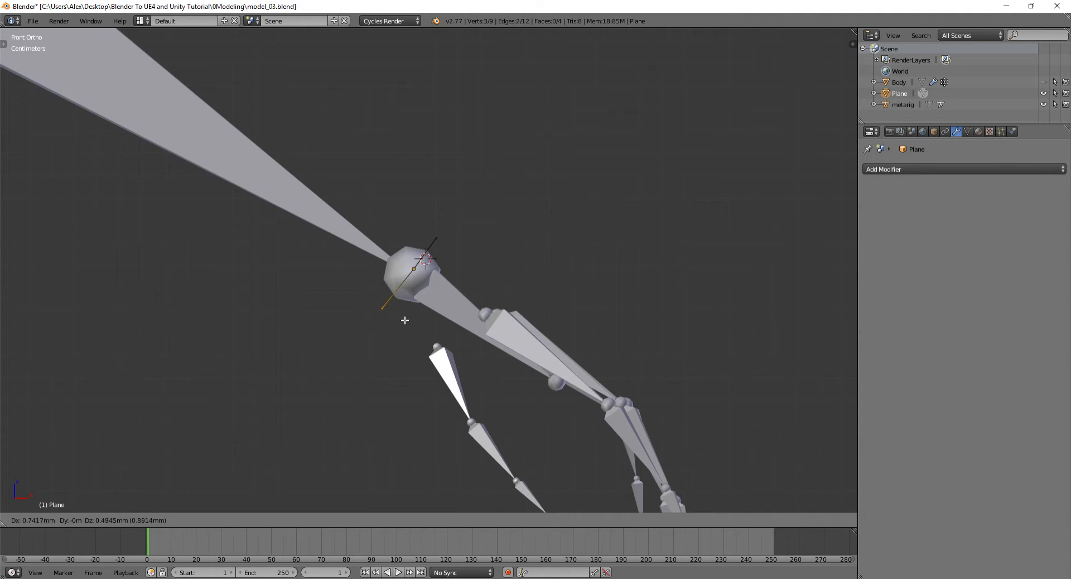
click(409, 316)
- Extrude the whole plane along the palm bones as far as the knuckles to form the palm block
middle_drag(409, 262, 416, 275)
key(a)
key(a)
key(KP_1)
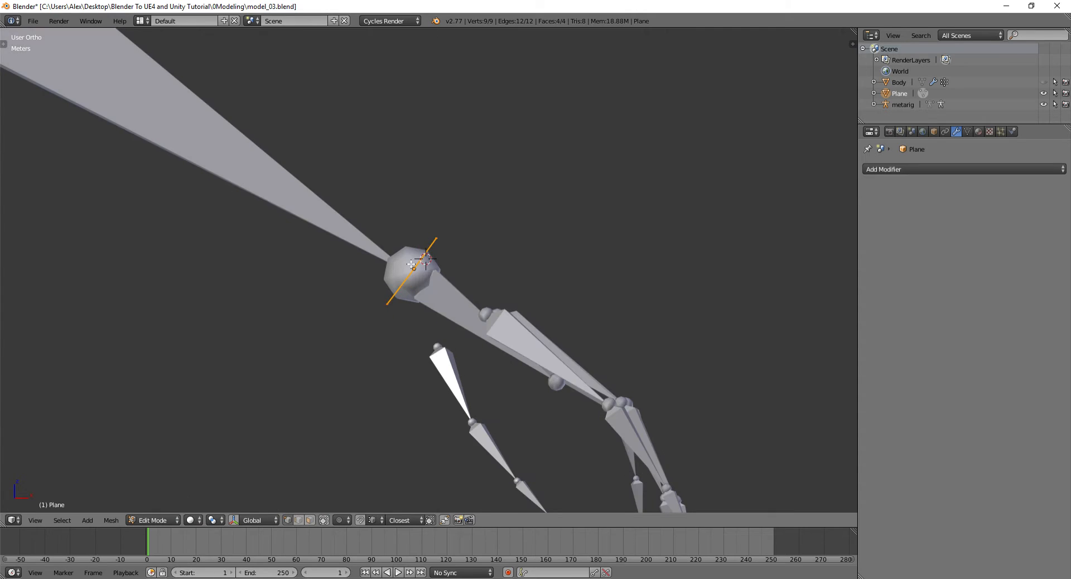
key(e)
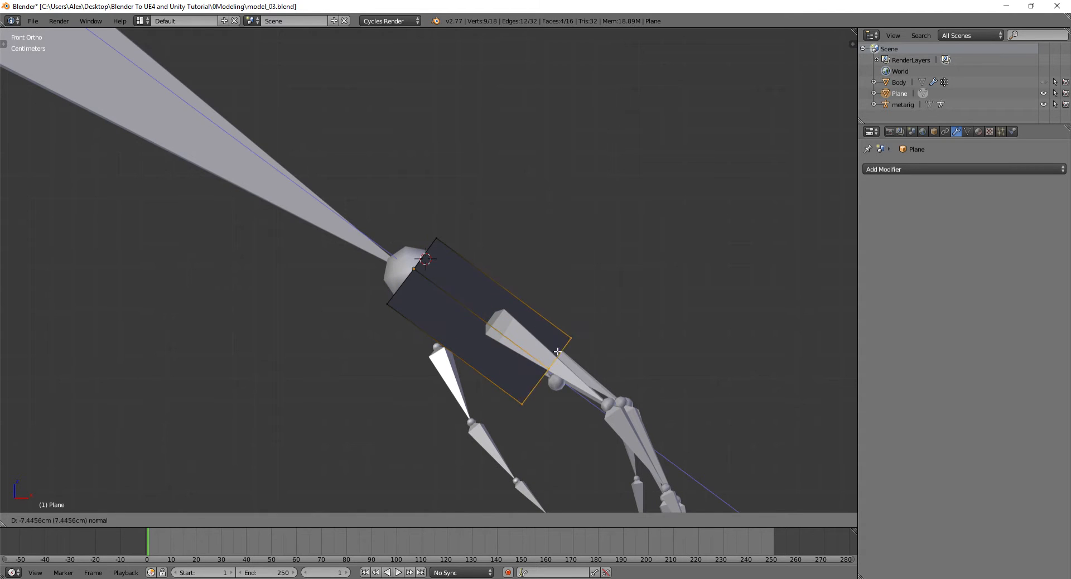
click(646, 378)
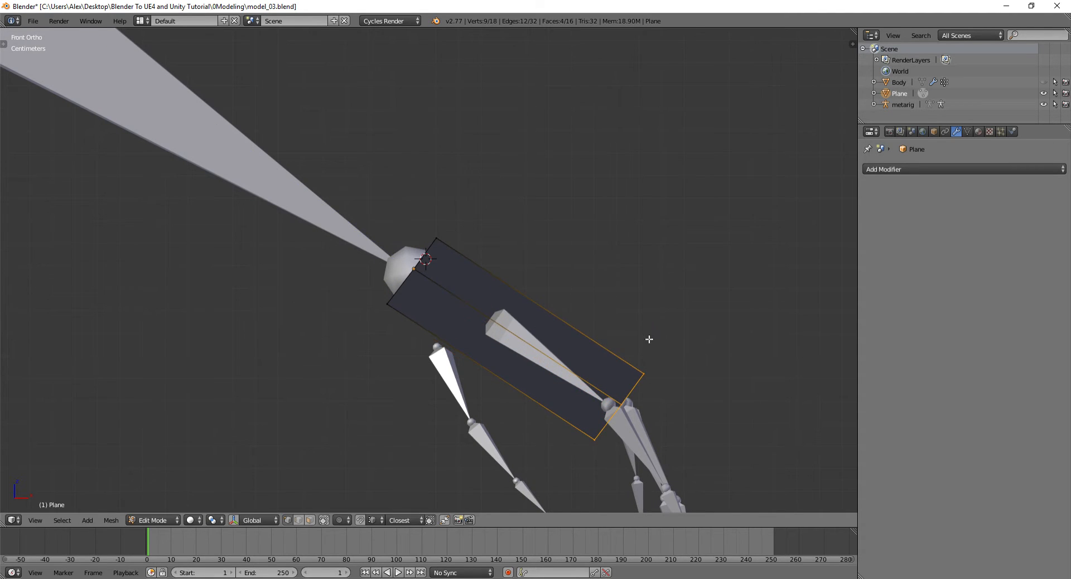
middle_drag(650, 340, 435, 323)
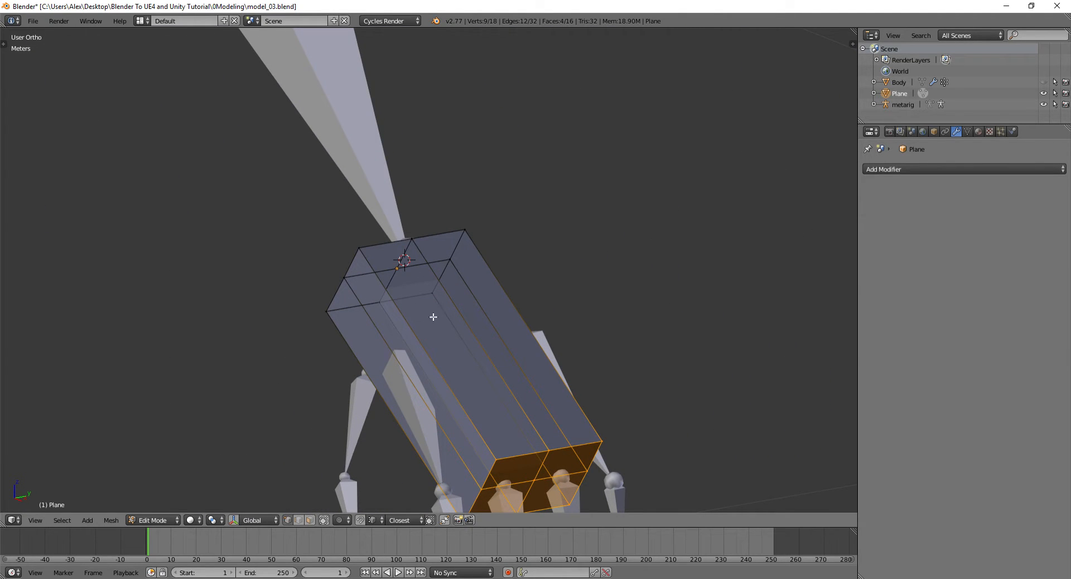
middle_drag(441, 354, 471, 332)
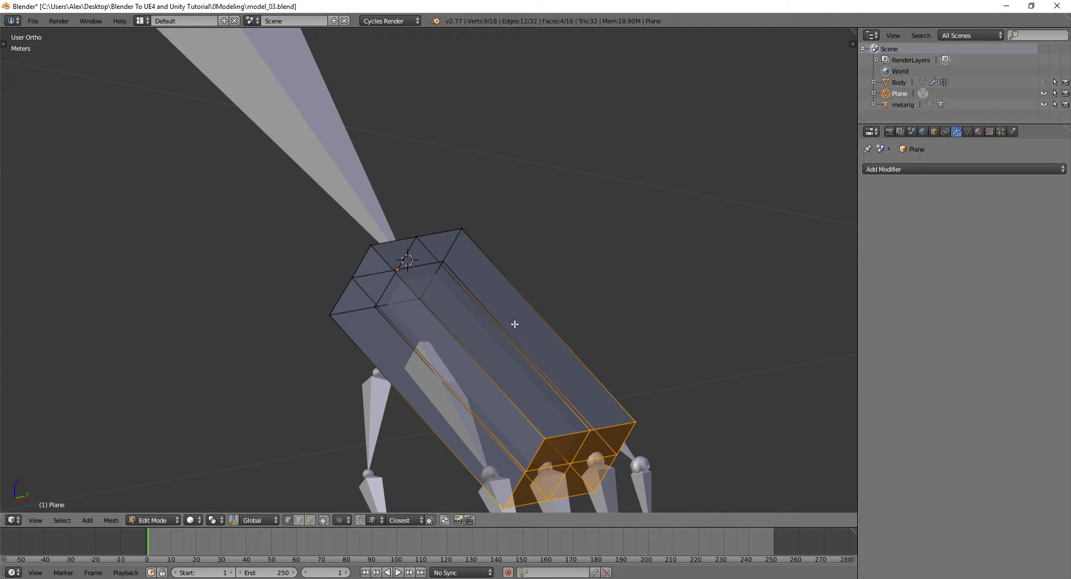
- Select the whole palm block and turn on the Screencast Keys display
key(a)
key(a)
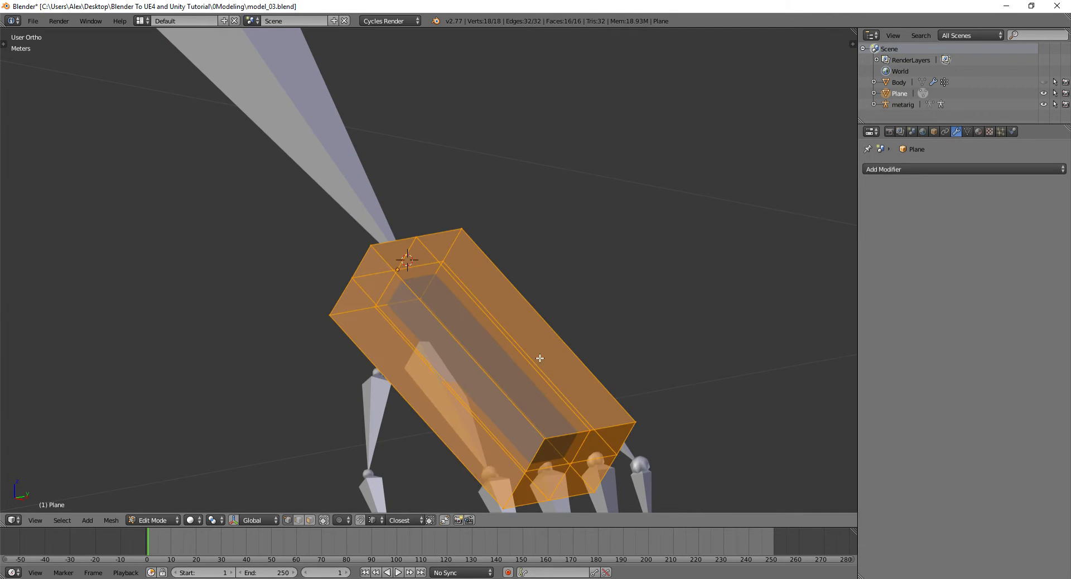
key(space)
key(Escape)
key(t)
key(t)
key(n)
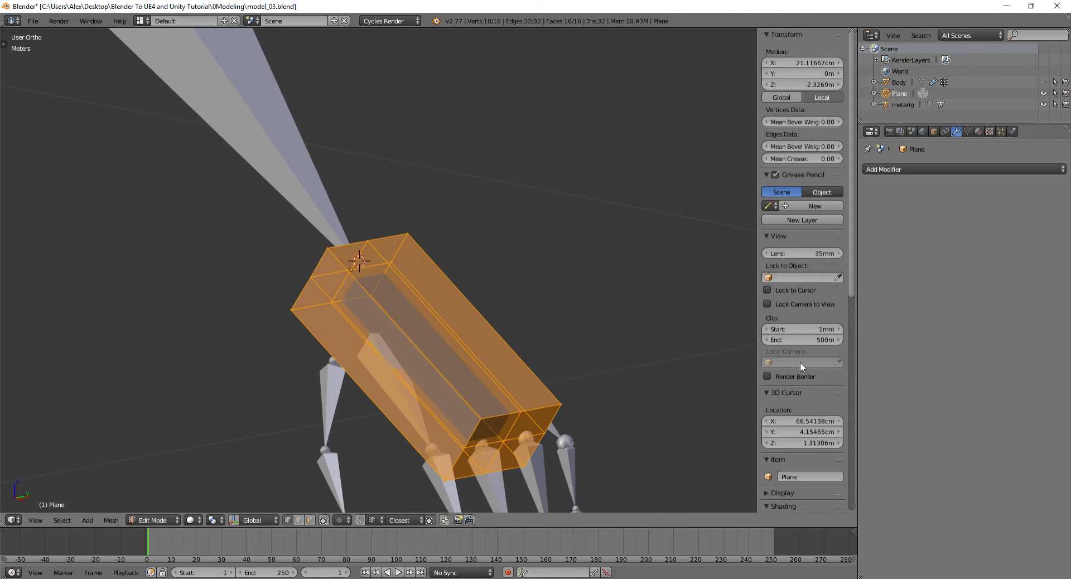
scroll(803, 379, down, 15)
click(807, 496)
key(t)
key(t)
key(t)
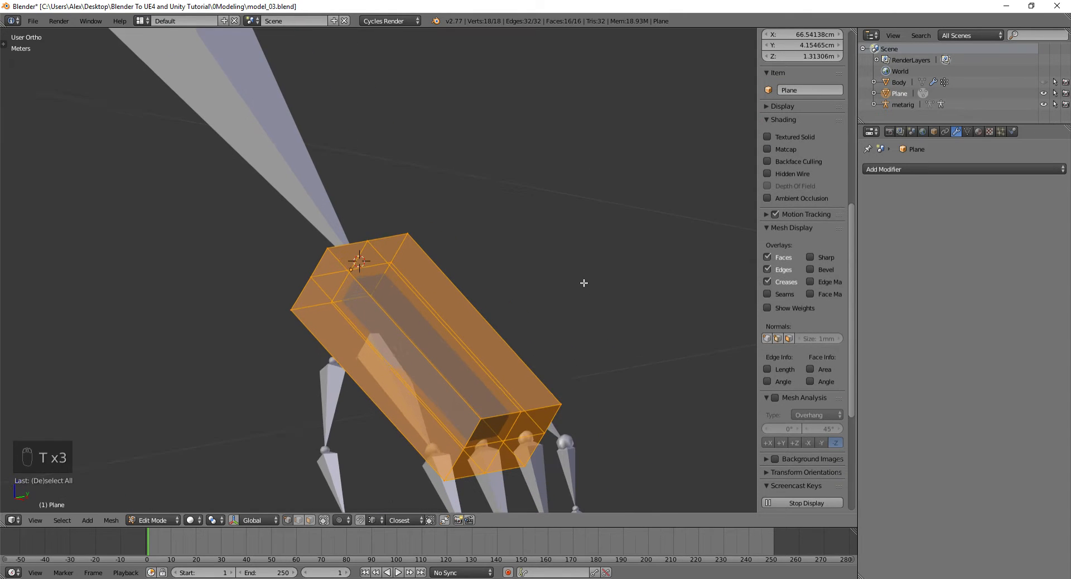
key(n)
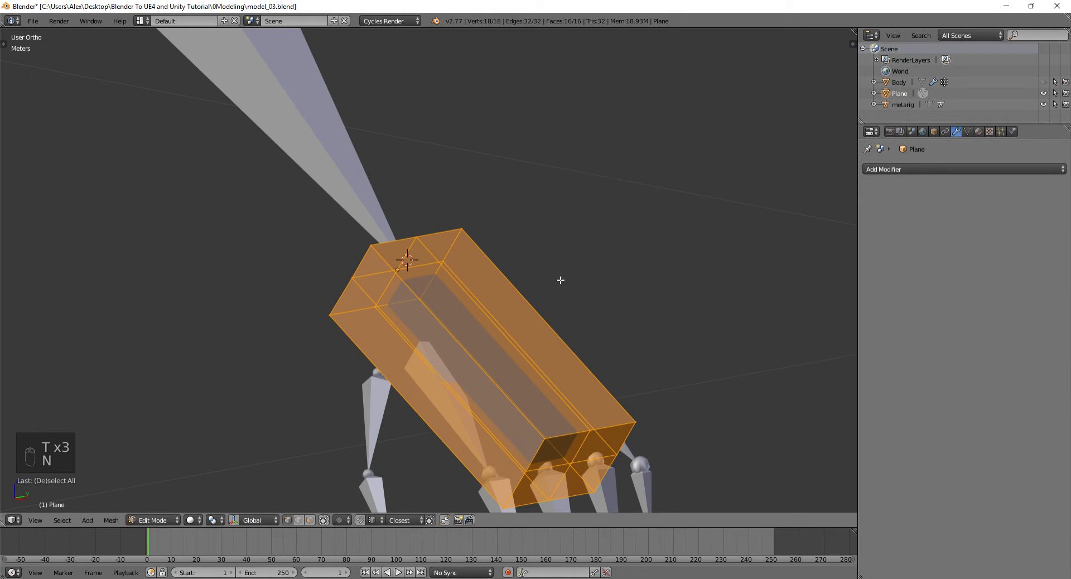
- Flip the normals of the whole palm block and deselect everything
key(space)
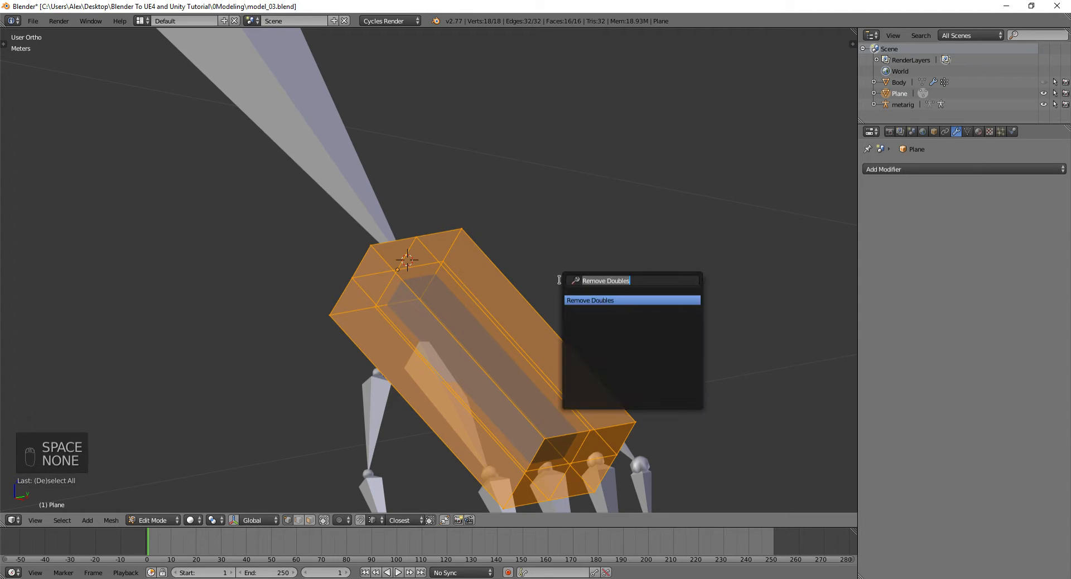
text(flip)
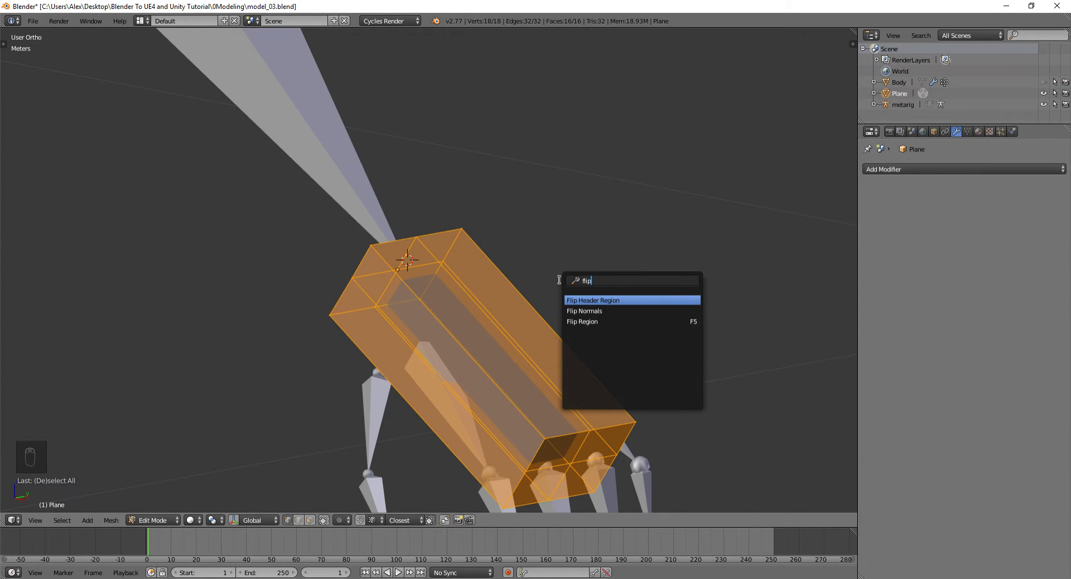
key(Down)
key(Return)
key(a)
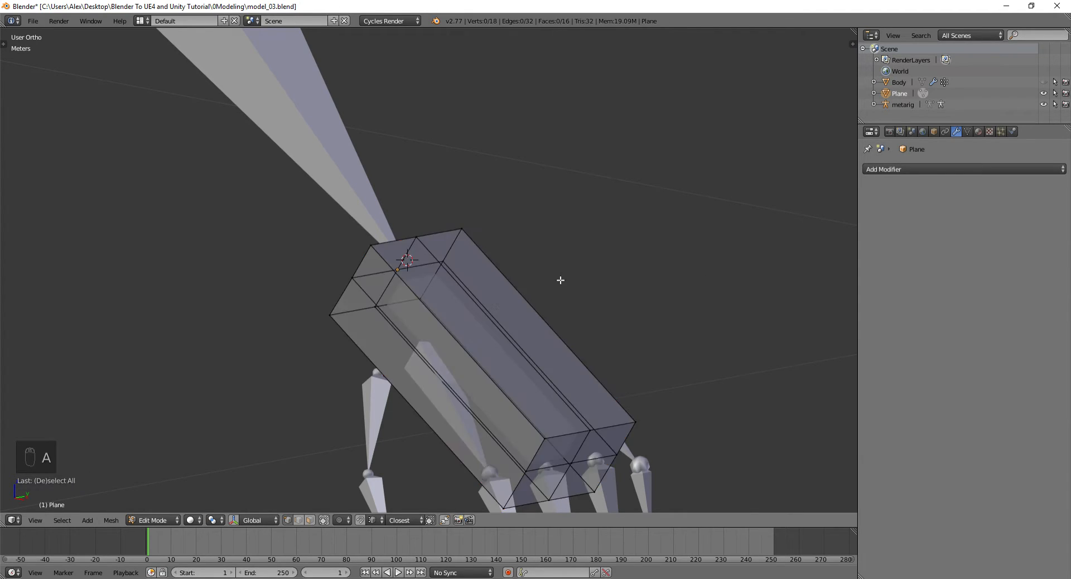
- Move the middle lengthwise edge on each narrow side of the palm block outward, giving it a six-sided cross-section
middle_drag(559, 280, 448, 316)
scroll(452, 274, up, 2)
right_click(421, 330)
shift+right_click(455, 271)
key(g)
click(559, 245)
right_click(449, 361)
shift+right_click(357, 264)
middle_drag(357, 264, 493, 278)
key(g)
click(340, 255)
- Add two loop cuts around the palm block, dividing its length into three sections
key(ctrl+r)
click(419, 279)
click(416, 293)
key(ctrl+r)
click(425, 283)
right_click(425, 283)
- Try to move three vertices on the palm block's lengthwise edge near the index finger outward about 5.9 mm along Y
scroll(406, 201, up, 4)
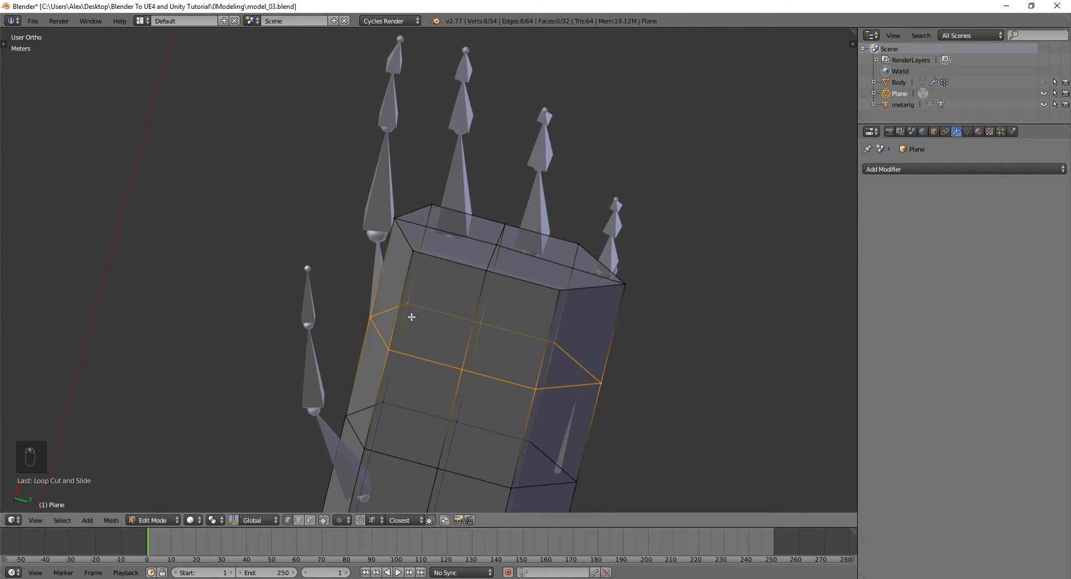
middle_drag(437, 285, 492, 274)
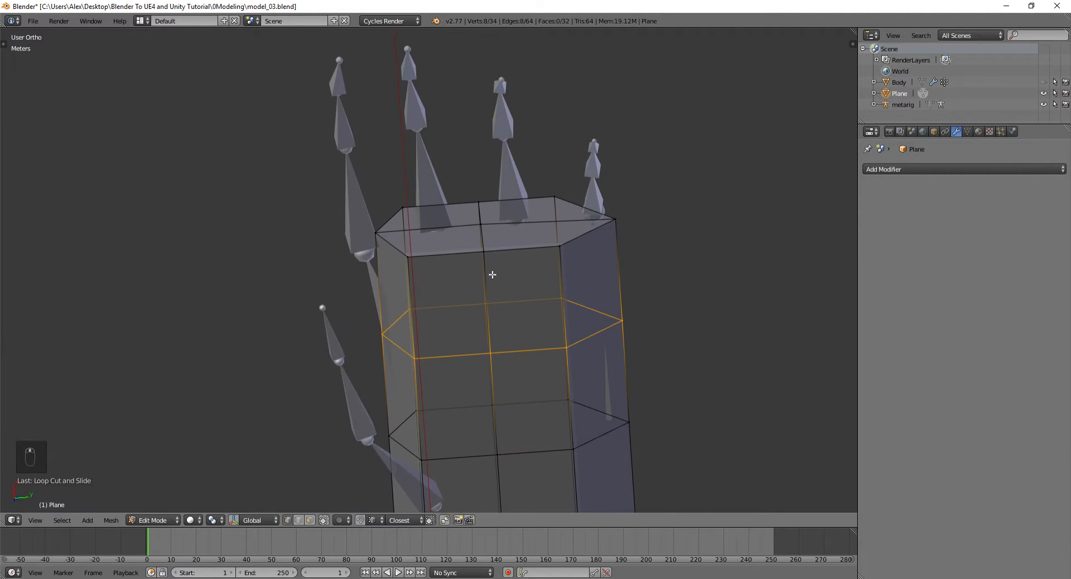
right_click(370, 239)
middle_drag(399, 256, 424, 395)
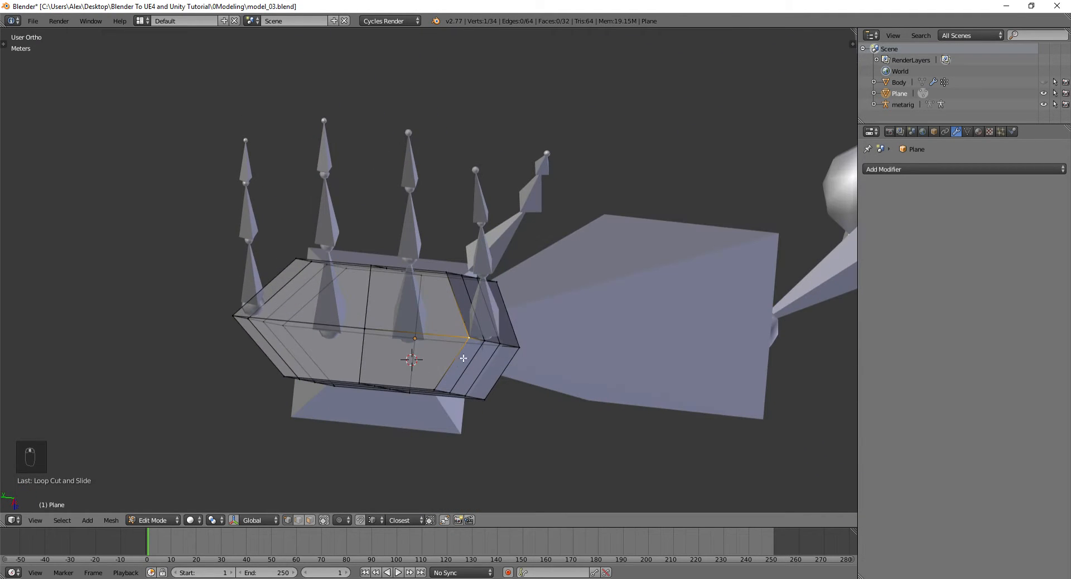
middle_drag(462, 358, 441, 311)
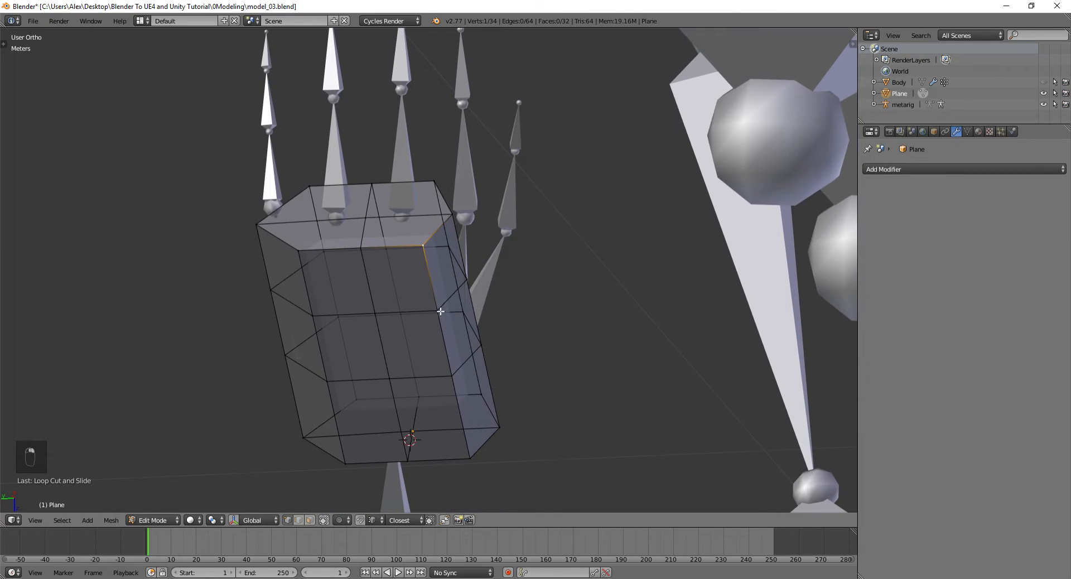
shift+right_click(441, 312)
shift+right_click(452, 372)
key(g)
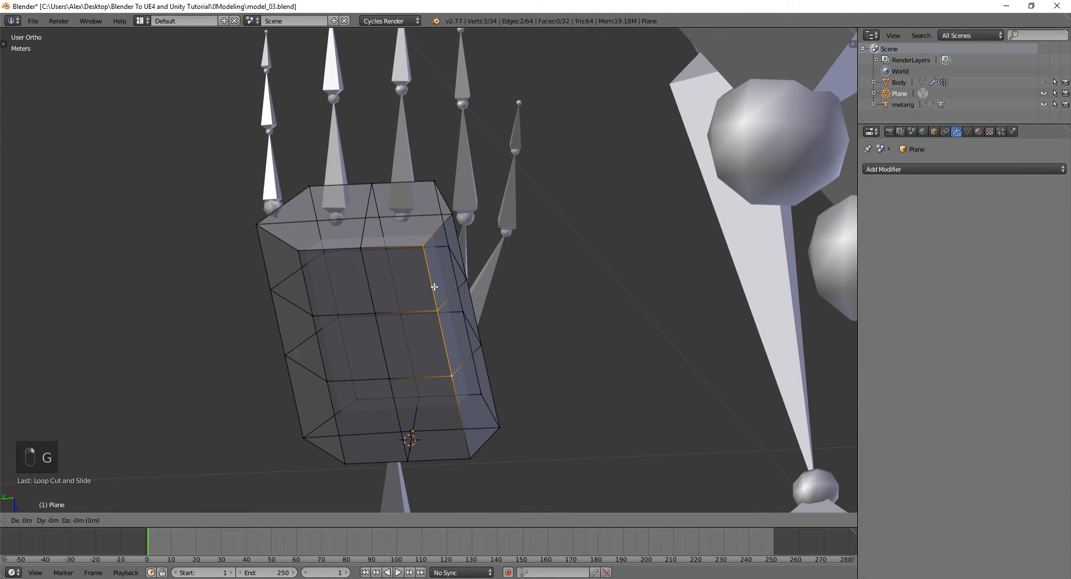
key(y)
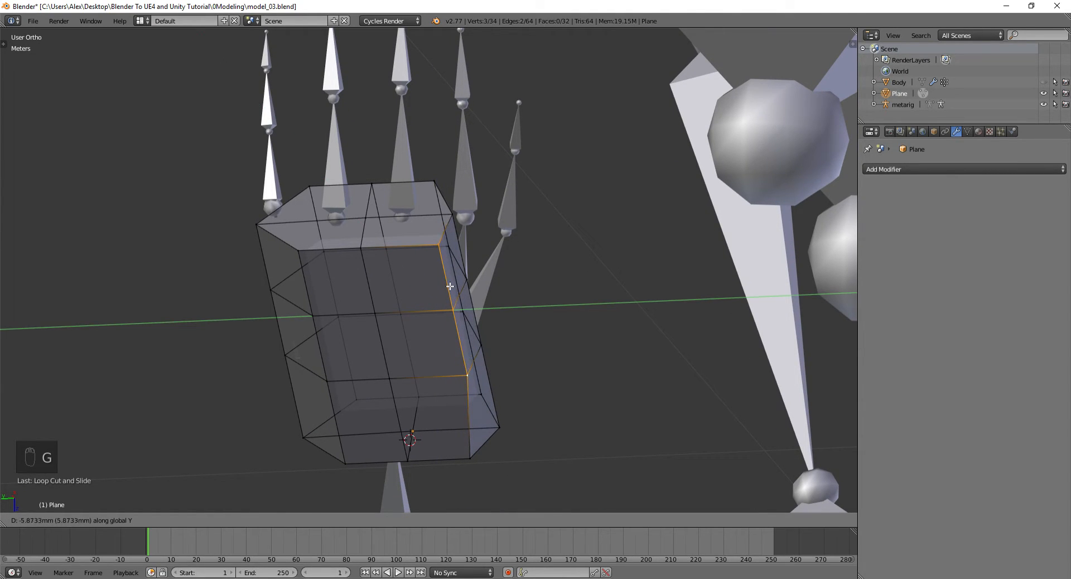
click(449, 282)
key(ctrl+z)
middle_drag(430, 222, 427, 261)
scroll(428, 261, up, 2)
scroll(428, 261, up, 1)
key(ctrl+r)
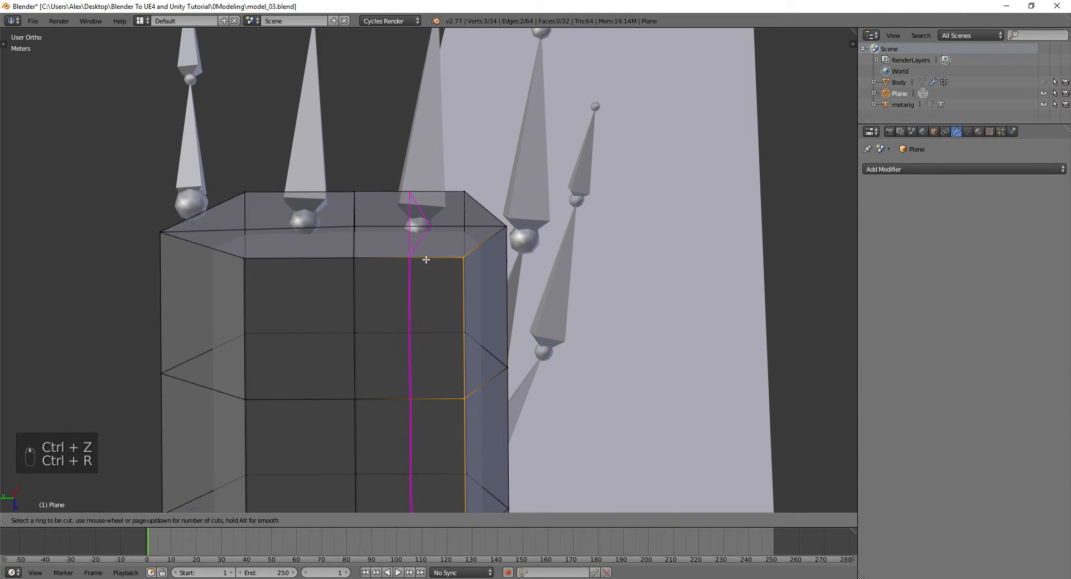
right_click(423, 258)
middle_drag(424, 256, 419, 233)
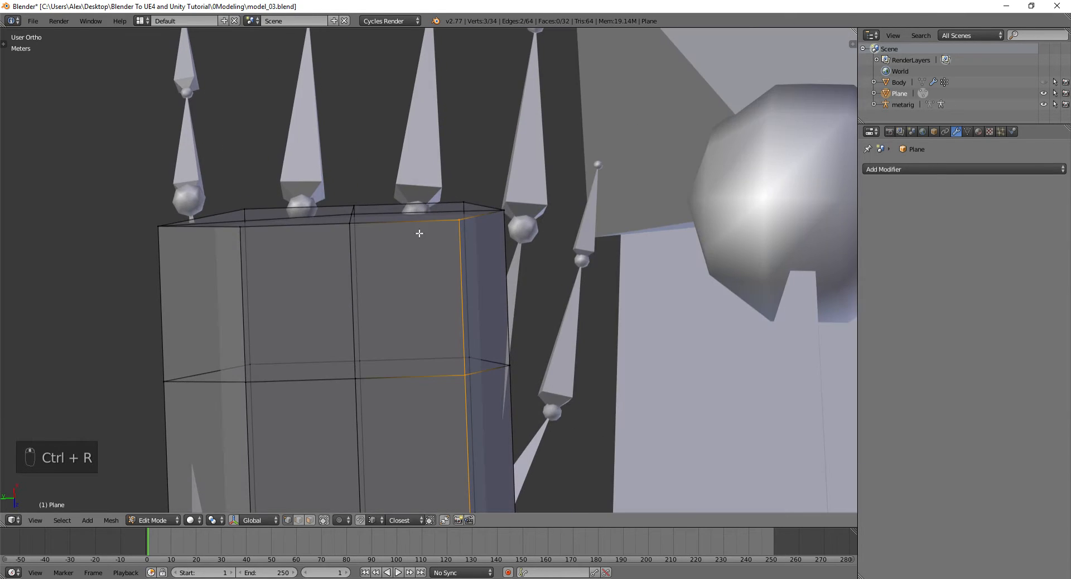
- Knife-cut from the slanted finger-end edge beside the index finger to the nearest corner vertex of the first loop cut
key(k)
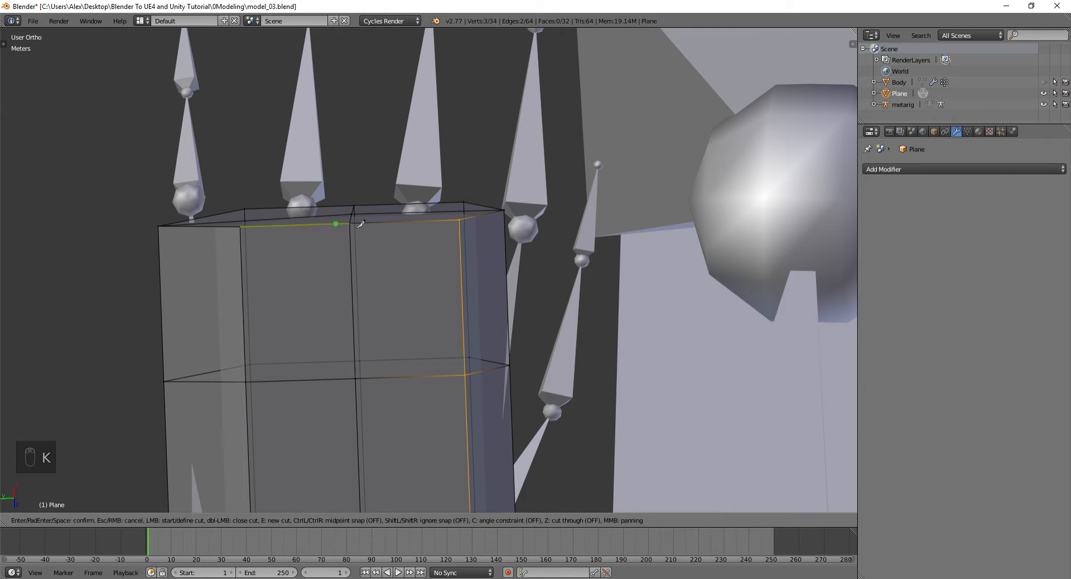
scroll(362, 229, down, 5)
scroll(366, 239, up, 4)
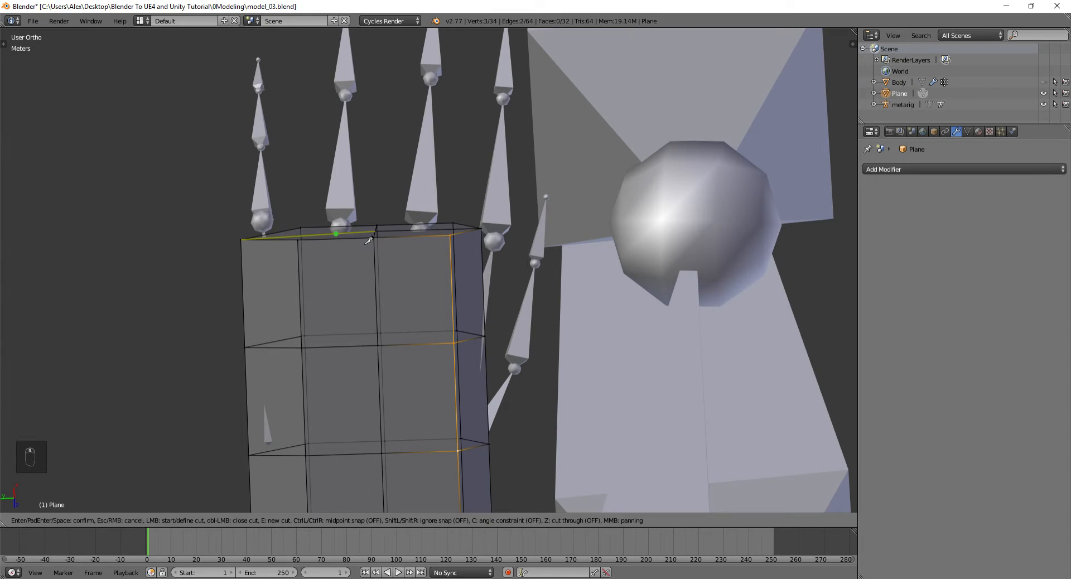
mouse_move(466, 239)
middle_down()
mouse_move(436, 245)
mouse_move(453, 231)
middle_up()
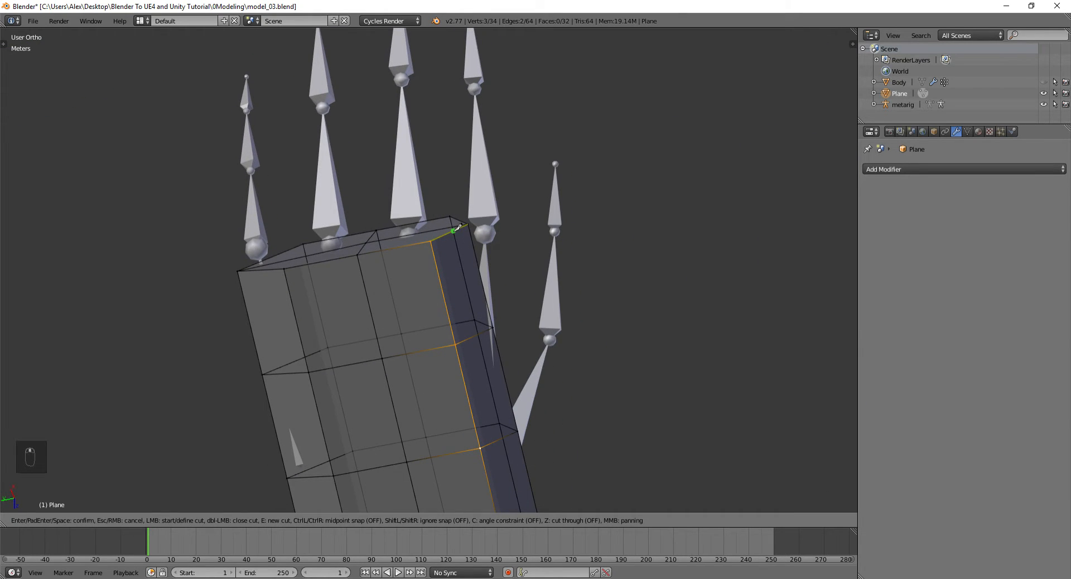
click(459, 342)
key(Return)
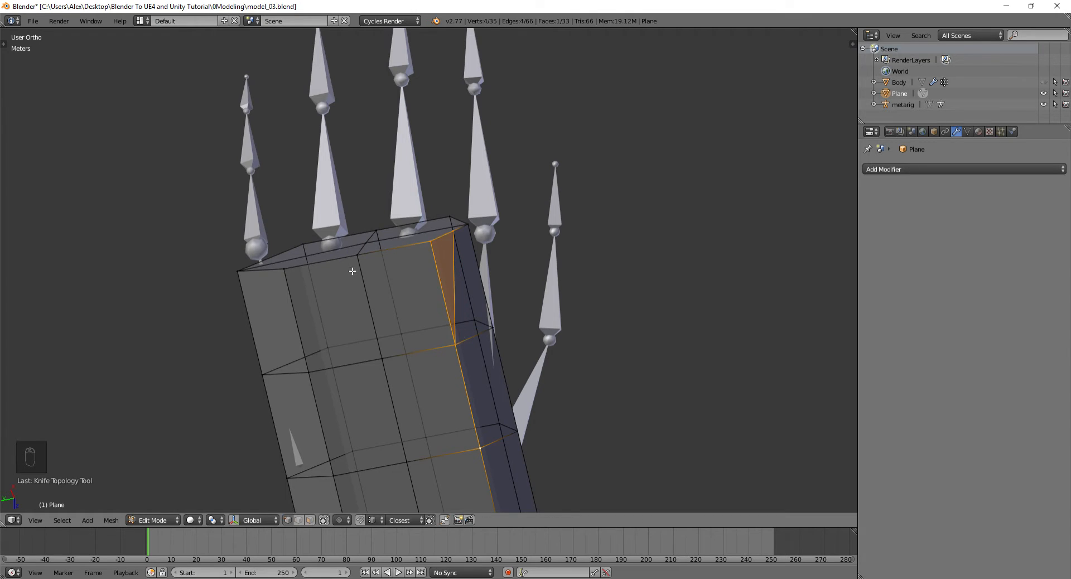
- Knife two diagonal cuts on the same broad face, from the middles of its two finger-end edges to vertices on the first loop cut
middle_drag(354, 270, 375, 241)
key(k)
click(411, 231)
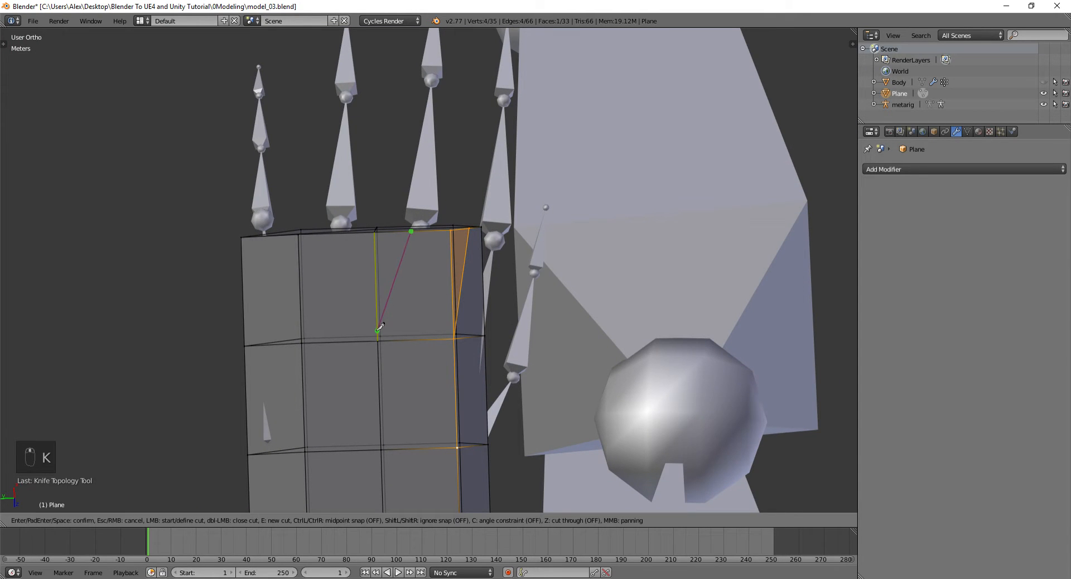
click(378, 338)
key(Return)
key(k)
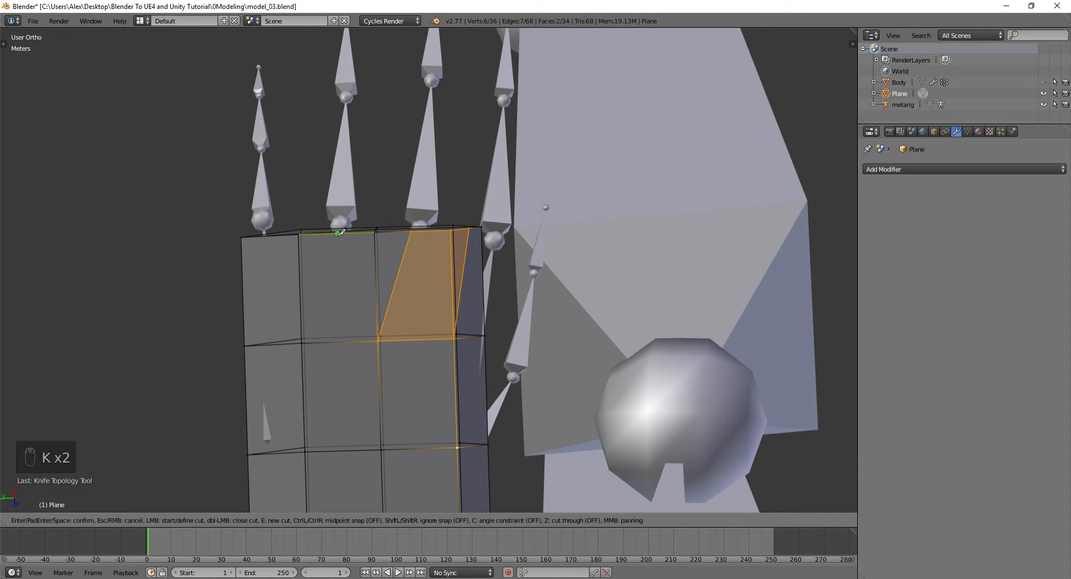
click(358, 231)
click(305, 339)
key(Return)
middle_drag(326, 326, 291, 329)
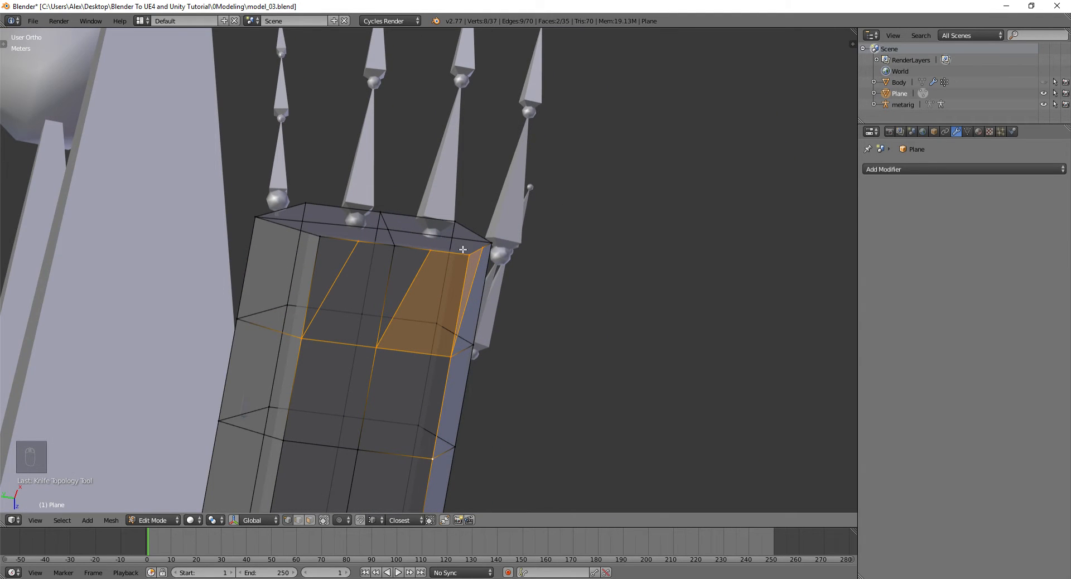
- Move the new cut vertex on the slanted finger-end edge beside the index finger by about 4.4 mm
middle_drag(448, 320, 458, 294)
right_click(458, 295)
key(g)
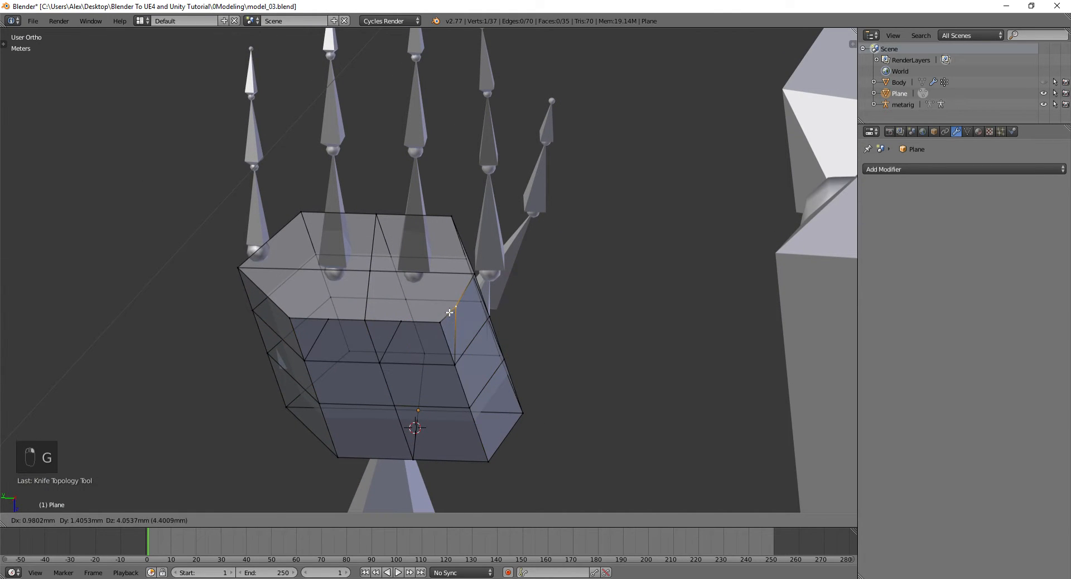
click(449, 312)
- Knife two matching diagonal cuts on the palm block's opposite broad face, from the loop cut nearest the fingers to the finger-end edges
middle_drag(413, 335, 419, 273)
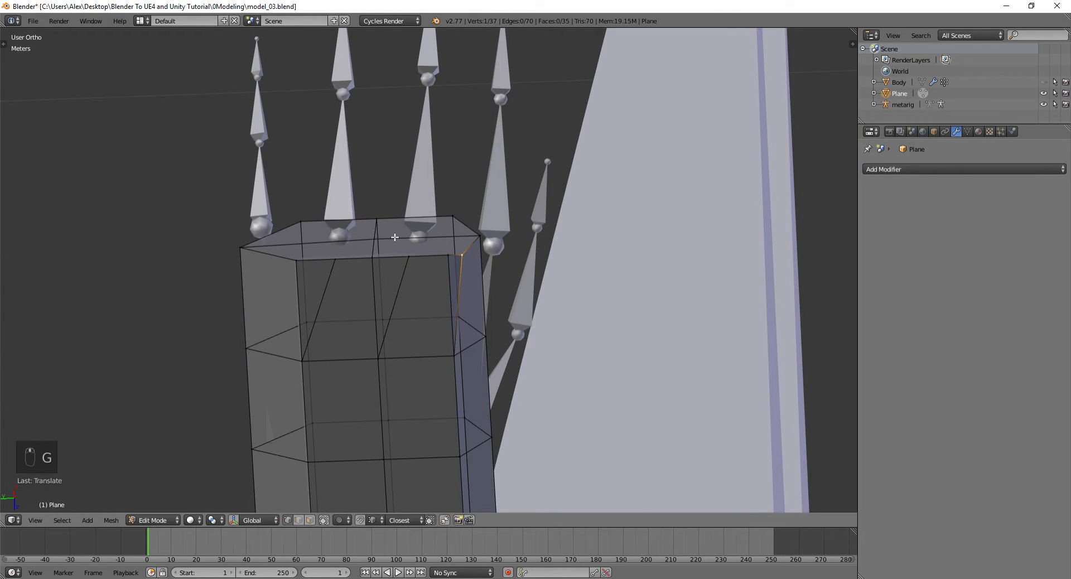
middle_drag(394, 237, 396, 253)
middle_drag(327, 224, 349, 326)
key(k)
click(301, 193)
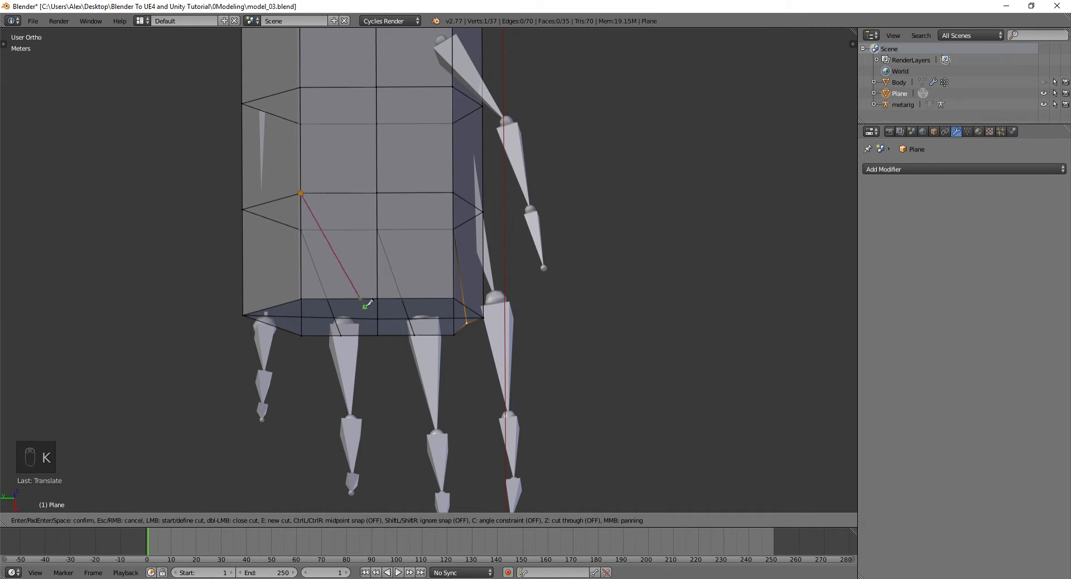
click(344, 299)
key(Return)
key(k)
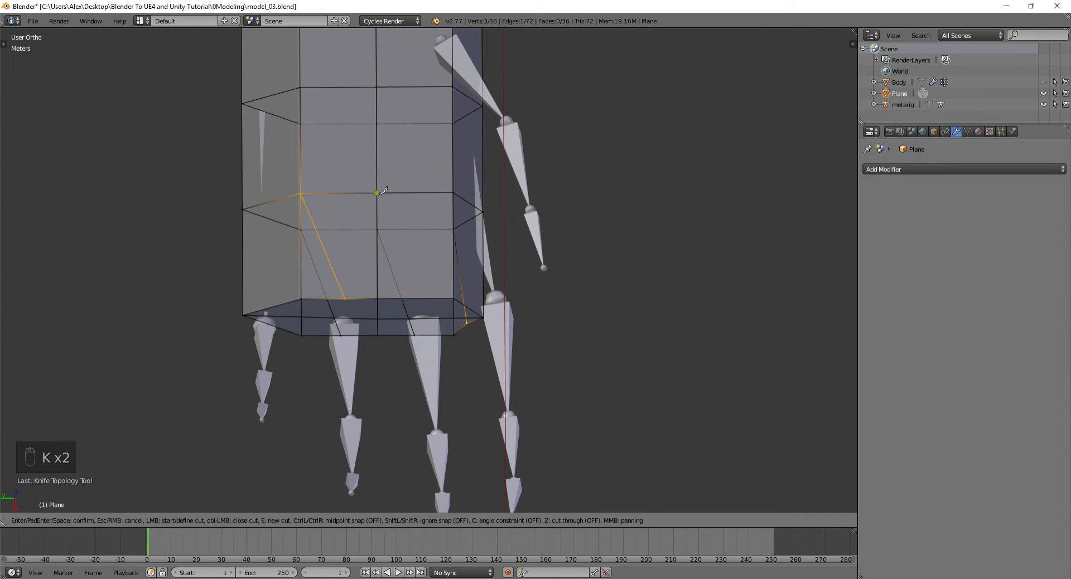
click(377, 192)
click(413, 299)
key(Return)
- Knife a third diagonal cut on that side, from the loop's corner vertex to the slanted end edge beside the index finger
middle_drag(451, 268, 411, 239)
key(k)
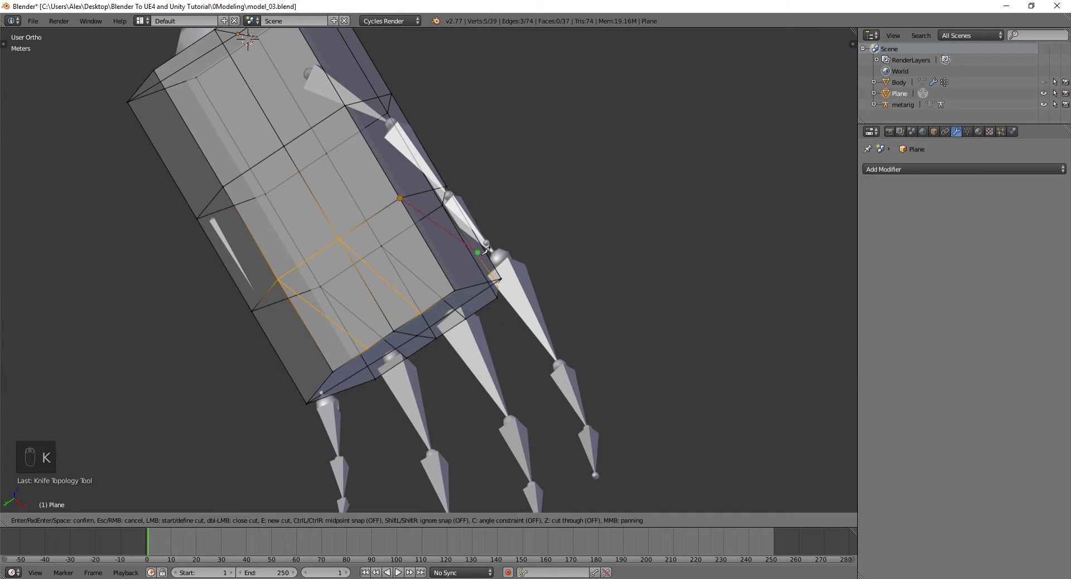
click(495, 275)
key(Return)
- Leave mesh editing and rename the plane object as Palm
middle_drag(515, 313, 448, 219)
key(Tab)
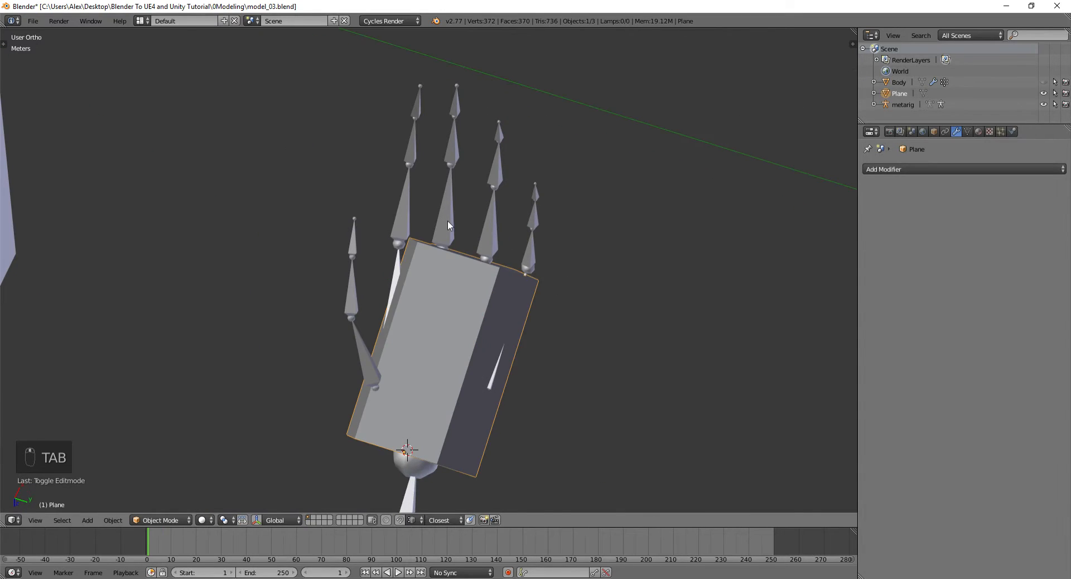
double_click(900, 94)
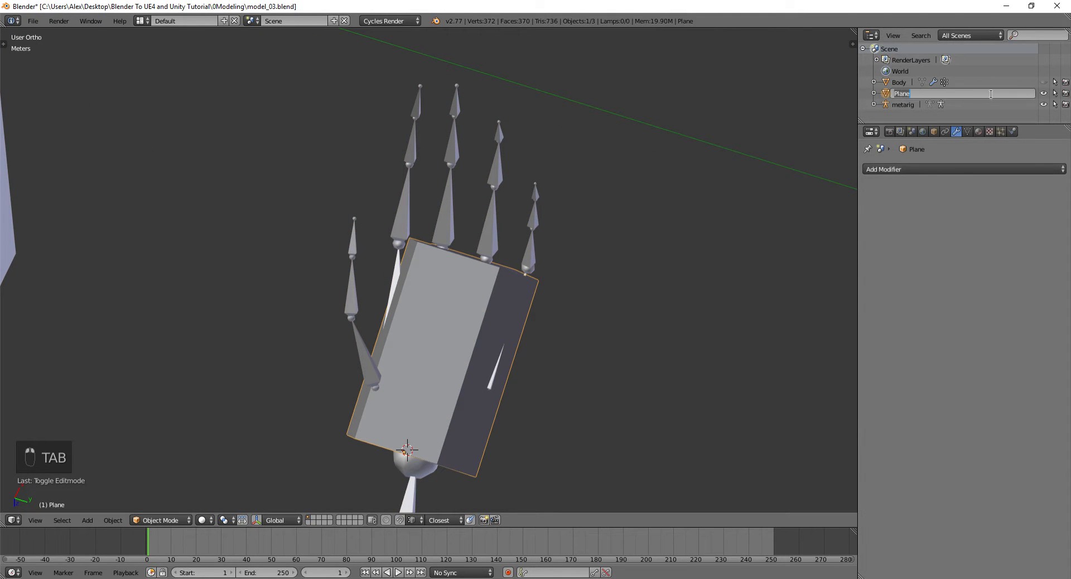
text(Palm)
key(Return)
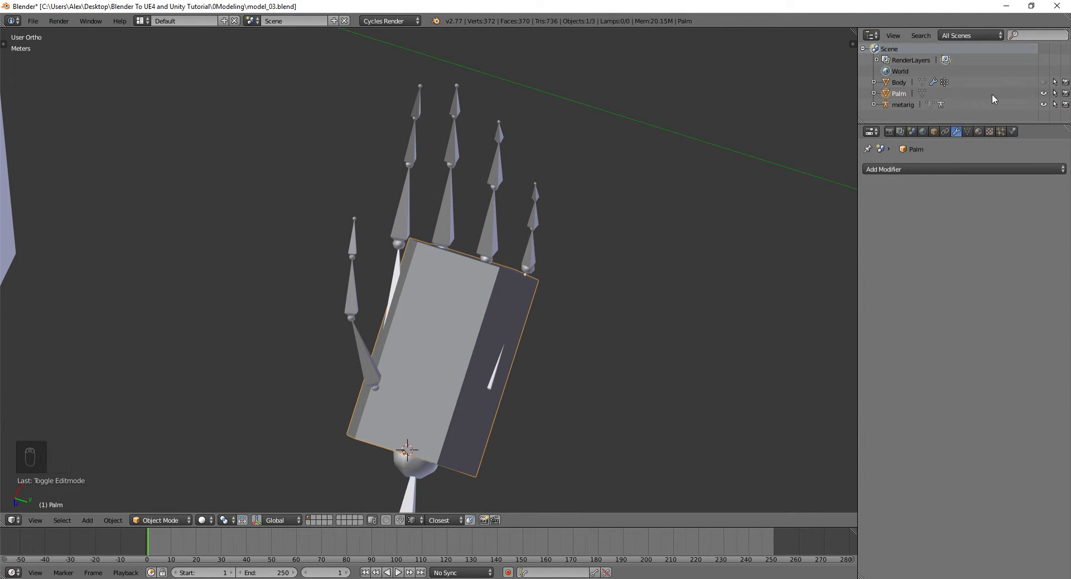
- Select the Palm object and hide it
right_click(535, 245)
right_click(497, 301)
key(h)
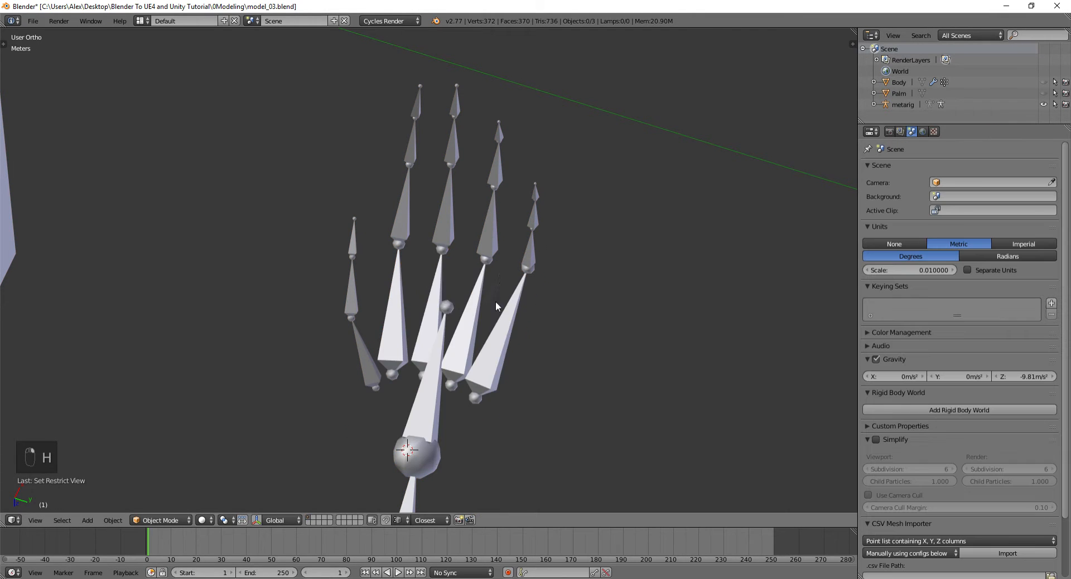
- Add a plane at the metarig's index finger knuckle and scale it down to about 0.011
middle_drag(496, 301, 515, 444)
right_click(423, 350)
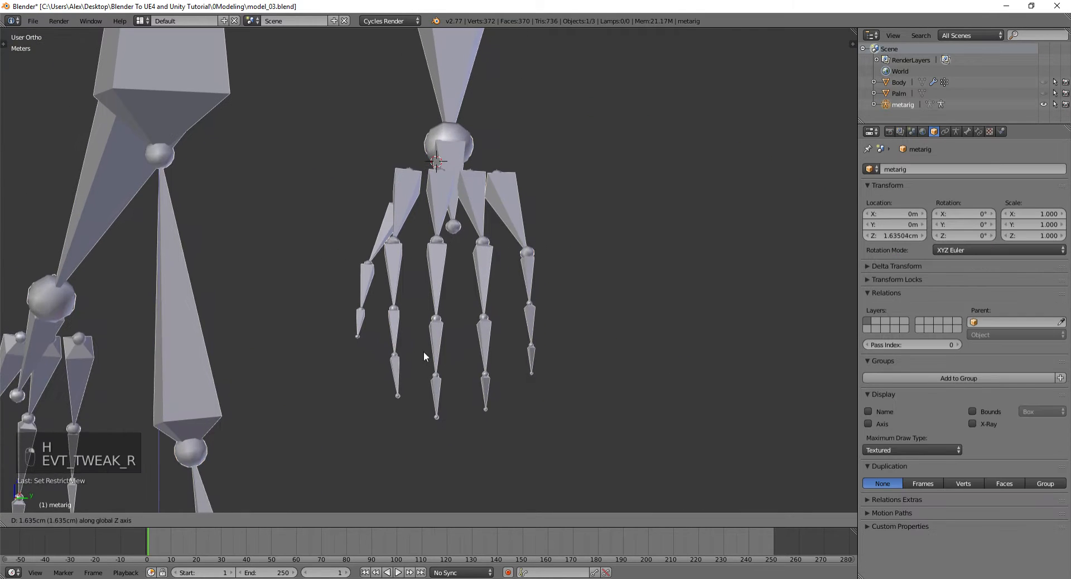
middle_drag(551, 320, 477, 285)
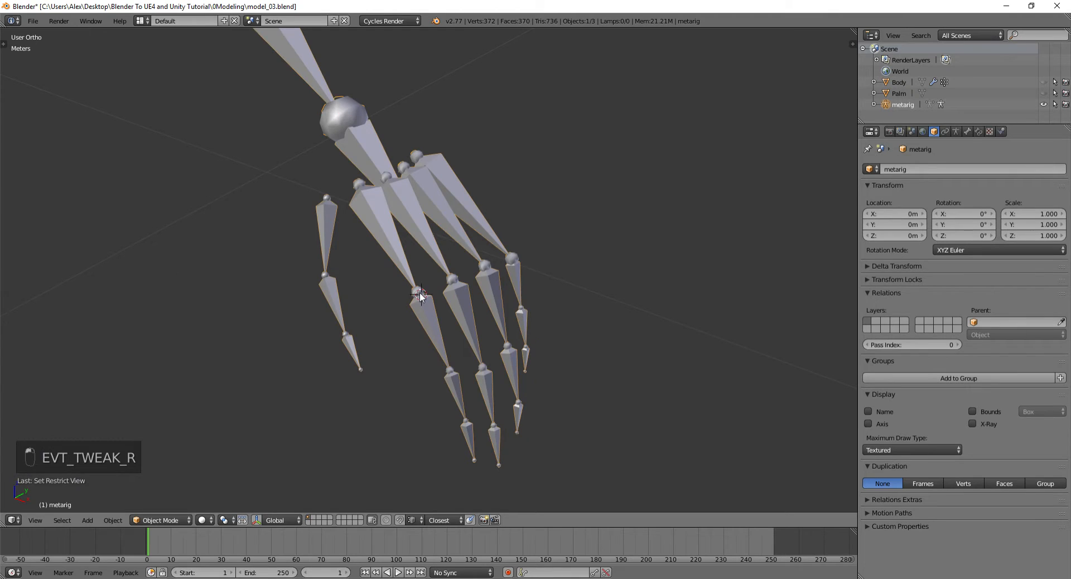
key(shift+a)
mouse_move(417, 291)
click(466, 290)
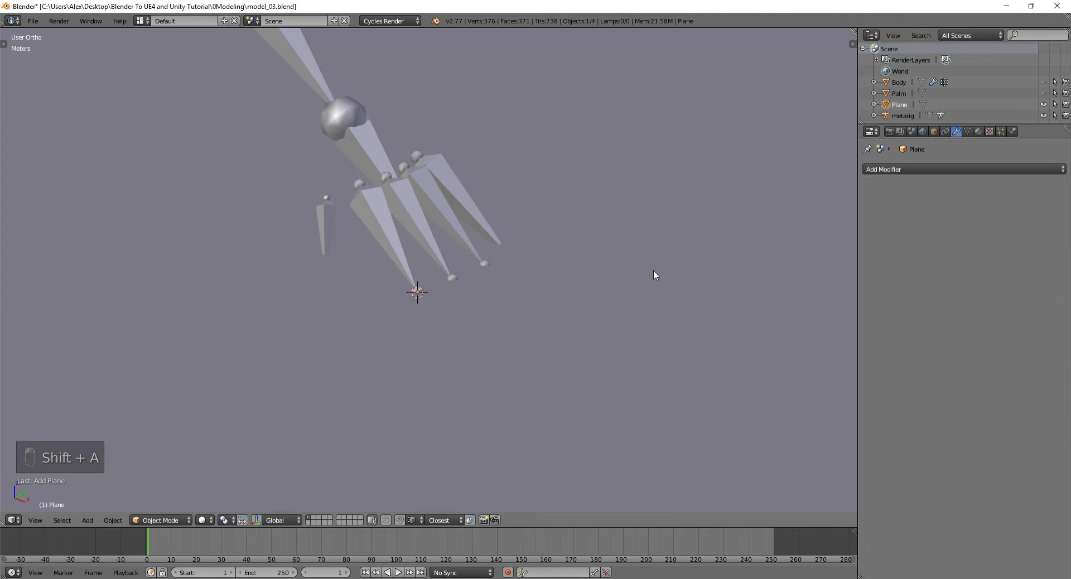
key(s)
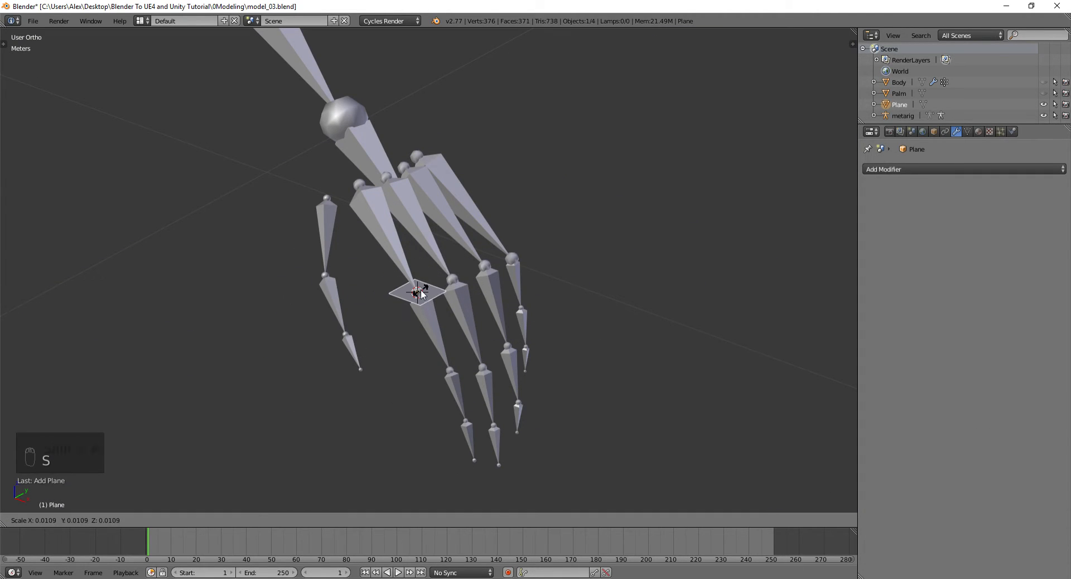
click(421, 294)
- In front view, rotate and move the plane so it crosses the index finger bone at the knuckle
middle_drag(421, 294, 512, 276)
key(KP_1)
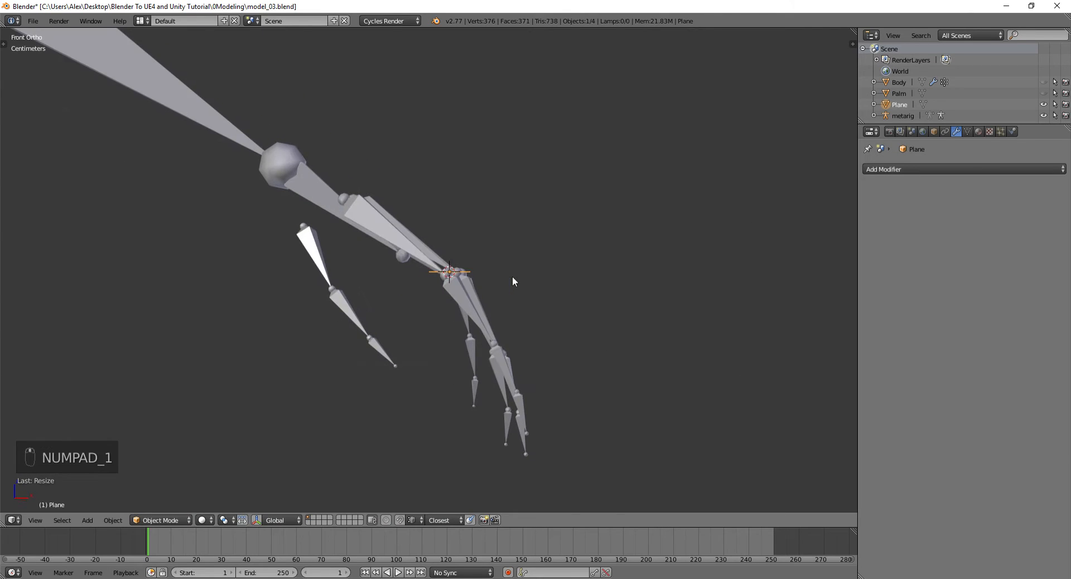
scroll(512, 276, up, 5)
key(r)
click(620, 160)
key(r)
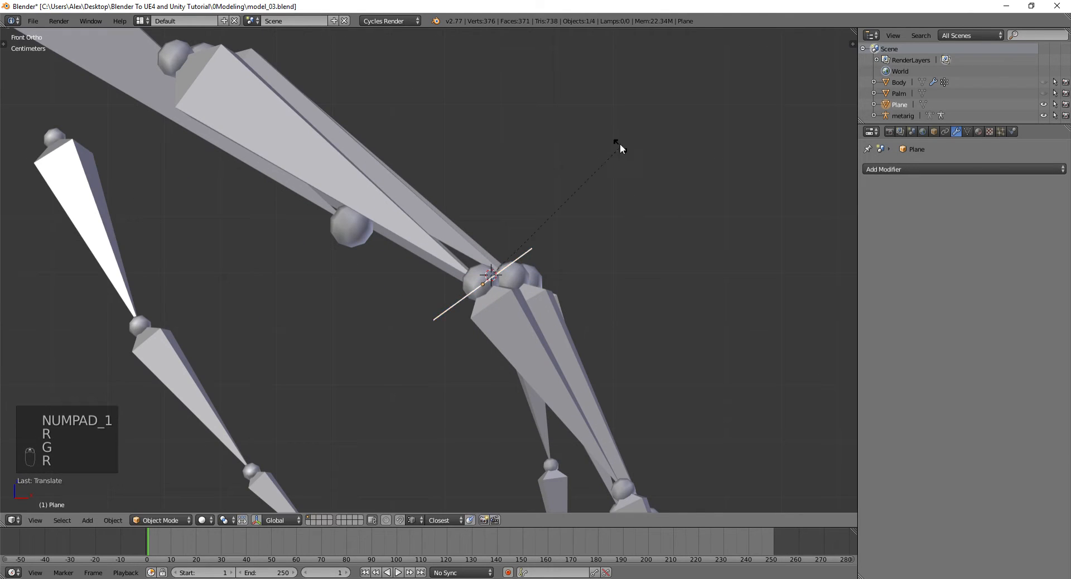
click(613, 130)
key(g)
click(624, 188)
- Extrude the whole plane along the finger bones toward the fingertips, forming a finger block
scroll(613, 251, down, 2)
key(Tab)
scroll(606, 289, up, 1)
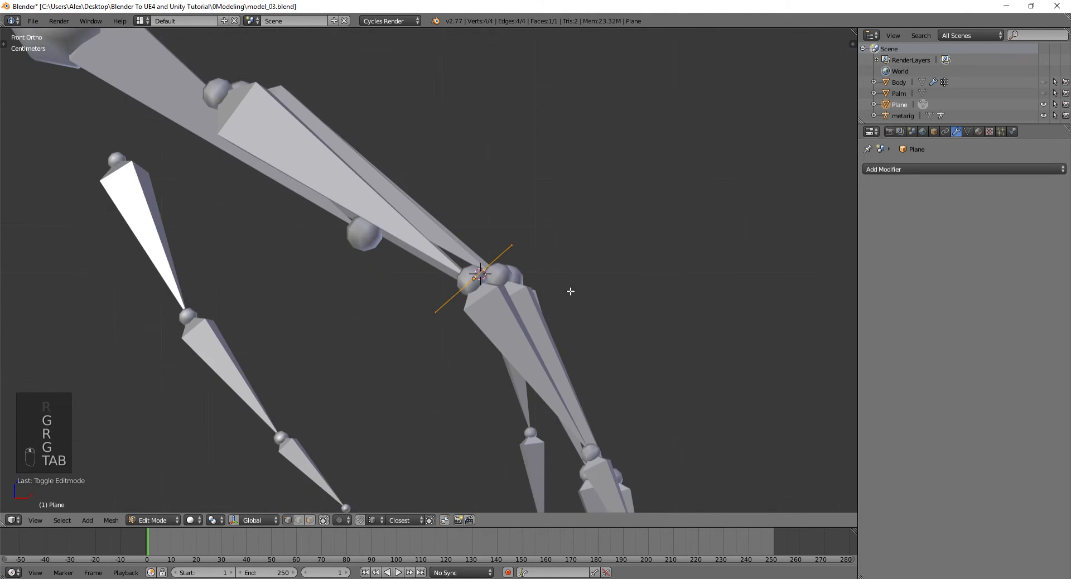
key(a)
scroll(580, 297, down, 4)
shift+middle_drag(546, 304, 493, 160)
key(e)
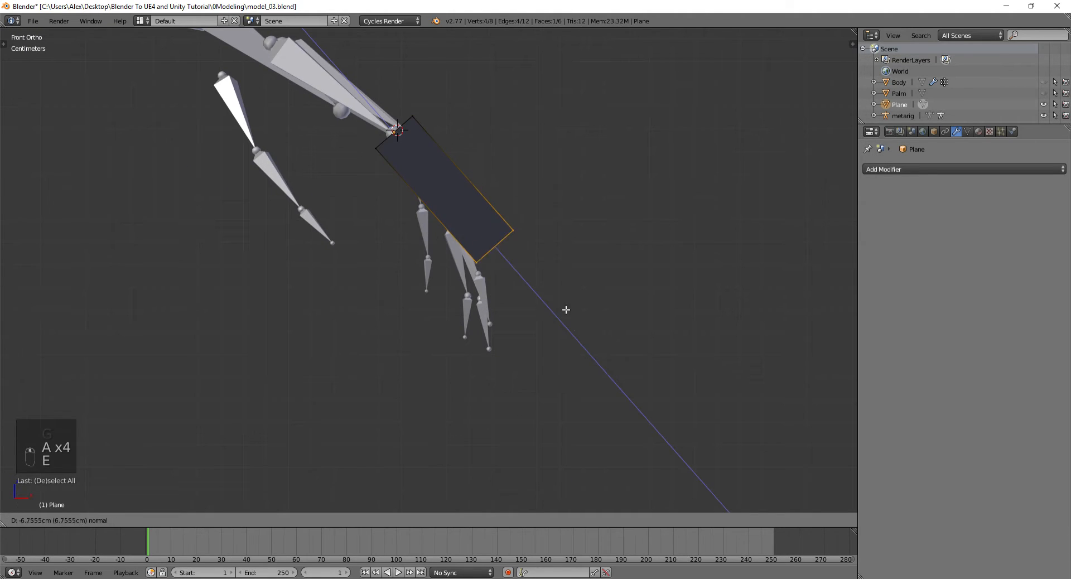
click(577, 350)
- Show the wireframe and move and rotate the finger block's end face to sit squarely near the fingertips
key(g)
click(549, 391)
key(z)
scroll(558, 346, up, 2)
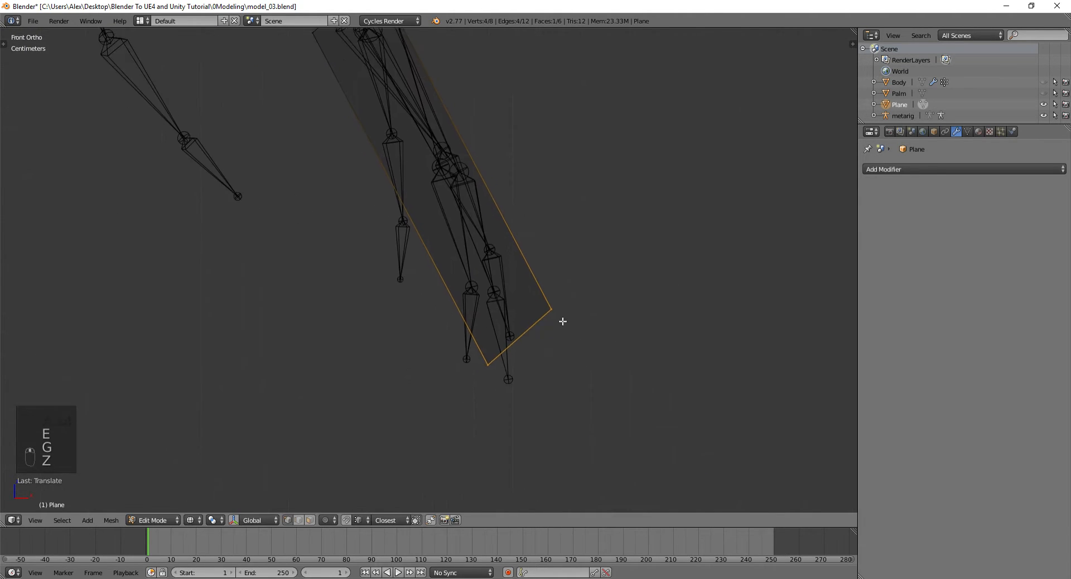
key(r)
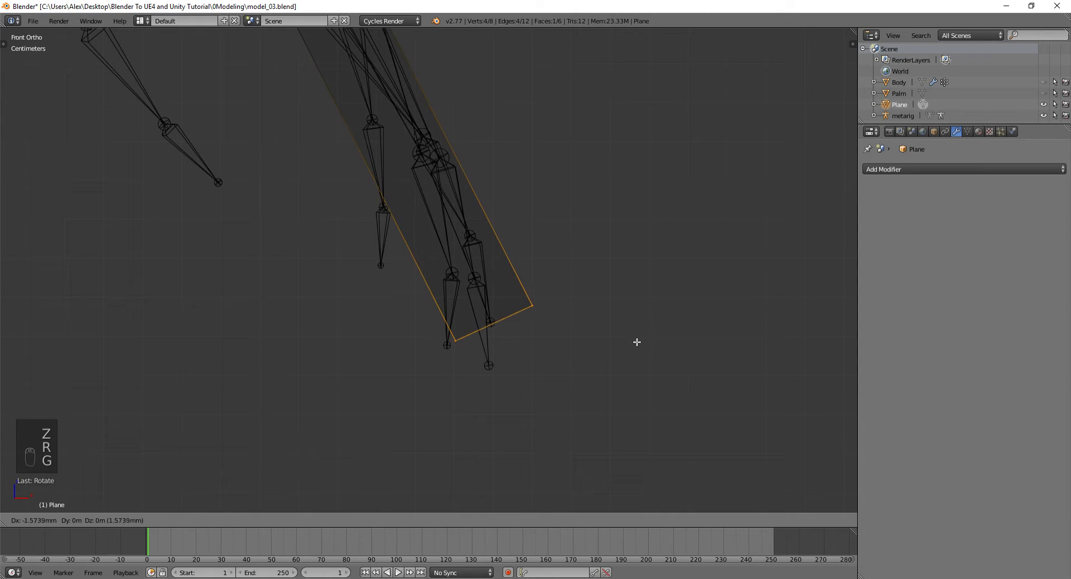
click(638, 340)
- Move the finger block's end face along the X axis to line it up with the index fingertip
scroll(638, 339, down, 4)
middle_drag(513, 174, 440, 212)
key(g)
key(x)
click(400, 235)
- Add two loop cuts across the finger block, one near each finger joint
key(ctrl+t)
key(ctrl+r)
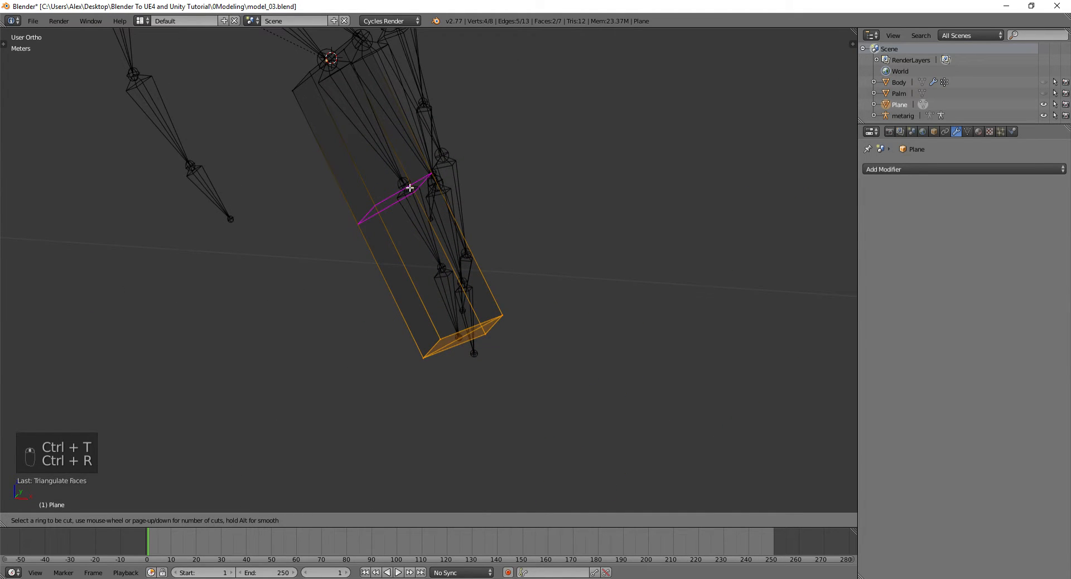
click(410, 188)
right_click(437, 222)
key(ctrl+r)
right_click(454, 259)
mouse_move(454, 259)
middle_down()
mouse_move(485, 218)
mouse_move(440, 246)
mouse_move(603, 196)
mouse_move(486, 229)
mouse_move(498, 222)
mouse_move(399, 226)
mouse_move(458, 238)
middle_up()
- Return to solid shading and flip the normals of the whole finger block
key(Tab)
key(z)
key(Tab)
key(a)
key(a)
key(a)
key(a)
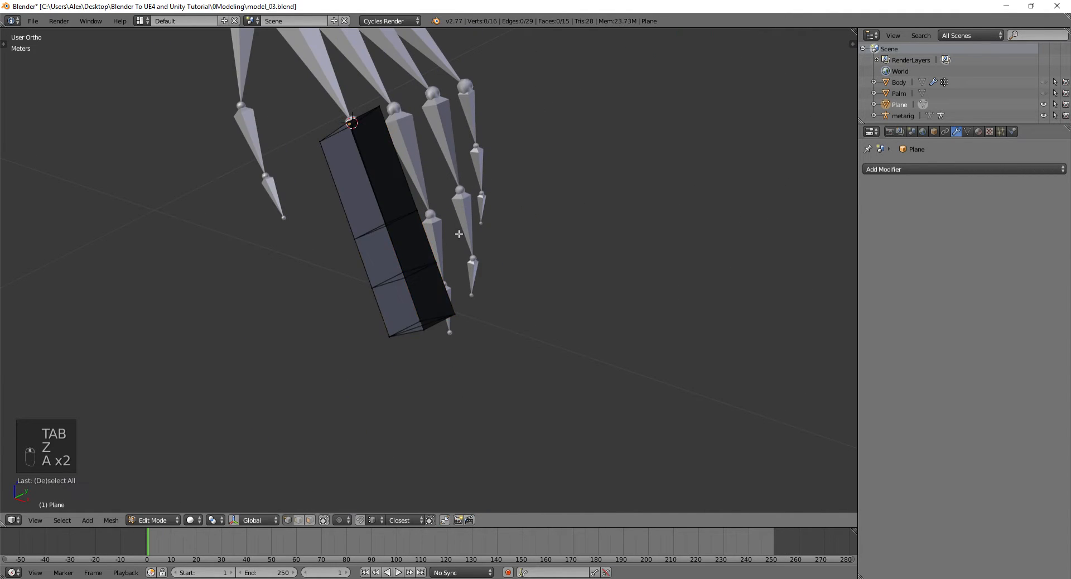
key(space)
key(Return)
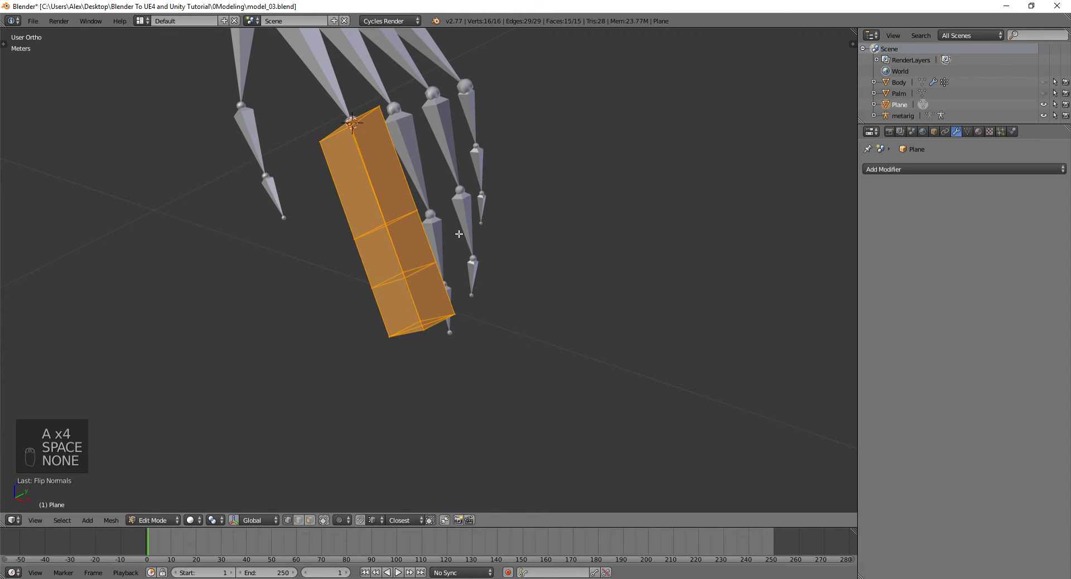
- In front wireframe view, move the upper edge loop of the finger block onto the first finger joint
middle_drag(459, 234, 488, 184)
key(KP_3)
key(KP_1)
key(z)
scroll(427, 227, up, 2)
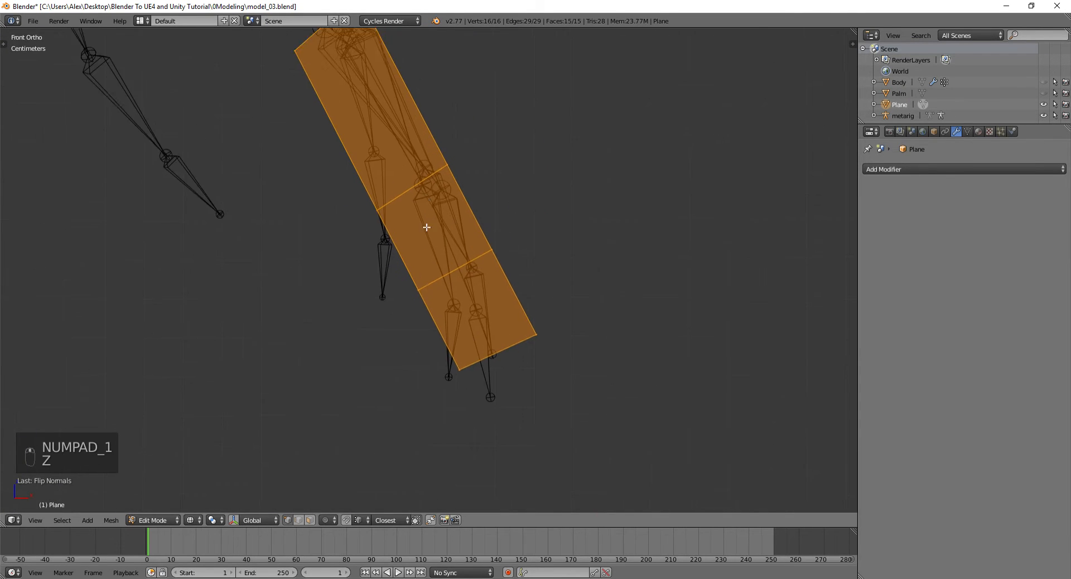
key(a)
key(b)
drag(317, 184, 487, 292)
key(g)
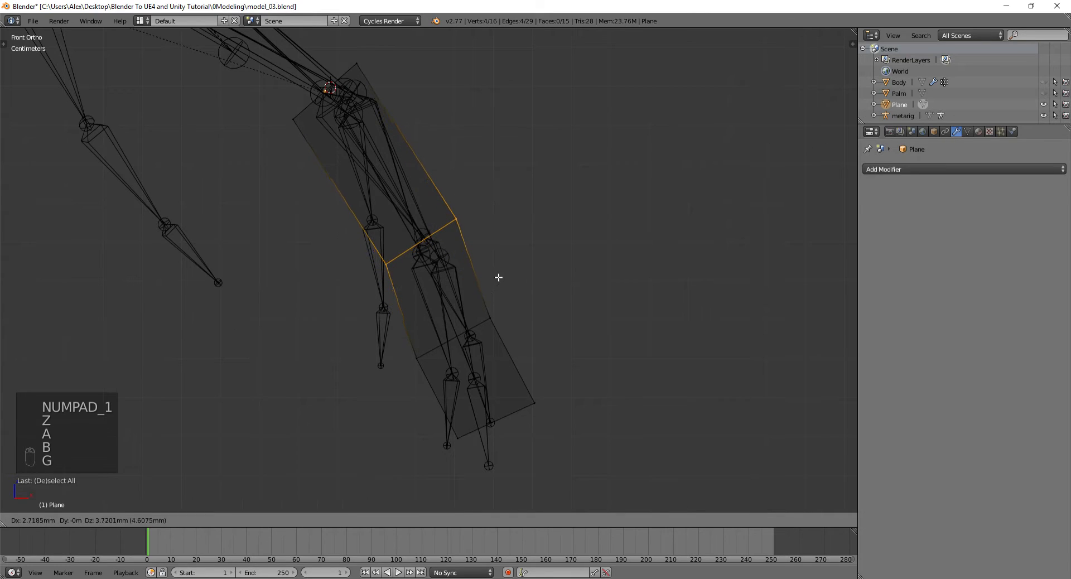
click(498, 277)
- Move and rotate the lower edge loop of the finger block so it crosses the last finger joint
key(a)
key(b)
drag(357, 282, 510, 373)
key(g)
click(539, 364)
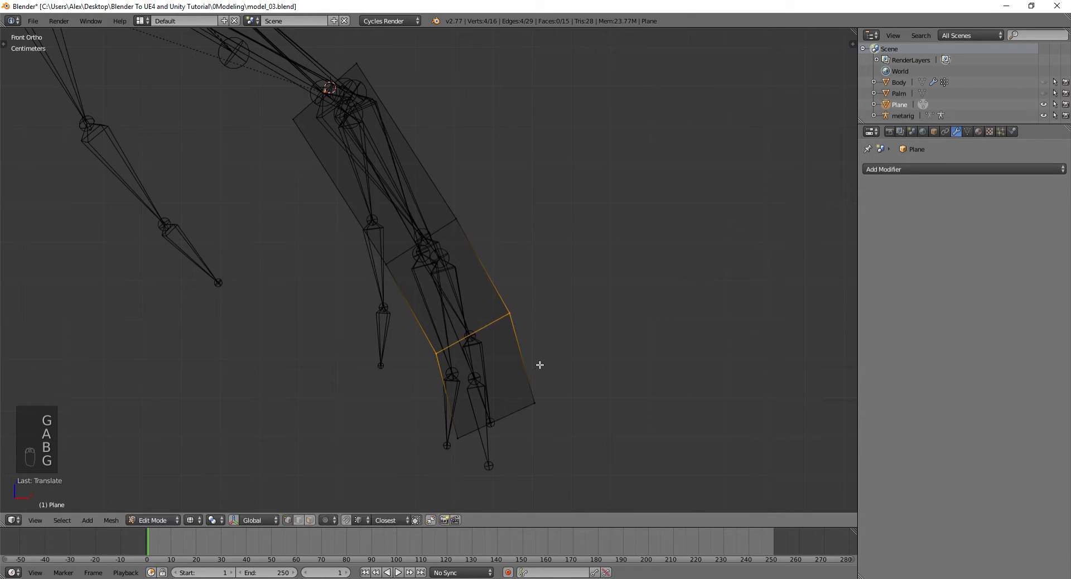
key(r)
click(587, 312)
key(r)
key(g)
click(581, 296)
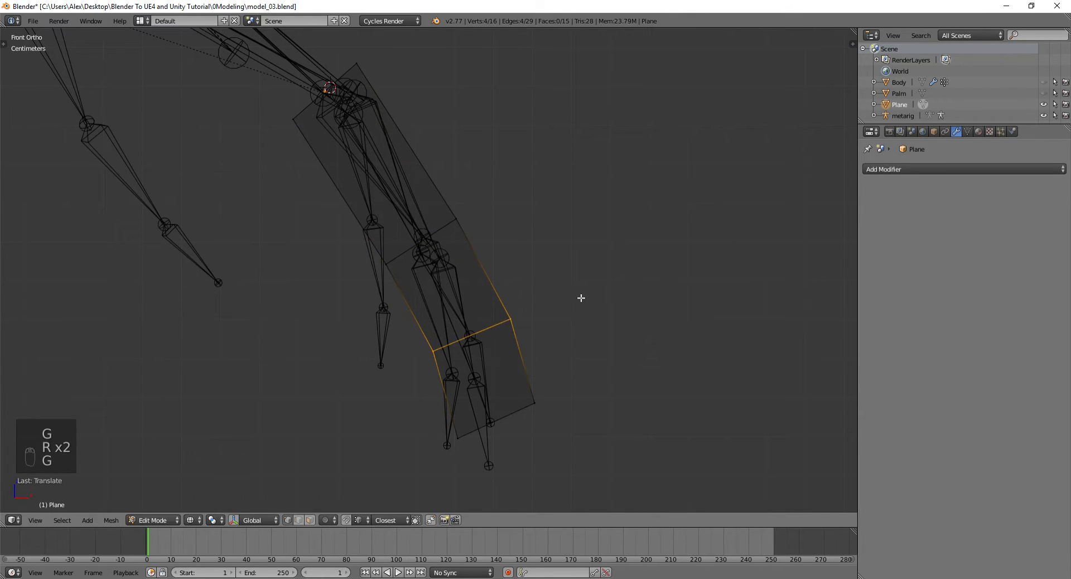
- Rotate and shift the upper edge loop so it crosses the first finger joint squarely
key(a)
key(b)
drag(329, 187, 425, 242)
key(r)
key(g)
click(560, 221)
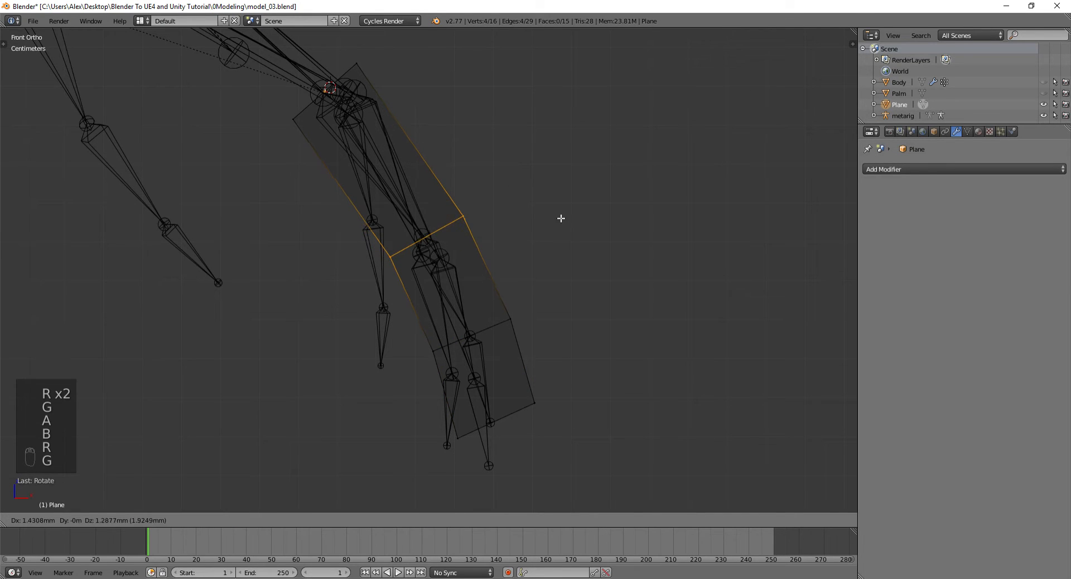
- In front view, move the two outer finger segments together toward the palm side to centre them on the bones
middle_drag(562, 220, 591, 203)
scroll(589, 212, down, 3)
key(a)
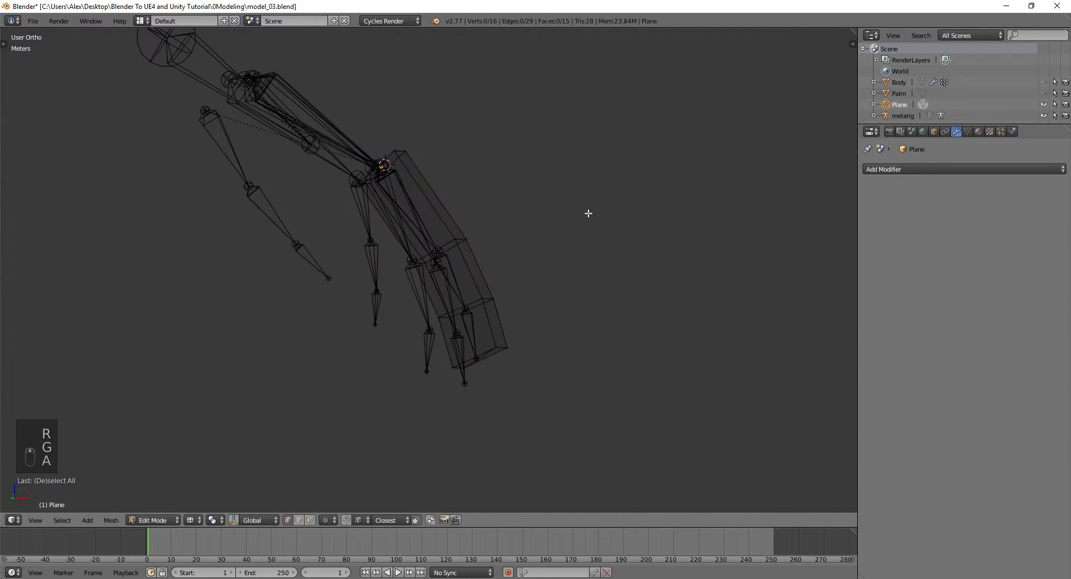
key(a)
key(KP_1)
key(a)
key(a)
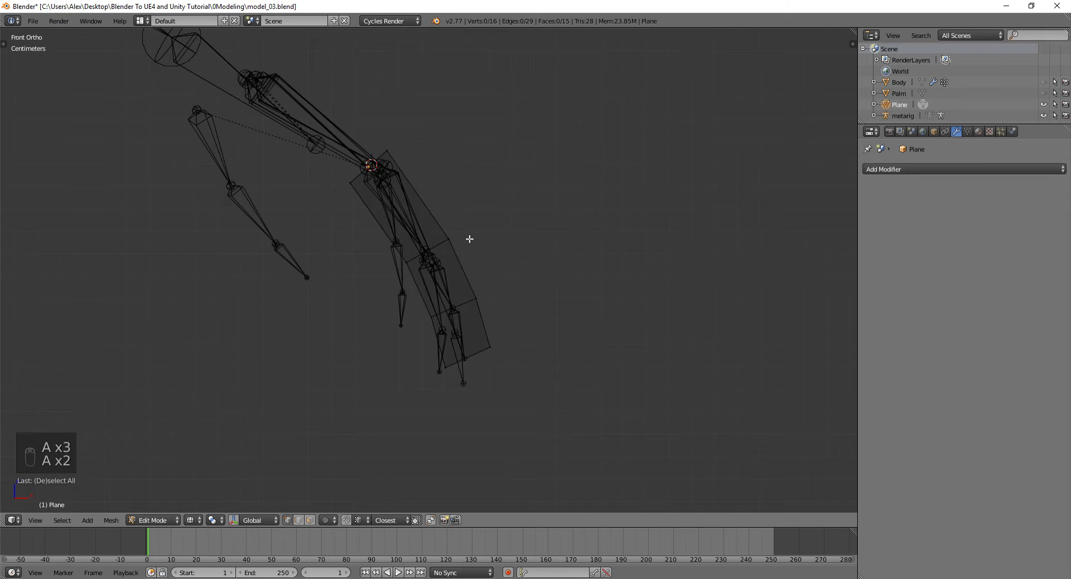
key(b)
drag(390, 220, 545, 403)
key(g)
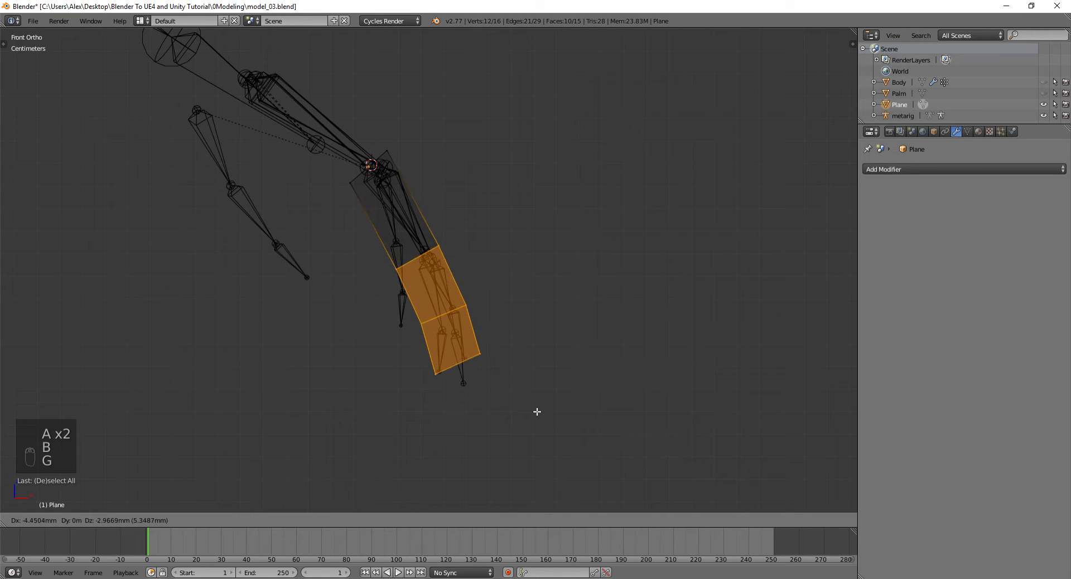
right_click(540, 408)
- Move the upper and then the lower edge of the finger block's knuckle end to fit around the knuckle
key(a)
key(b)
drag(381, 146, 431, 180)
key(g)
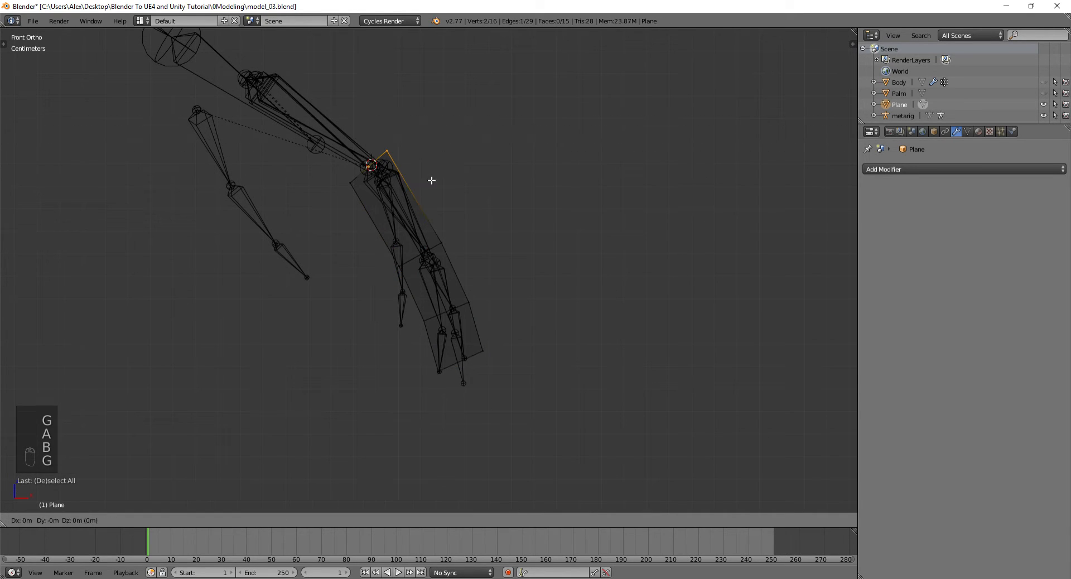
drag(371, 206, 371, 206)
key(g)
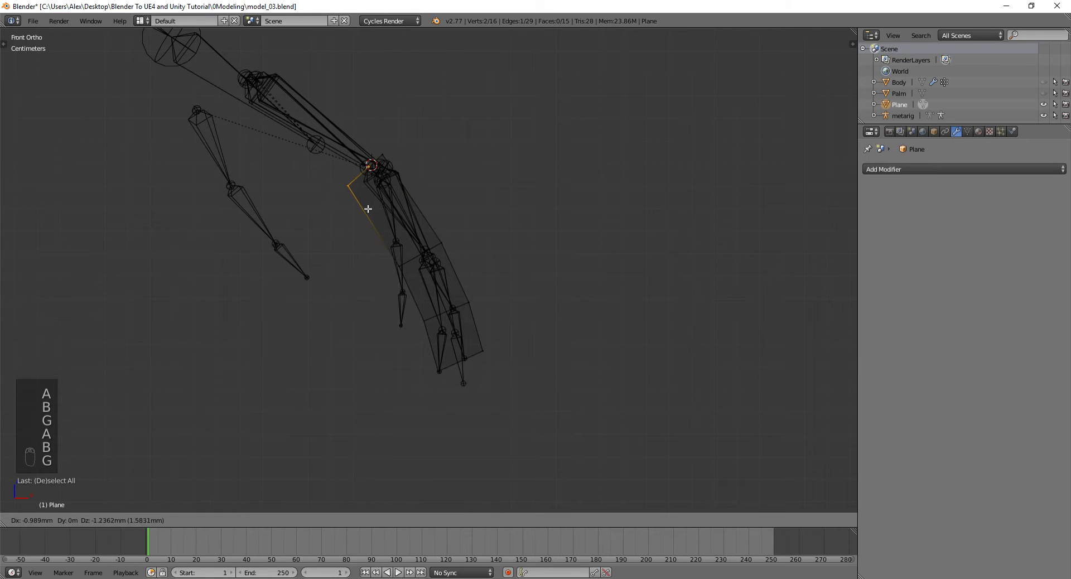
click(368, 210)
- In solid shading, scale the whole finger block down with the global Z axis locked
middle_drag(368, 210, 490, 218)
key(z)
key(a)
key(a)
key(a)
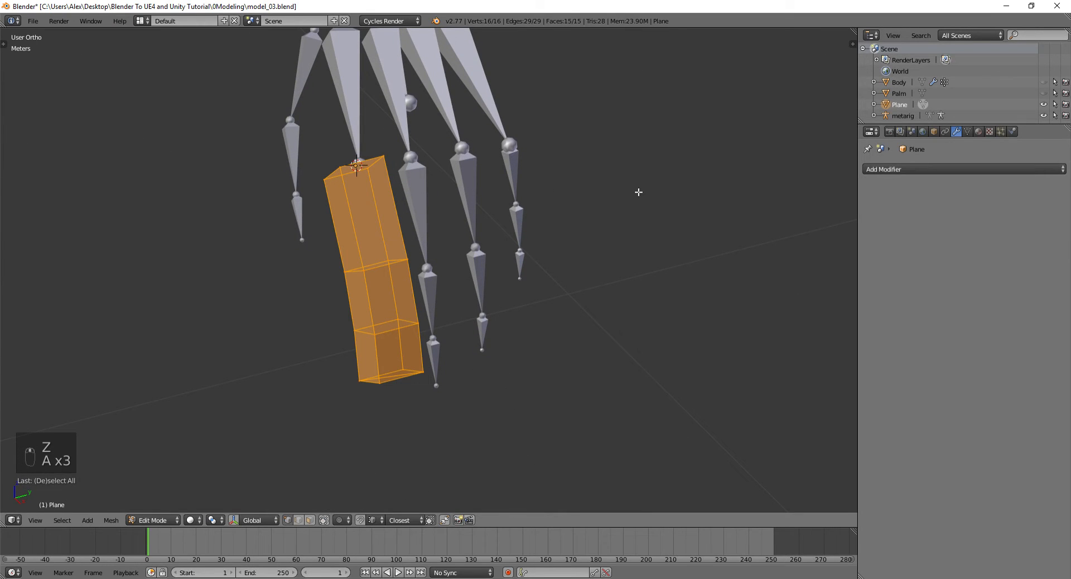
key(s)
key(shift+x)
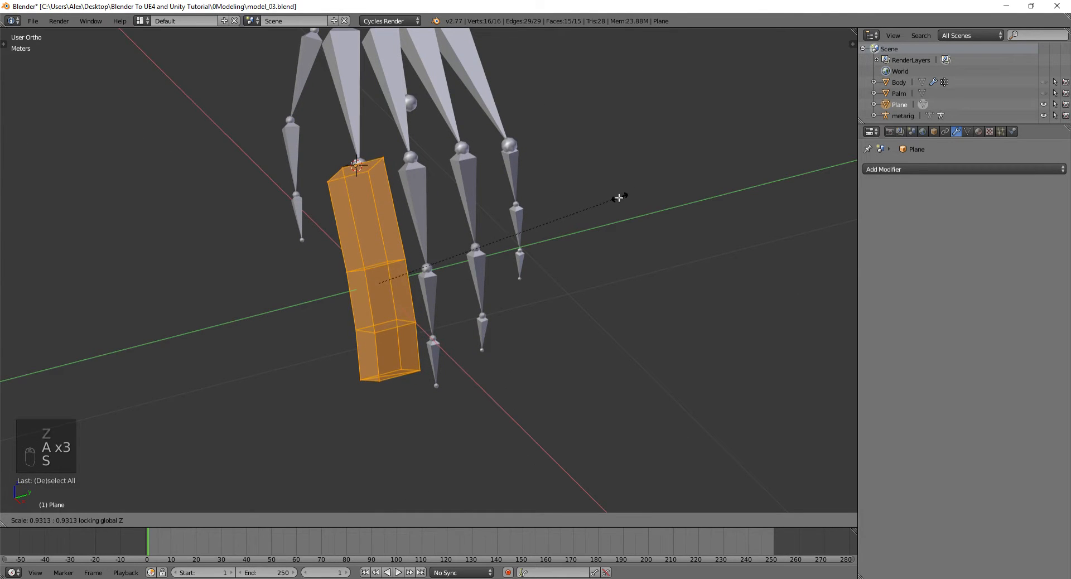
click(593, 217)
- In front wireframe view, move and rotate the end face to line up with the index fingertip
key(KP_1)
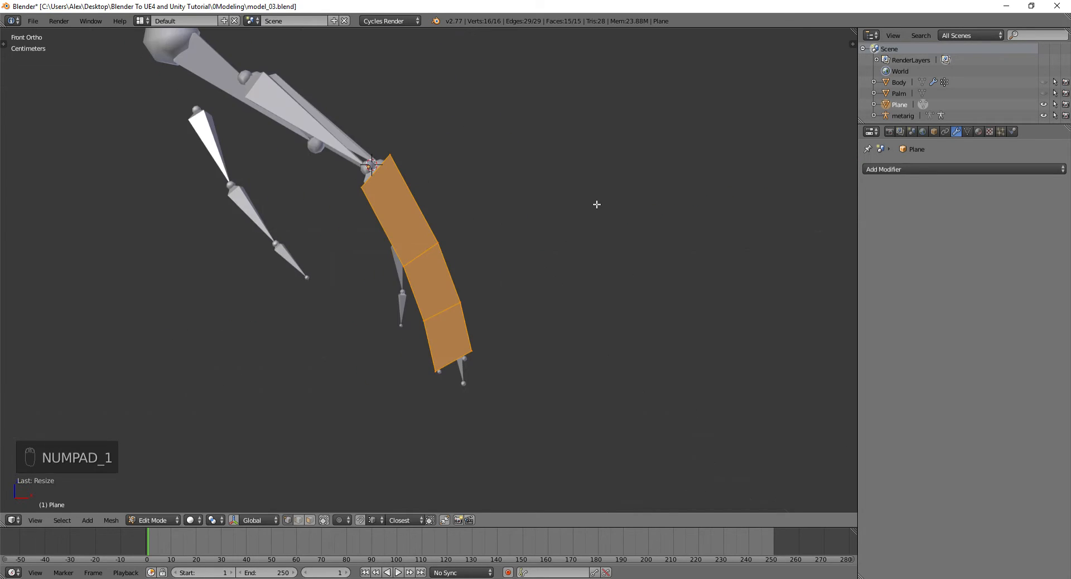
scroll(558, 285, up, 4)
key(a)
key(z)
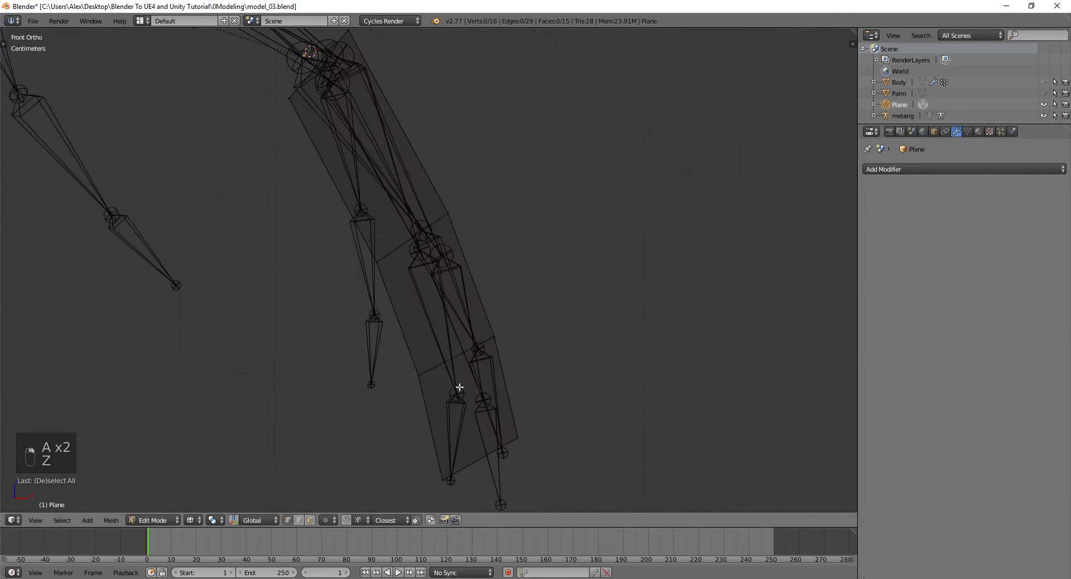
shift+middle_drag(641, 509, 613, 442)
key(g)
click(612, 319)
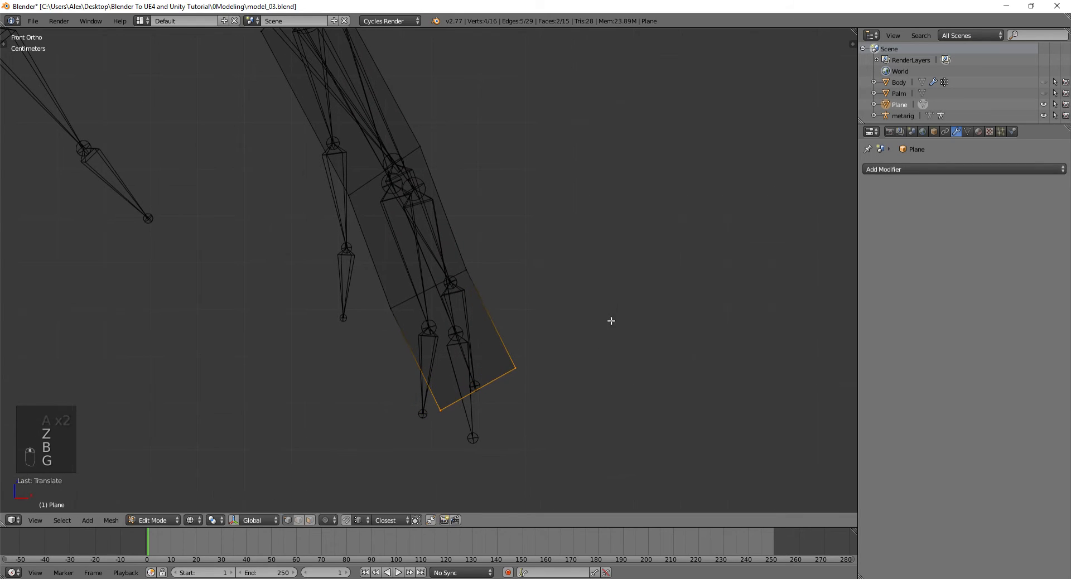
key(r)
- Move the lower edge loop slightly up and outward over the last finger joint
key(a)
key(b)
drag(303, 239, 491, 335)
key(g)
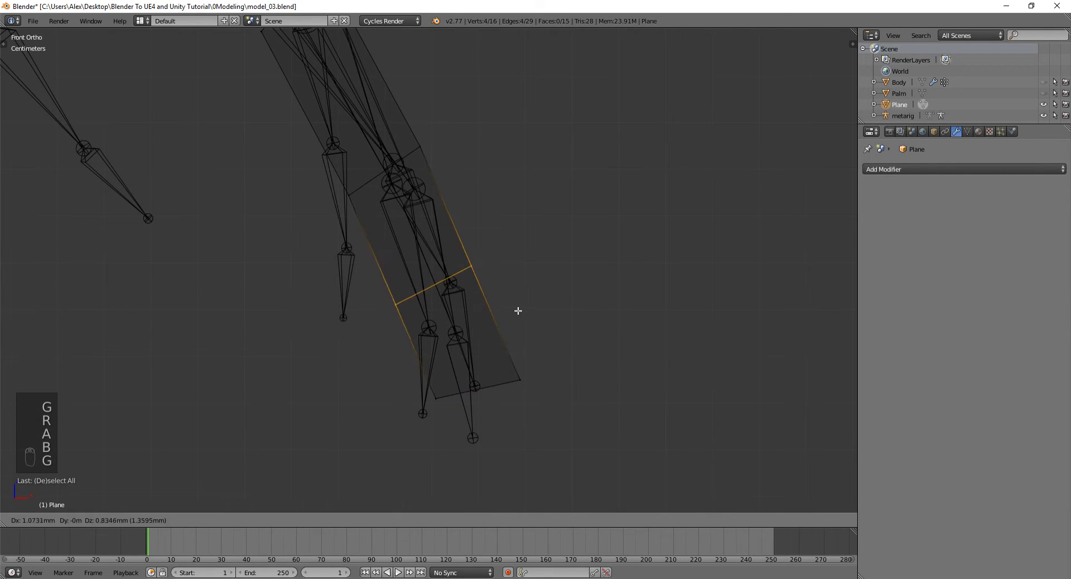
click(524, 307)
- In front view, adjust the first joint's edge loop and shift the two outer finger segments into line with the bones
middle_drag(524, 306, 488, 297)
key(KP_1)
key(a)
key(a)
key(b)
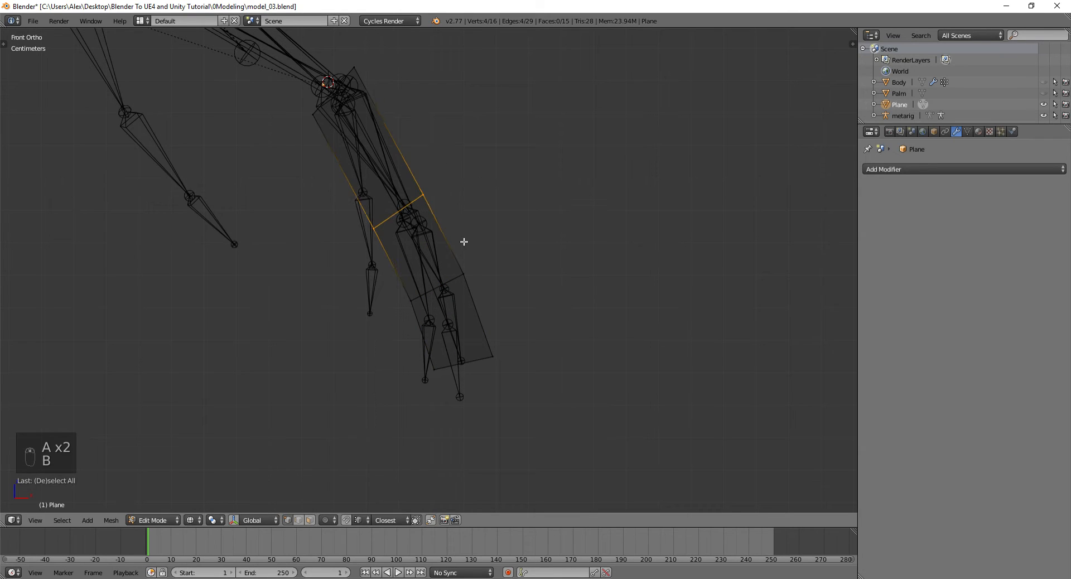
key(g)
key(a)
key(b)
drag(354, 139, 557, 415)
key(g)
click(556, 421)
- Move the finger block's whole knuckle end onto the knuckle and scale it
key(a)
key(b)
drag(293, 68, 362, 139)
drag(331, 53, 407, 115)
key(g)
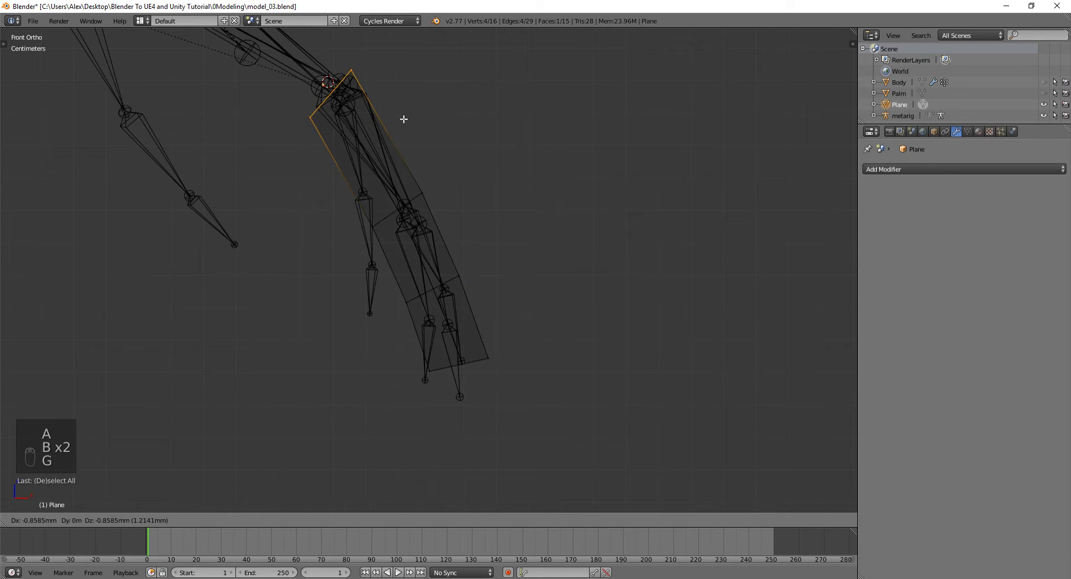
scroll(473, 143, down, 1)
key(s)
click(473, 127)
middle_drag(473, 127, 391, 172)
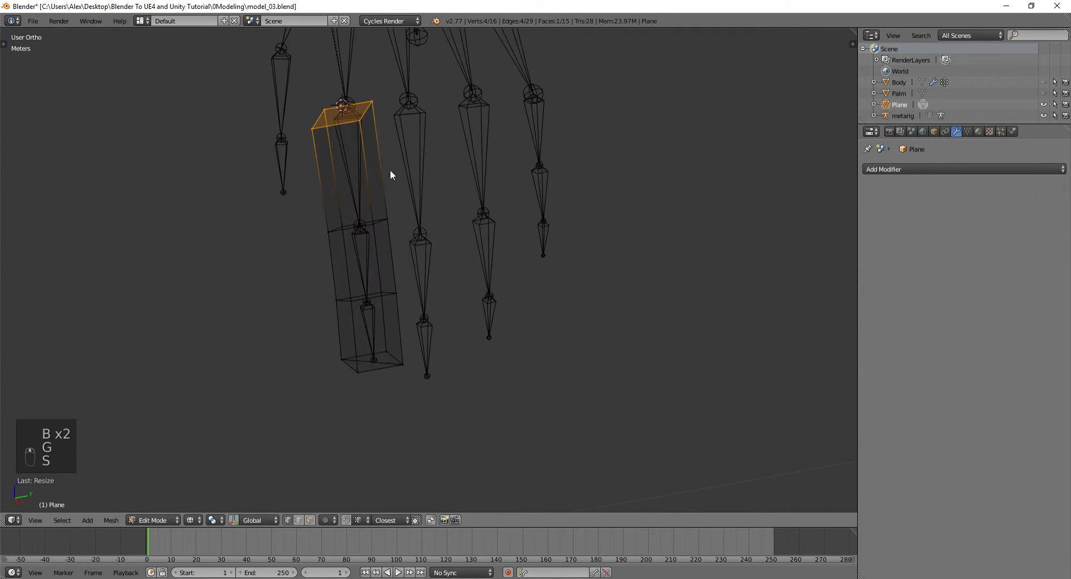
- Switch to solid shading and examine the finger block's shape from several angles, ending in front view
key(Tab)
key(z)
middle_drag(541, 230, 410, 224)
key(Tab)
key(KP_0)
key(KP_3)
key(KP_1)
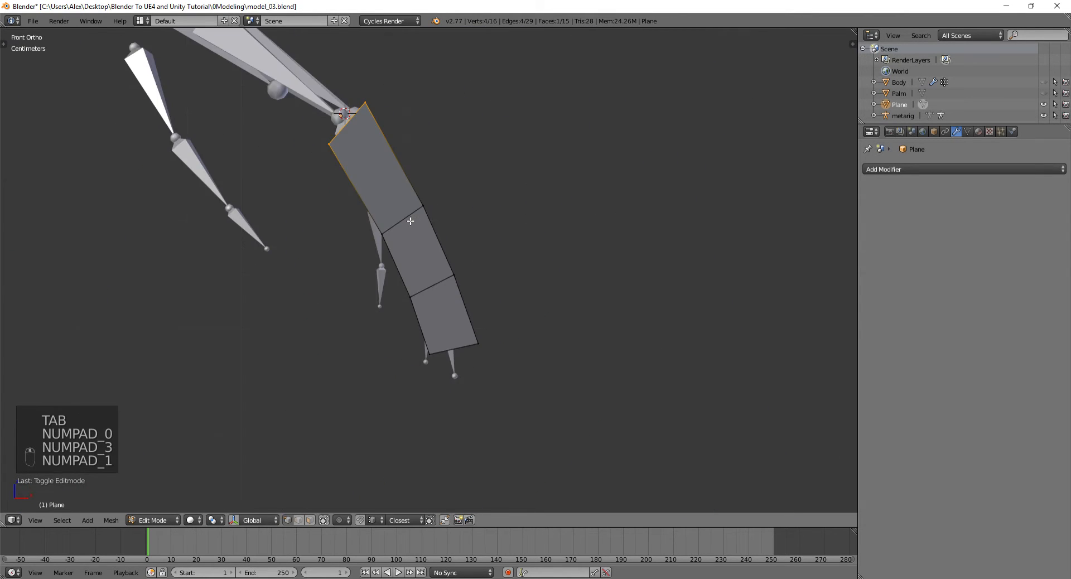
key(ctrl+r)
click(426, 193)
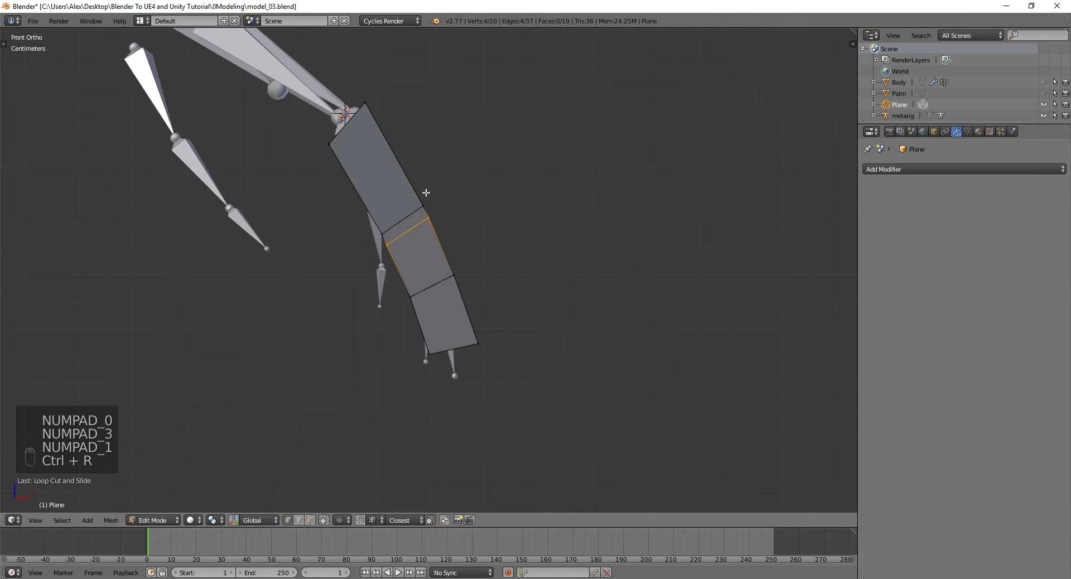
key(ctrl+z)
key(r)
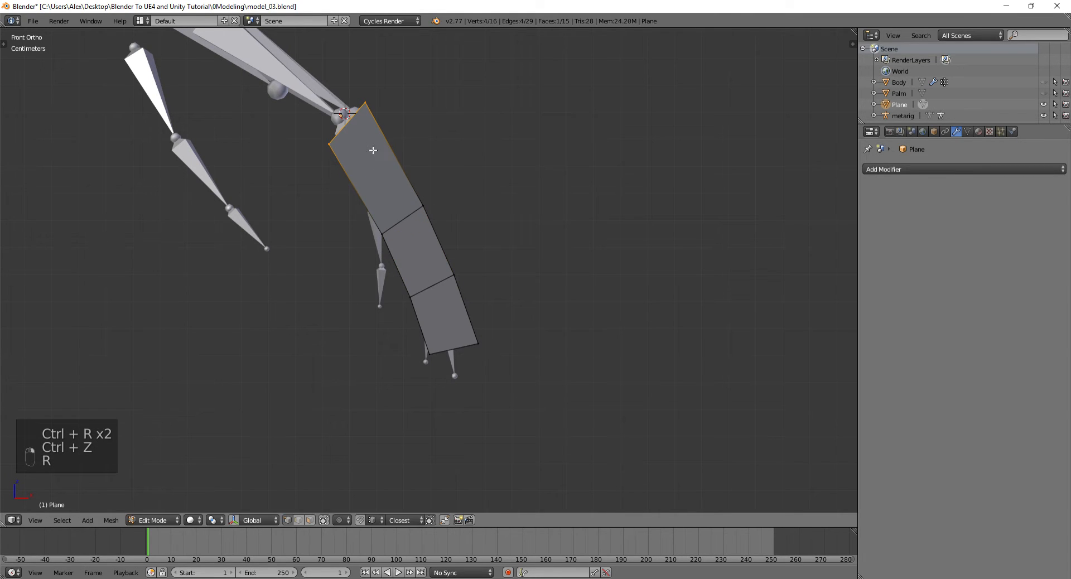
- Add five loop cuts to the finger, one near the knuckle and one on either side of both finger joints
key(ctrl+r)
click(381, 106)
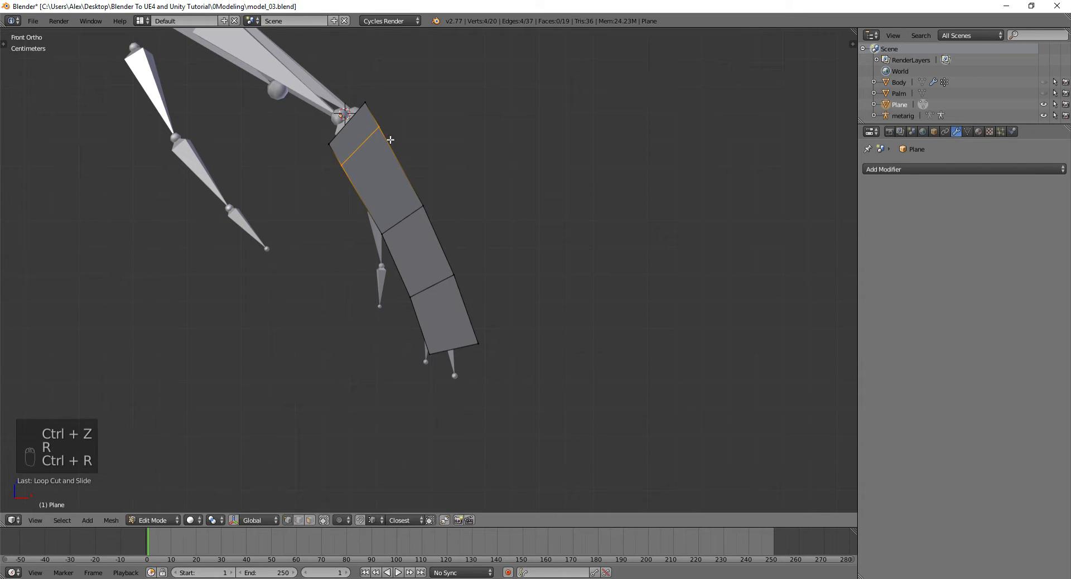
key(ctrl+r)
click(403, 180)
click(410, 184)
key(ctrl+r)
click(428, 234)
click(434, 240)
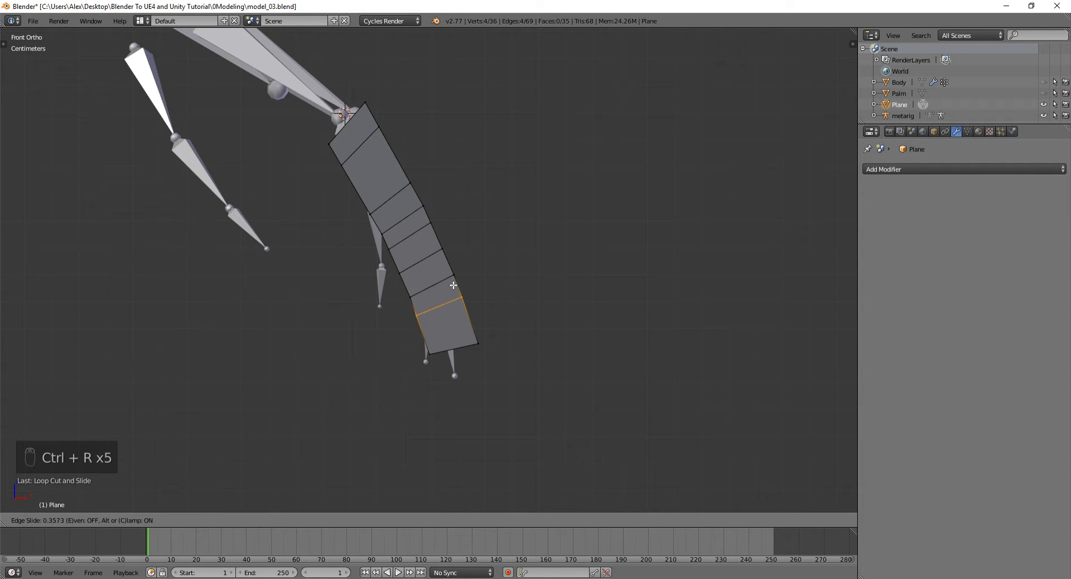
- Move the underside edges of the two finger joints inward to form the bending creases
key(a)
key(b)
key(g)
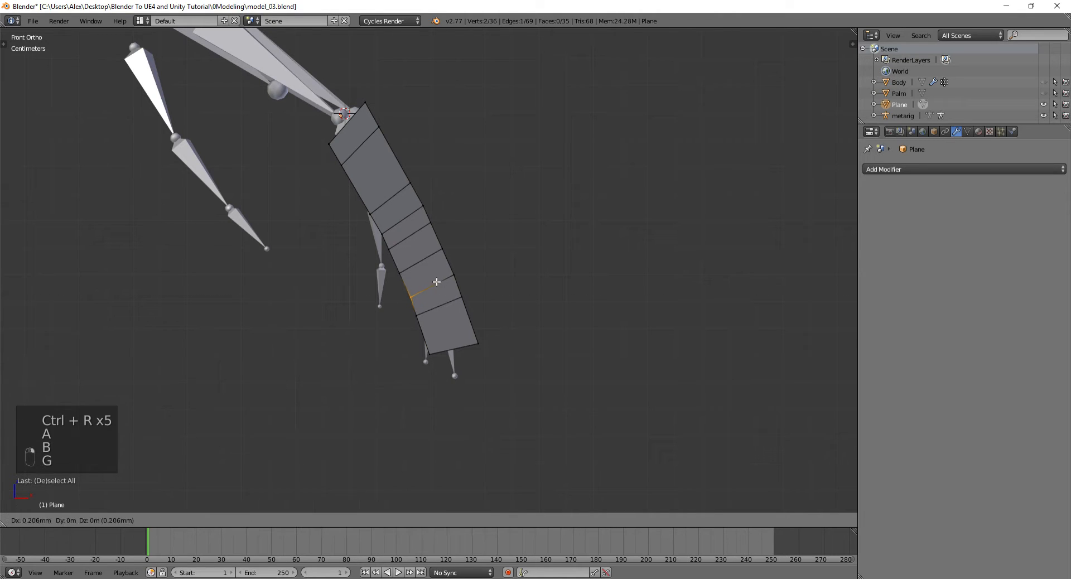
click(435, 283)
key(a)
key(b)
drag(372, 223, 392, 238)
key(g)
click(414, 205)
- Move the upper-side edges of the two finger joints slightly outward to suggest the knuckle bumps
key(a)
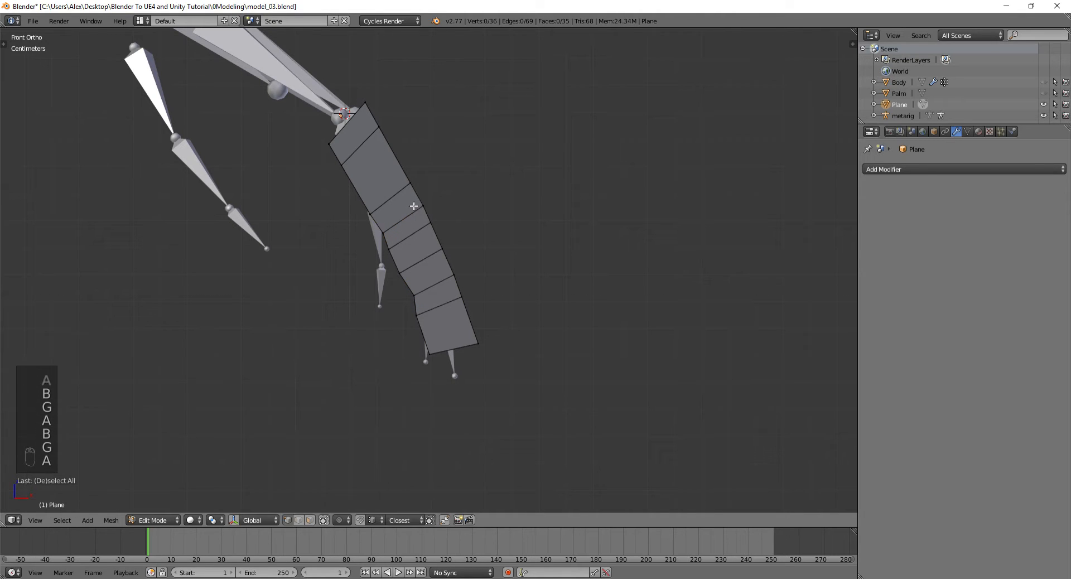
drag(436, 212, 437, 212)
key(g)
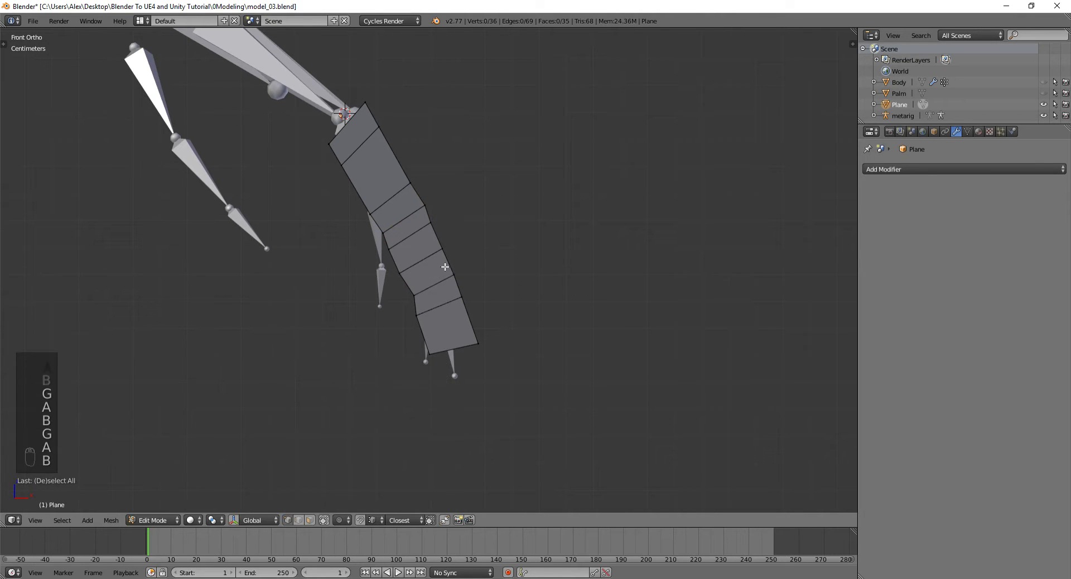
key(g)
click(468, 275)
- Scale the whole finger narrower along the global Y axis
middle_drag(468, 275, 574, 264)
scroll(394, 358, up, 1)
key(Tab)
scroll(345, 337, up, 2)
scroll(346, 341, down, 3)
key(Tab)
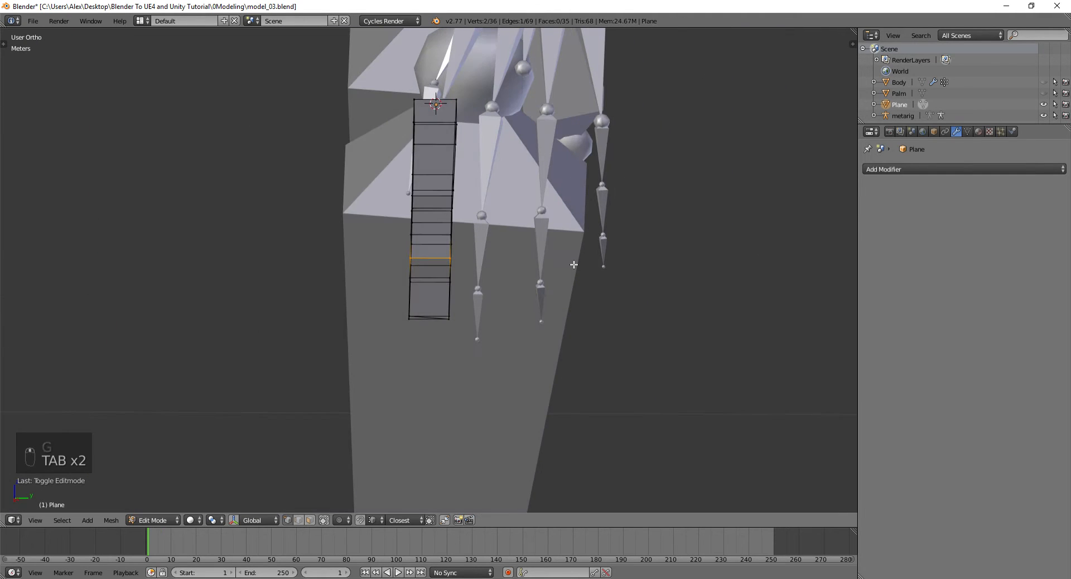
key(a)
key(a)
key(s)
key(x)
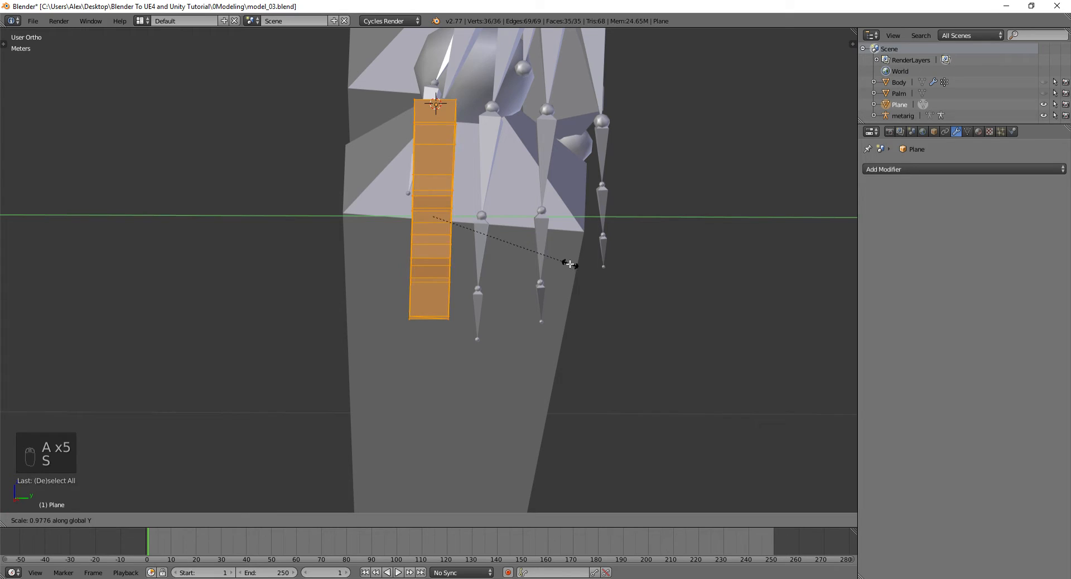
click(560, 262)
- Inset the nail-side face at the index fingertip by extruding it in place and scaling it smaller
key(Tab)
mouse_move(446, 290)
middle_down()
mouse_move(507, 261)
mouse_move(428, 341)
mouse_move(454, 306)
middle_up()
scroll(474, 290, up, 4)
key(Tab)
key(ctrl+Tab)
click(429, 341)
right_click(431, 323)
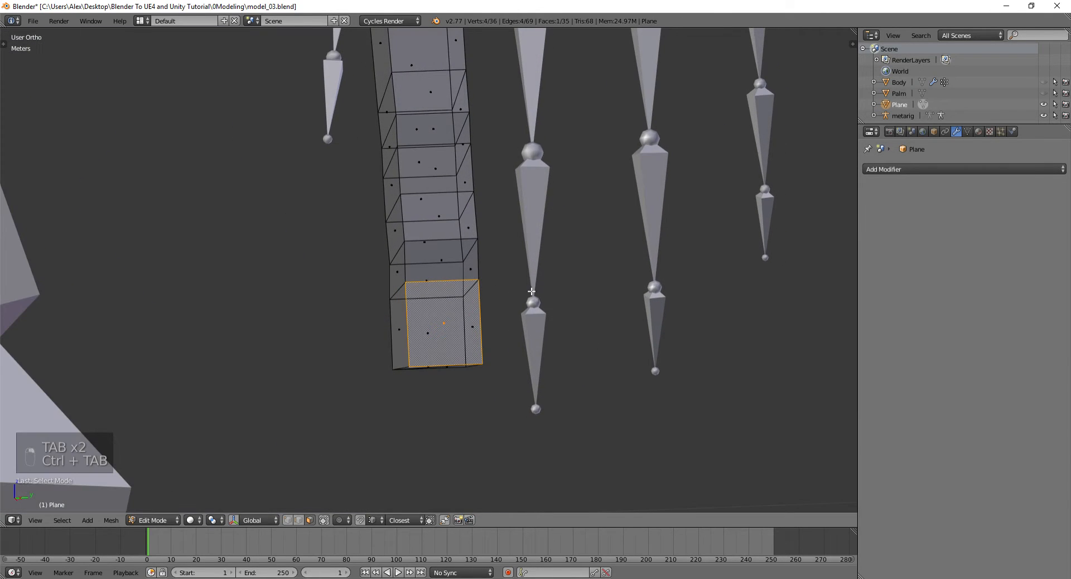
key(e)
right_click(532, 291)
key(s)
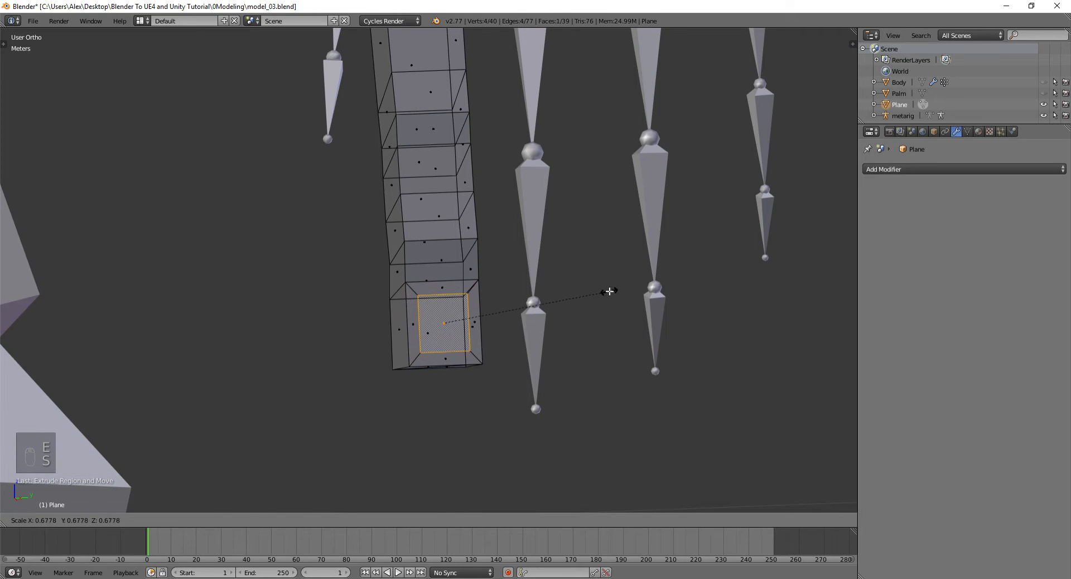
click(508, 309)
- Extrude the inset fingernail face again and merge two pairs of its vertices to slope the nail
middle_drag(507, 309, 487, 301)
key(e)
right_click(621, 324)
key(ctrl+Tab)
click(487, 301)
key(alt+m)
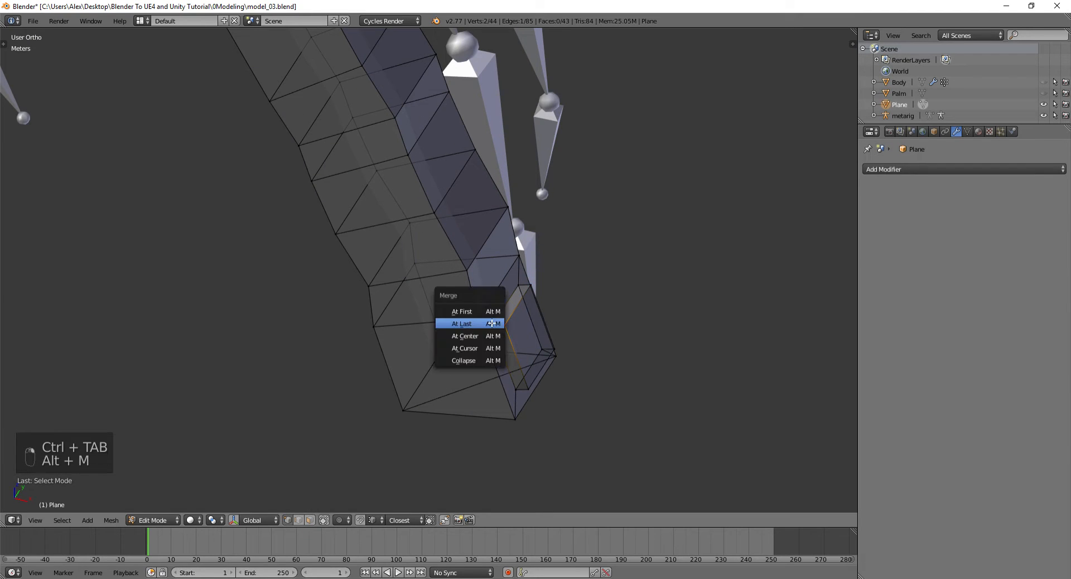
click(466, 319)
key(alt+m)
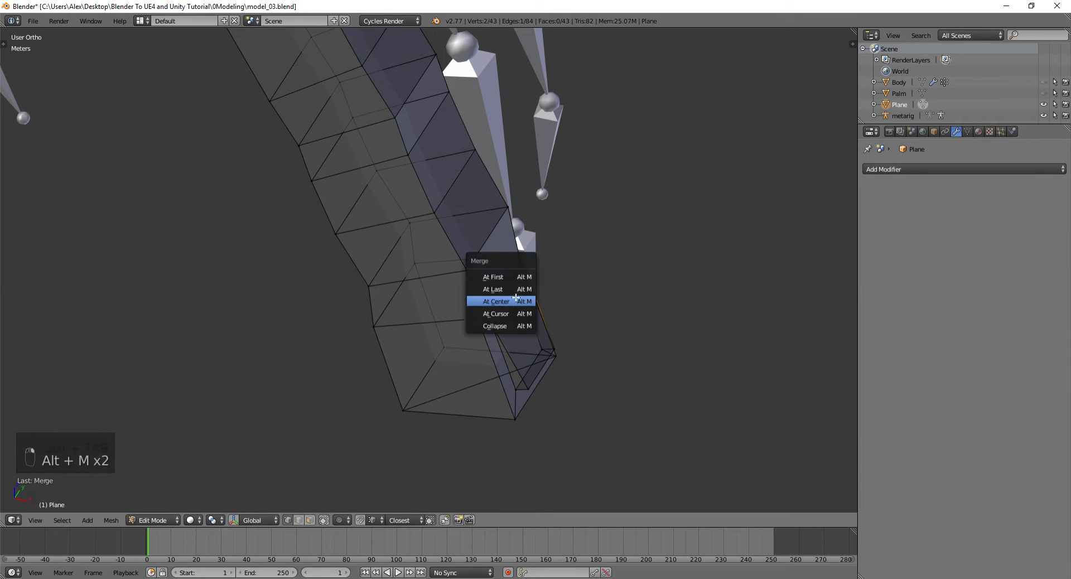
click(520, 290)
- Shade the finger smooth, preview it with a level 2 Subdivision Surface modifier, and remove that modifier
key(Tab)
scroll(580, 298, down, 2)
middle_drag(585, 298, 528, 291)
key(ctrl+2)
key(space)
text(smoo)
key(Return)
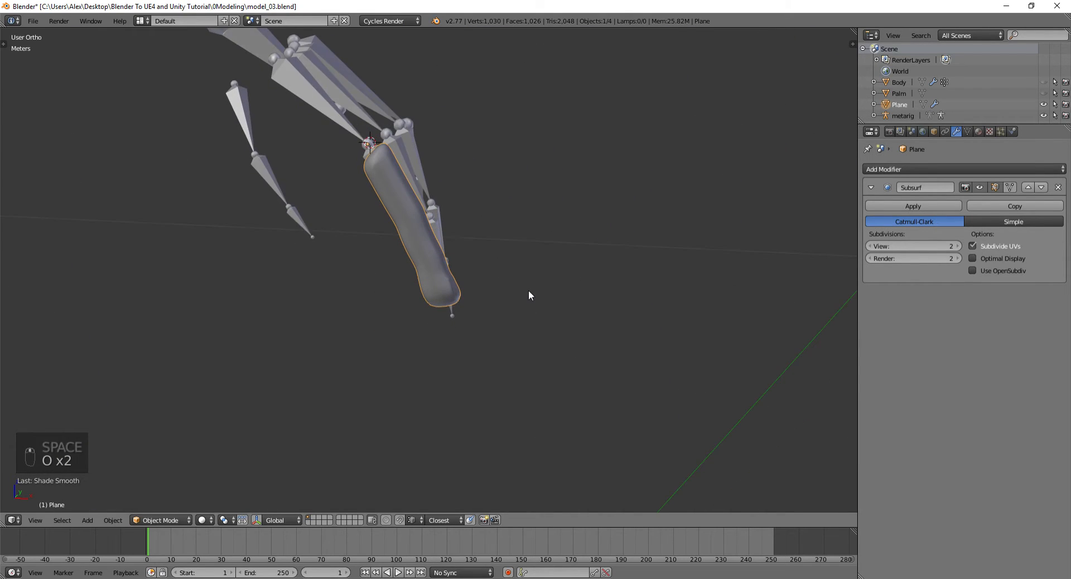
scroll(558, 283, up, 2)
click(1058, 187)
- Duplicate the index finger mesh and move the copy along the global Y axis onto the middle finger bones
middle_drag(554, 196, 466, 331)
scroll(467, 323, down, 4)
key(KP_1)
key(KP_3)
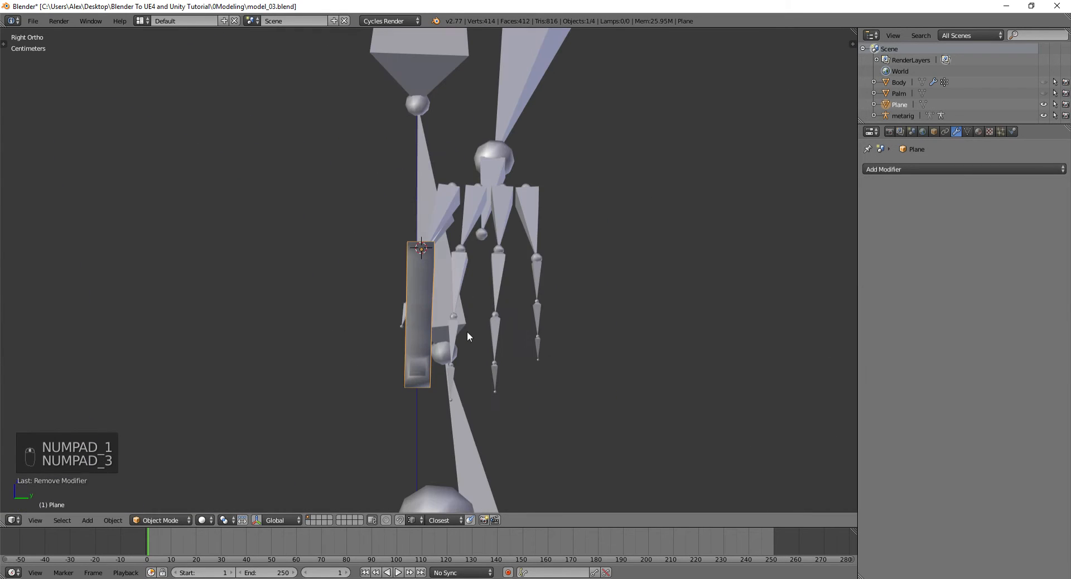
key(shift+d)
right_click(534, 319)
key(g)
key(x)
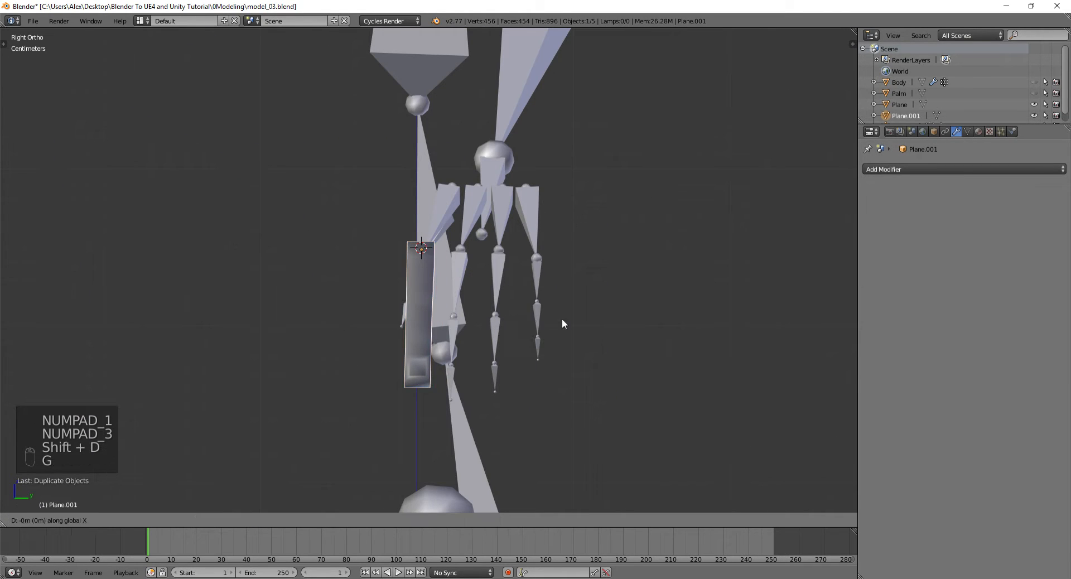
key(g)
key(y)
click(595, 323)
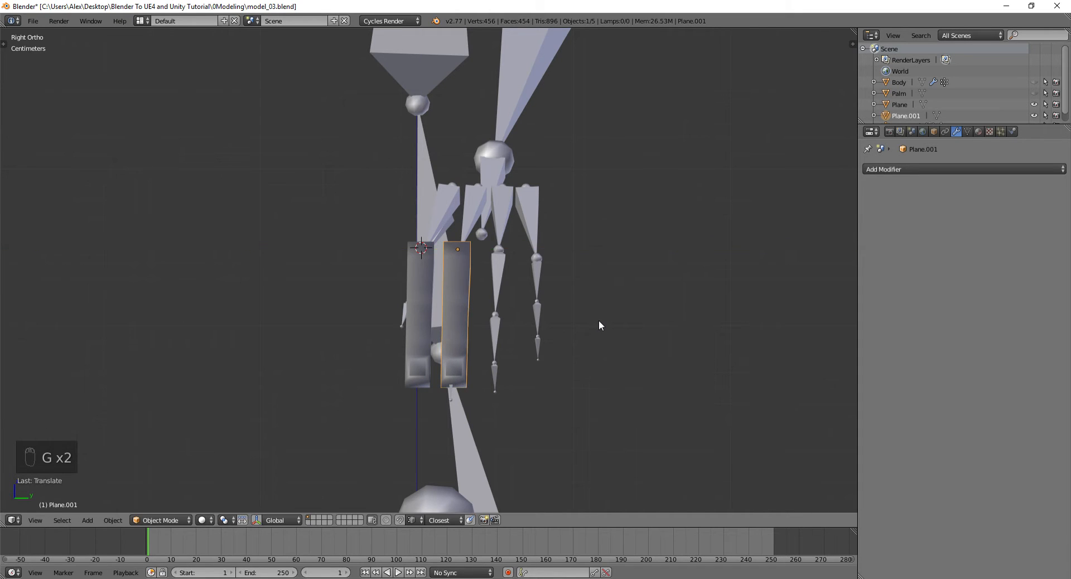
- Move the lower end of the middle finger down along its last bone in wireframe, with proportional editing enabled
mouse_move(597, 322)
middle_down()
mouse_move(500, 284)
mouse_move(488, 343)
mouse_move(515, 373)
mouse_move(501, 311)
middle_up()
key(Tab)
scroll(501, 311, up, 3)
key(b)
key(b)
drag(529, 440, 414, 292)
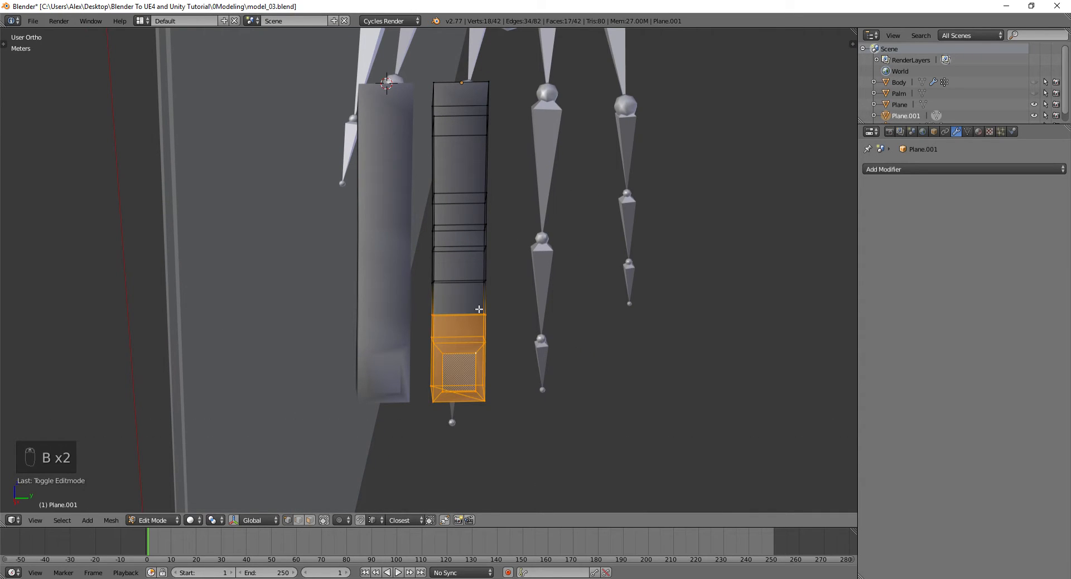
key(g)
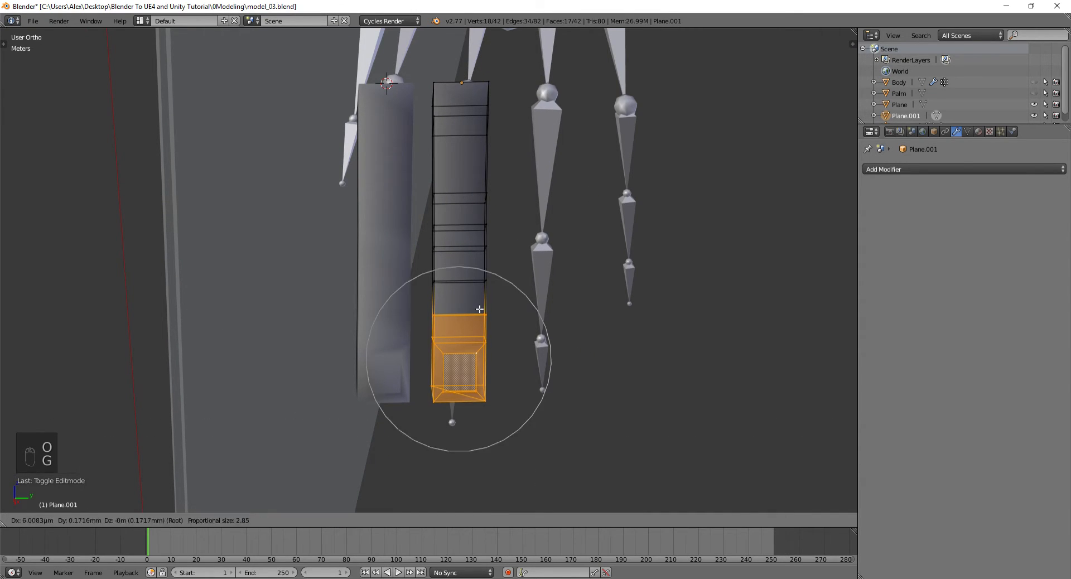
right_click(480, 321)
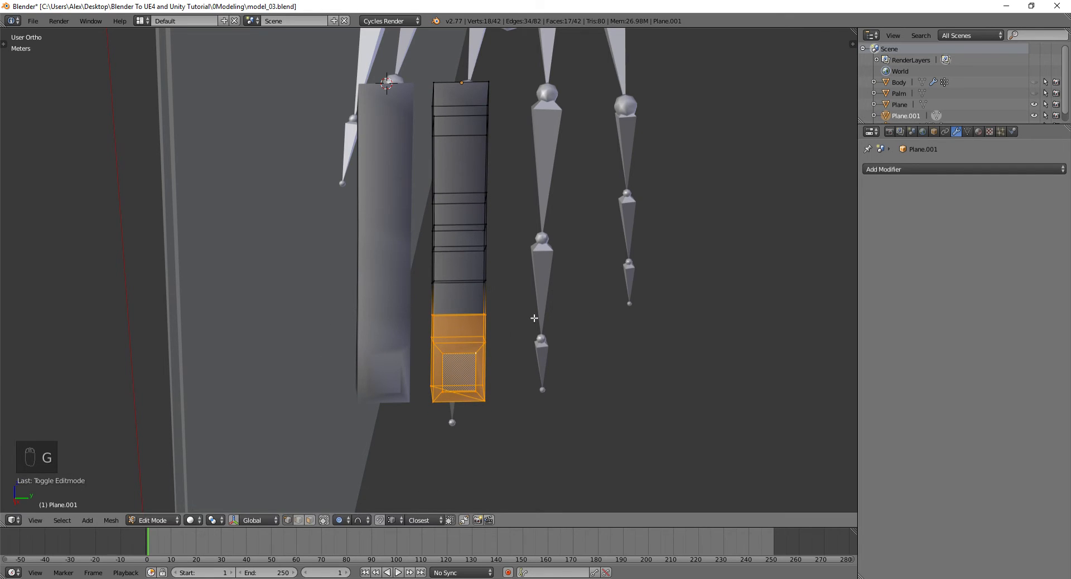
key(z)
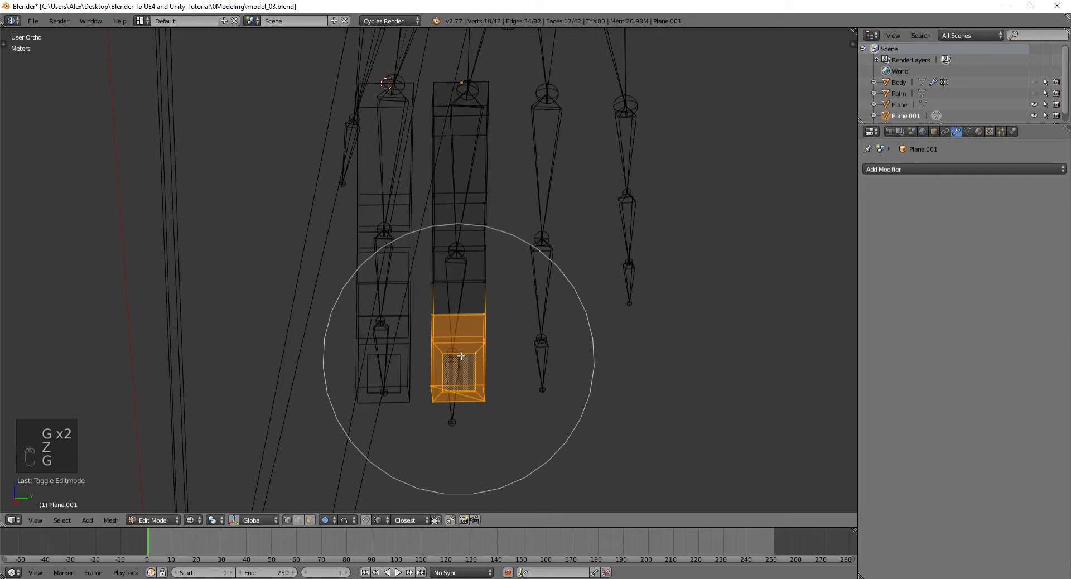
click(457, 380)
- Fine-tune the position of the middle finger's end section in the side view to fit the bone tip
key(KP_1)
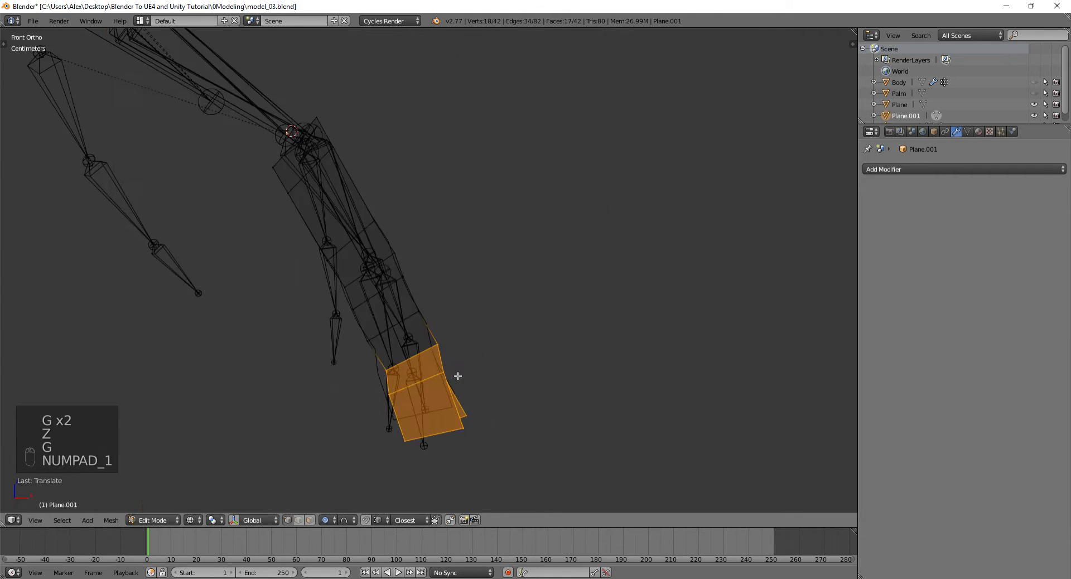
key(KP_3)
key(g)
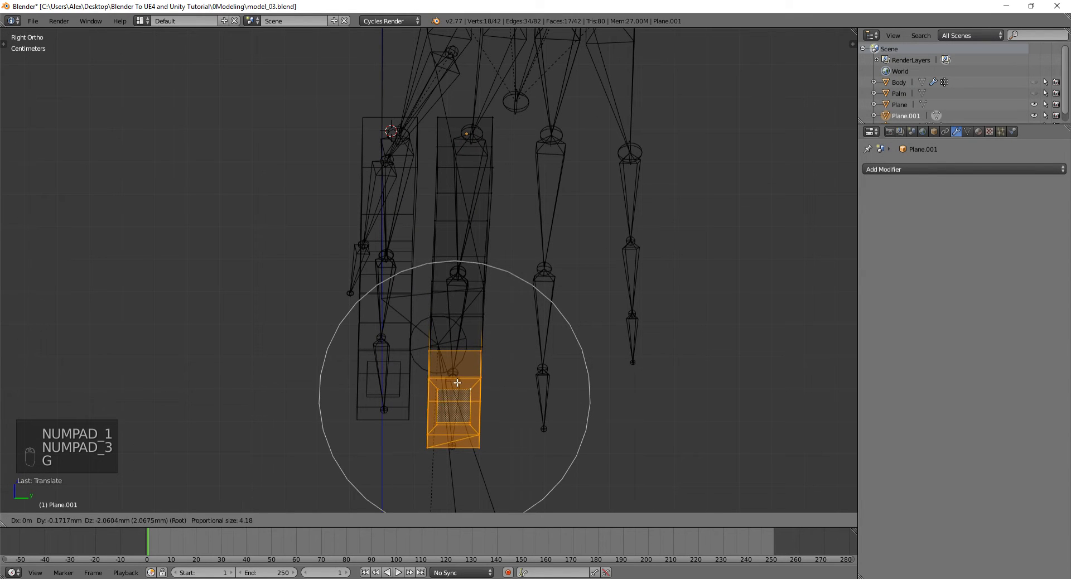
click(456, 380)
key(a)
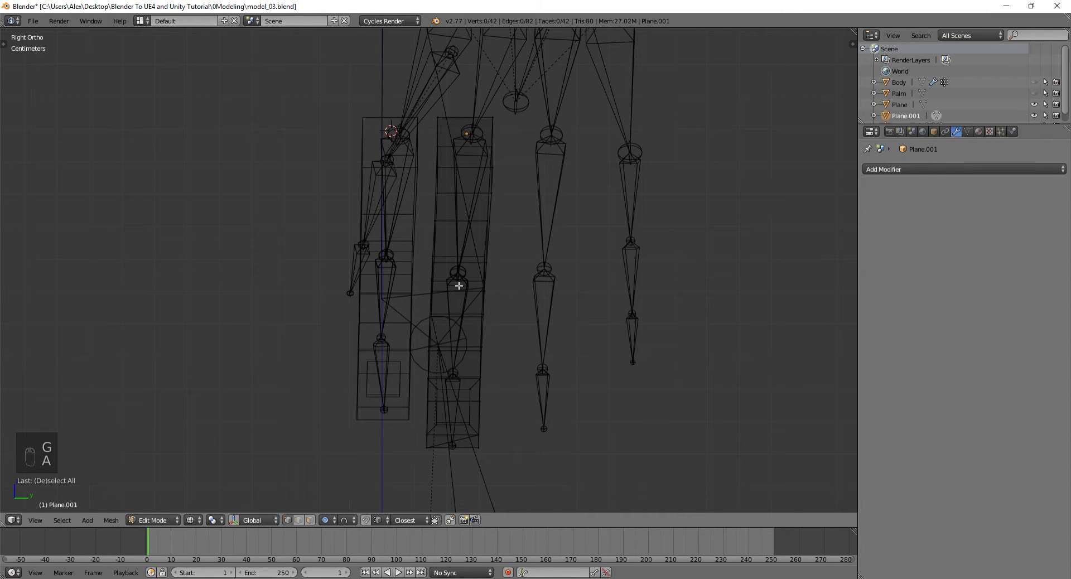
- Move the edge loops around the middle finger's first bending joint down to match the bone joint
middle_drag(434, 276, 475, 316)
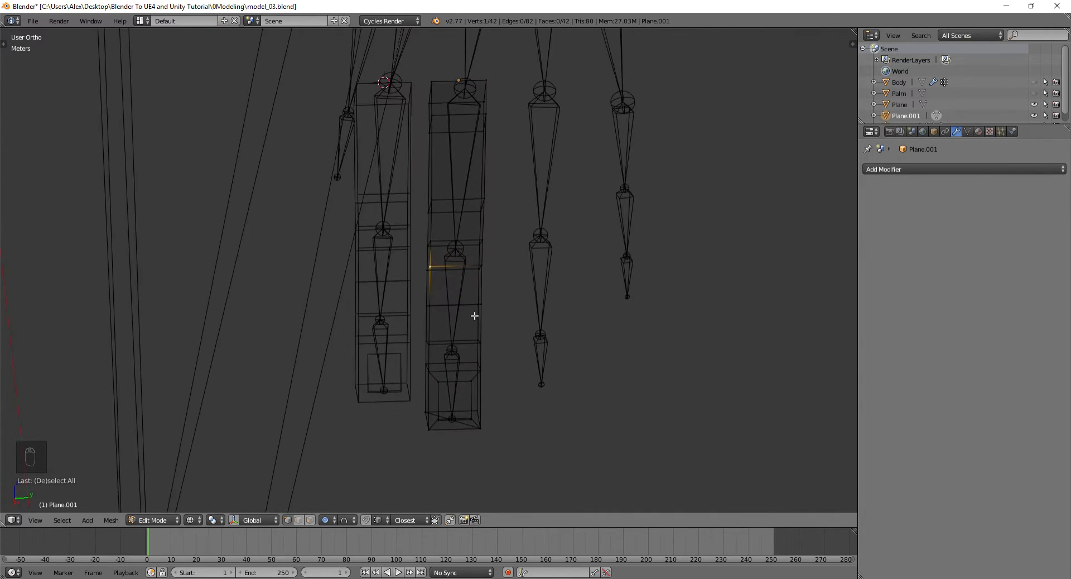
drag(516, 231, 542, 301)
key(g)
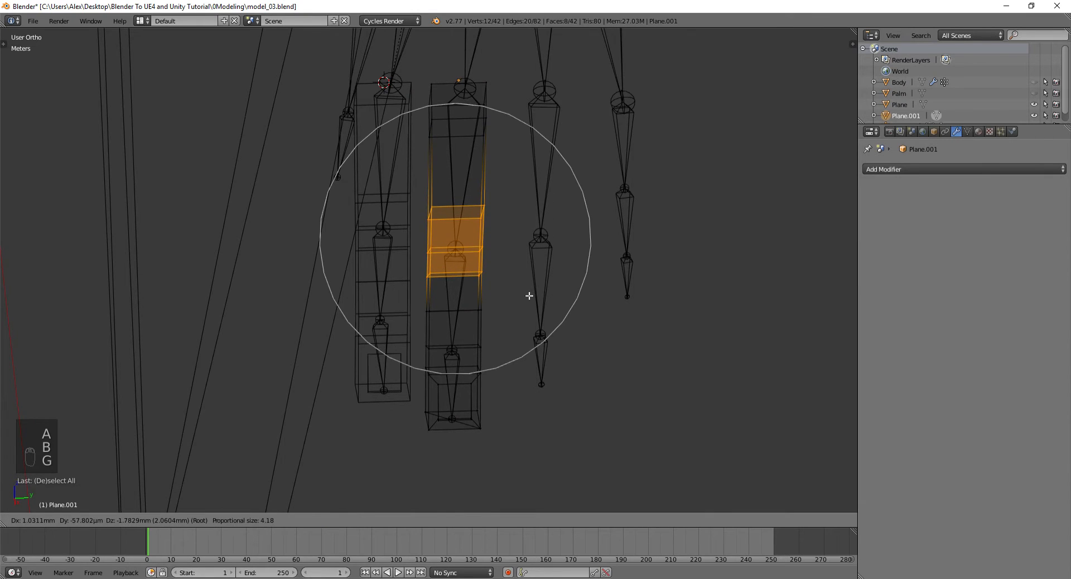
click(528, 296)
middle_drag(533, 294, 413, 359)
key(g)
click(462, 246)
key(a)
- Move the end faces of the middle fingertip towards the tip of its last bone with proportional editing
key(b)
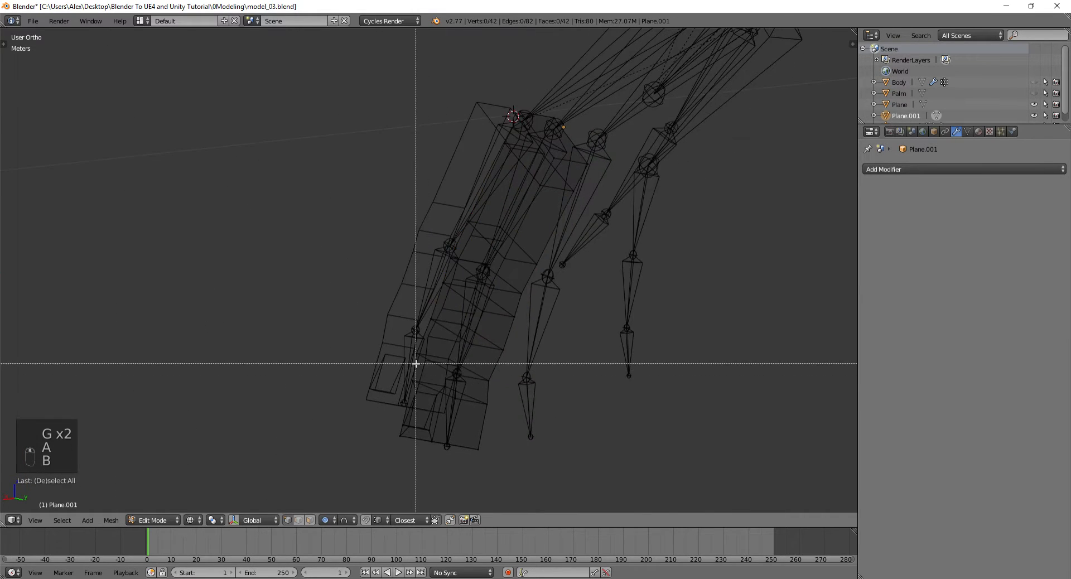
right_click(436, 415)
right_click(436, 414)
middle_drag(436, 415, 513, 430)
drag(447, 421, 424, 419)
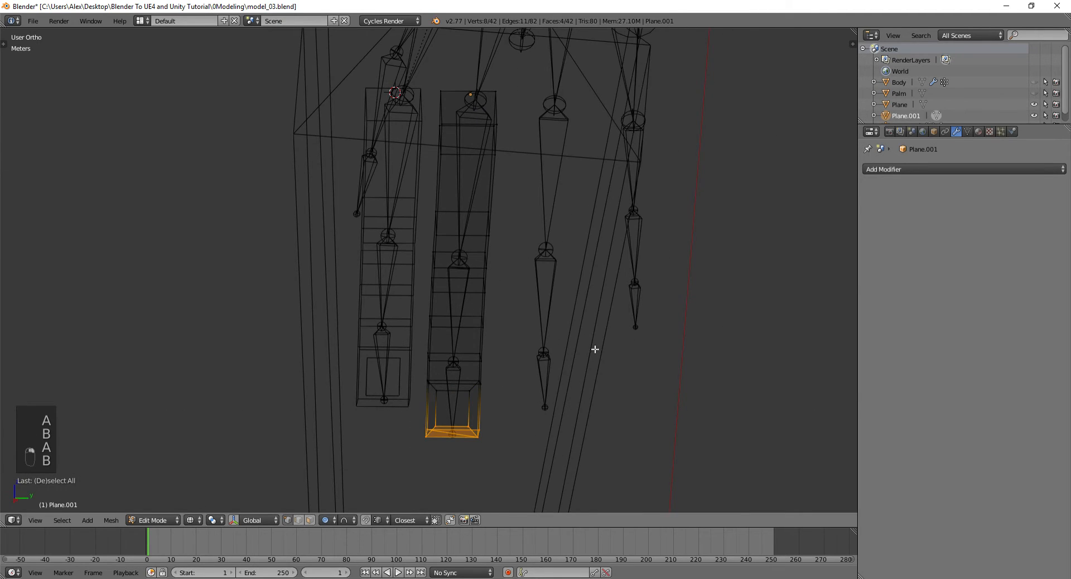
middle_drag(593, 351, 462, 317)
key(g)
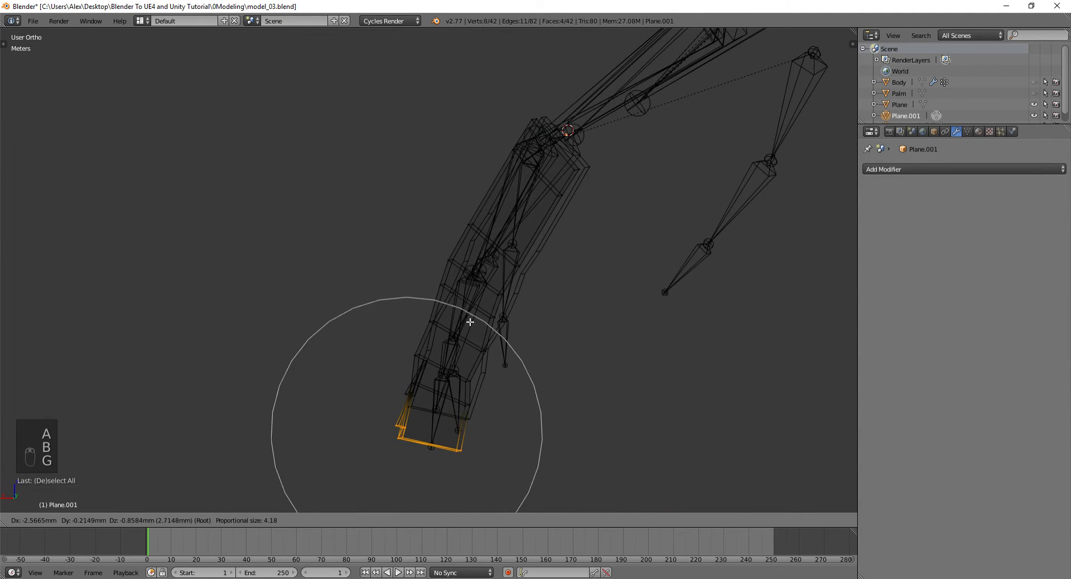
click(471, 322)
- Rotate and reposition the middle fingertip's end faces, widening the proportional falloff to centre the finger around its bones
key(r)
click(500, 311)
key(g)
click(506, 314)
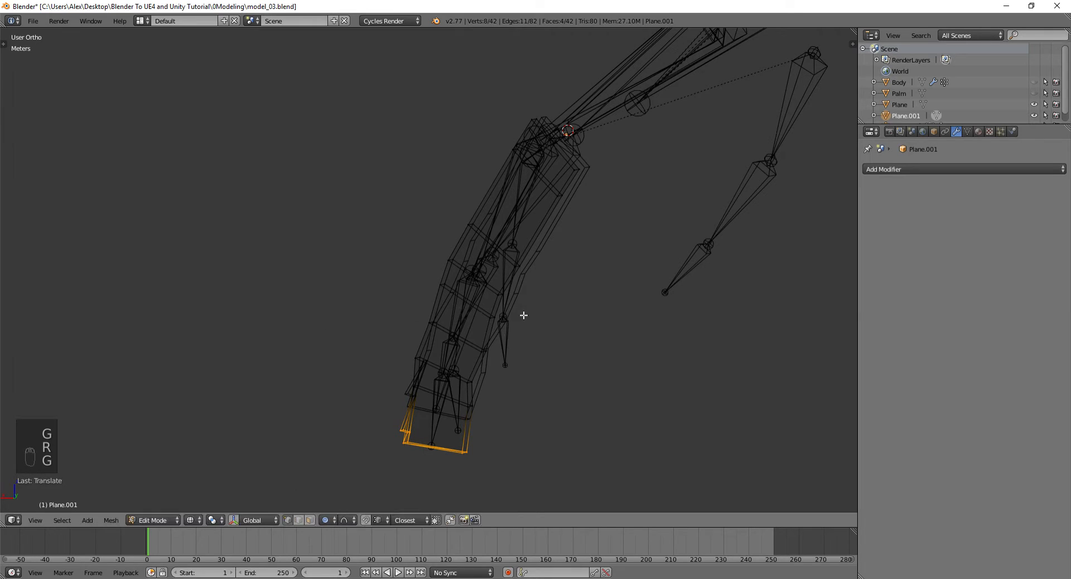
key(s)
click(536, 317)
key(g)
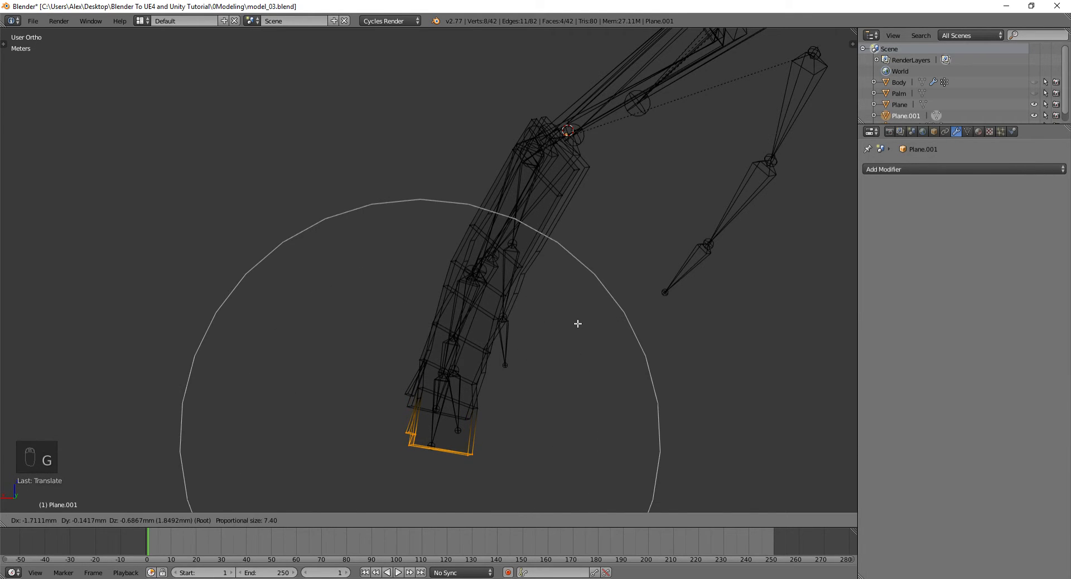
click(577, 323)
middle_drag(577, 323, 648, 295)
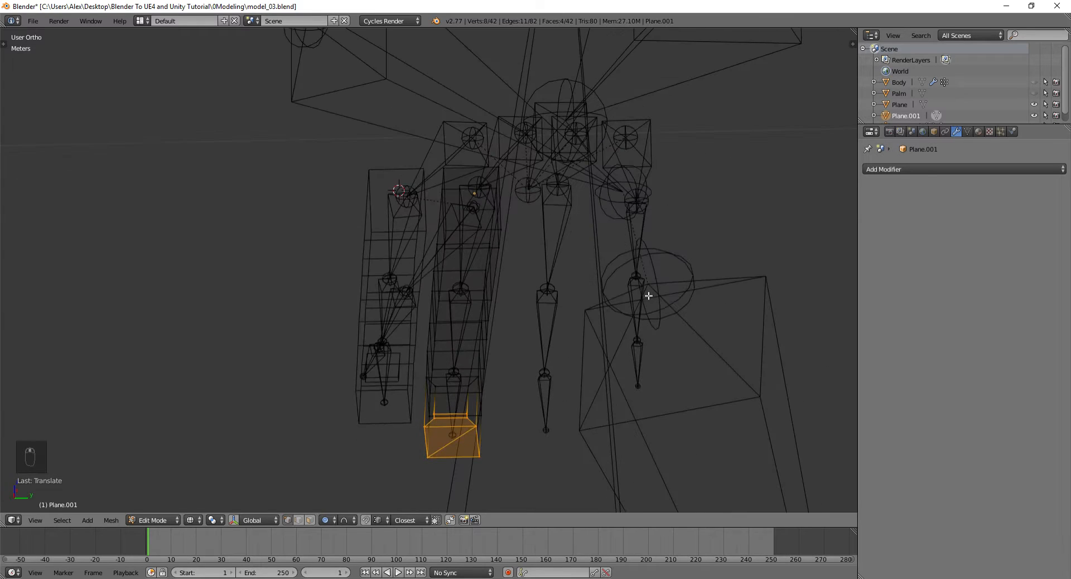
- Dissolve the diagonal edge on the end face of the index fingertip
key(Tab)
right_click(408, 388)
key(Tab)
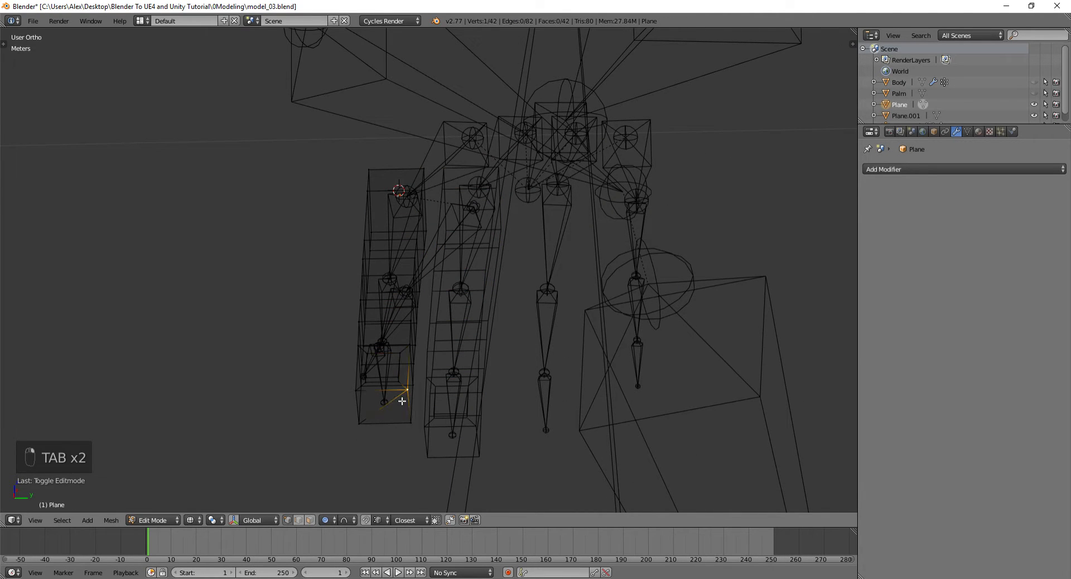
key(ctrl+Tab)
click(393, 408)
key(x)
click(399, 408)
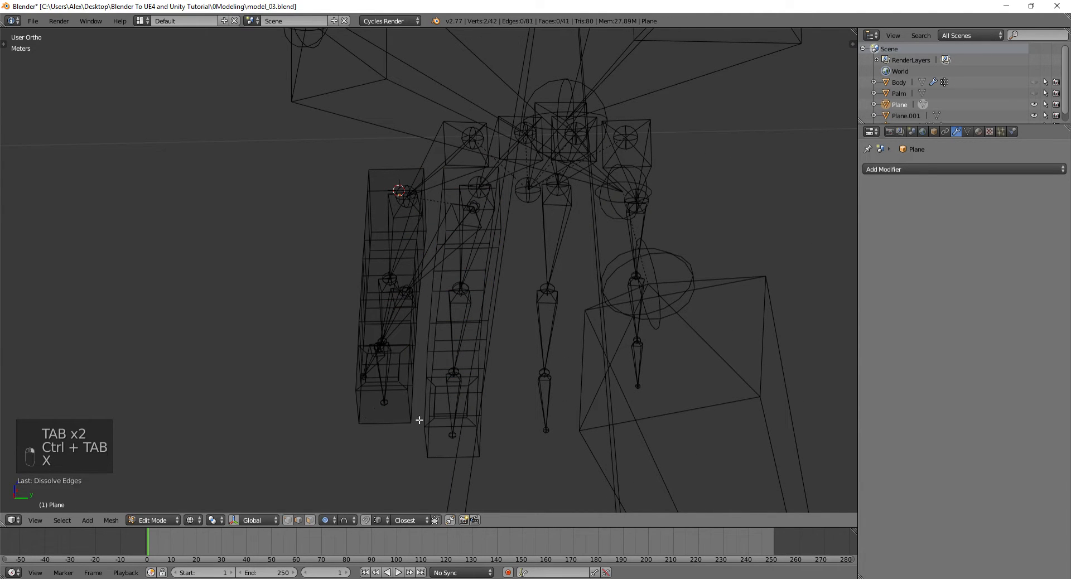
- Dissolve the matching diagonal edge on the end face of the middle fingertip
key(Tab)
right_click(459, 435)
key(Tab)
key(Tab)
right_click(461, 411)
key(Tab)
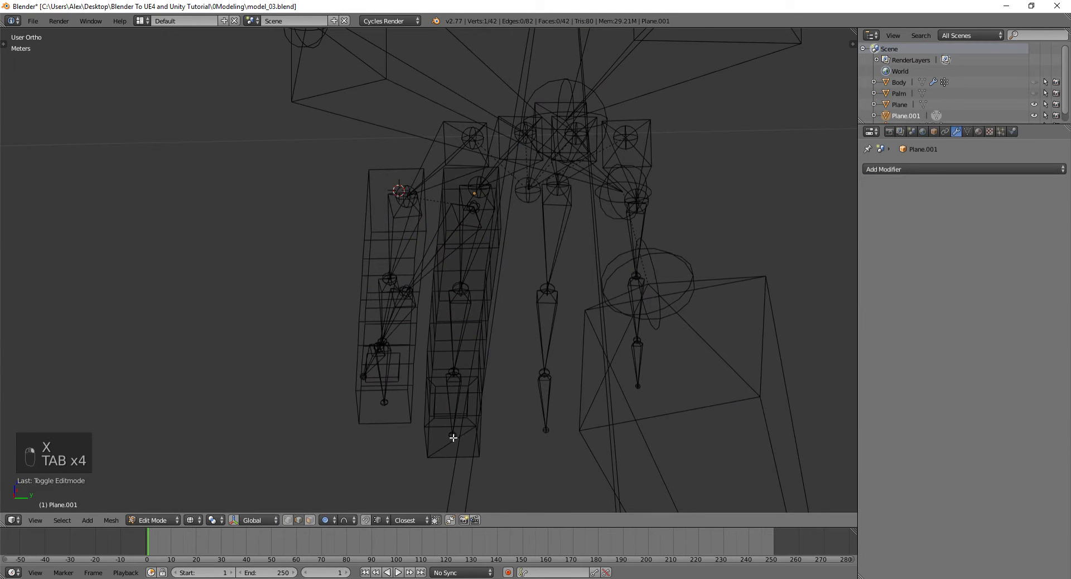
key(x)
click(453, 439)
- Duplicate the middle finger mesh in solid view and move the copy along the global Y axis onto the ring finger bones
key(z)
mouse_move(477, 367)
middle_down()
mouse_move(314, 289)
mouse_move(301, 328)
mouse_move(263, 338)
middle_up()
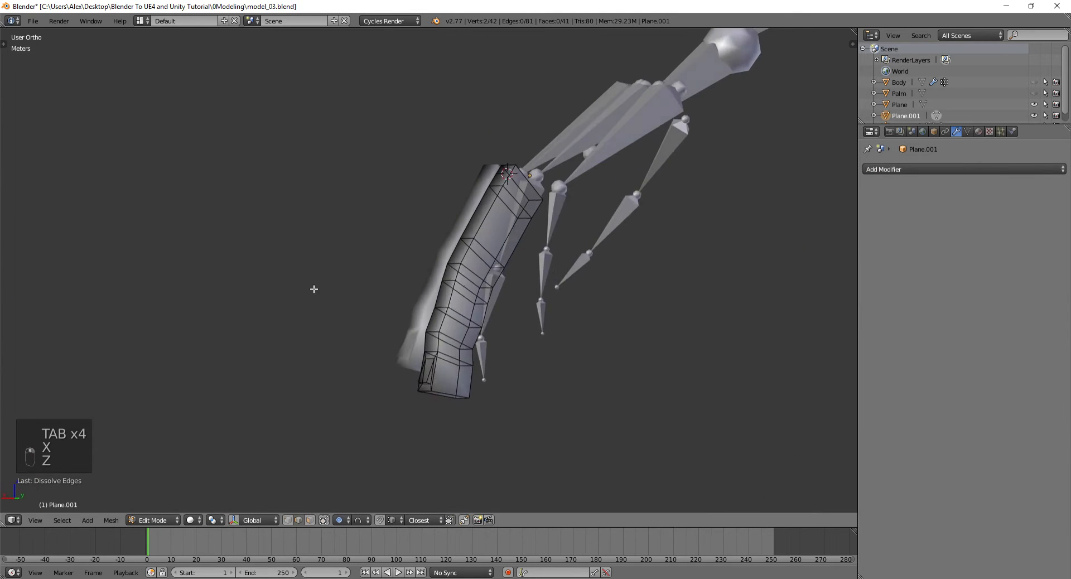
key(Tab)
right_click(477, 302)
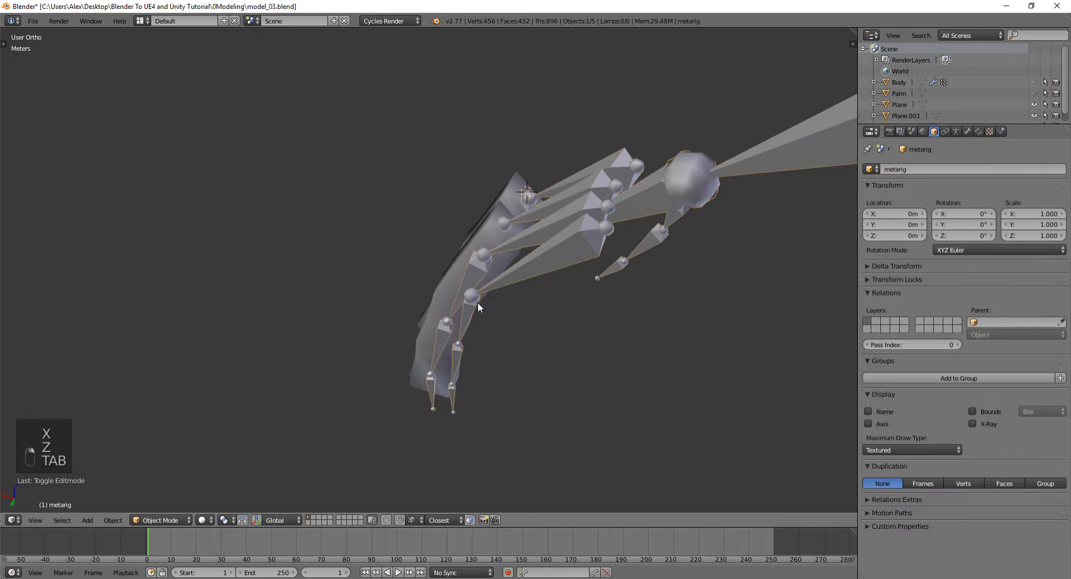
right_click(421, 298)
middle_drag(420, 298, 580, 284)
key(shift+d)
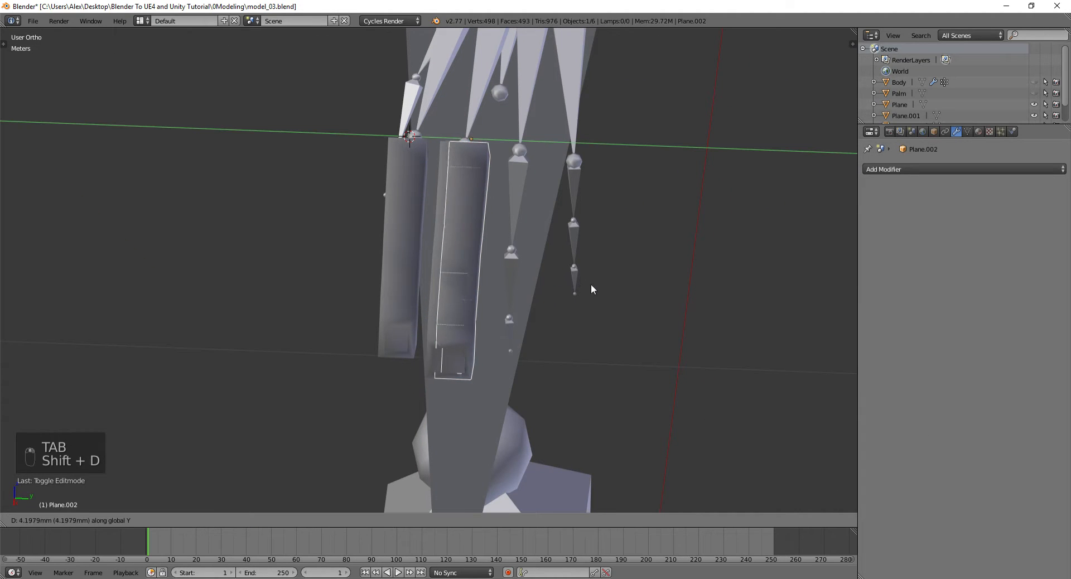
click(640, 289)
- Switch the ring finger copy to wireframe editing in vertex select mode and select its fingertip end vertices
key(Tab)
middle_drag(640, 294, 519, 396)
key(z)
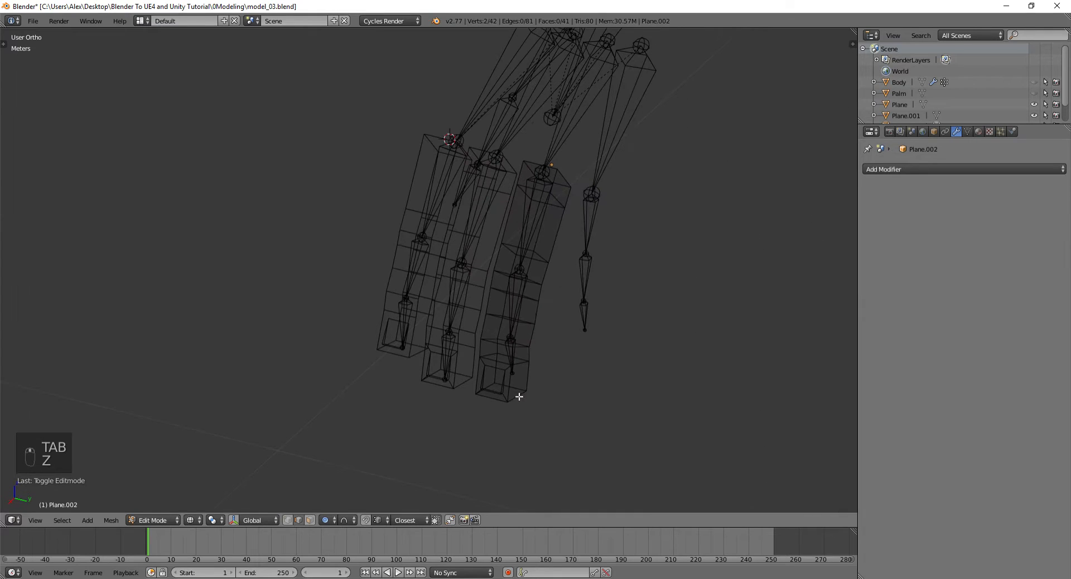
right_click(497, 388)
key(ctrl+Tab)
click(488, 374)
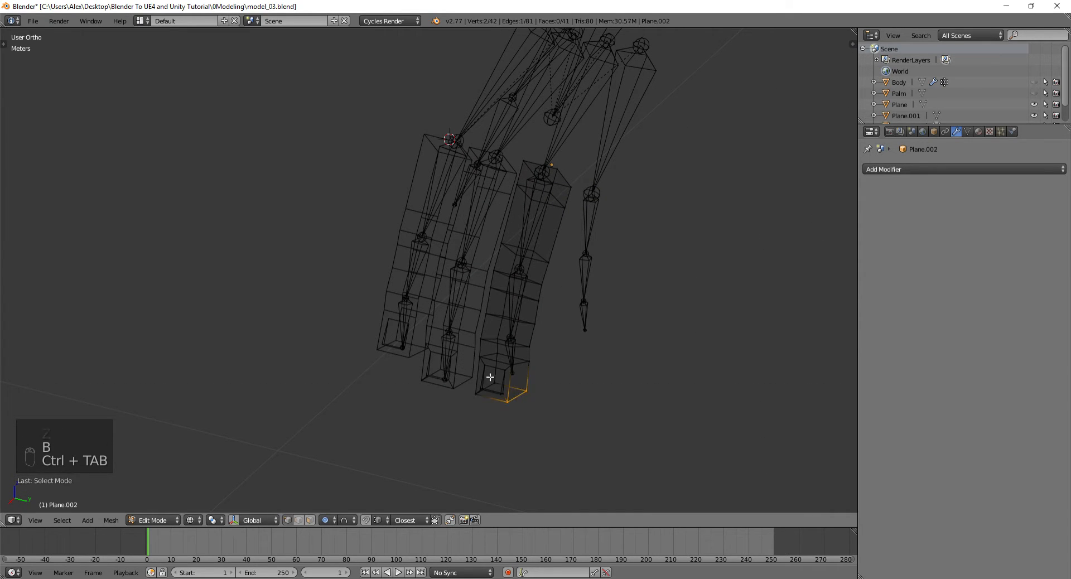
key(a)
key(b)
drag(468, 370, 528, 407)
middle_drag(530, 402, 490, 352)
key(KP_1)
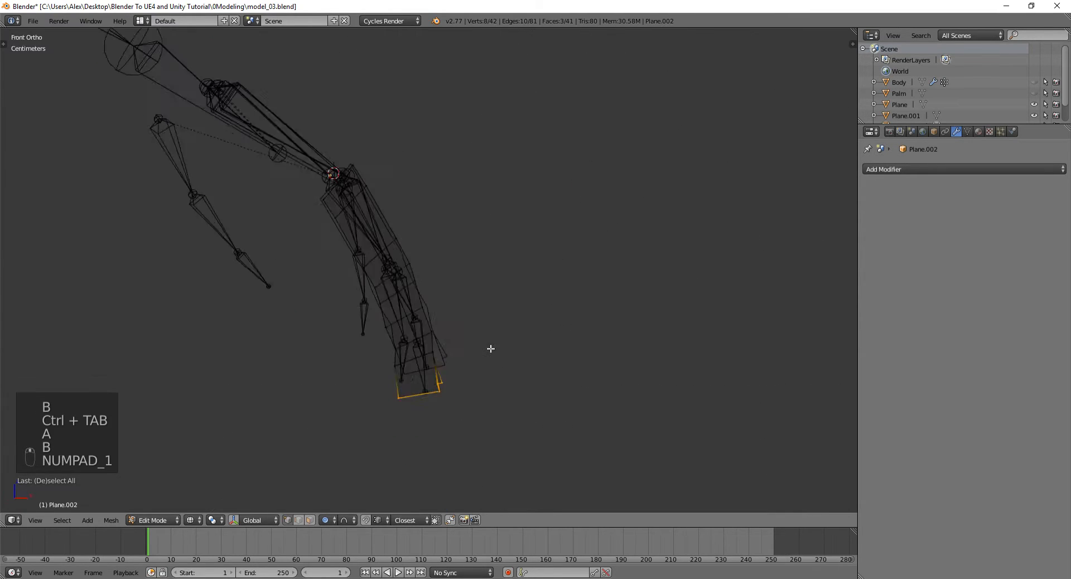
key(KP_3)
key(KP_1)
key(ctrl+KP_1)
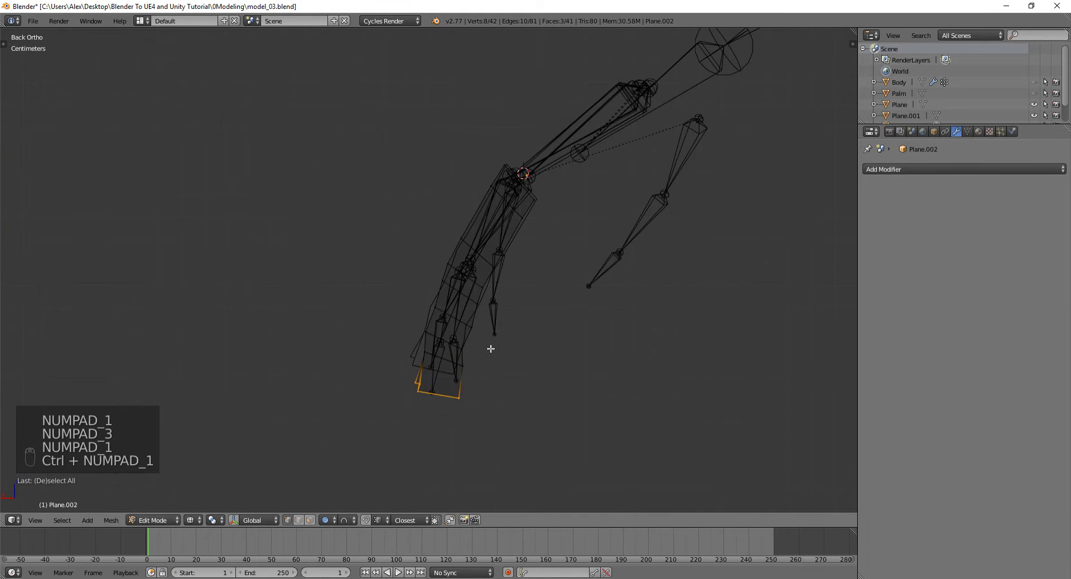
scroll(490, 348, up, 3)
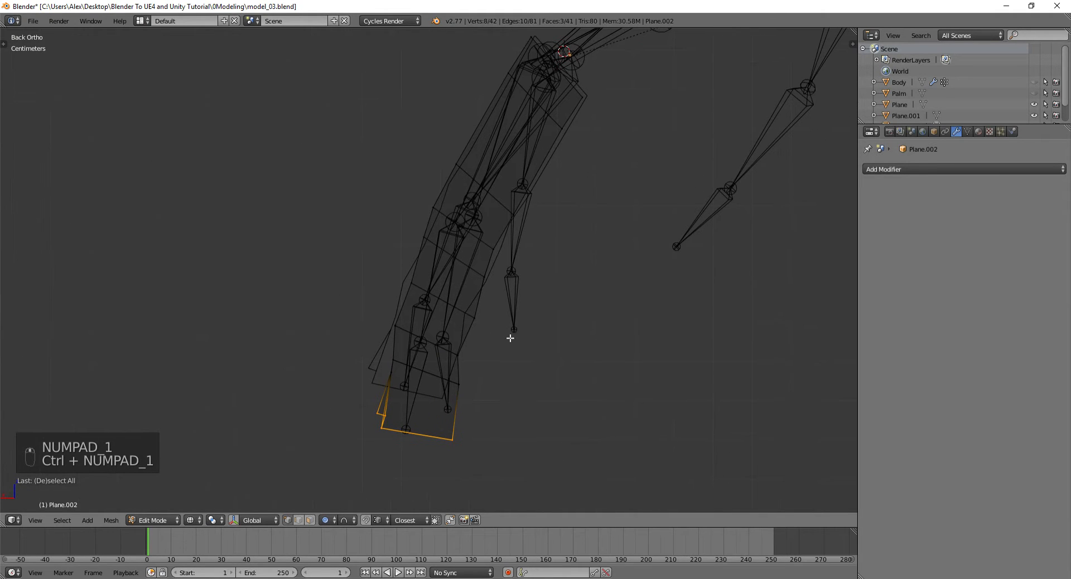
- Try to move and rotate the ring fingertip's end vertices with an adjusted proportional falloff
key(g)
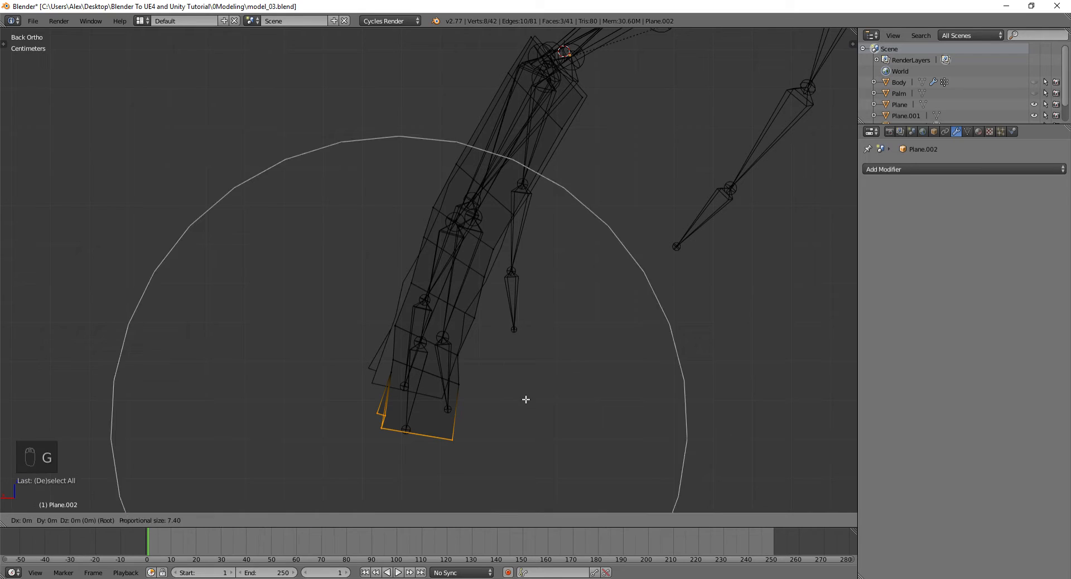
scroll(530, 399, up, 10)
click(563, 392)
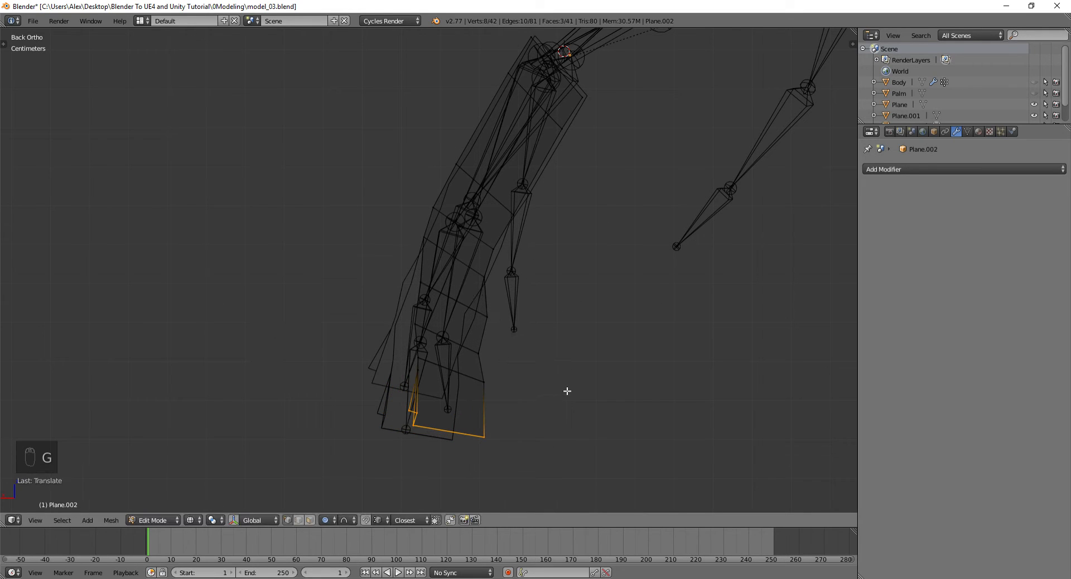
key(ctrl+z)
key(r)
click(565, 343)
key(g)
click(566, 344)
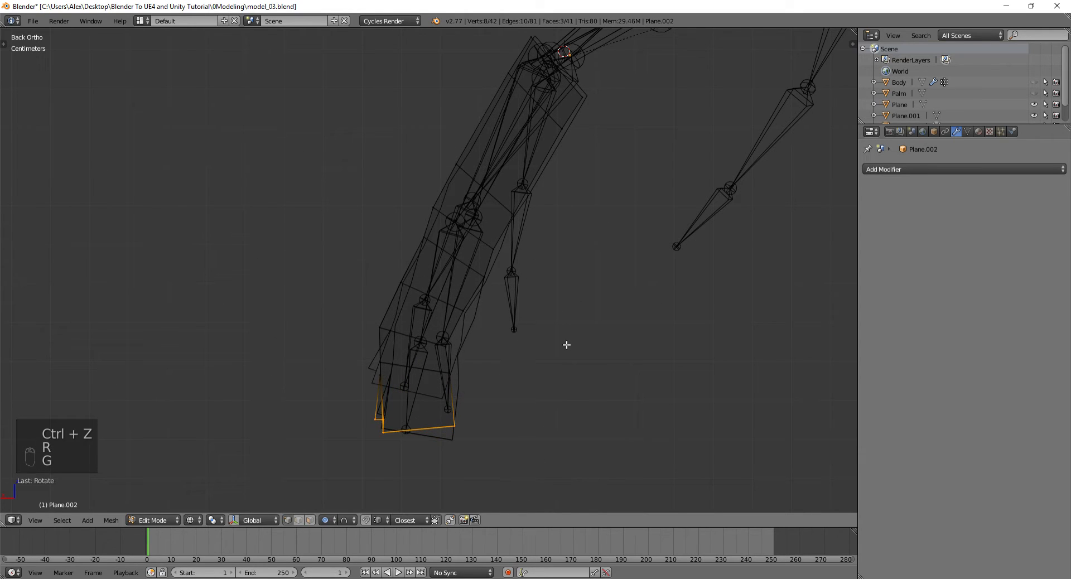
- Rotate and move the ring fingertip's end vertices in the back view with proportional editing, bending the finger toward its bones
key(g)
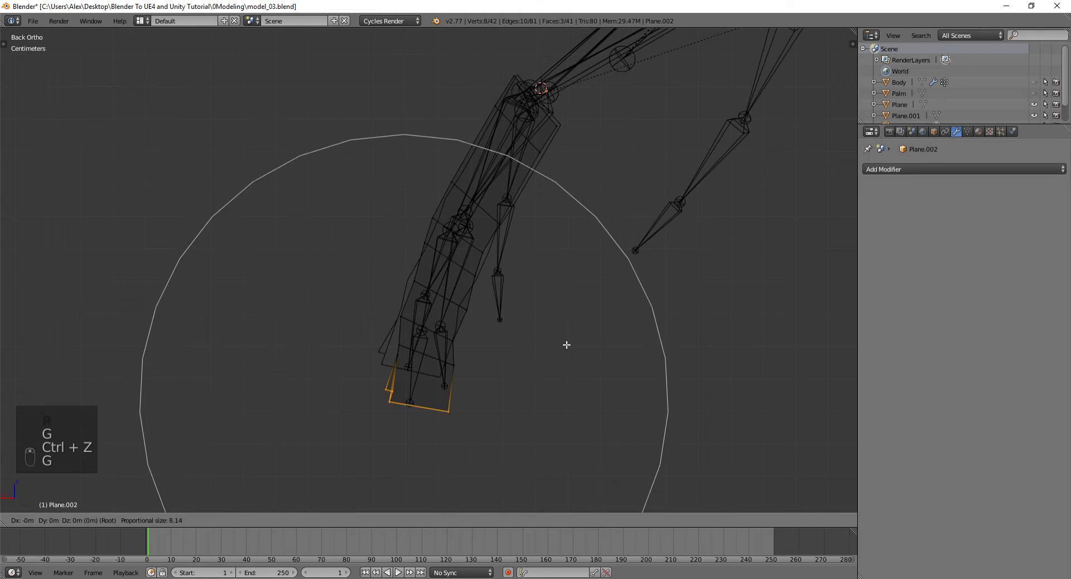
click(566, 345)
key(r)
click(579, 309)
key(g)
click(591, 302)
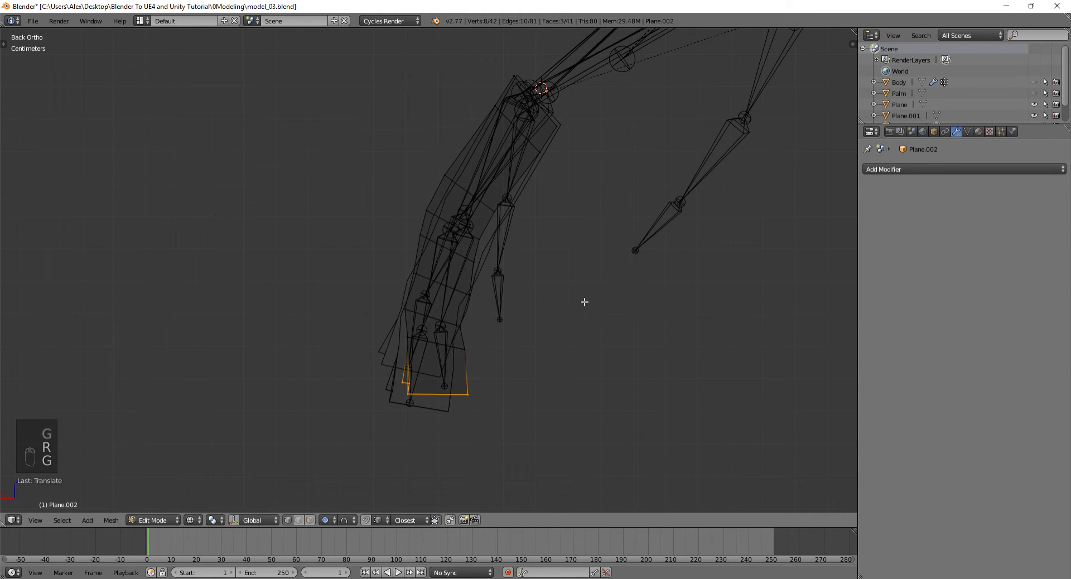
key(r)
click(616, 287)
key(g)
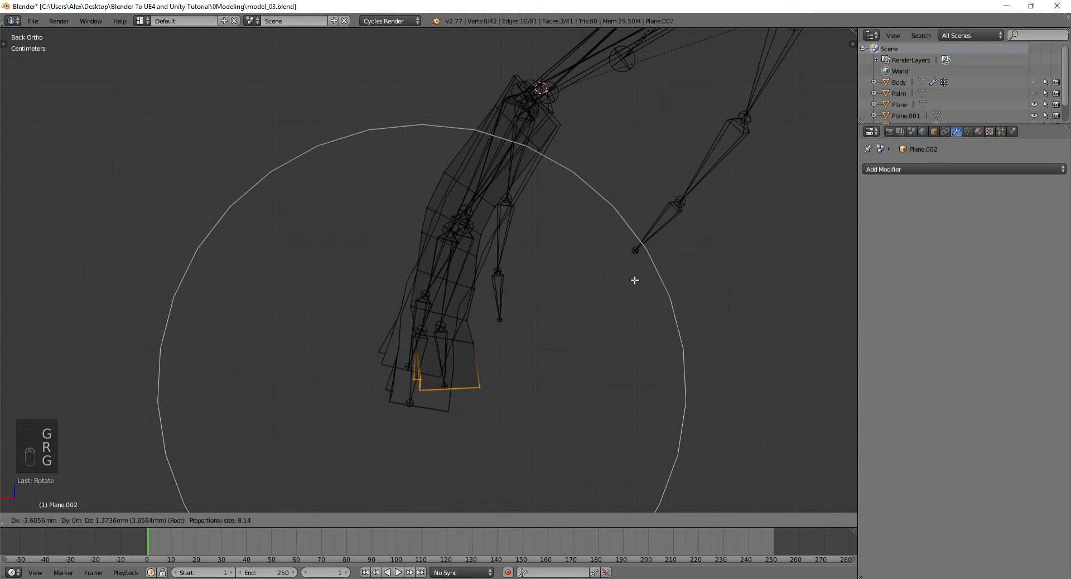
click(634, 280)
middle_drag(454, 256, 489, 254)
key(g)
click(463, 268)
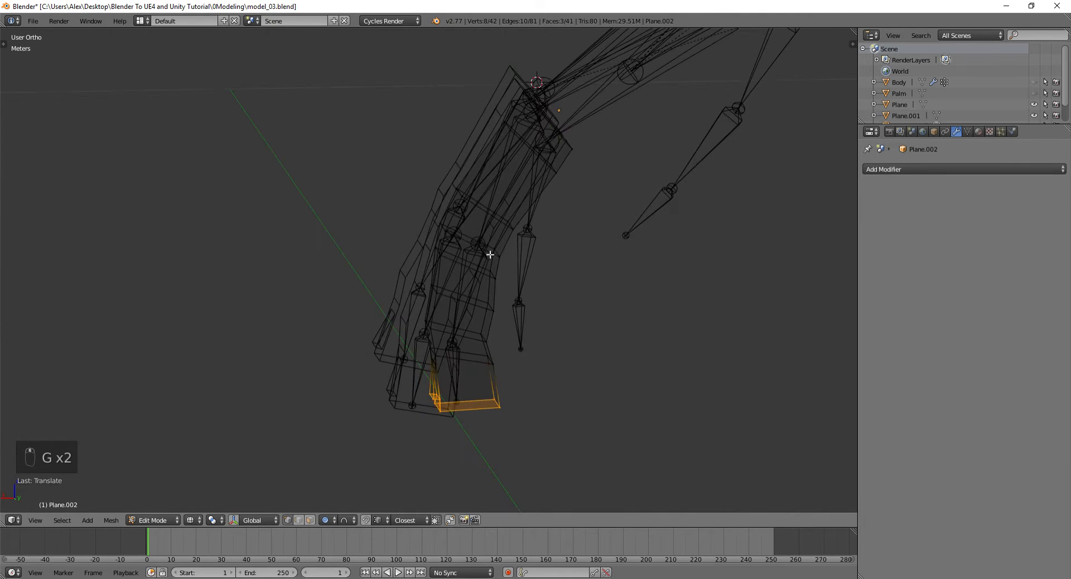
- Select the ring finger's middle joint section and move it onto the bones, using a proportional size of about 3.14
key(a)
key(b)
drag(409, 169, 517, 258)
key(g)
right_click(530, 277)
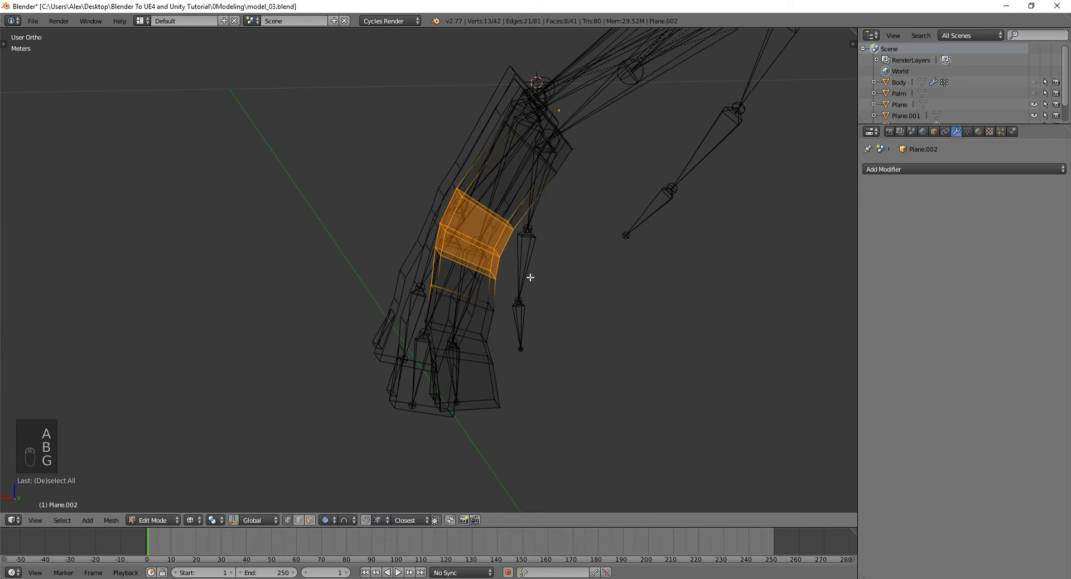
key(g)
scroll(529, 277, up, 10)
click(531, 277)
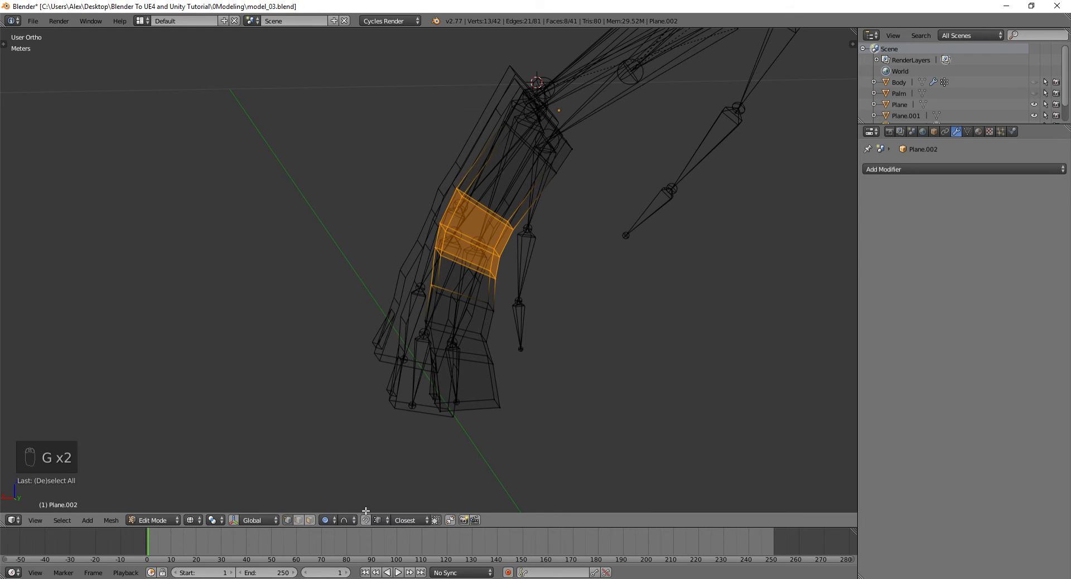
click(346, 520)
click(364, 482)
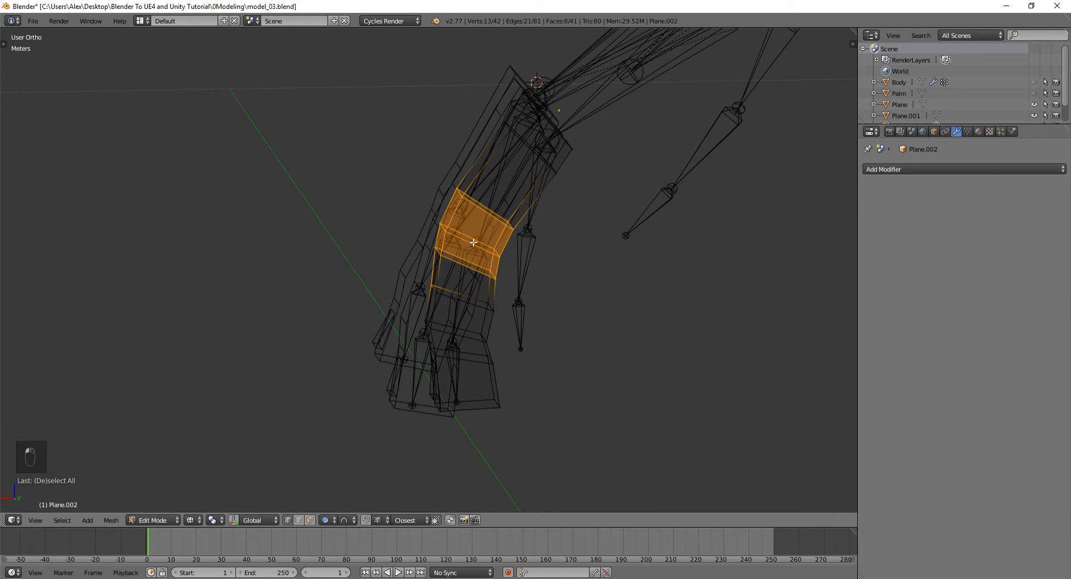
key(g)
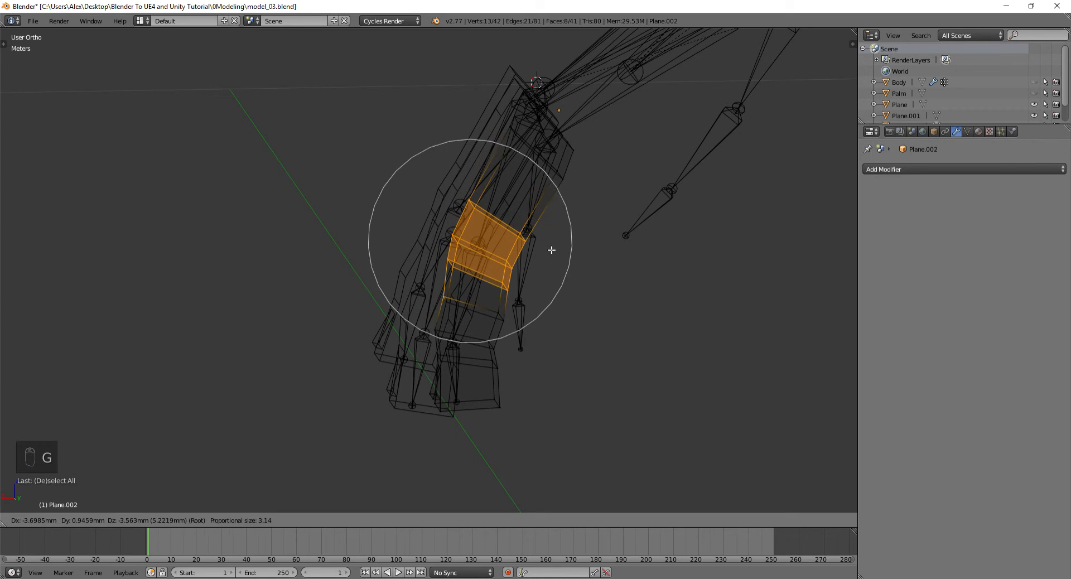
click(551, 245)
middle_drag(566, 225, 435, 279)
key(g)
right_click(568, 222)
- Select the ring finger's whole tip section and reposition it around the last finger bone
key(a)
key(b)
drag(392, 304, 523, 426)
key(g)
right_click(518, 425)
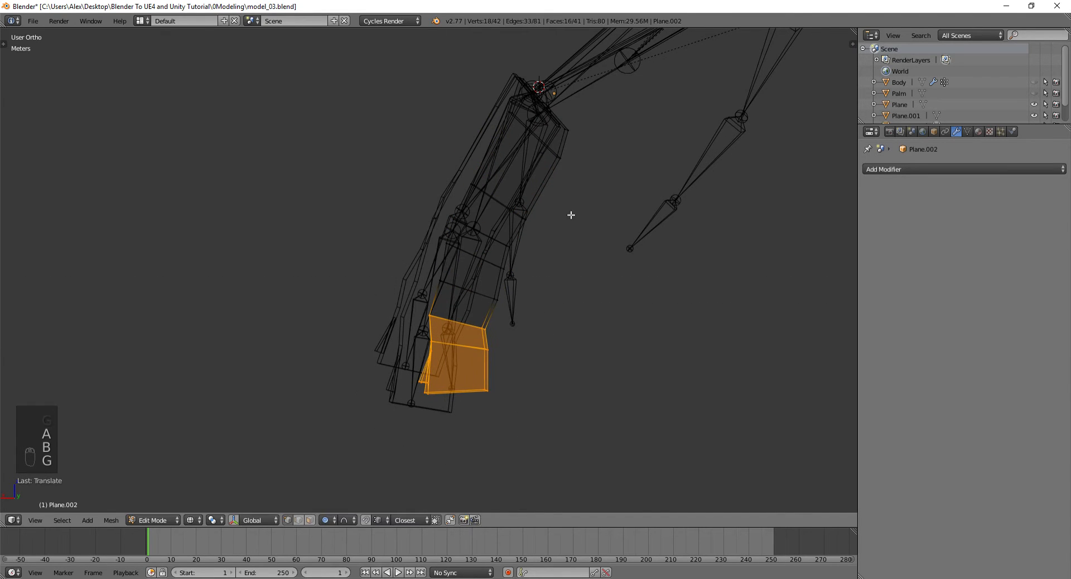
- Select the edge loop just below the ring finger's base and move it slightly with proportional editing off
middle_drag(569, 215, 530, 299)
right_click(520, 249)
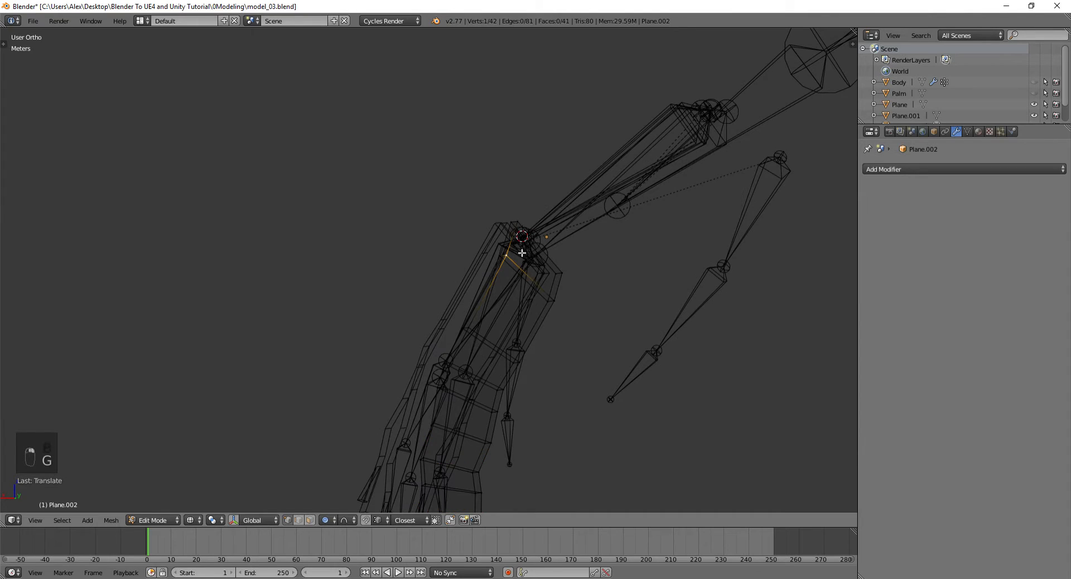
key(ctrl+Tab)
click(516, 282)
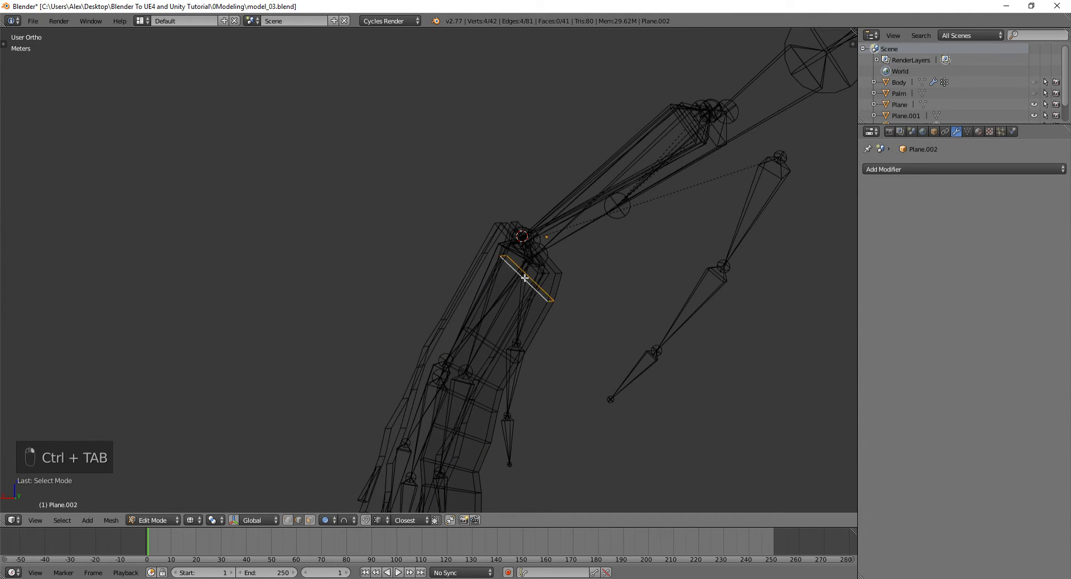
key(g)
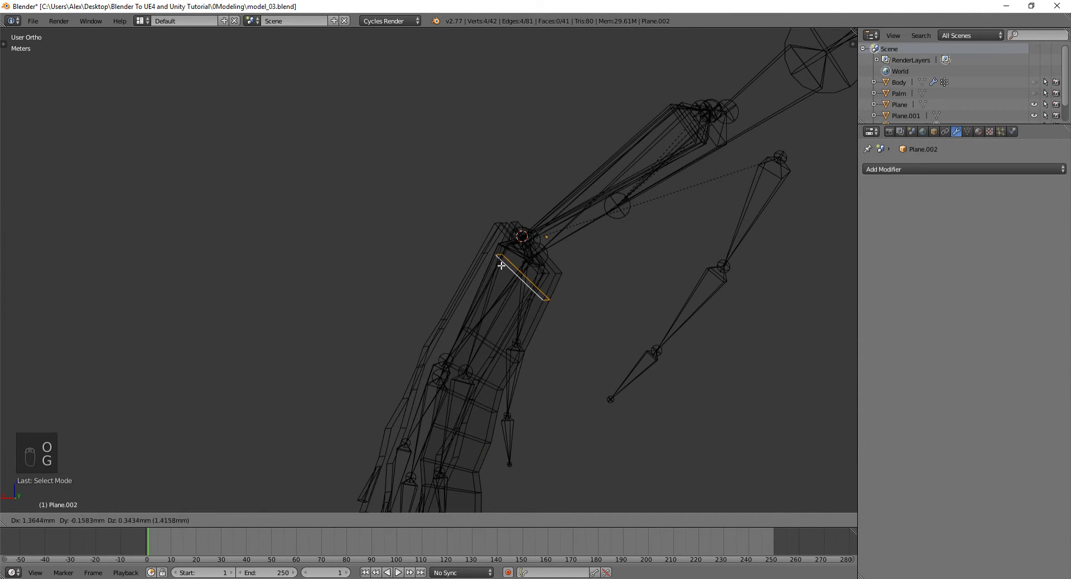
click(495, 268)
middle_drag(495, 268, 579, 314)
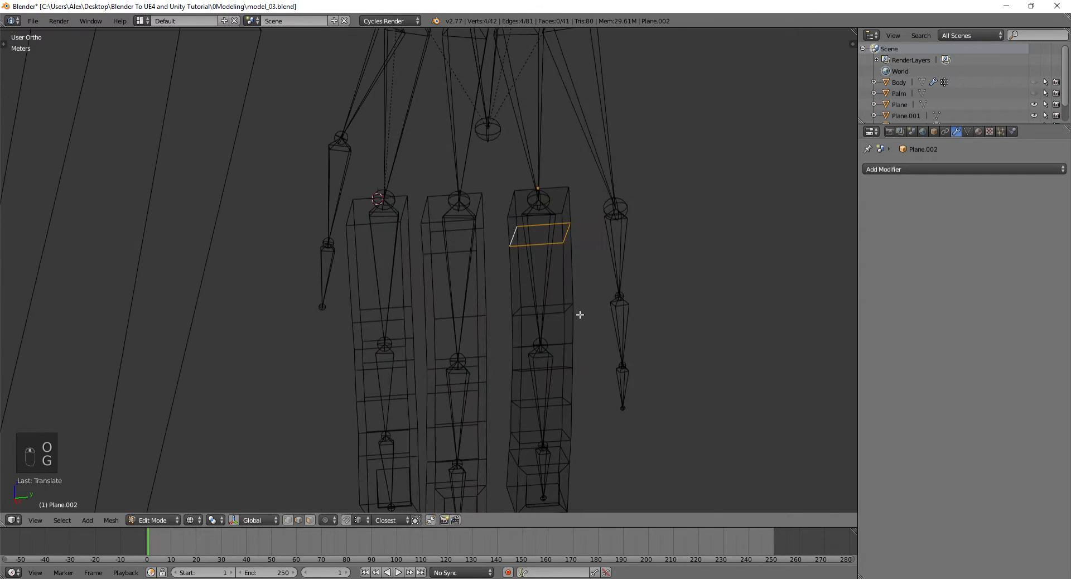
key(KP_7)
shift+middle_drag(489, 179, 454, 416)
scroll(506, 278, up, 2)
key(Tab)
key(a)
key(a)
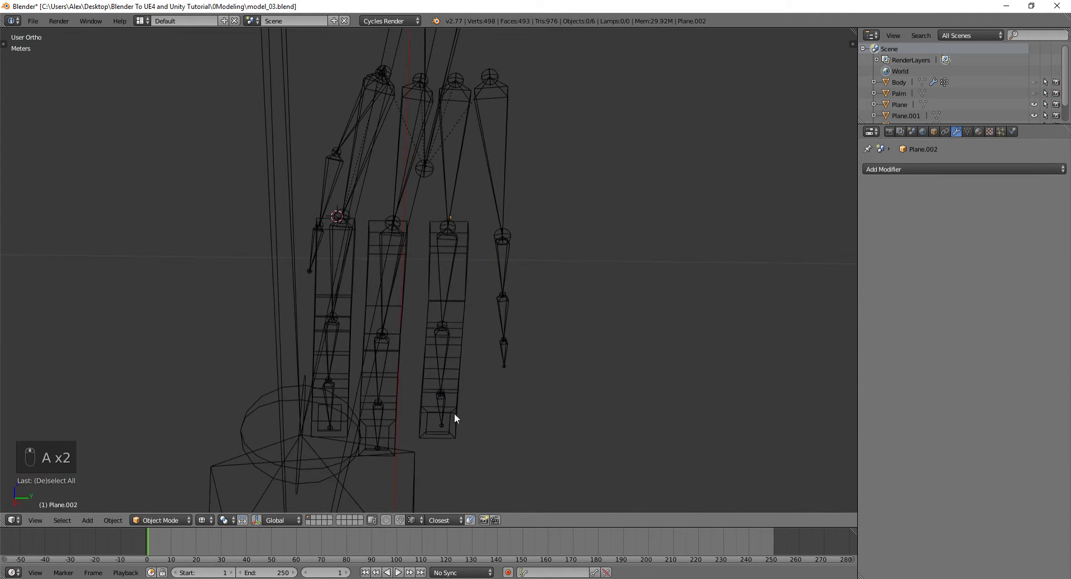
key(ctrl+Tab)
click(131, 519)
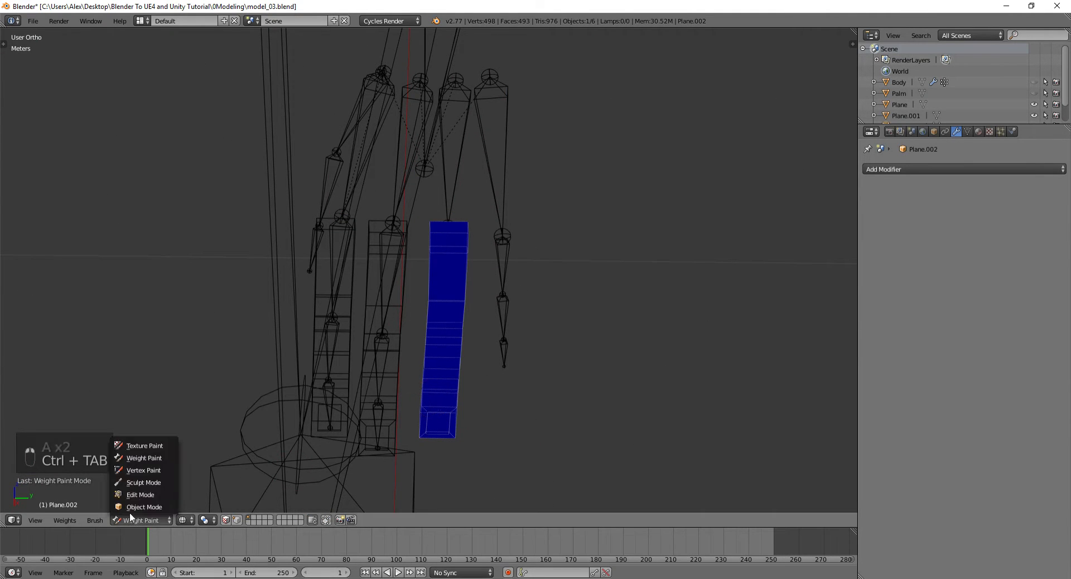
click(143, 446)
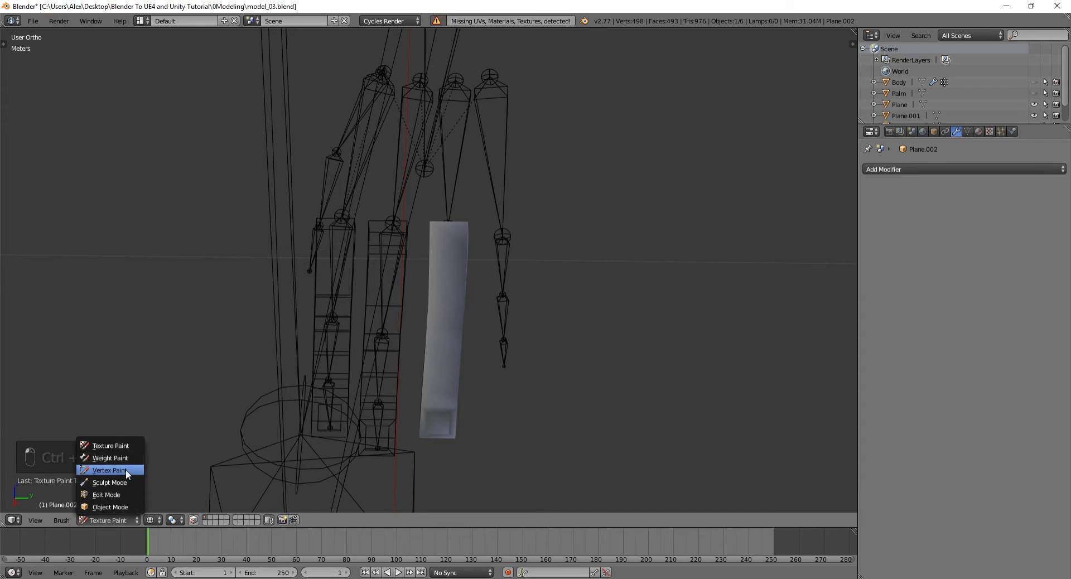
click(126, 469)
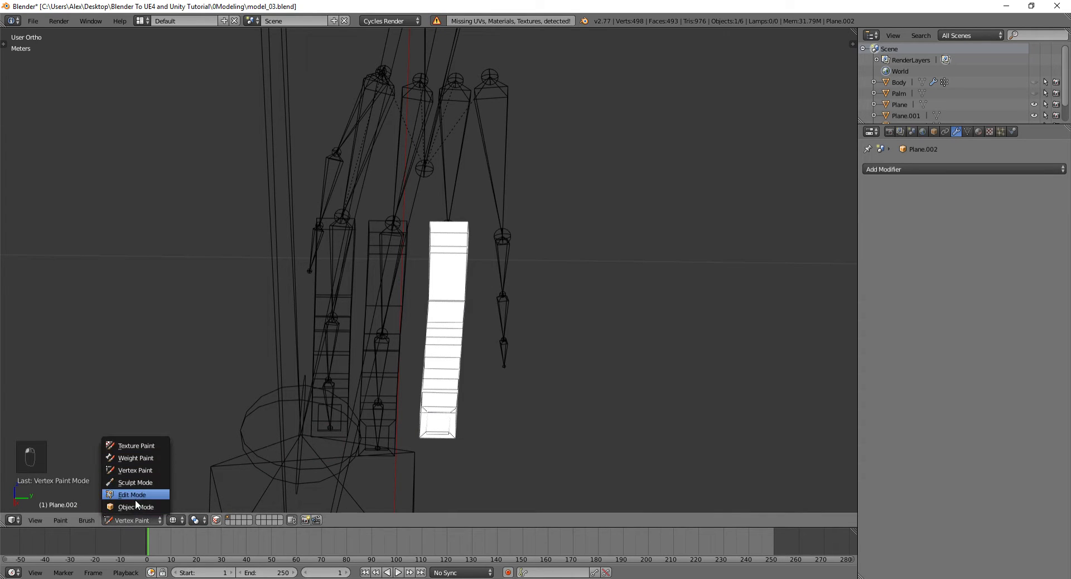
click(135, 499)
- Select all the vertices of the ring fingertip in vertex select mode
scroll(406, 438, up, 3)
shift+middle_drag(408, 433, 401, 141)
key(ctrl+Tab)
click(401, 252)
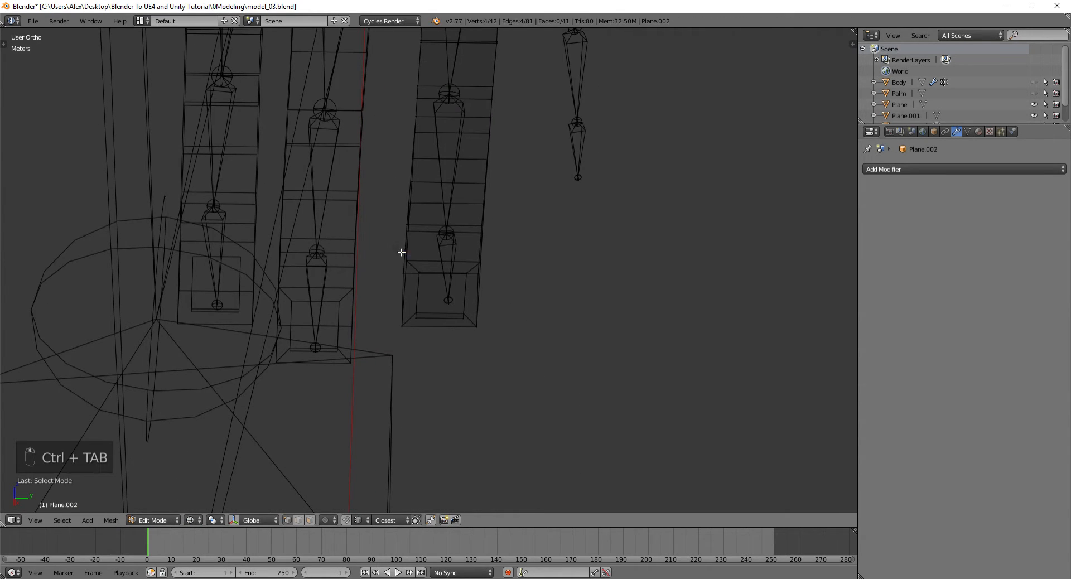
key(b)
drag(383, 236, 494, 330)
key(g)
key(x)
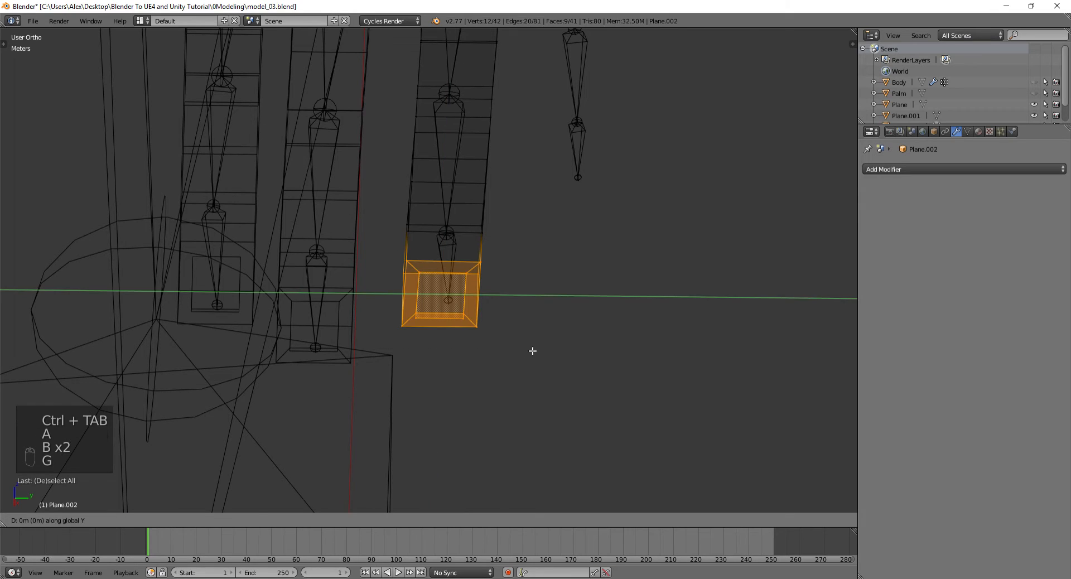
right_click(532, 351)
- With proportional editing on, shift the ring fingertip about 1.4 mm along global Y and rotate it slightly to align with its bone
key(u)
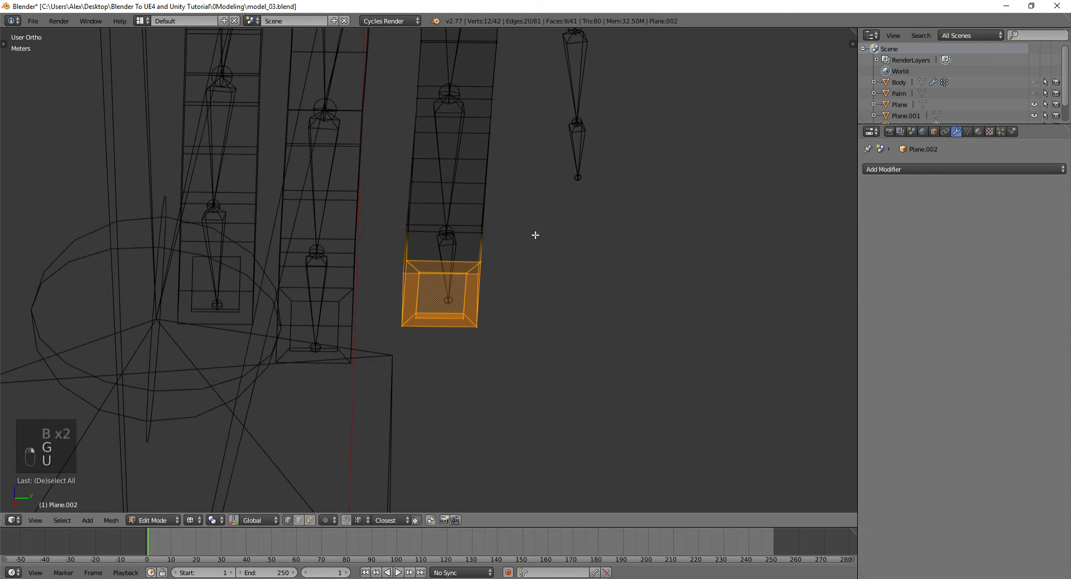
key(o)
key(h)
key(ctrl+z)
key(ctrl+x)
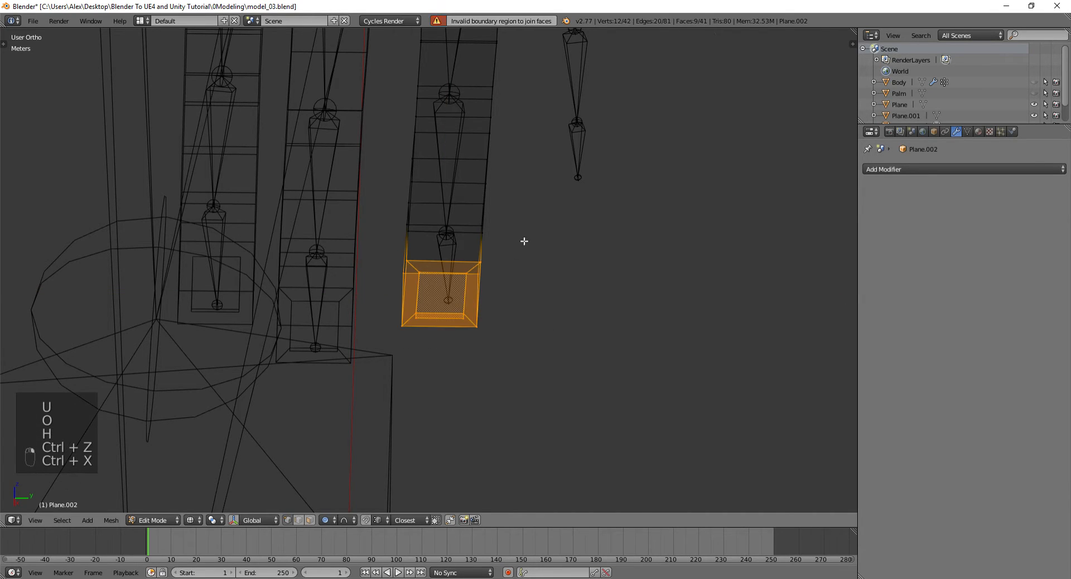
key(g)
key(x)
right_click(514, 259)
key(g)
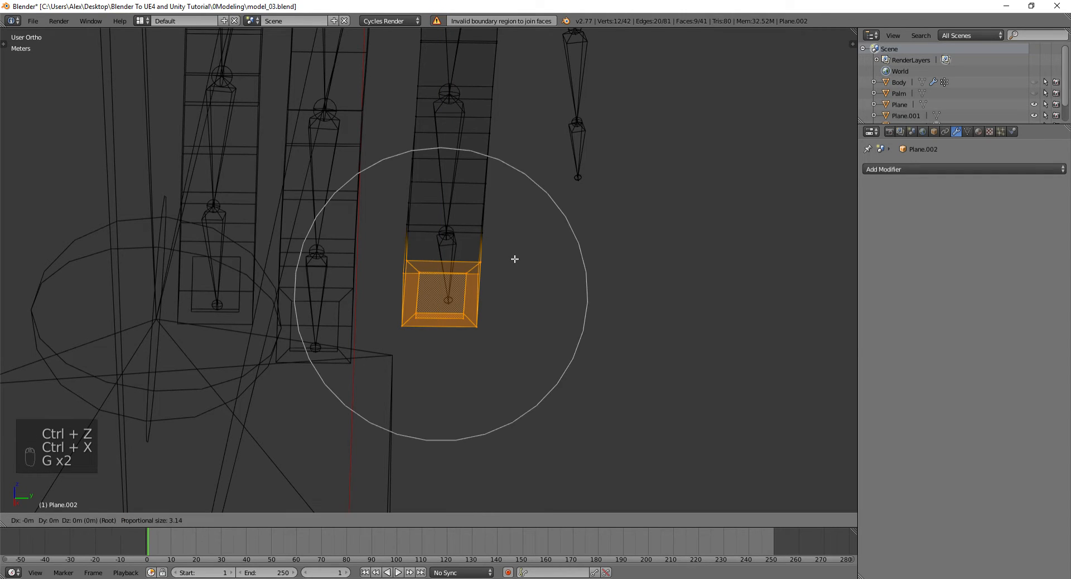
key(y)
scroll(517, 259, down, 3)
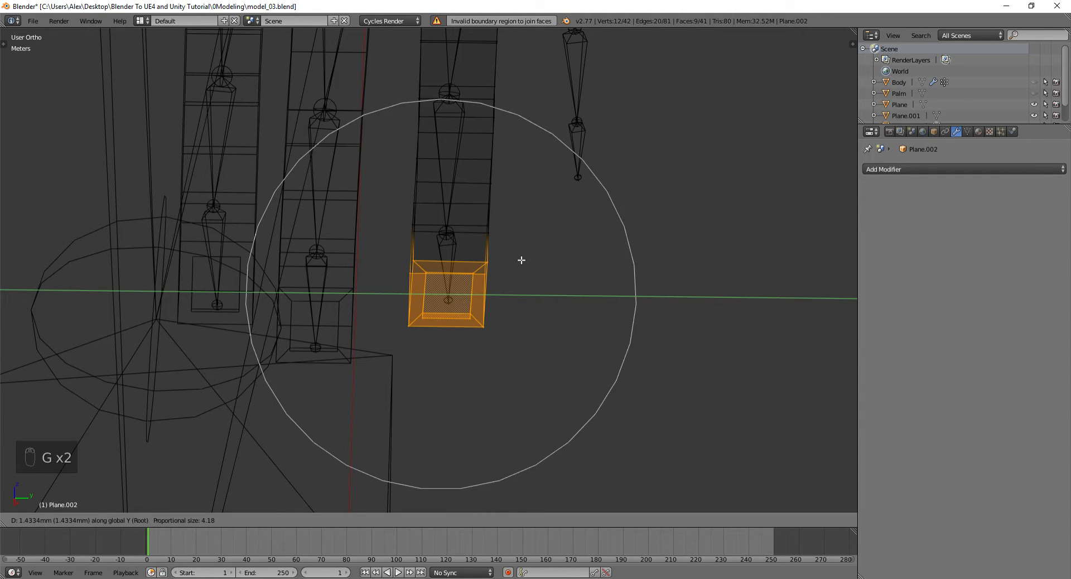
click(520, 259)
key(r)
click(585, 213)
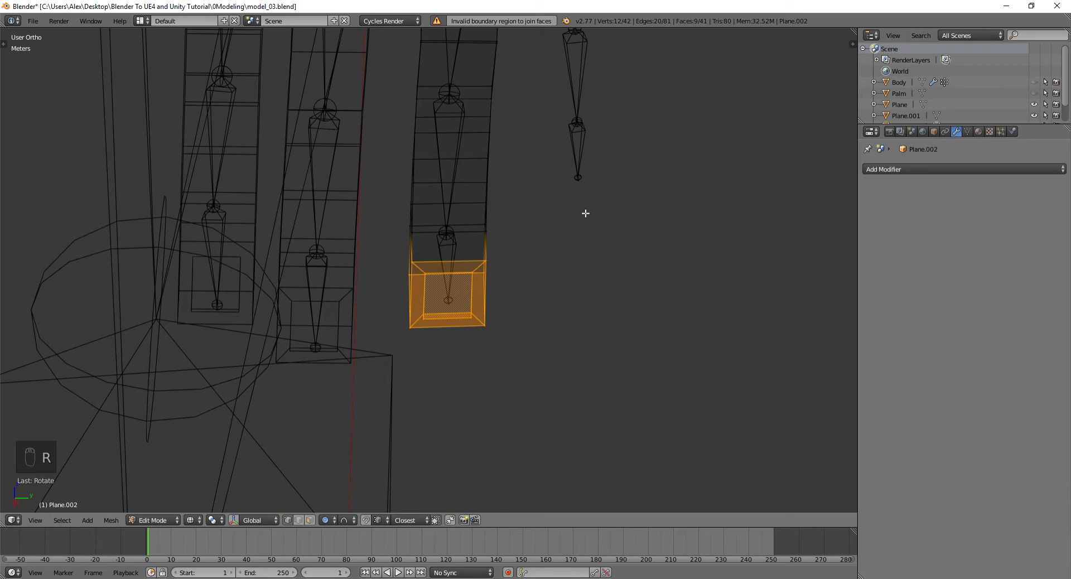
- Select the edge rows around the ring finger's middle joint and nudge them sideways to centre them on the bone
shift+middle_drag(500, 124, 498, 281)
key(a)
key(b)
drag(391, 237, 549, 320)
key(g)
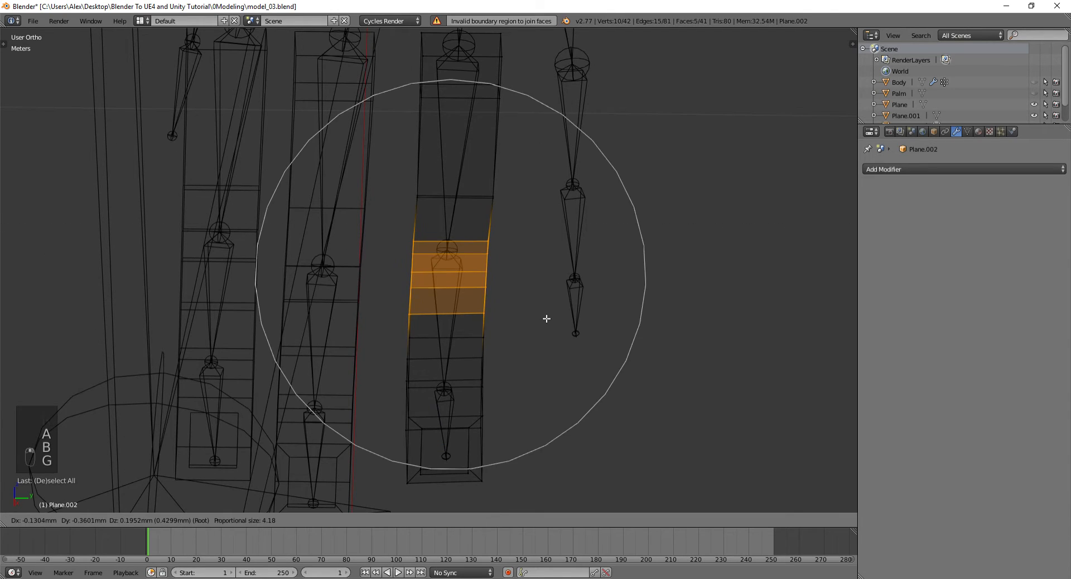
scroll(544, 319, up, 3)
click(546, 318)
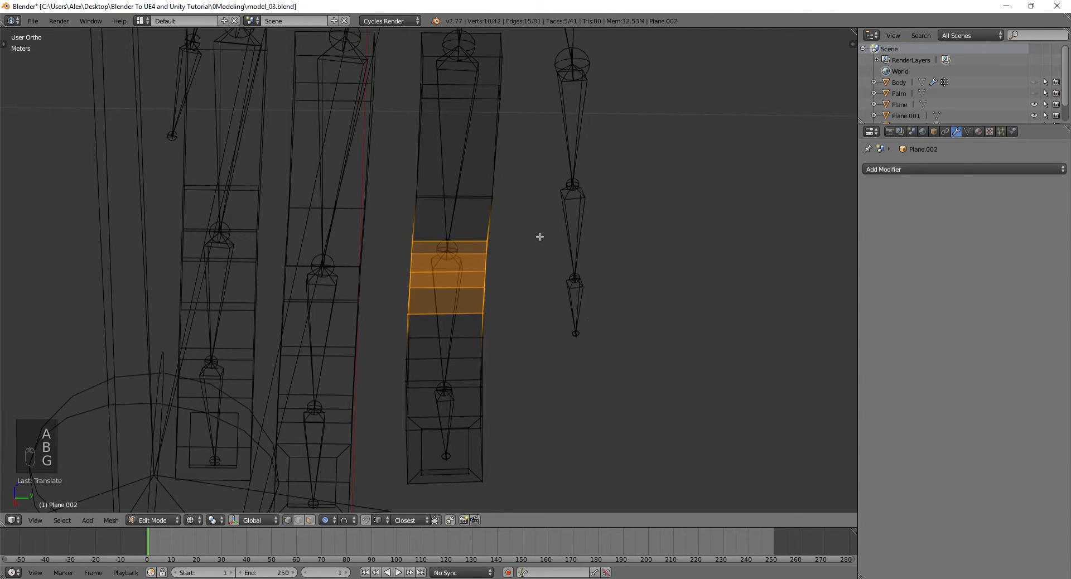
- Select the edge loops midway between the ring finger's base and middle joint and move them about 0.5 mm sideways with proportional editing
key(a)
right_click(410, 198)
key(a)
key(b)
drag(402, 174, 494, 209)
key(g)
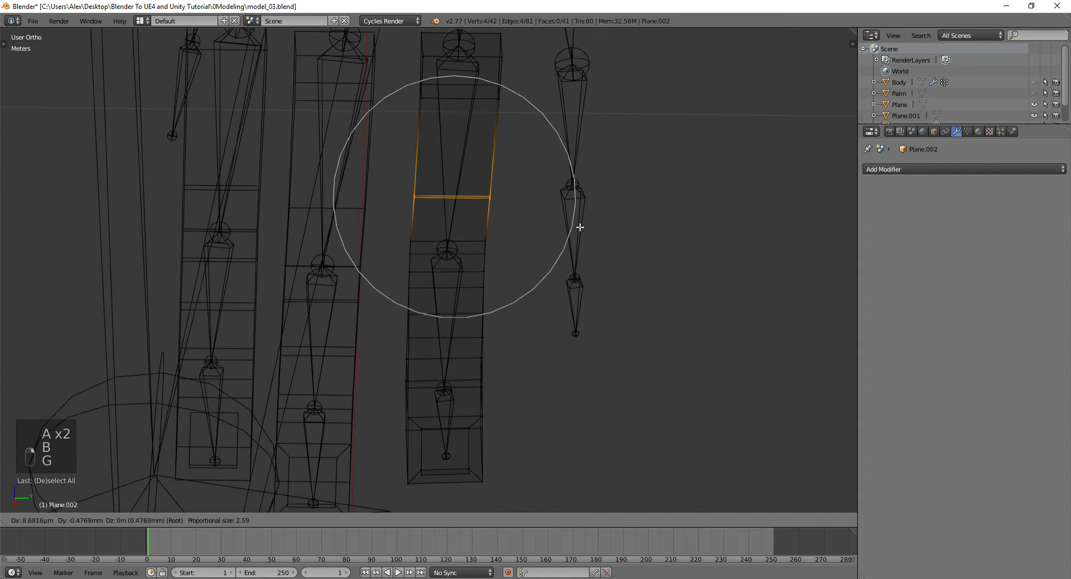
click(579, 227)
- Return to Object Mode in solid shading, duplicate the ring finger mesh and place the copy over the little finger bones
scroll(574, 227, down, 2)
middle_drag(574, 227, 473, 298)
scroll(480, 240, down, 2)
key(Tab)
key(z)
scroll(473, 298, up, 1)
key(ctrl+d)
key(shift+d)
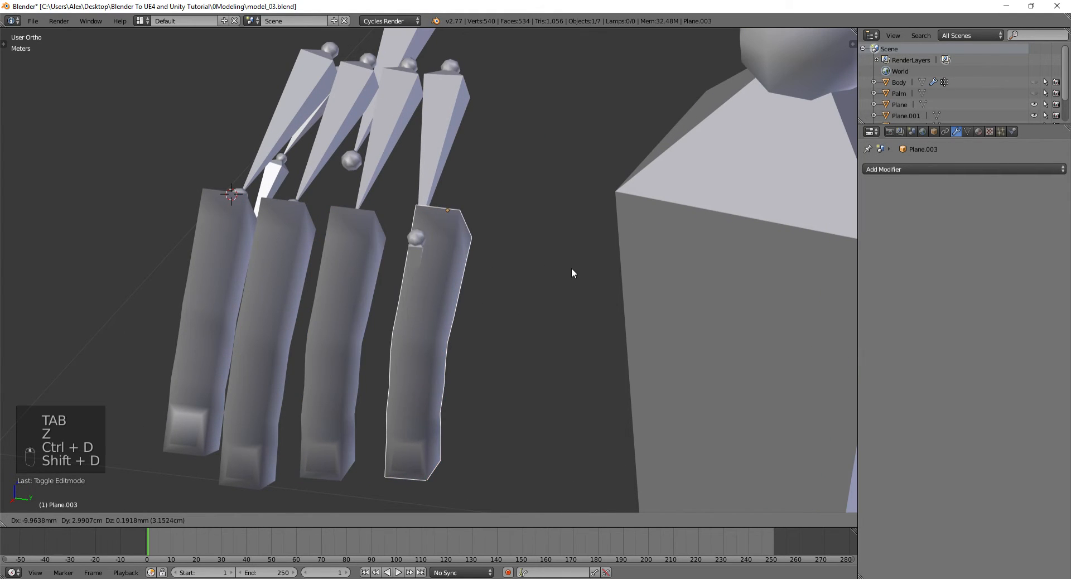
click(547, 266)
- In wireframe back view, move and rotate the duplicated finger so its base lines up with the little finger bone
middle_drag(546, 266, 440, 273)
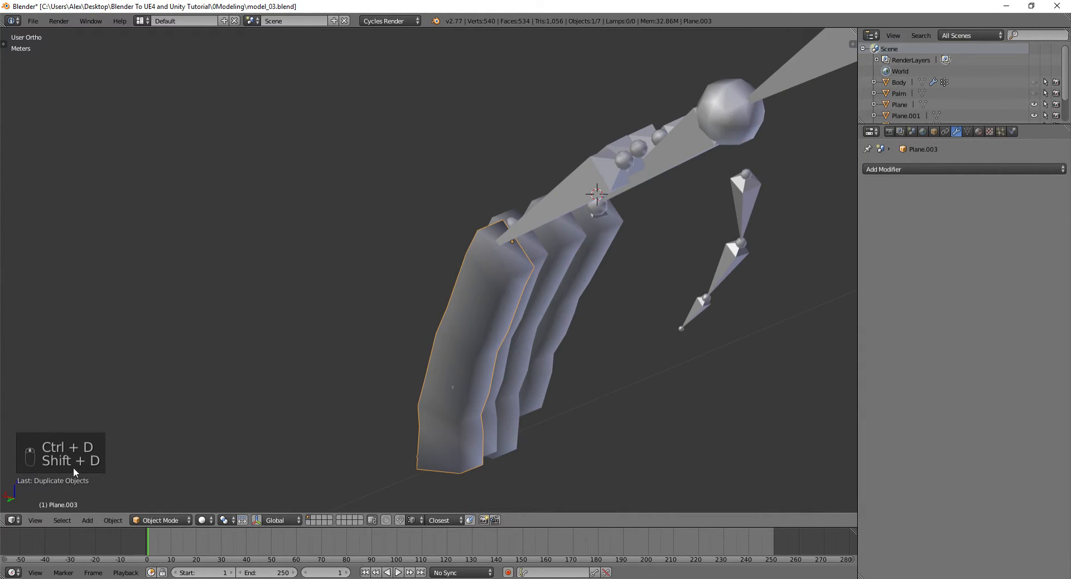
middle_drag(441, 365, 497, 348)
key(KP_3)
key(KP_1)
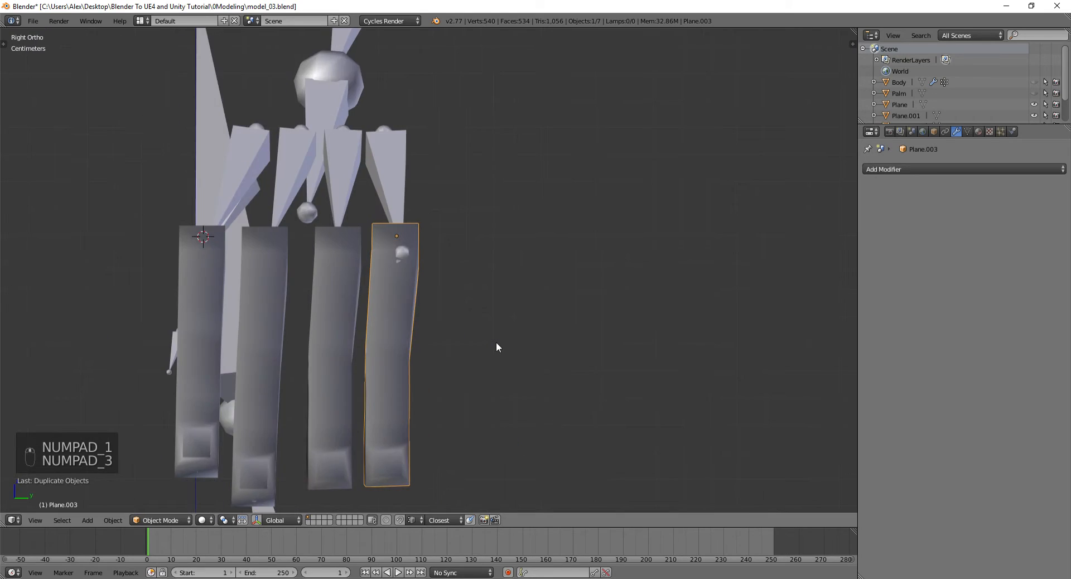
key(ctrl+KP_1)
key(z)
key(g)
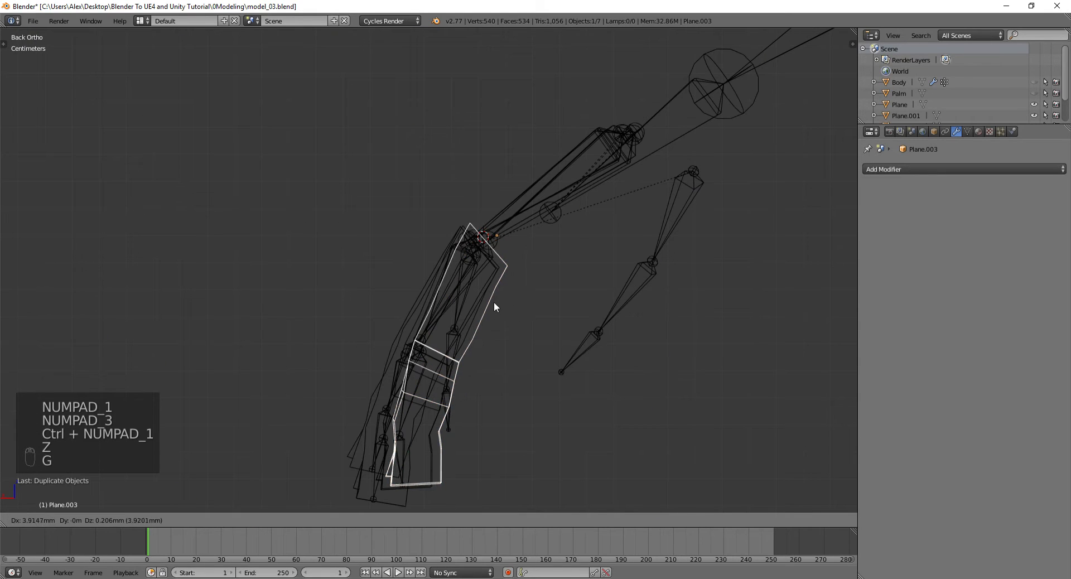
click(484, 301)
key(r)
click(558, 262)
- Edit the little finger mesh and select only the vertices of its fingertip
key(Tab)
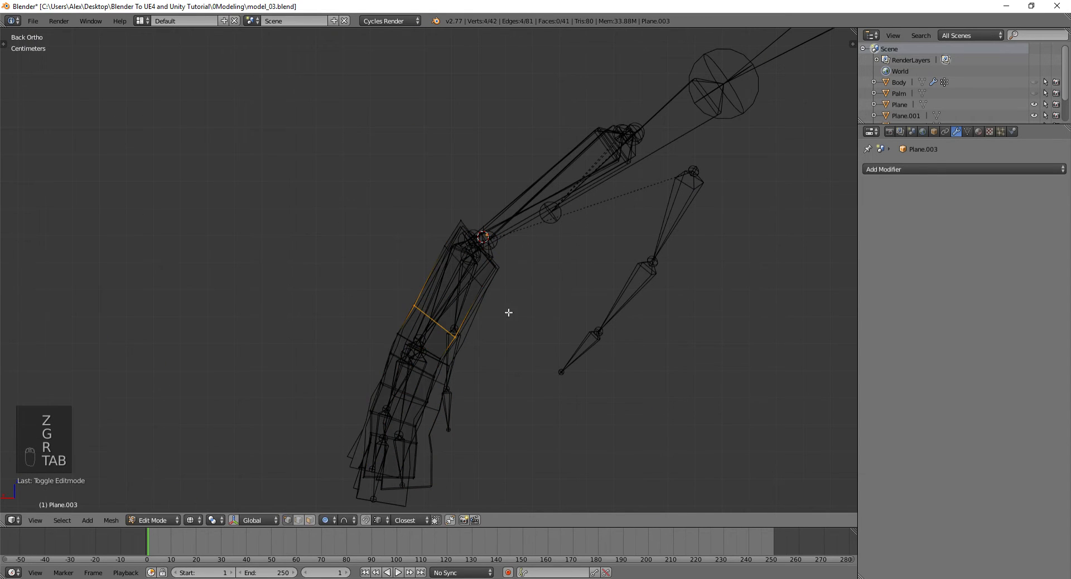
middle_drag(507, 311, 531, 334)
drag(338, 291, 450, 497)
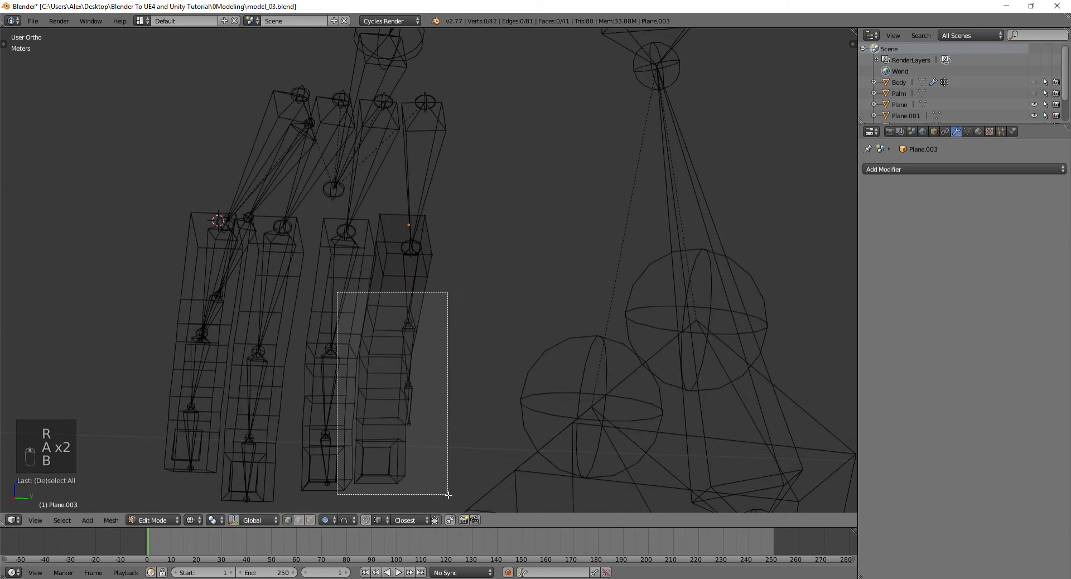
middle_drag(450, 497, 461, 397)
key(KP_1)
key(KP_3)
key(ctrl+KP_1)
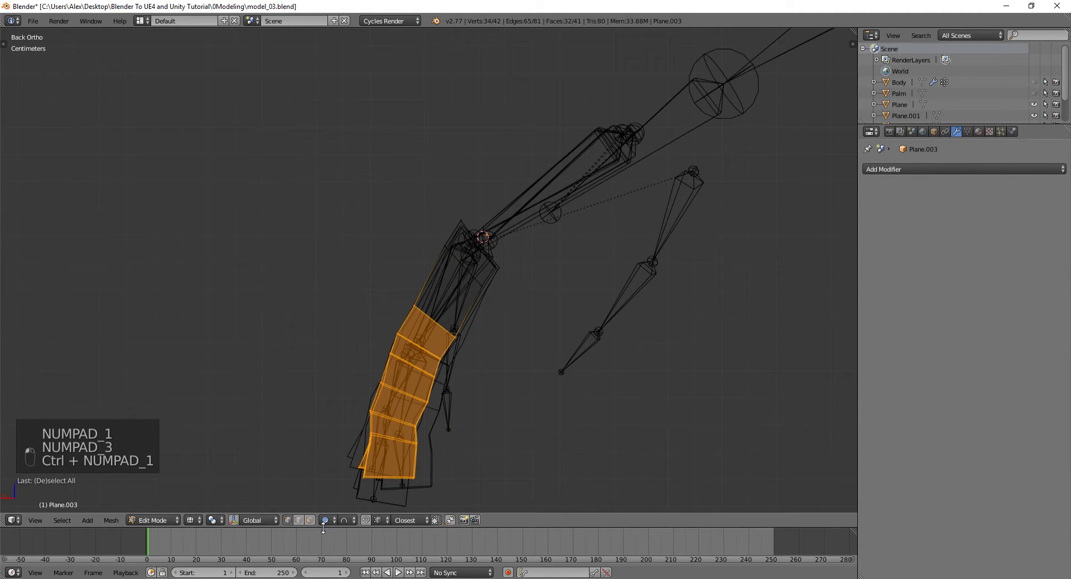
mouse_move(384, 426)
middle_down()
mouse_move(413, 425)
mouse_move(381, 427)
middle_up()
key(a)
key(b)
drag(342, 411, 438, 483)
- Try to rotate the little fingertip slightly in the back view with proportional editing
key(KP_1)
key(KP_3)
key(KP_3)
key(KP_3)
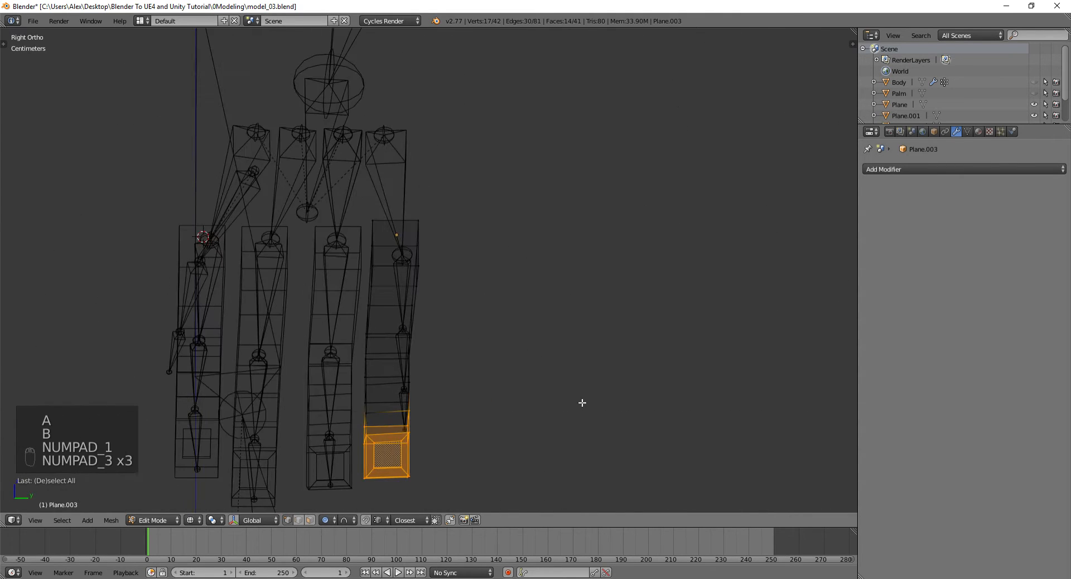
key(ctrl+KP_1)
shift+middle_drag(533, 355, 523, 259)
key(r)
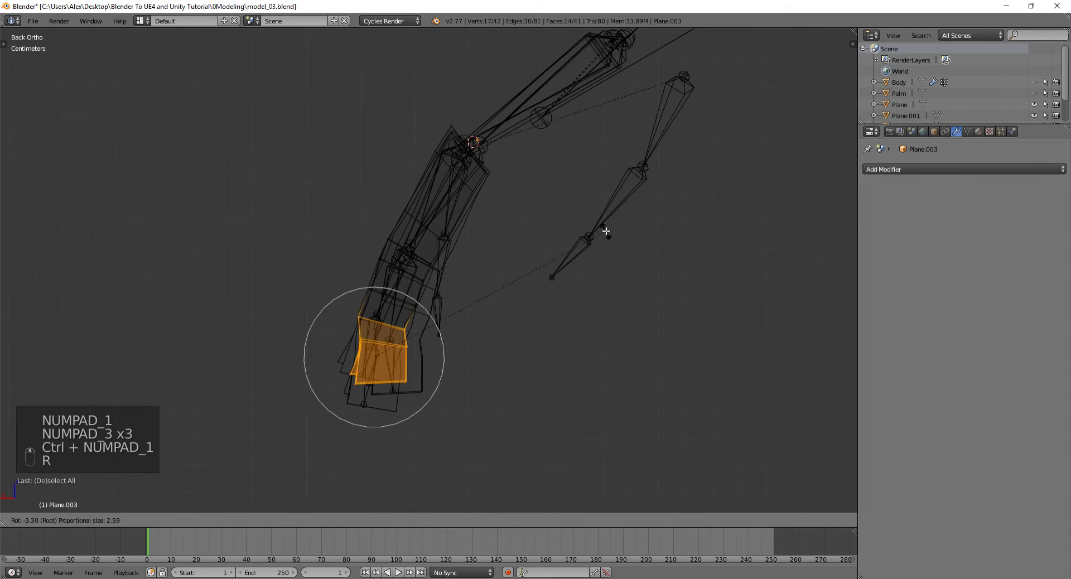
click(606, 223)
key(ctrl+z)
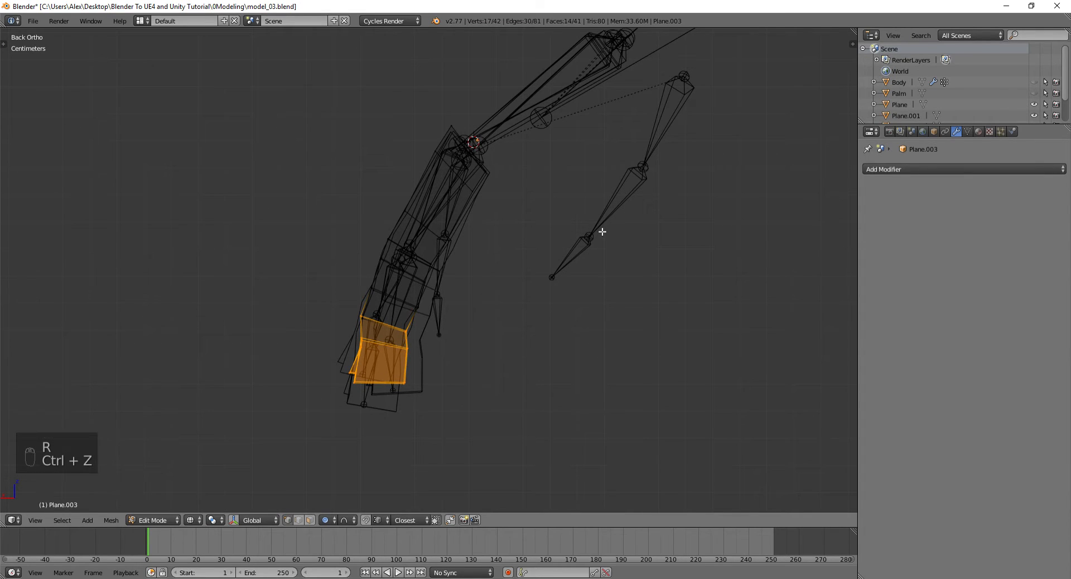
- Move the little fingertip about 2 cm towards the last bone with proportional size 6.73, rotate it upright and nudge it along the bone
key(g)
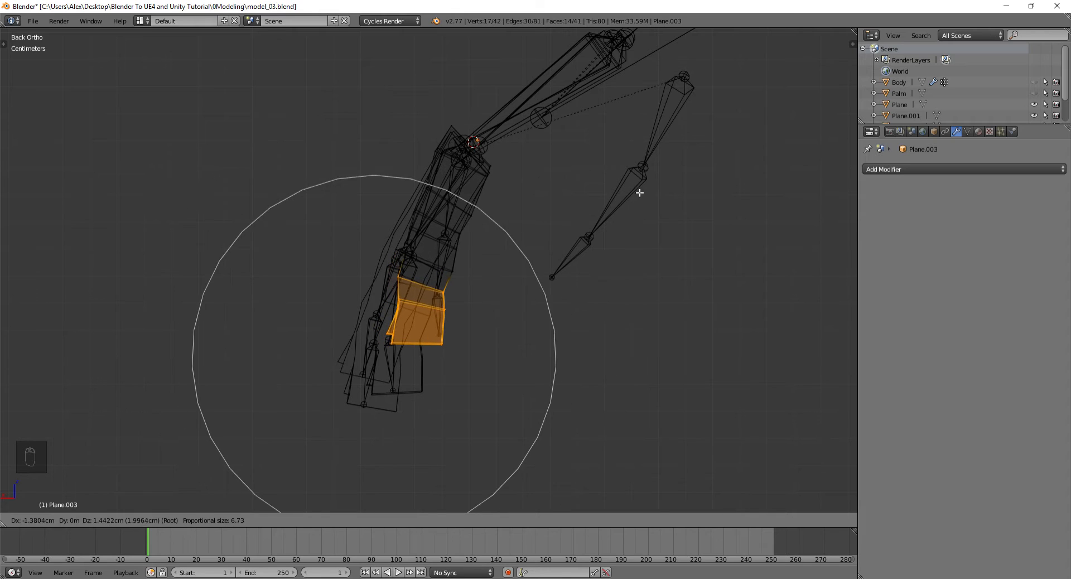
click(641, 195)
key(r)
click(646, 198)
key(g)
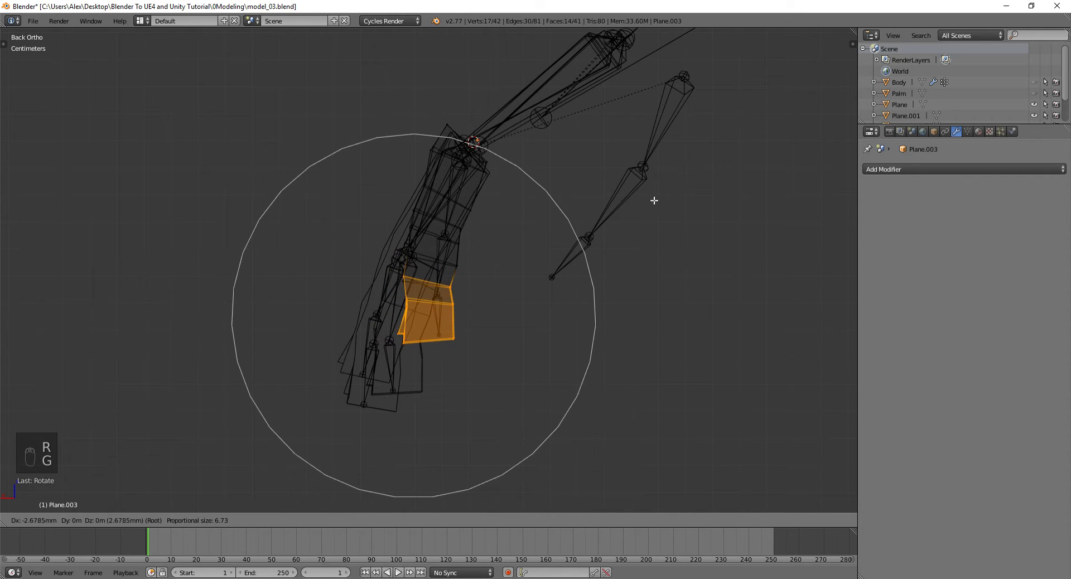
click(659, 209)
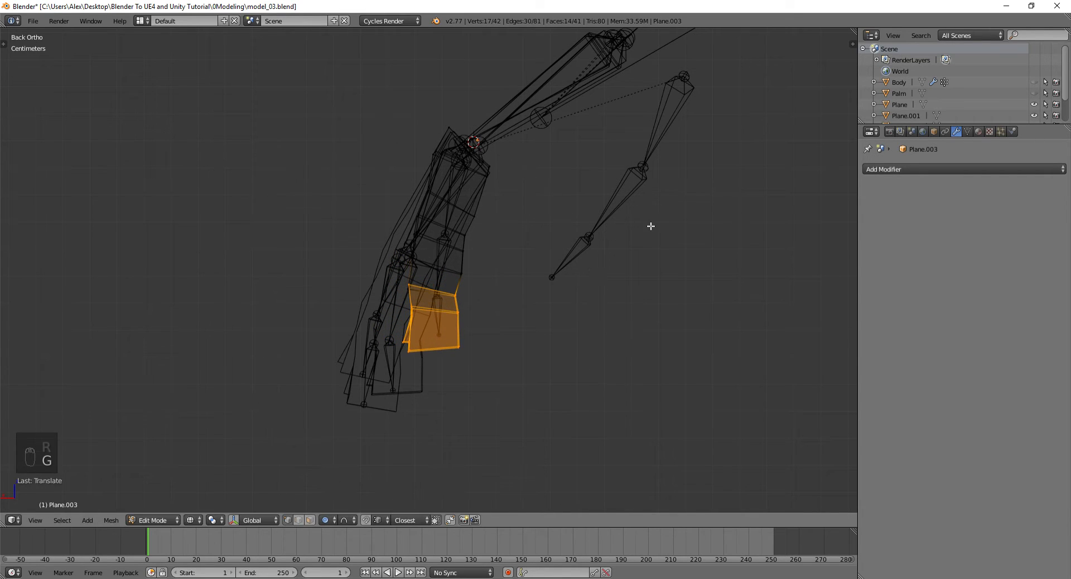
- Scale the little fingertip down slightly and shift it a little to sit around the end bone
key(s)
click(641, 226)
key(s)
key(g)
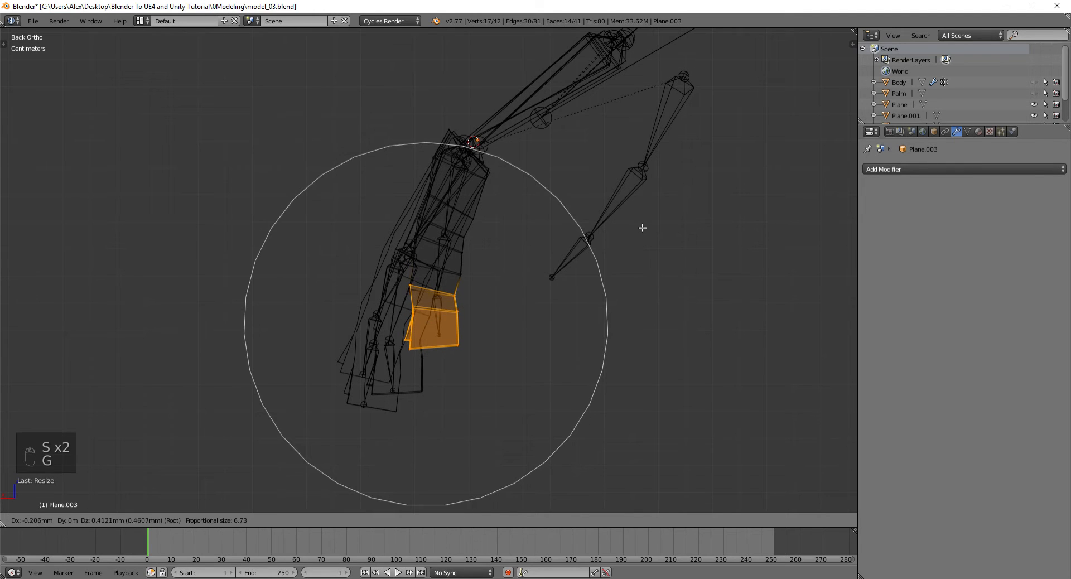
click(643, 227)
- Select the entire little finger mesh and move it sideways in the right view to centre it on its bones
scroll(516, 249, up, 2)
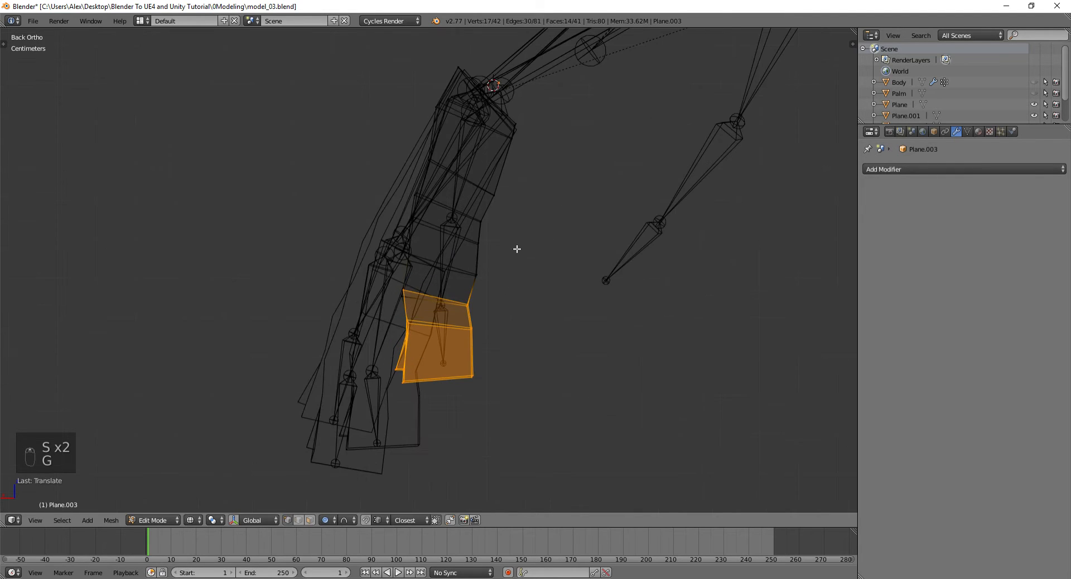
middle_drag(424, 245, 511, 239)
key(KP_1)
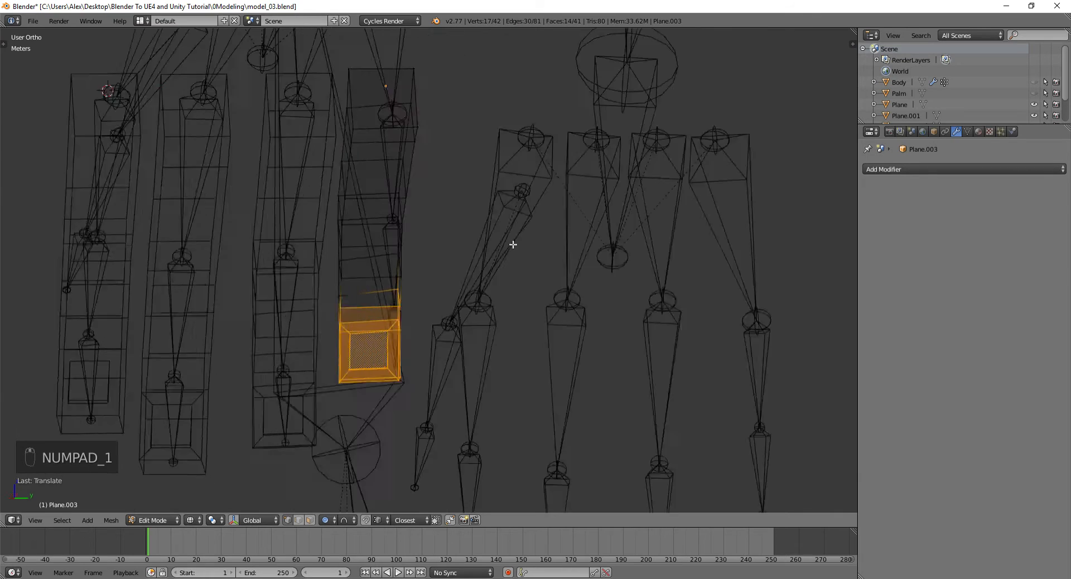
key(KP_3)
key(a)
key(a)
key(a)
key(a)
key(g)
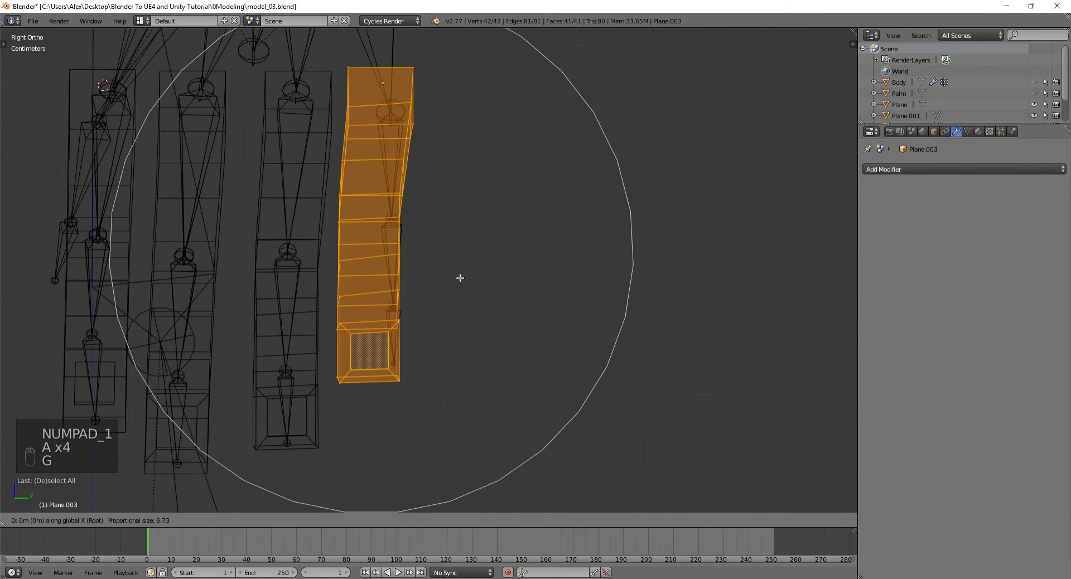
click(481, 282)
- Select the little finger's base vertices, shift them sideways over the knuckle bone with proportional size 5.05, and rotate them slightly
key(a)
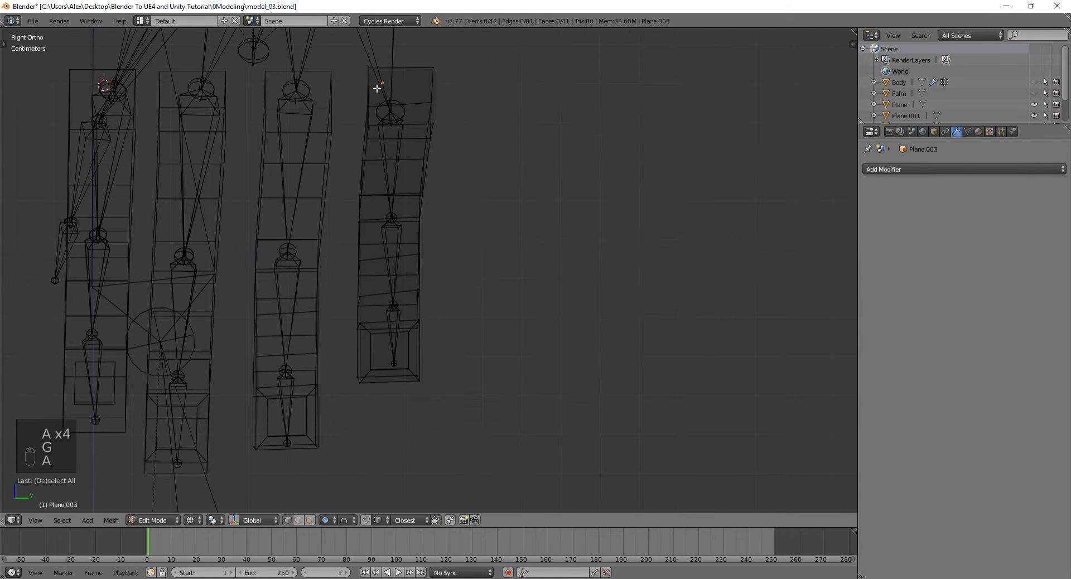
key(b)
drag(350, 50, 456, 138)
key(g)
scroll(456, 136, up, 8)
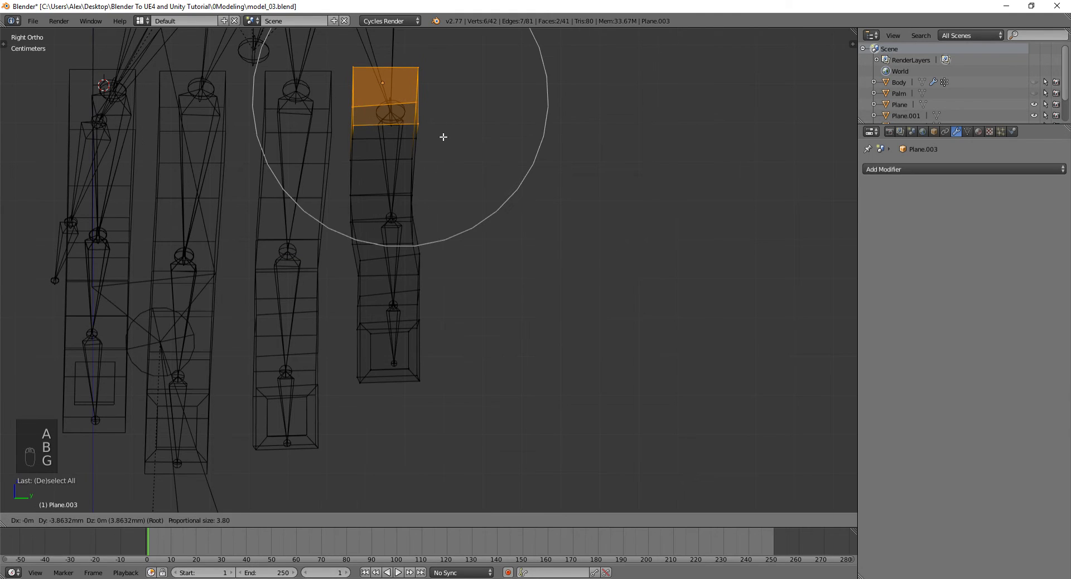
scroll(443, 137, up, 4)
click(444, 136)
key(r)
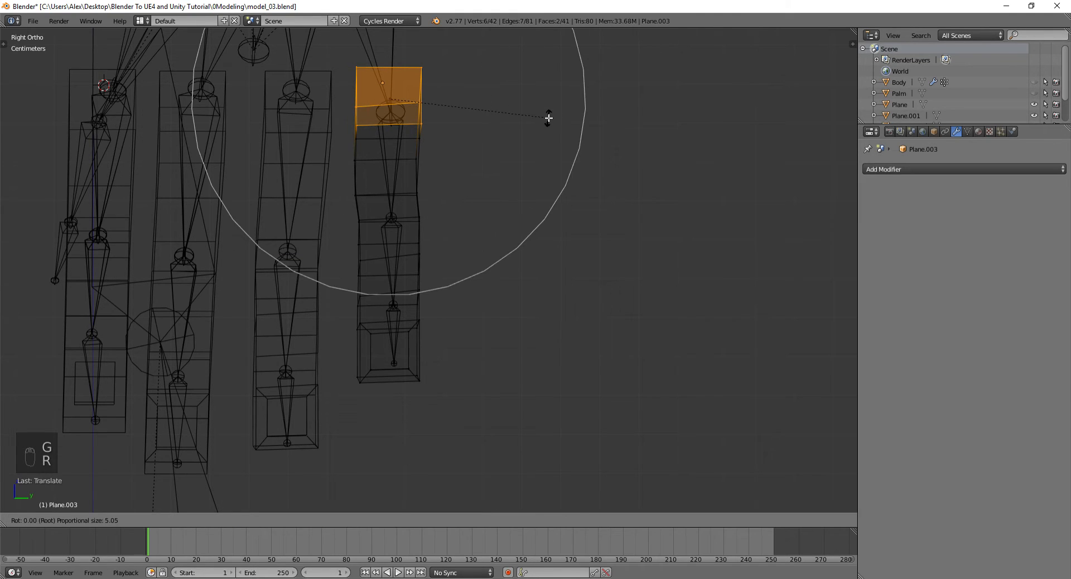
click(551, 110)
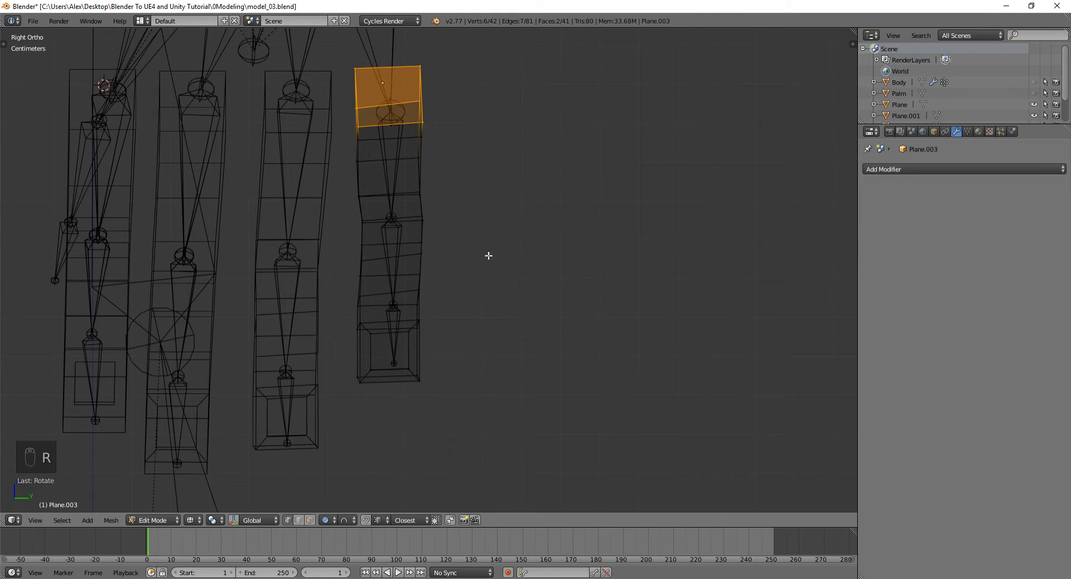
- Select the little finger's segments below the base and move them about 4 mm along global X with proportional size 2.85
middle_drag(490, 256, 390, 262)
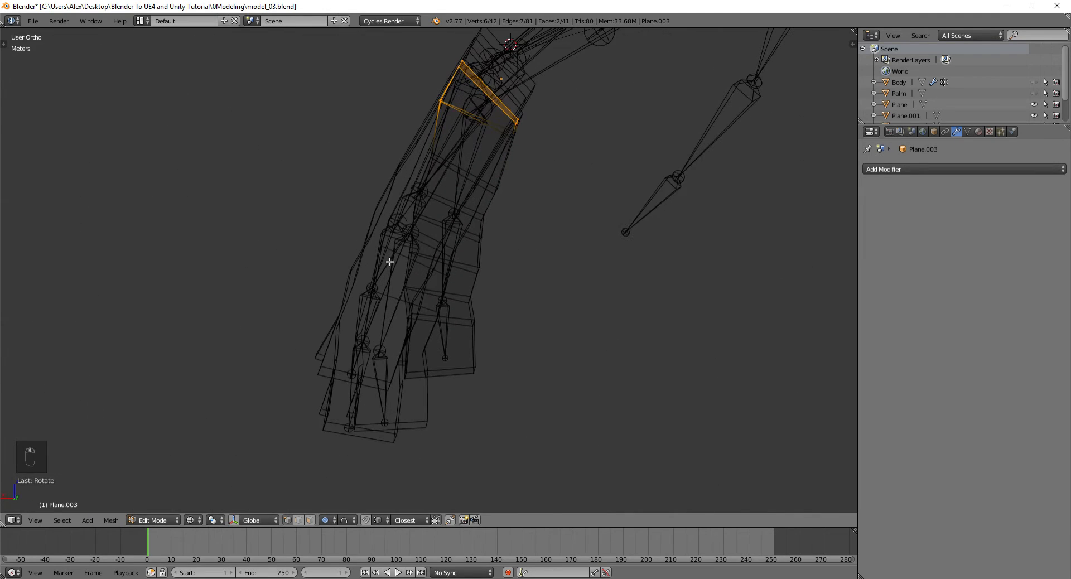
key(a)
key(KP_1)
key(KP_3)
key(ctrl+KP_1)
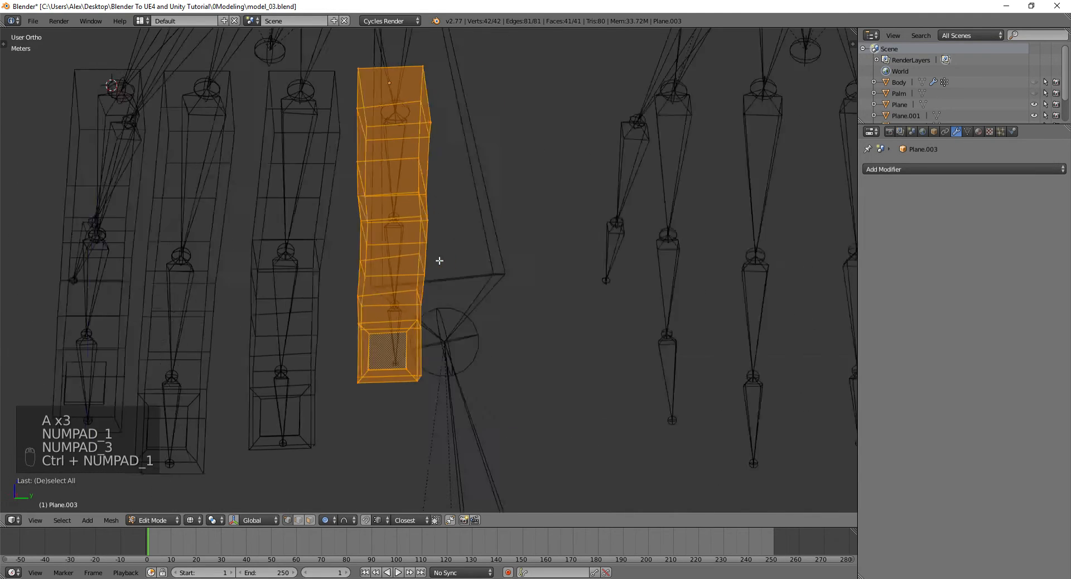
key(a)
key(b)
drag(359, 143, 472, 426)
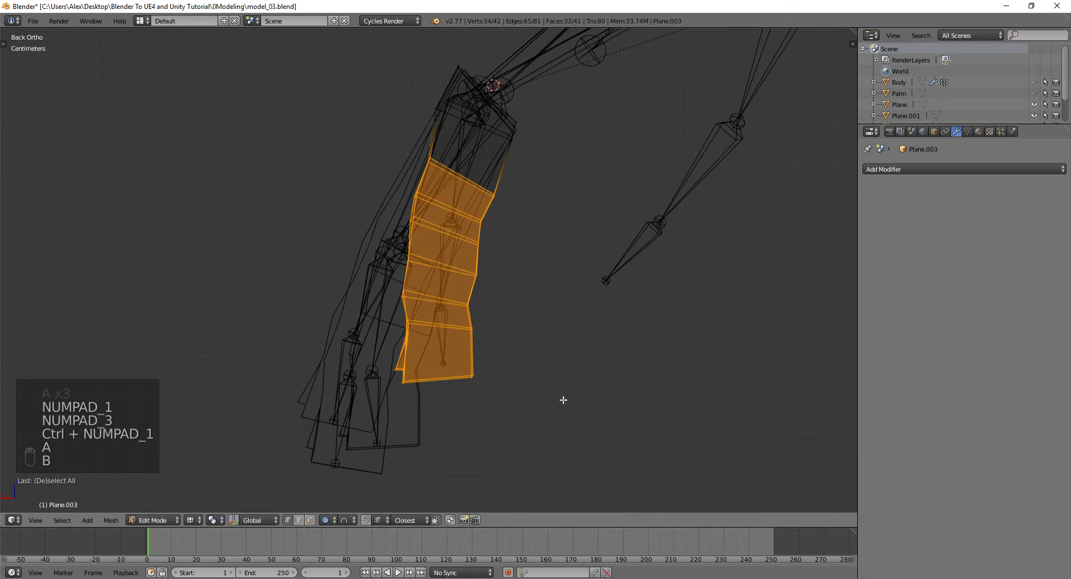
key(g)
middle_click(572, 367)
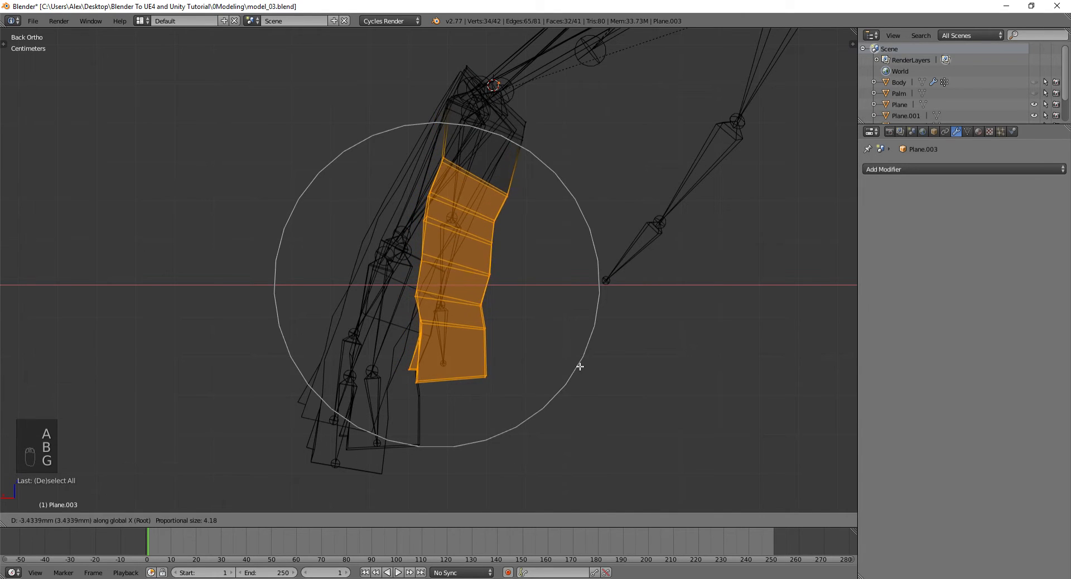
scroll(578, 366, up, 4)
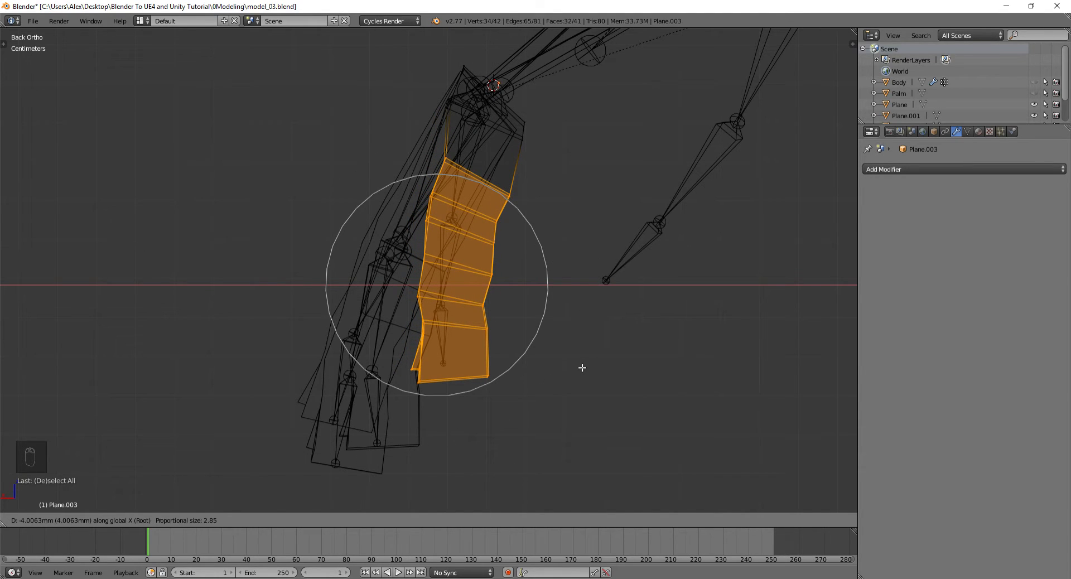
click(582, 368)
- Select the upper corner vertices of the little finger's base and move them slightly with proportional editing off
key(a)
key(b)
drag(411, 32, 523, 119)
key(g)
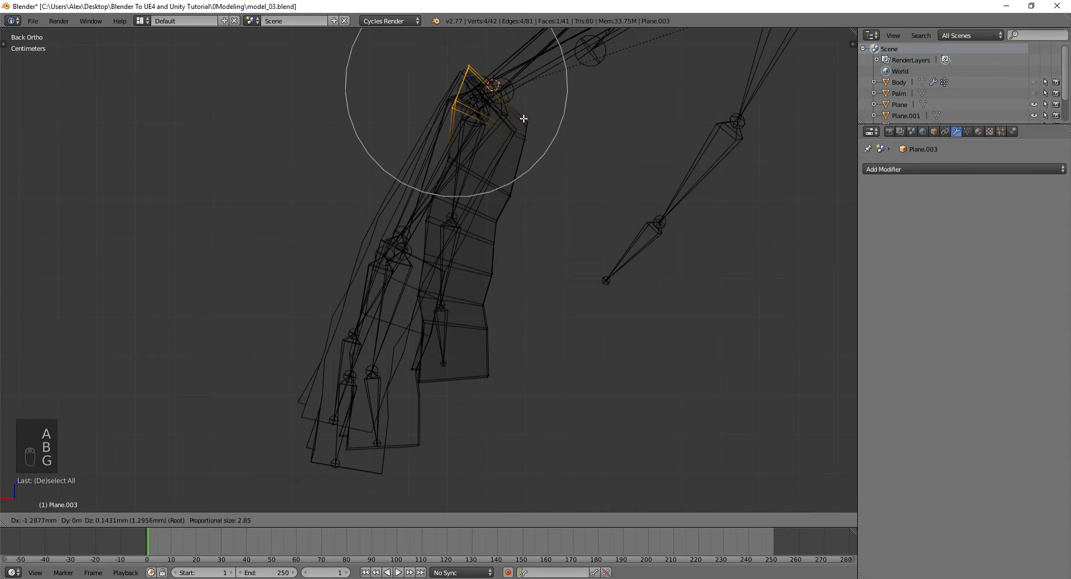
click(524, 126)
key(p)
key(Escape)
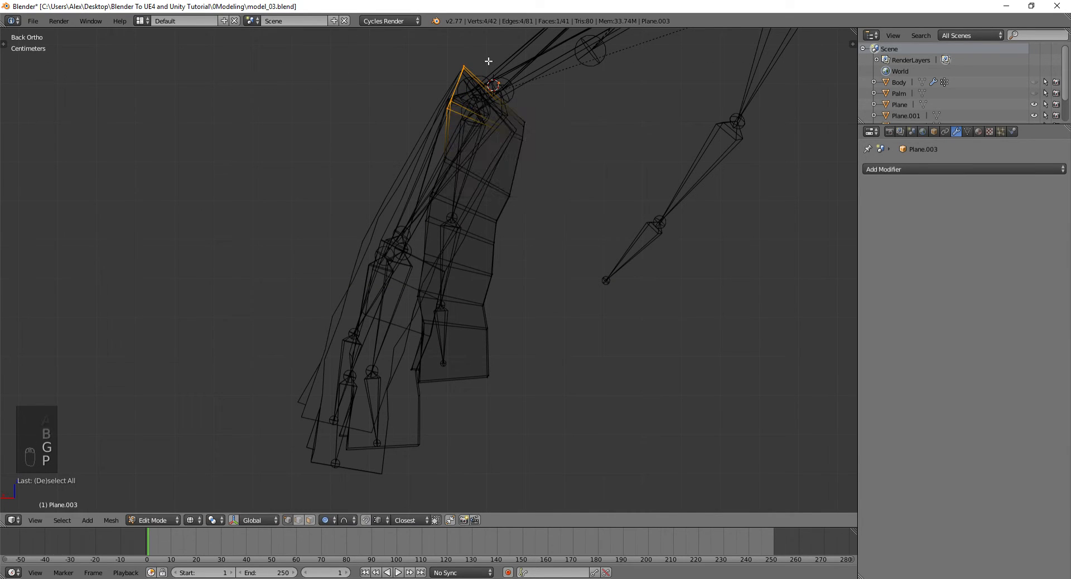
key(g)
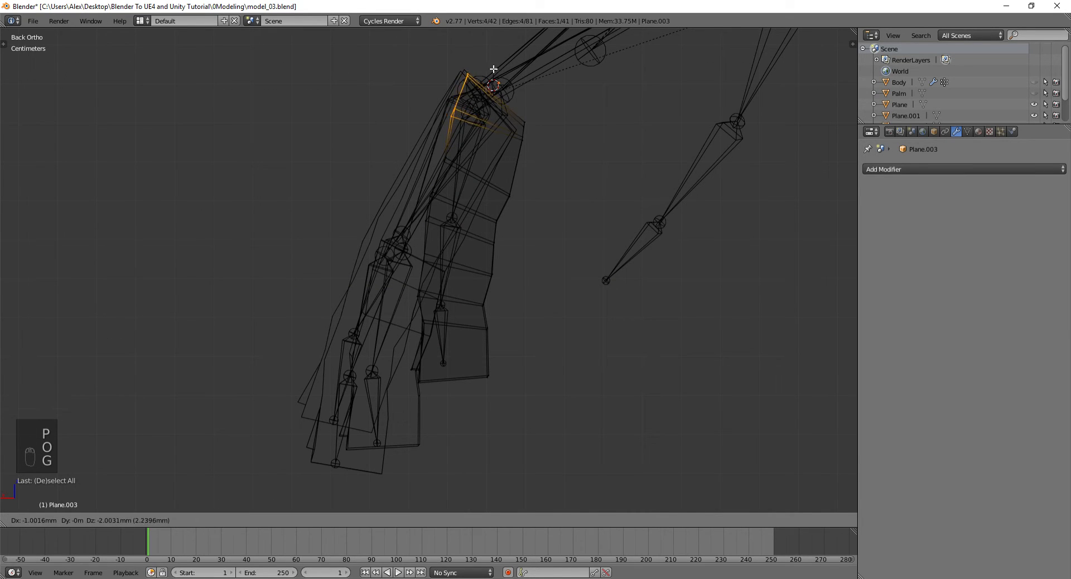
click(501, 70)
- Select the underside corner vertices of the little finger's base, then rotate and move them slightly outward
key(a)
key(b)
drag(516, 118, 551, 156)
key(r)
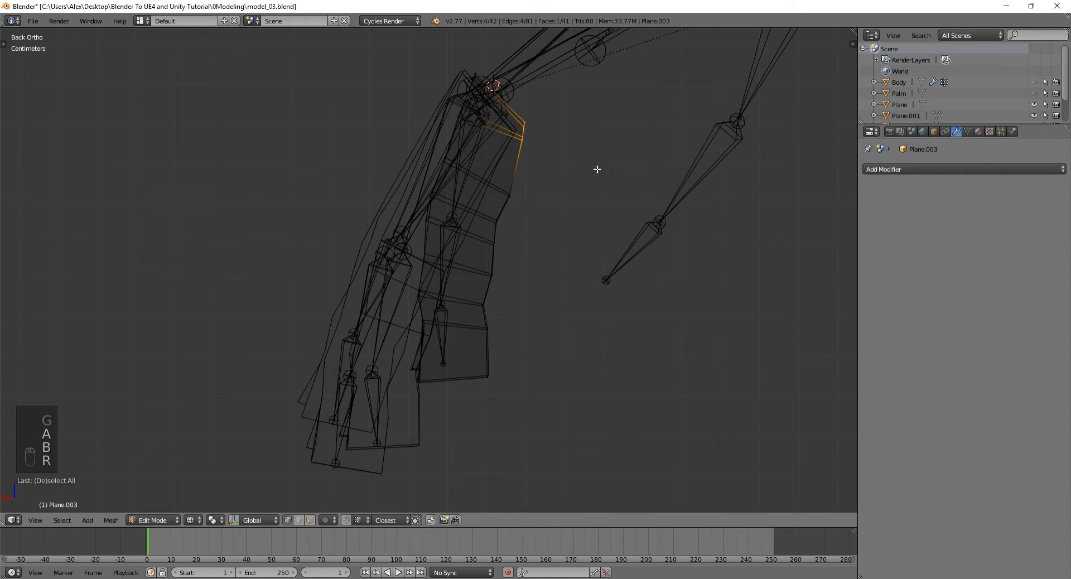
key(r)
click(597, 186)
key(g)
click(610, 187)
- Select the underside edge just below the little finger's base corner and move it about 2.4 mm down the finger
key(a)
key(b)
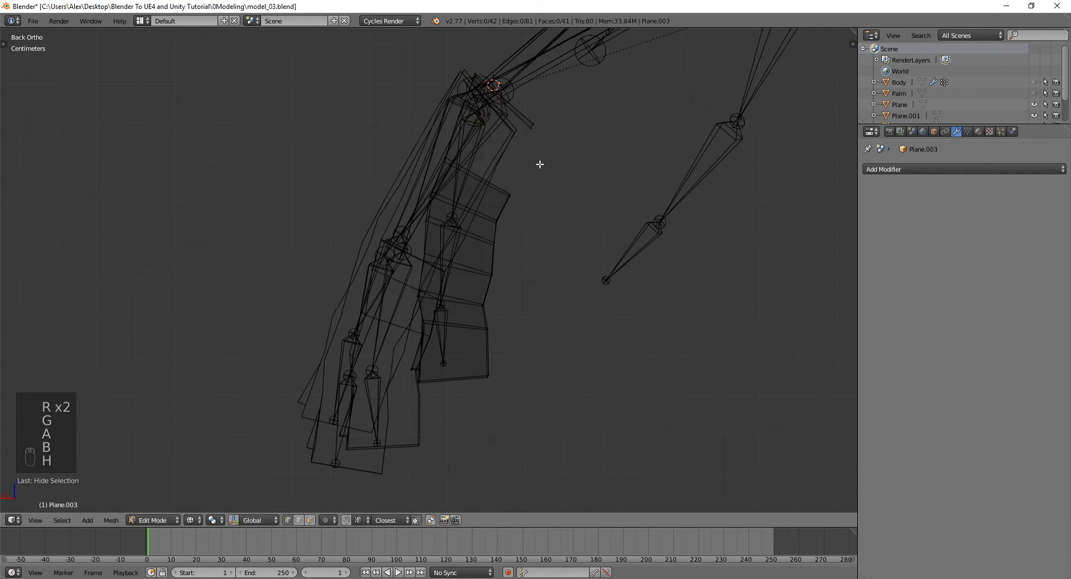
key(ctrl+z)
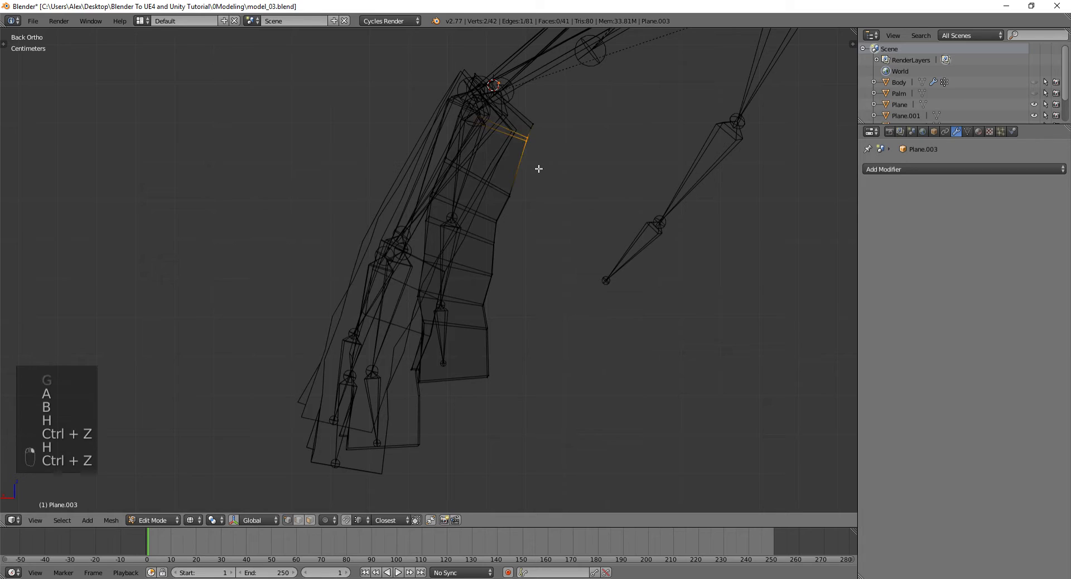
key(g)
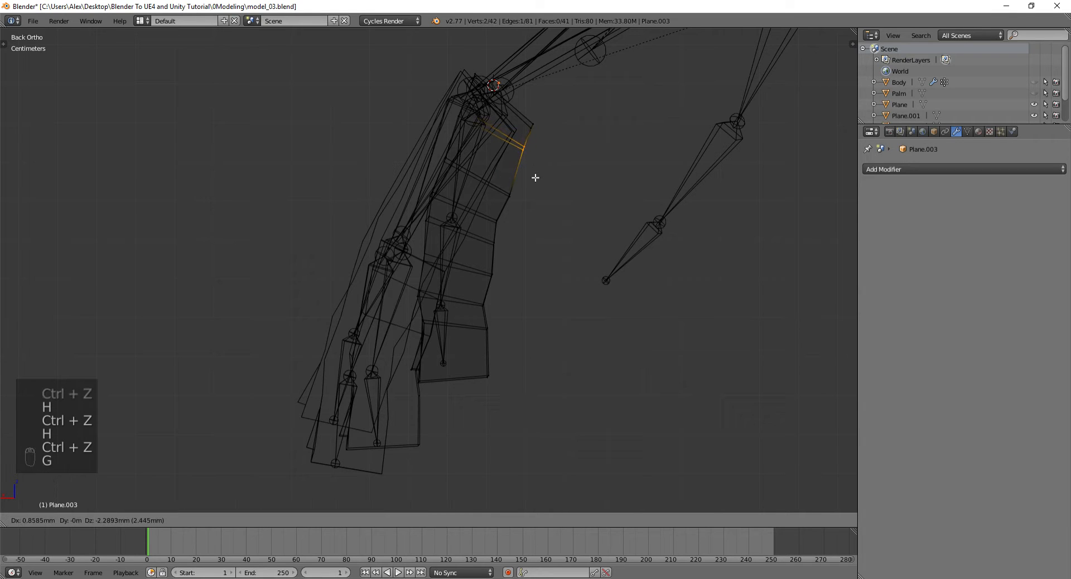
right_click(535, 179)
- Select the edge loops around the little finger's middle joint, move them slightly down the finger, and clear the selection
key(a)
key(b)
drag(407, 148, 524, 244)
key(g)
click(519, 256)
key(a)
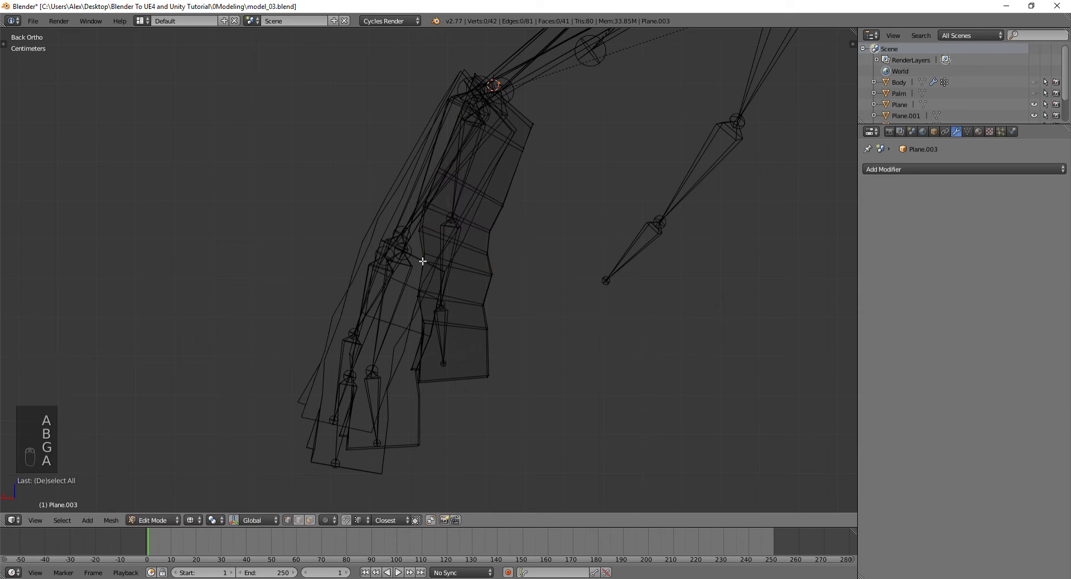
- Select the edge loops between the little finger's middle joint and its tip, move them slightly inward, and clear the selection
key(b)
drag(403, 249, 518, 350)
key(g)
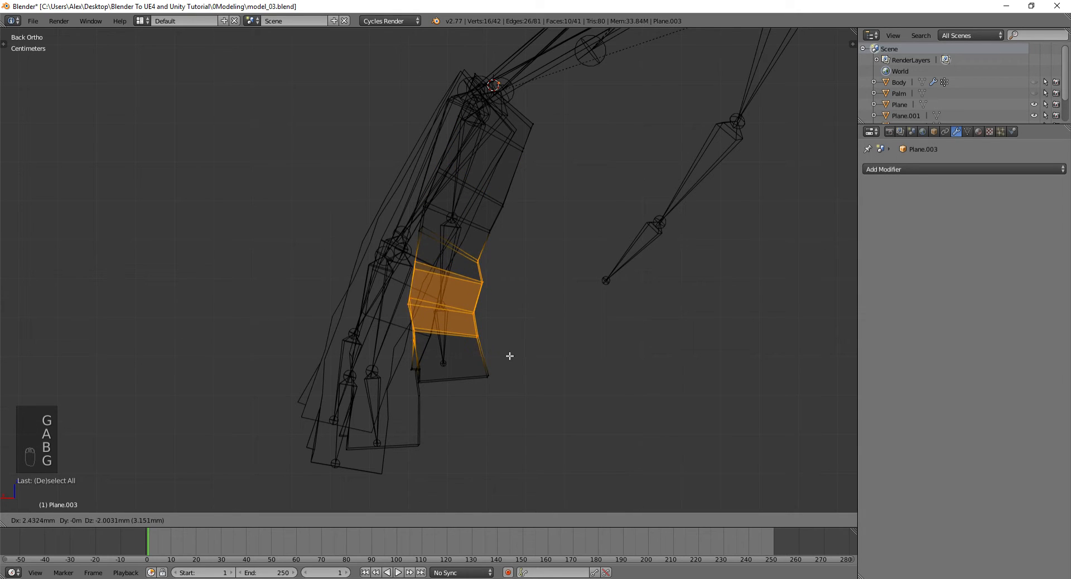
click(515, 355)
key(a)
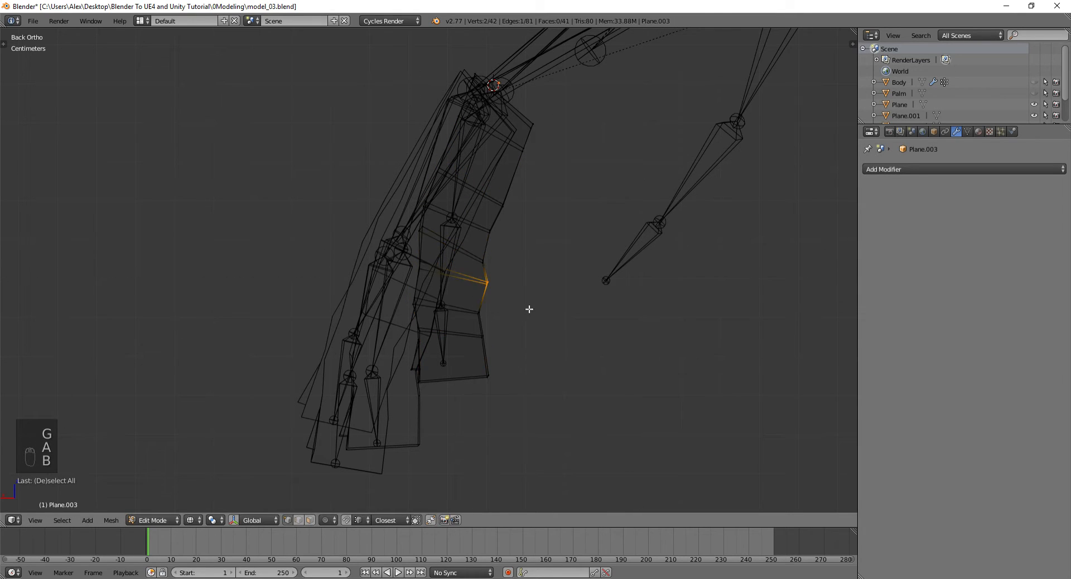
- Move the outer-side edge at the little finger's middle joint slightly, then select and adjust the outer edge just above it
key(g)
click(523, 312)
key(a)
key(b)
drag(454, 248, 521, 277)
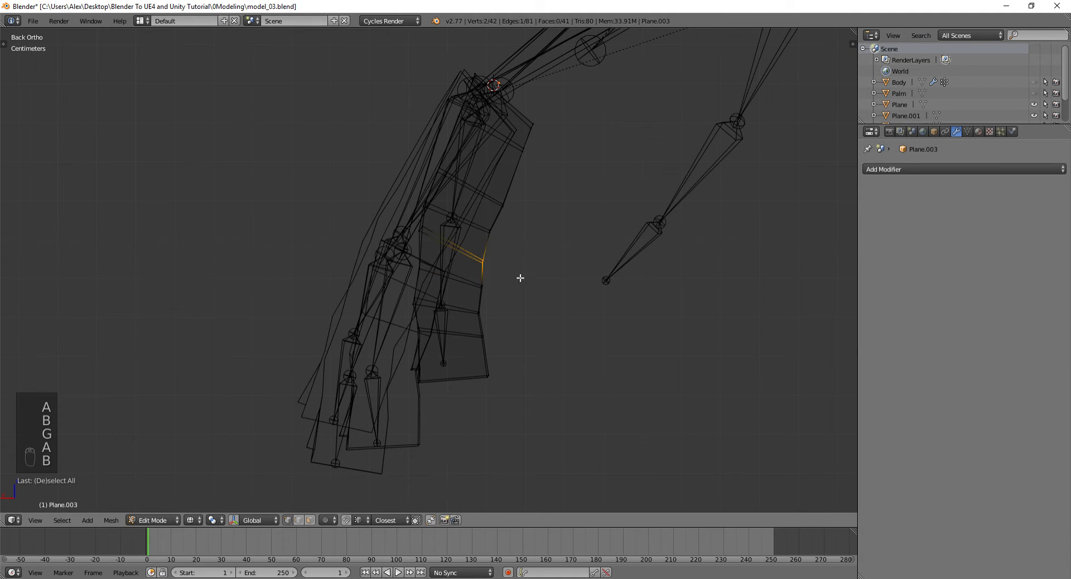
key(g)
click(507, 300)
- Select the little finger's whole end section and move it slightly
key(a)
key(b)
key(a)
key(a)
key(b)
drag(401, 291, 530, 416)
key(g)
click(487, 326)
- Select the inner-side edge at the little finger's middle joint, move it slightly, and leave edit mode
key(a)
key(b)
drag(394, 250, 442, 295)
key(g)
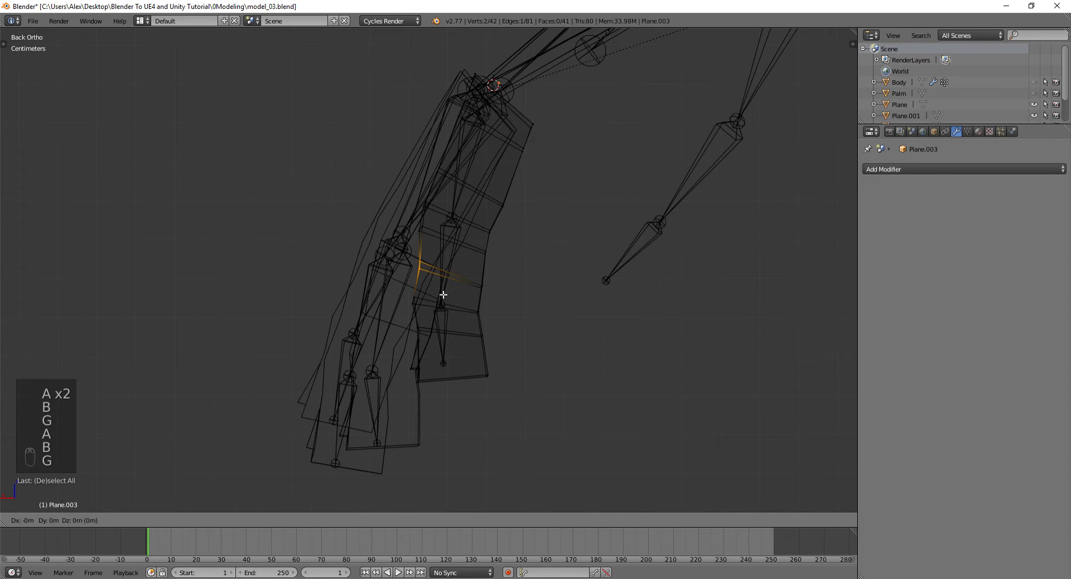
click(440, 295)
key(Tab)
- Duplicate the index finger mesh and place the copy over the thumb bones
mouse_move(394, 299)
middle_down()
mouse_move(487, 306)
mouse_move(436, 290)
mouse_move(457, 217)
mouse_move(303, 265)
mouse_move(389, 334)
mouse_move(425, 285)
mouse_move(535, 270)
middle_up()
key(z)
scroll(534, 270, up, 5)
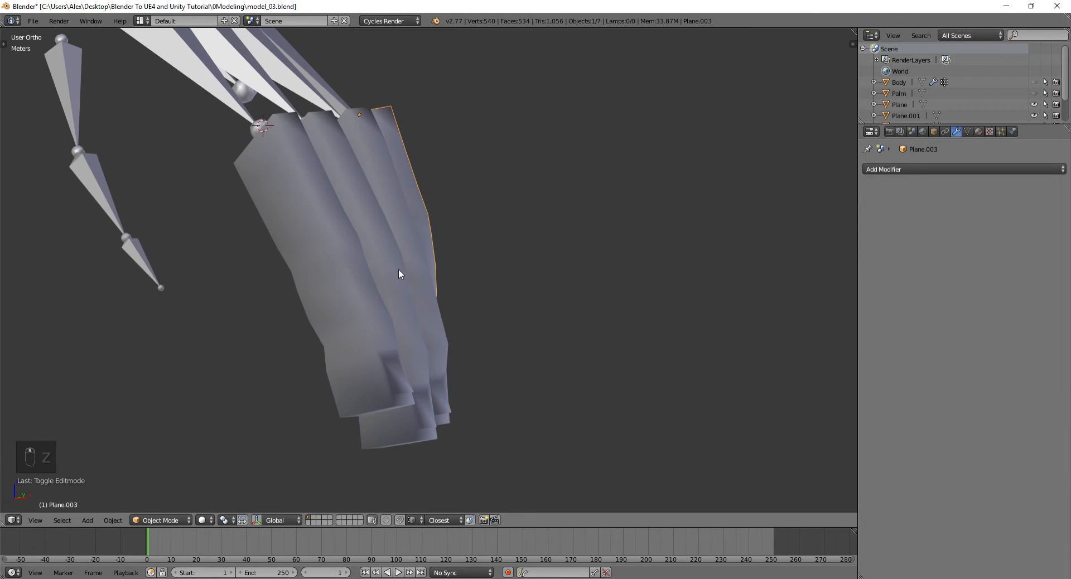
right_click(326, 235)
scroll(326, 235, down, 8)
key(shift+d)
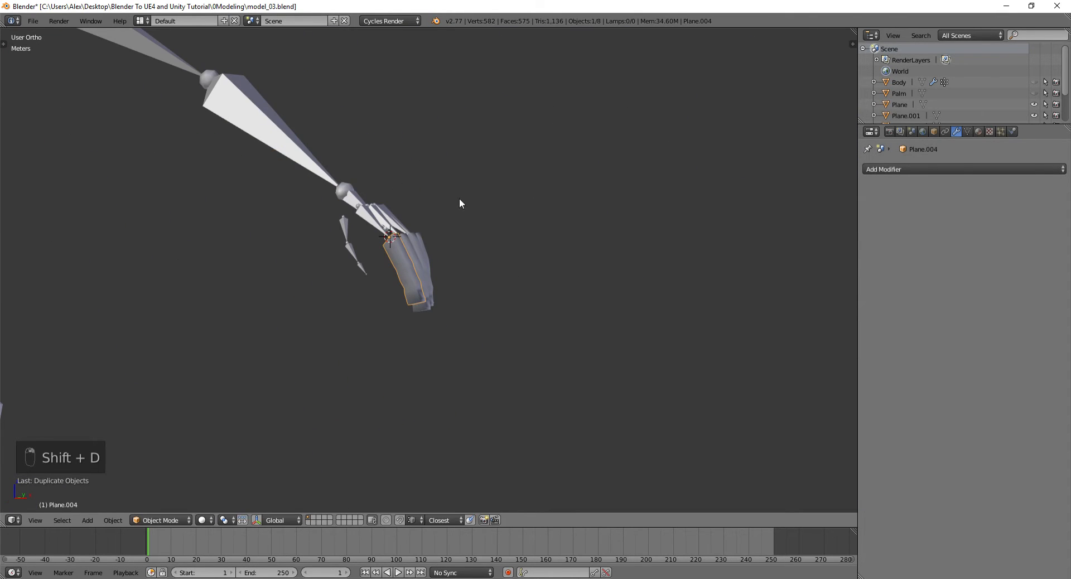
key(g)
click(373, 191)
- Trackball-rotate the thumb copy in front wireframe view so its broad side faces the view
key(KP_1)
key(z)
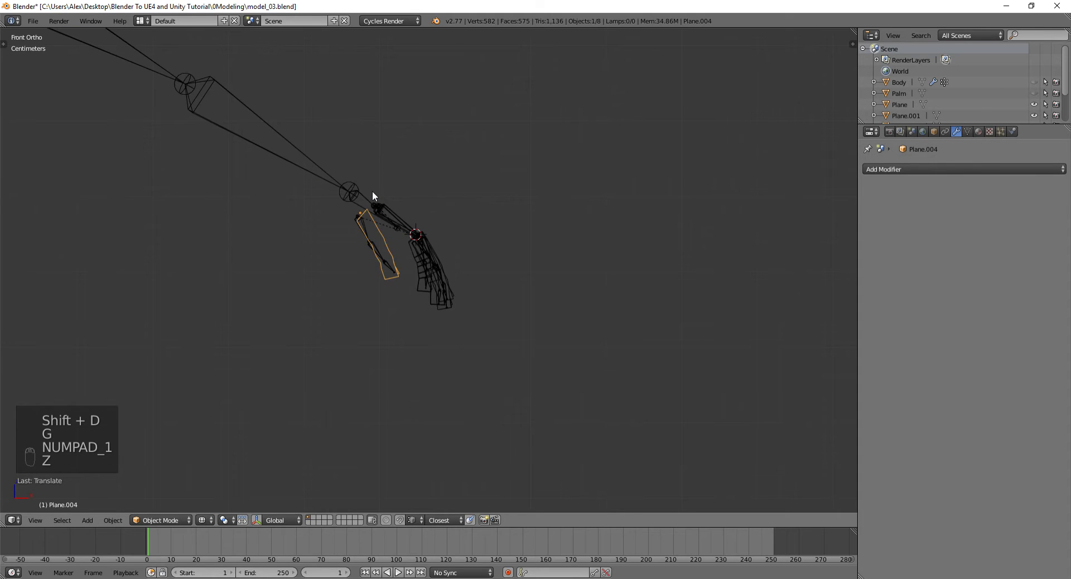
scroll(521, 182, up, 6)
key(r)
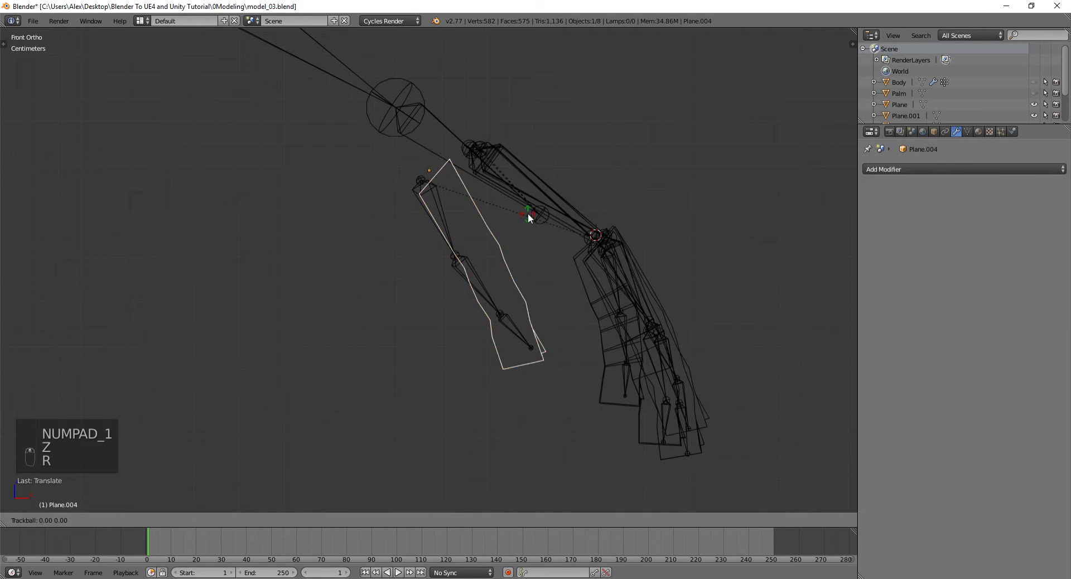
key(r)
click(452, 231)
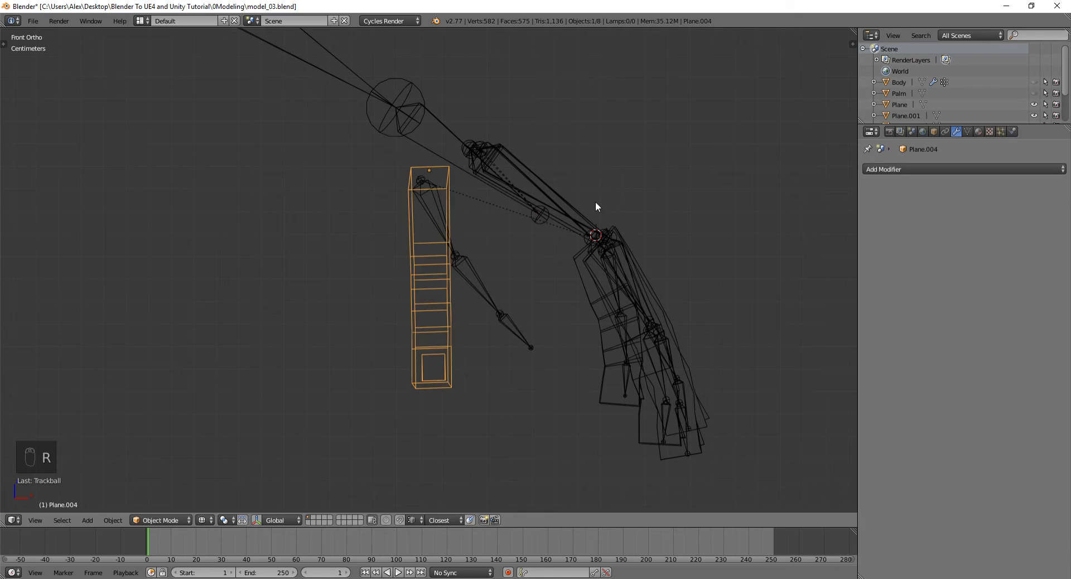
- Rotate and move the thumb copy in front view so it follows the slant of the thumb bones
key(r)
key(r)
right_click(590, 166)
key(r)
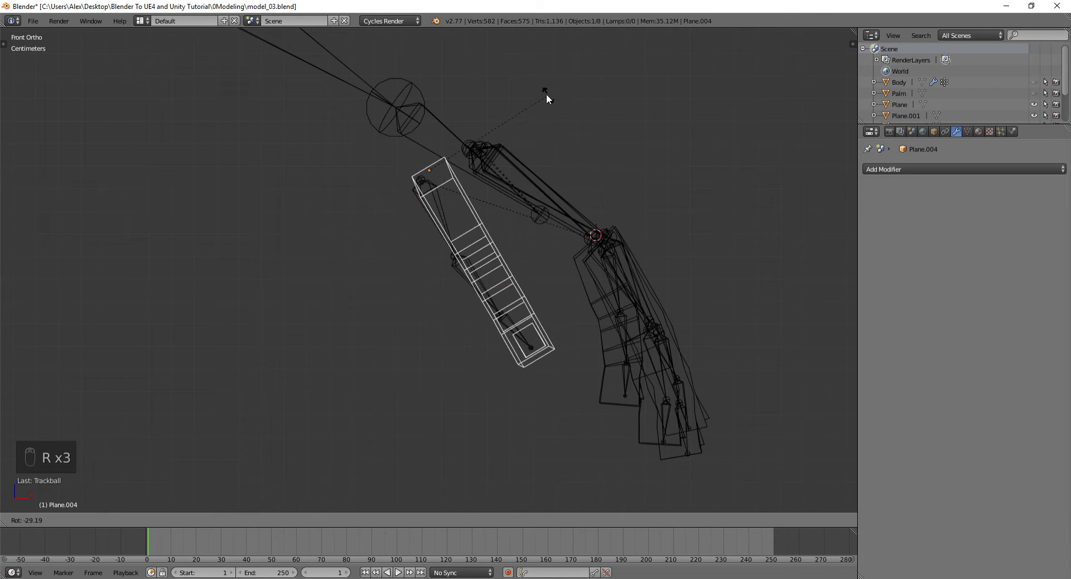
click(537, 96)
key(r)
key(g)
click(553, 124)
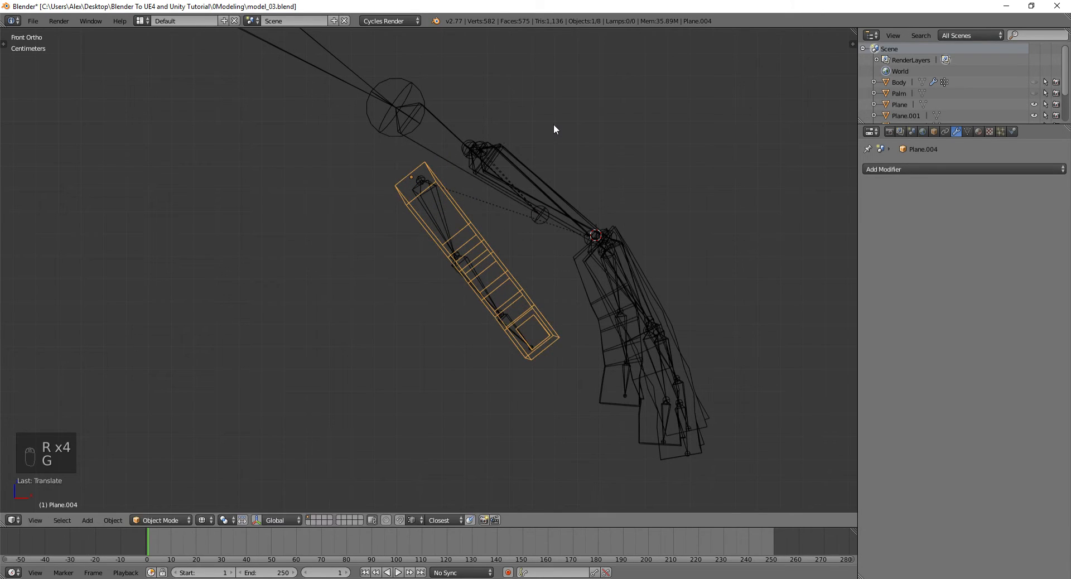
key(r)
click(553, 133)
- Move the thumb copy about 3.8 cm, mainly along Y, onto the thumb bones in top view
key(KP_7)
scroll(553, 133, down, 1)
right_drag(553, 132, 673, 221)
middle_drag(674, 221, 623, 185)
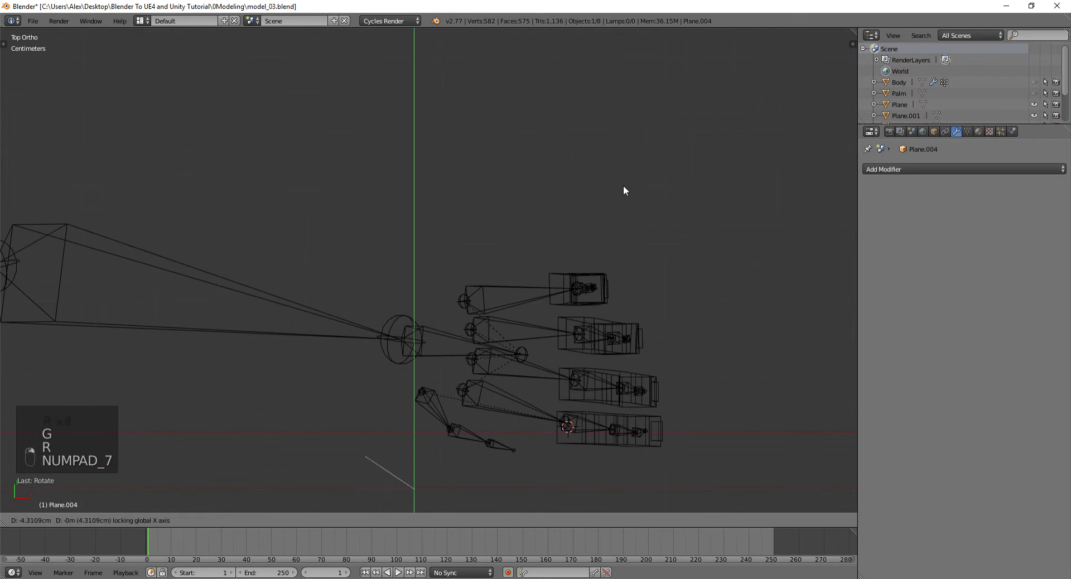
right_click(619, 193)
shift+middle_drag(561, 242, 551, 104)
key(g)
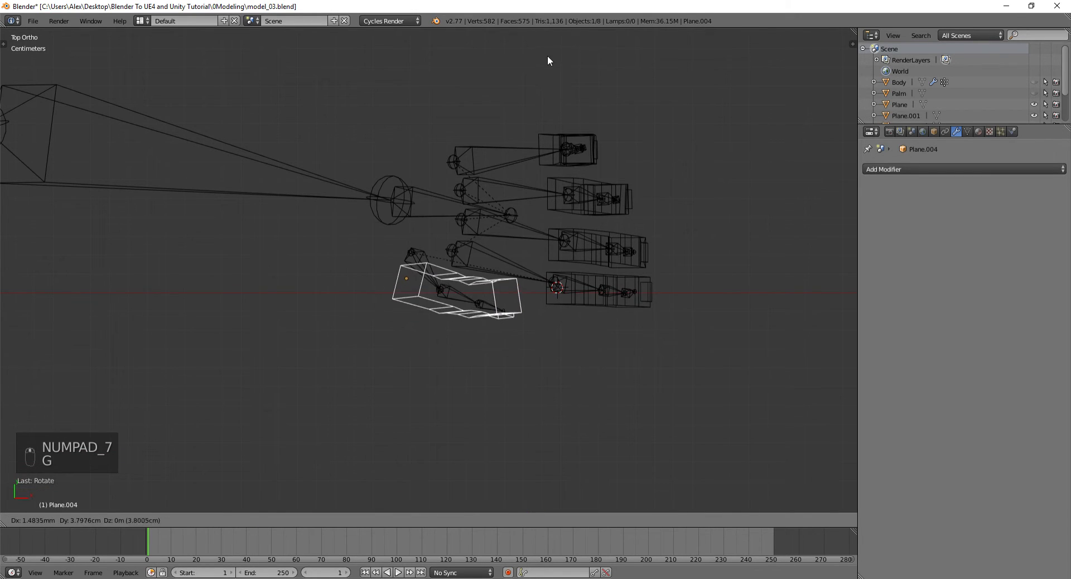
click(547, 58)
- Fine-tune the thumb mesh's orientation in top view with small trackball and flat rotations
key(r)
key(r)
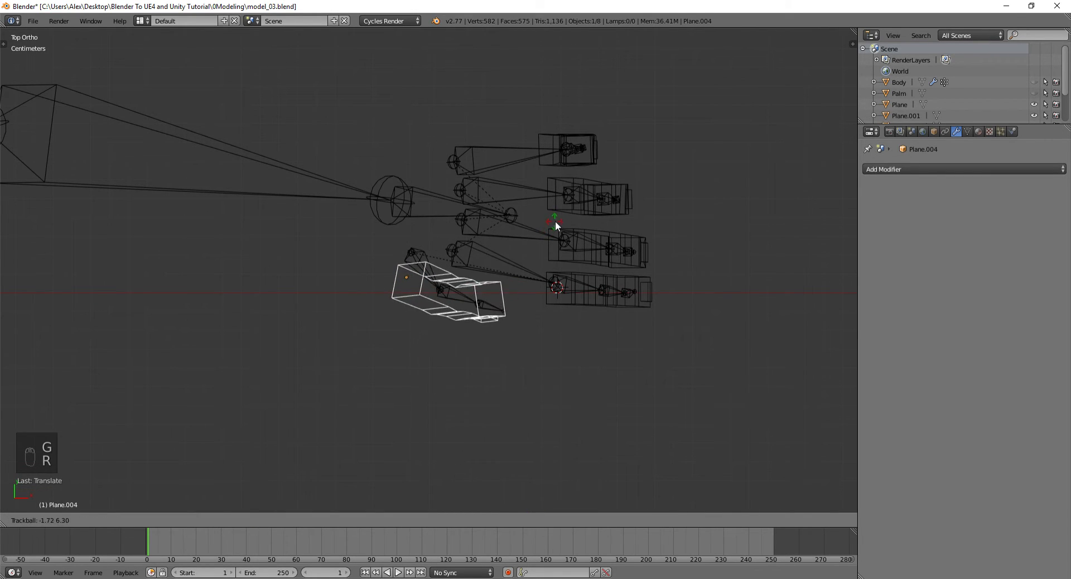
click(555, 222)
key(r)
key(r)
click(557, 226)
key(r)
click(553, 240)
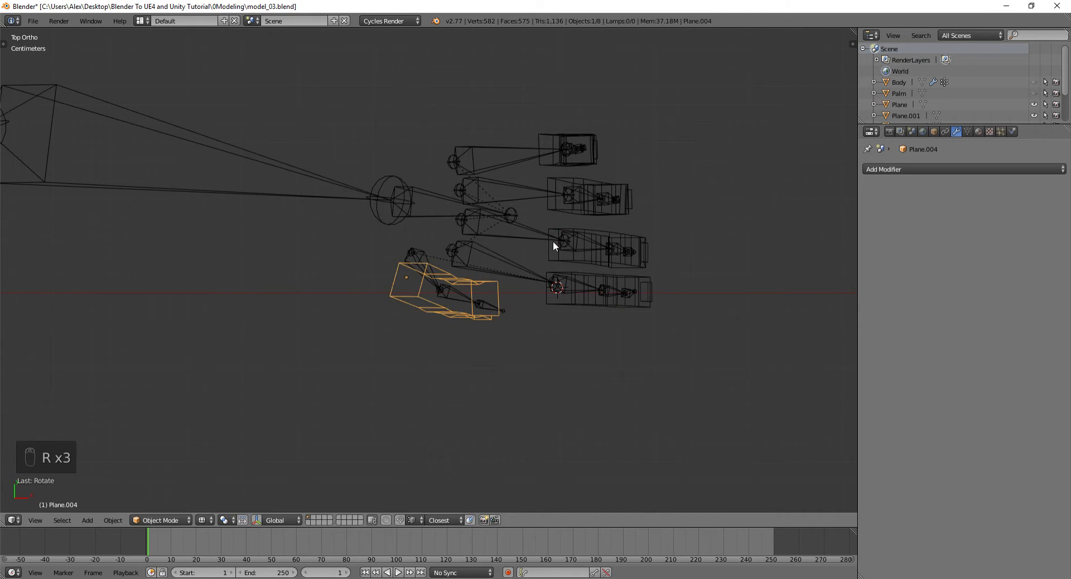
- Move and rotate the thumb mesh in top view so its length lines up with the thumb bones
key(g)
click(561, 226)
key(r)
key(g)
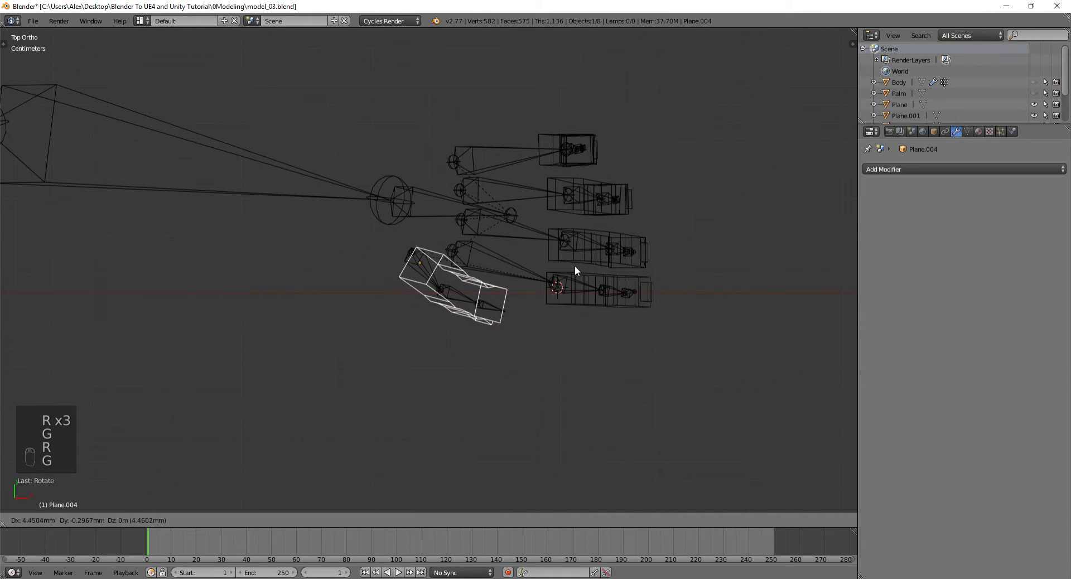
click(574, 262)
- Rotate and move the thumb mesh in front view to center it on the thumb bones
key(KP_1)
key(r)
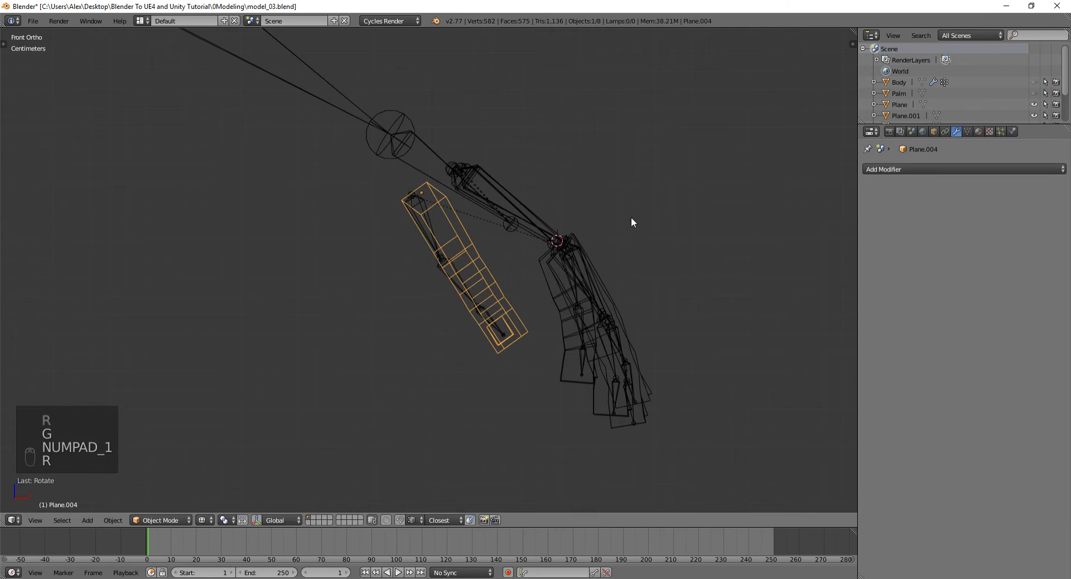
key(g)
click(620, 220)
- Enter edit mode on the thumb mesh, keep its base face selected, and enable proportional editing
scroll(560, 252, up, 3)
middle_drag(560, 254, 553, 232)
scroll(552, 232, down, 5)
key(Tab)
shift+right_click(415, 221)
middle_drag(411, 222, 494, 178)
key(ctrl+z)
scroll(494, 178, up, 2)
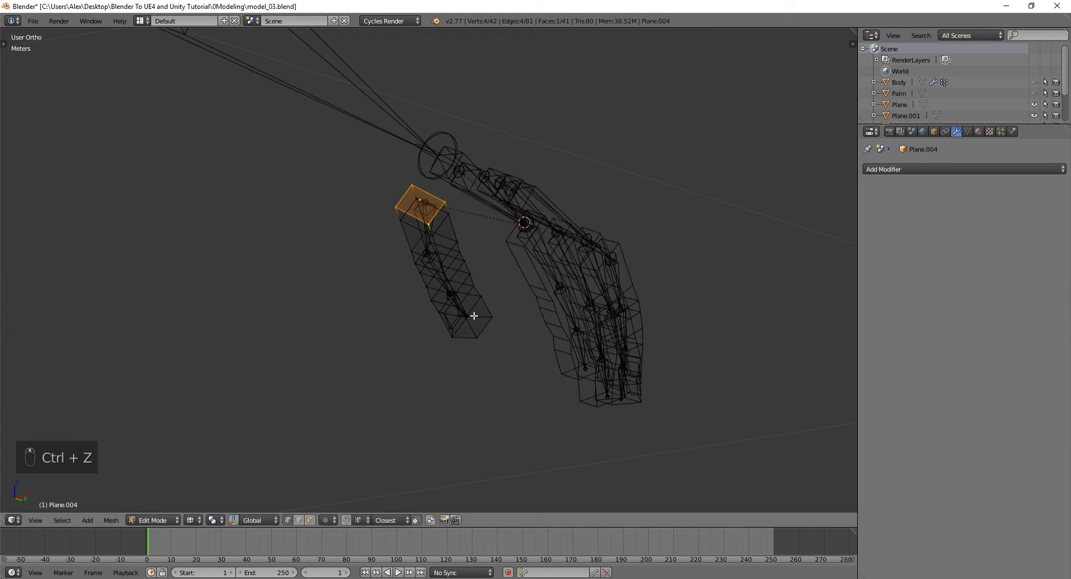
key(s)
key(o)
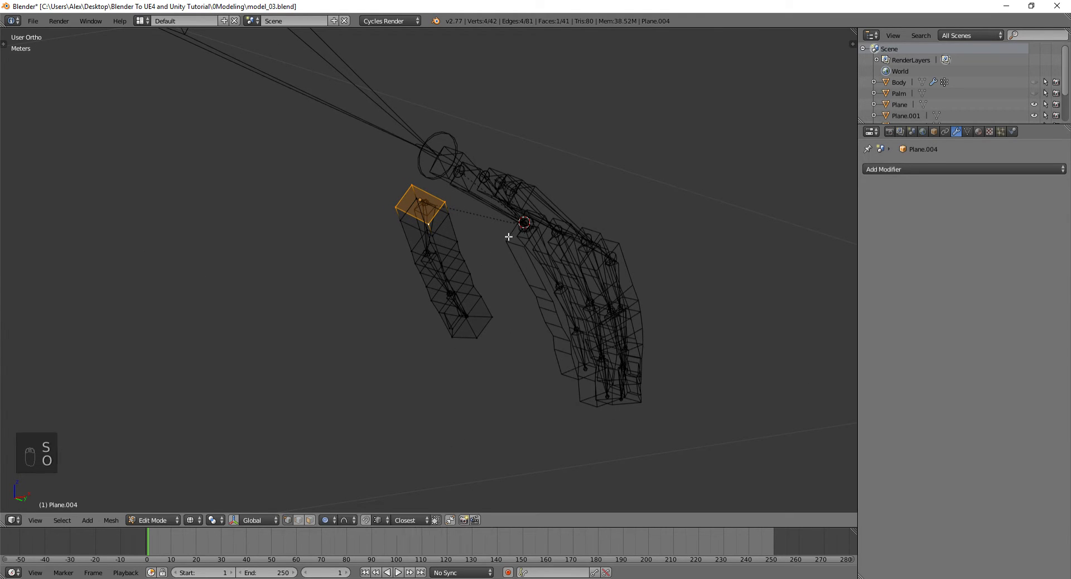
key(s)
scroll(509, 227, down, 5)
scroll(547, 223, down, 4)
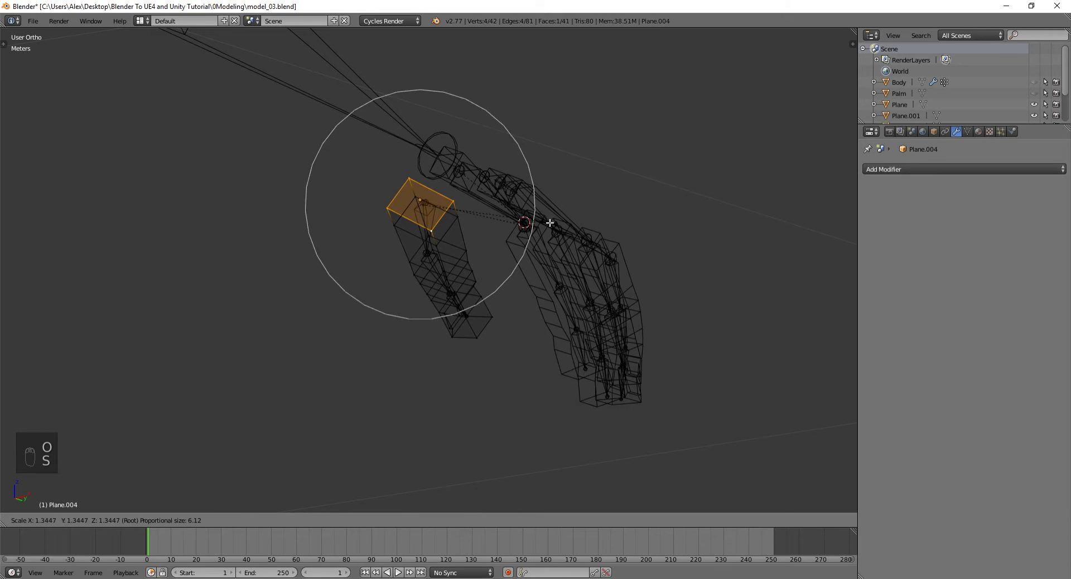
click(551, 221)
click(352, 520)
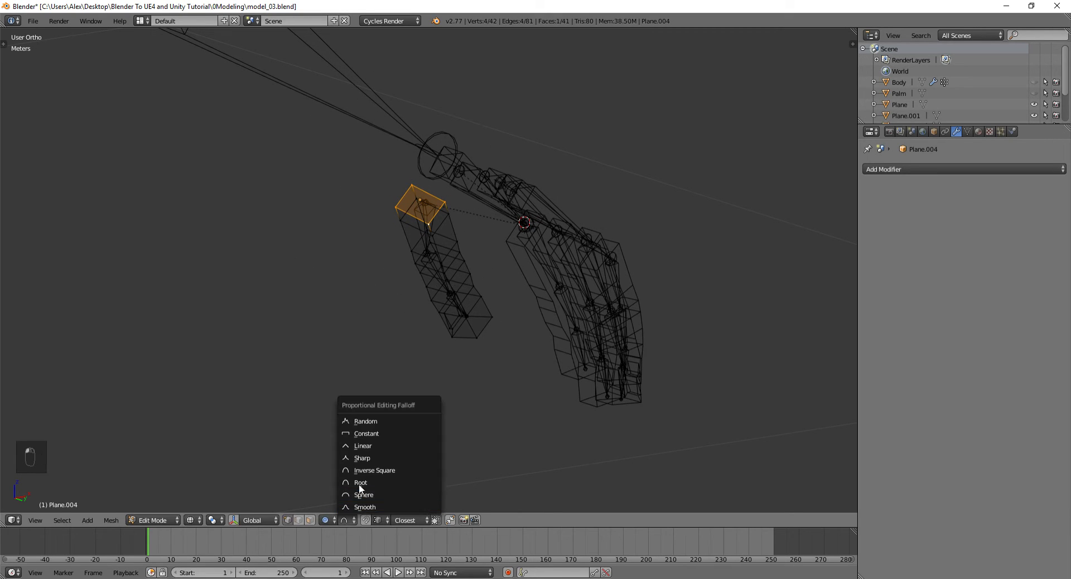
click(369, 453)
key(s)
scroll(443, 209, down, 3)
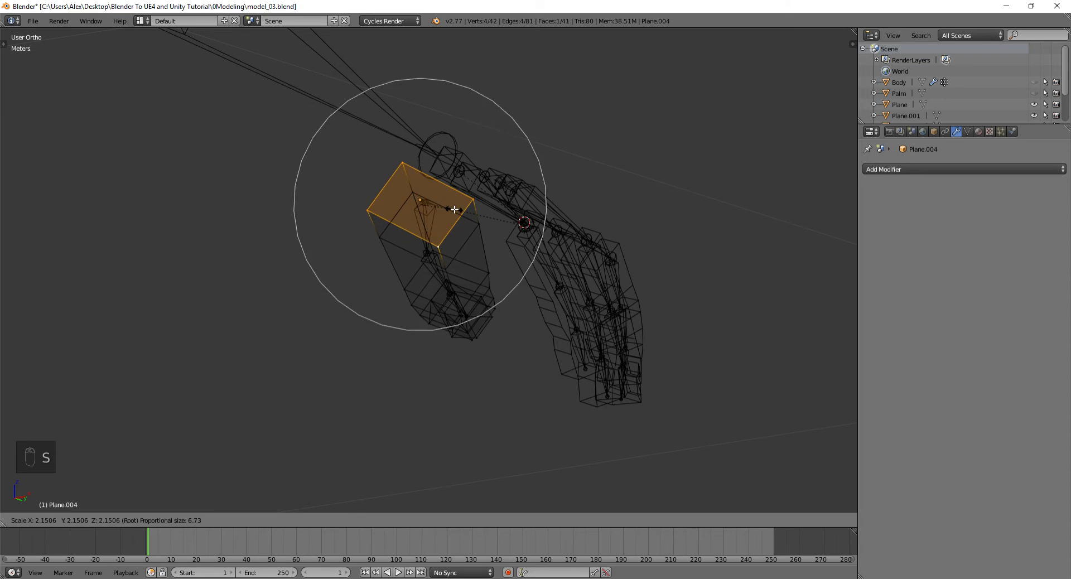
click(550, 209)
- Scale up the thumb's base face using Root falloff and a proportional size of 5.05
key(s)
scroll(547, 208, up, 2)
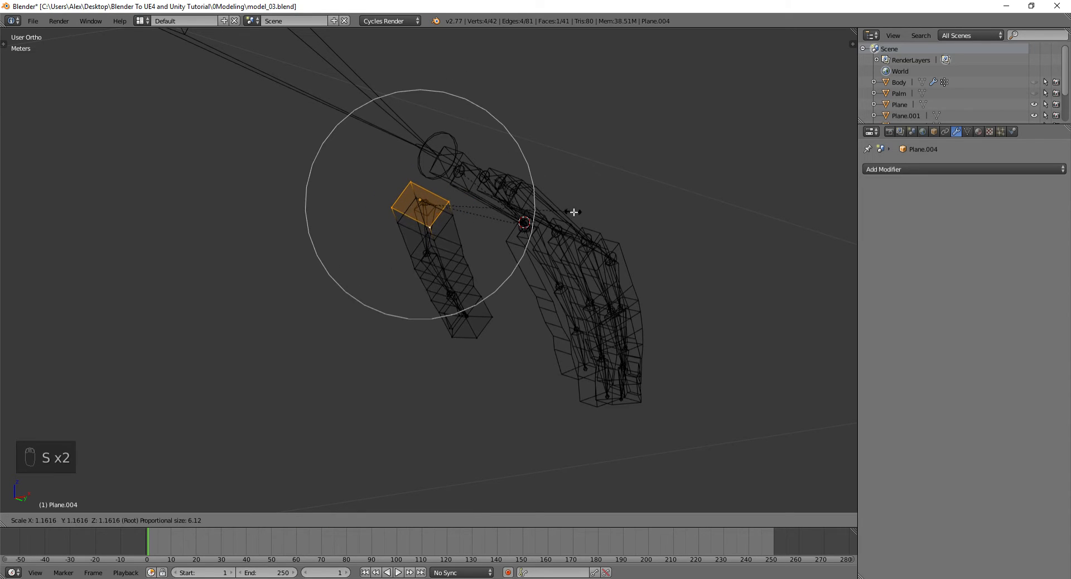
scroll(580, 214, down, 2)
scroll(591, 215, up, 1)
scroll(589, 216, down, 5)
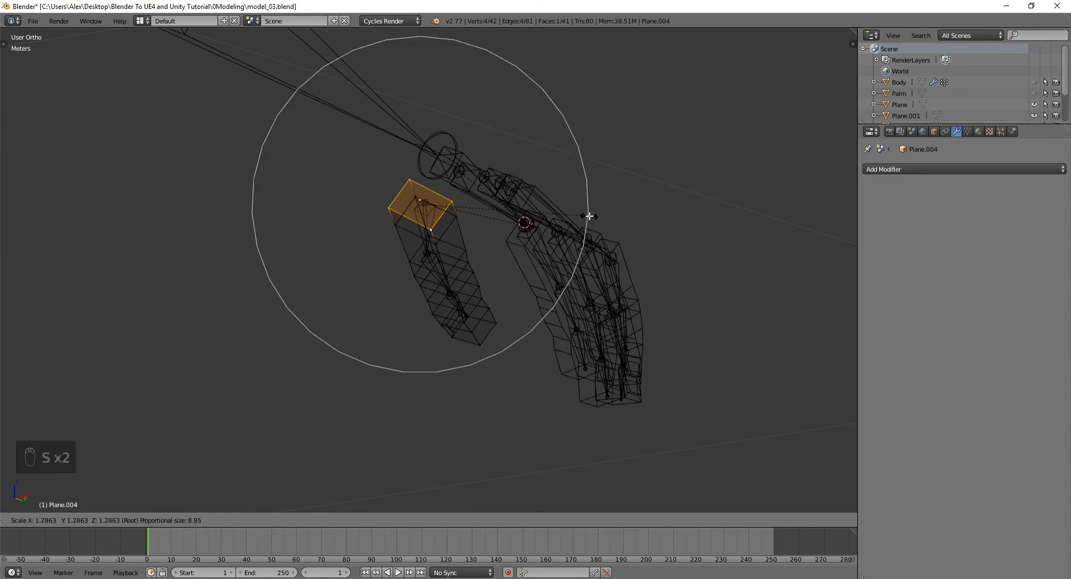
scroll(554, 216, up, 4)
scroll(551, 217, up, 3)
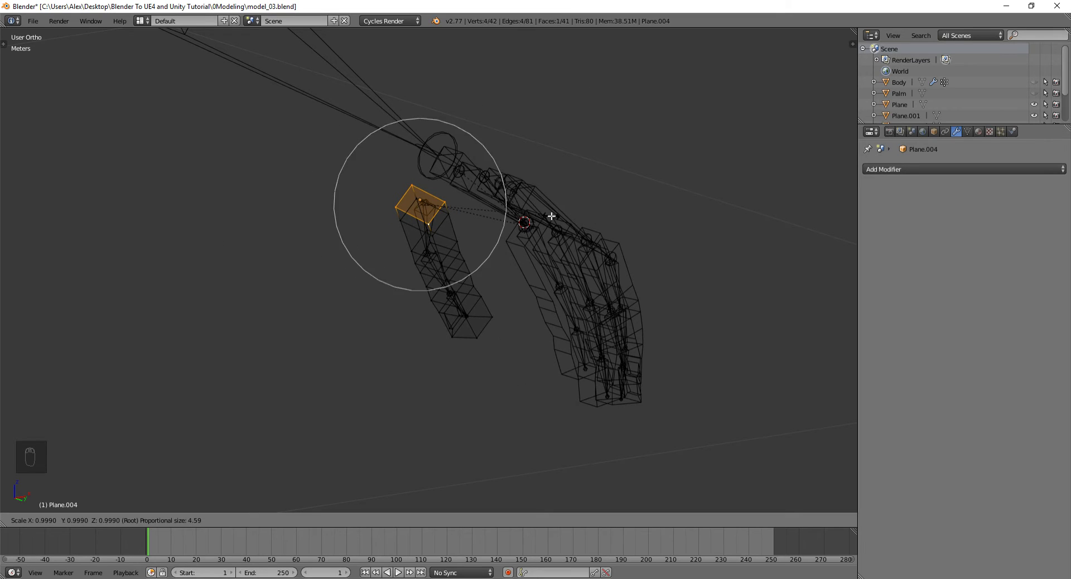
scroll(574, 218, down, 1)
scroll(586, 218, up, 1)
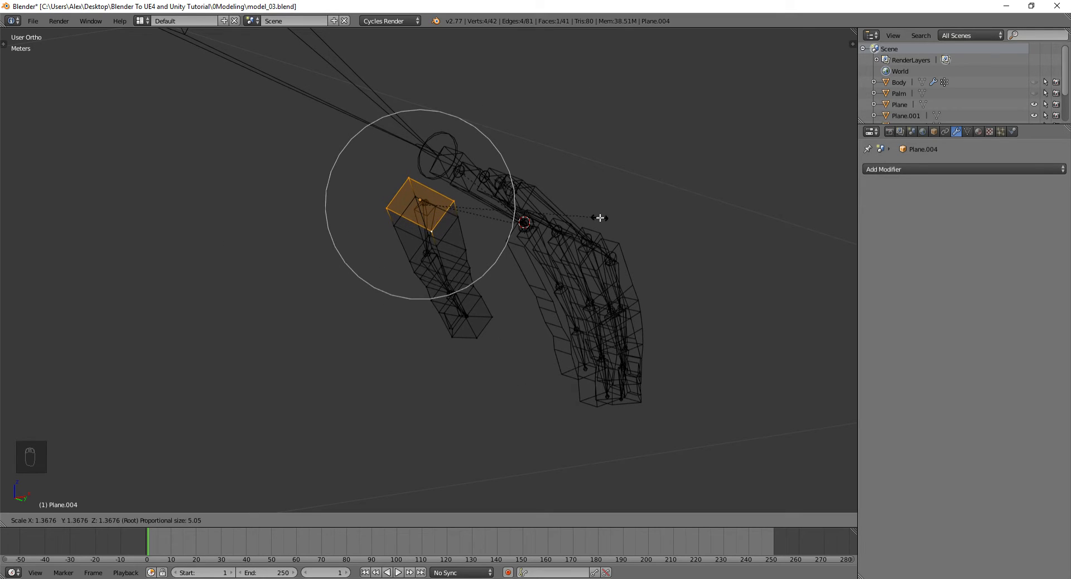
click(577, 217)
- Scale the thumb's base face up once more with a proportional size of 5.56
key(s)
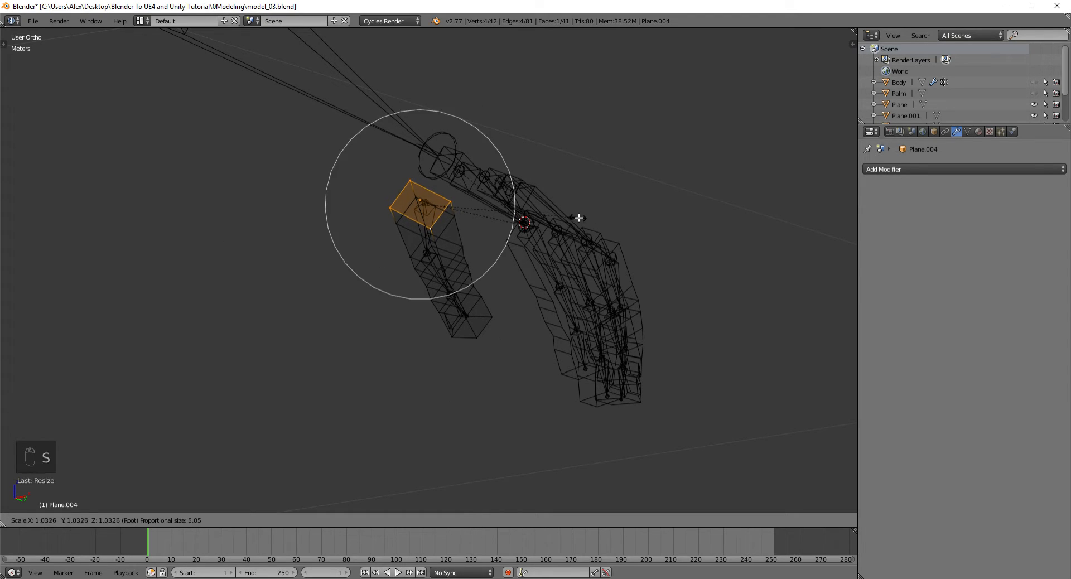
scroll(586, 218, down, 1)
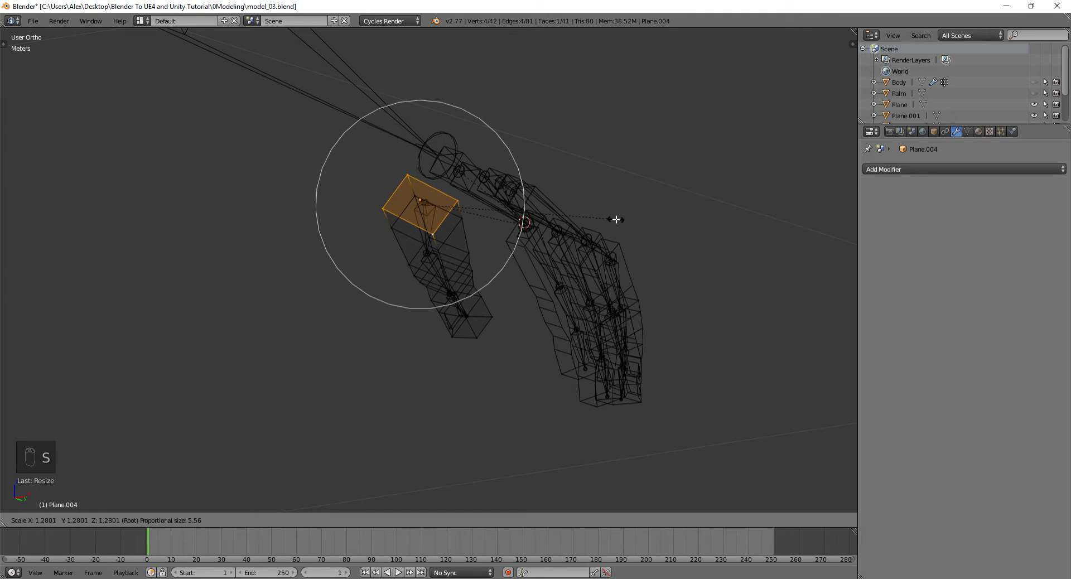
click(601, 219)
middle_drag(471, 227, 527, 245)
key(x)
click(540, 240)
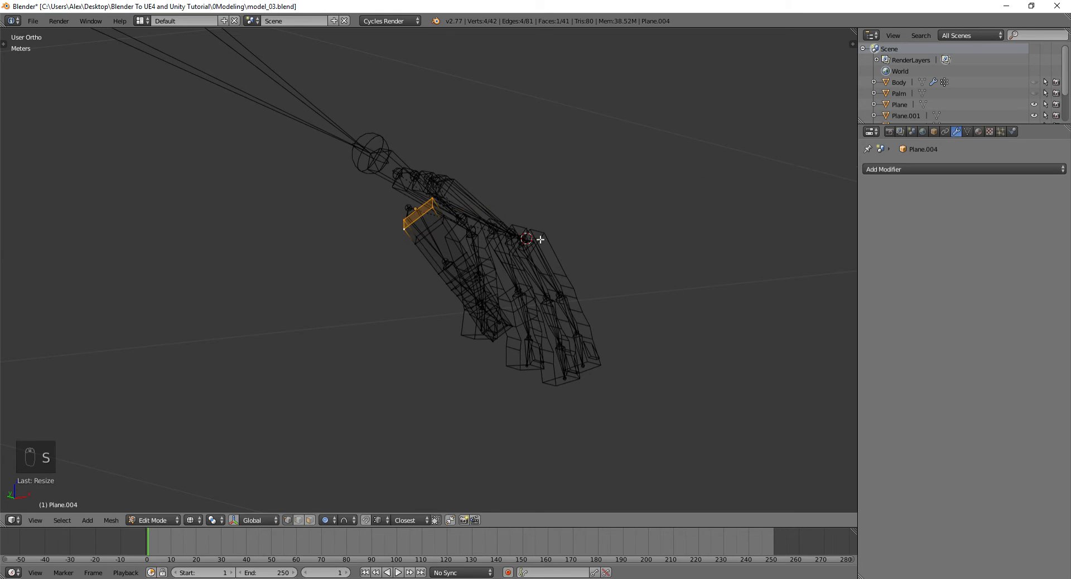
- Widen the thumb's base face along its local Y axis by a factor of about 1.34
middle_drag(462, 201, 461, 252)
scroll(461, 252, down, 1)
scroll(463, 251, up, 2)
key(s)
key(x)
key(x)
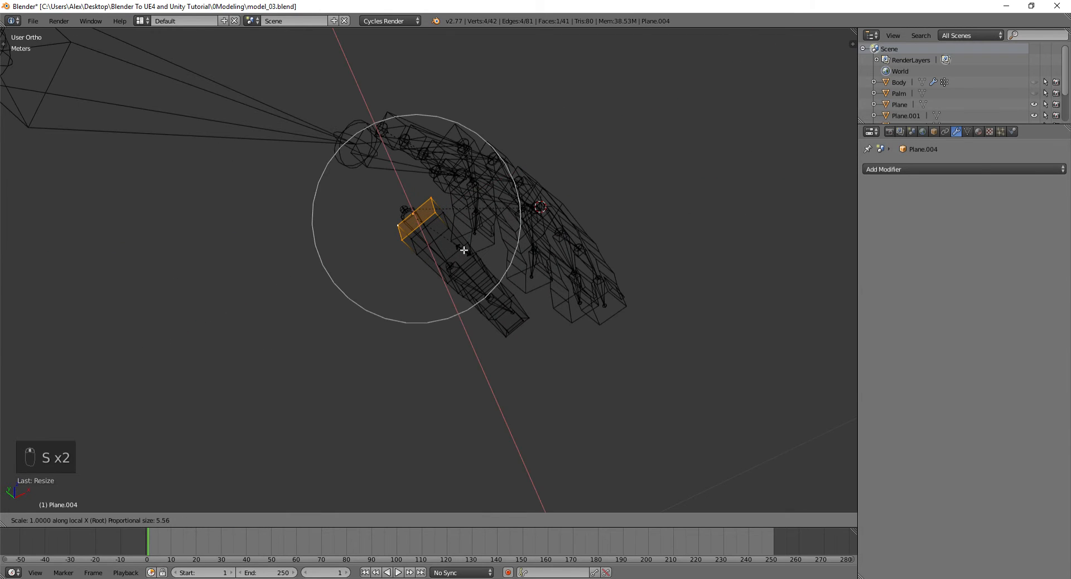
key(y)
key(y)
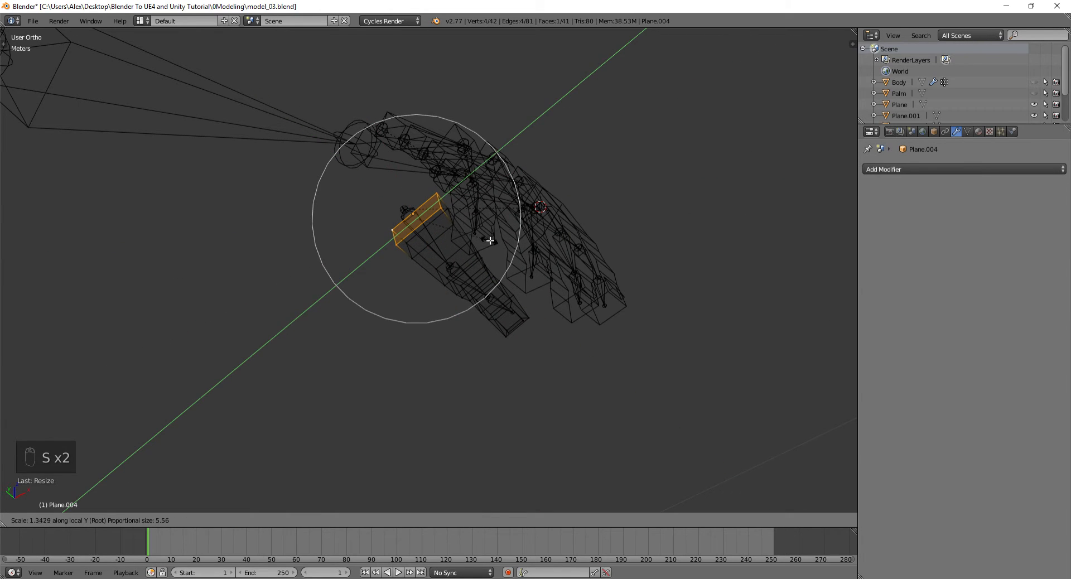
click(489, 240)
middle_drag(490, 232, 465, 217)
key(r)
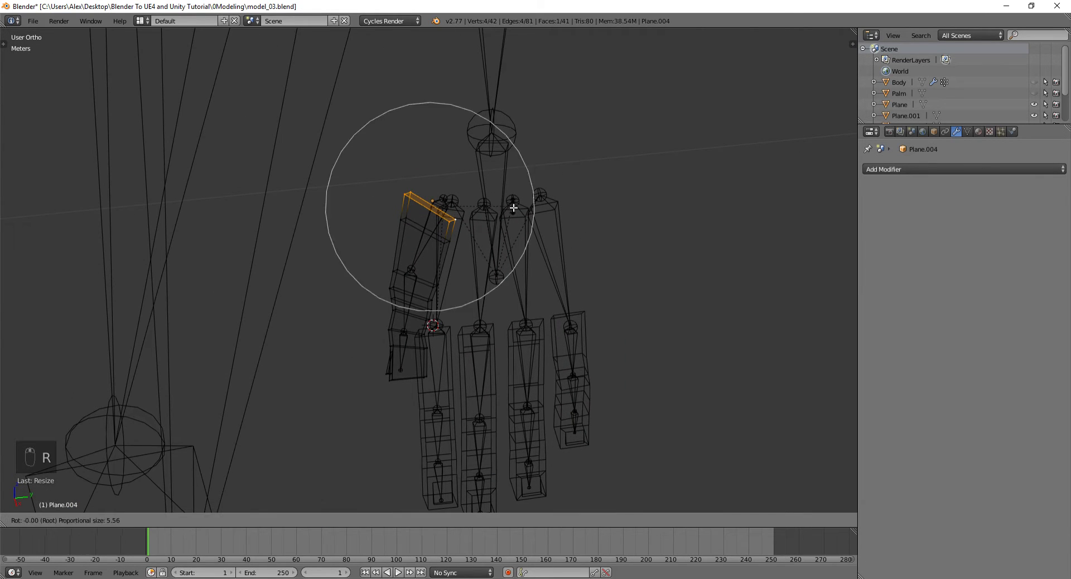
right_click(476, 222)
- Clear the thumb mesh selection, use vertex select mode, and turn off proportional editing
key(a)
key(ctrl+Tab)
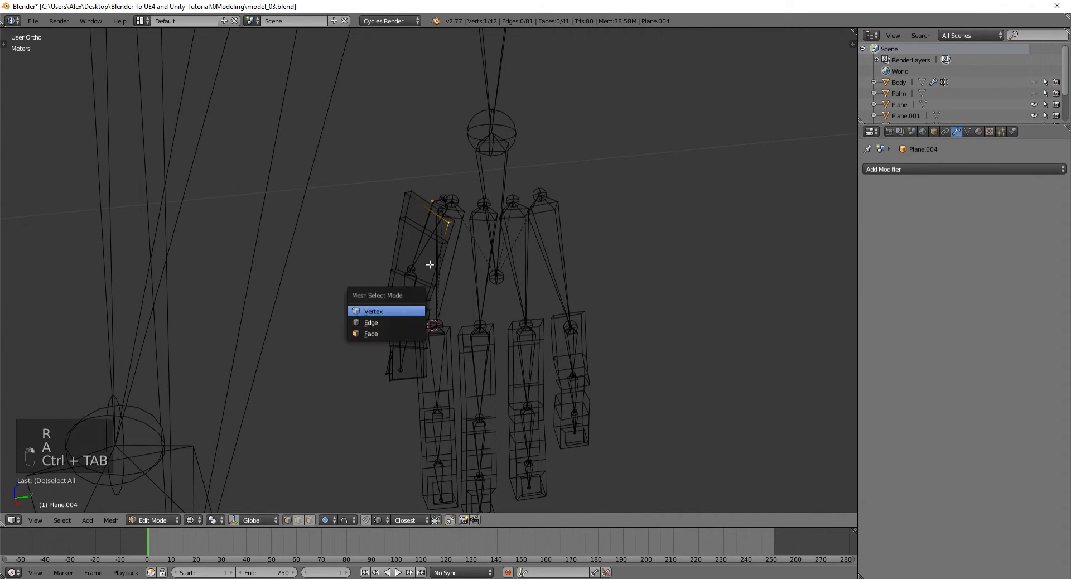
click(415, 309)
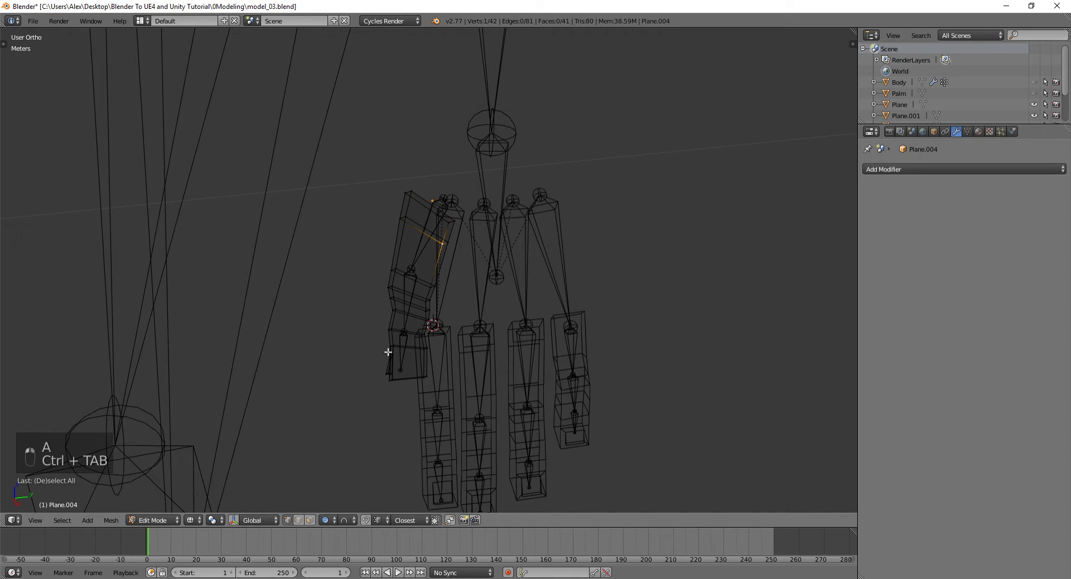
key(shift+Tab)
key(shift+Tab)
click(327, 520)
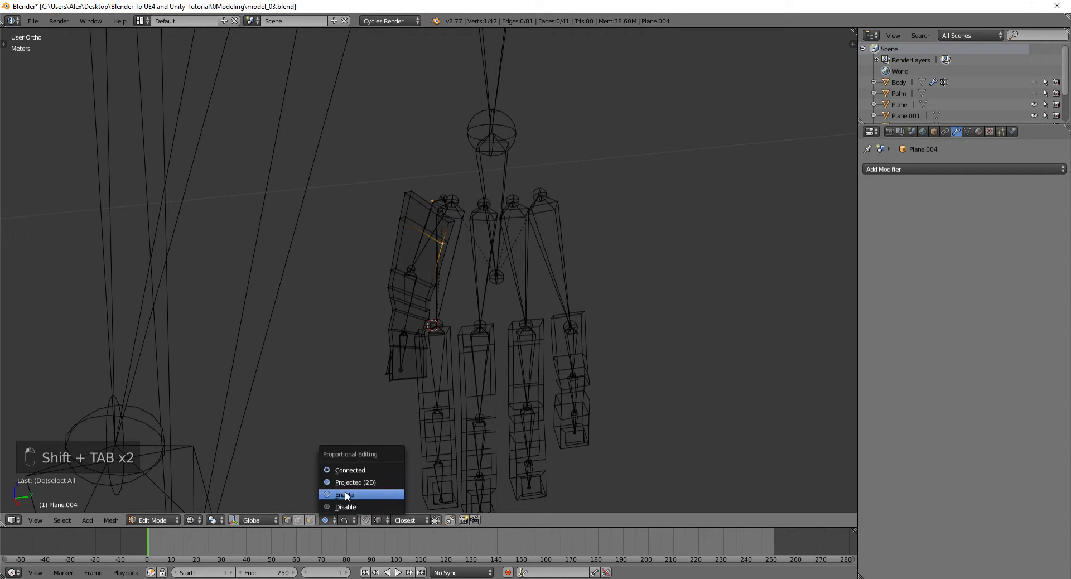
click(346, 470)
key(o)
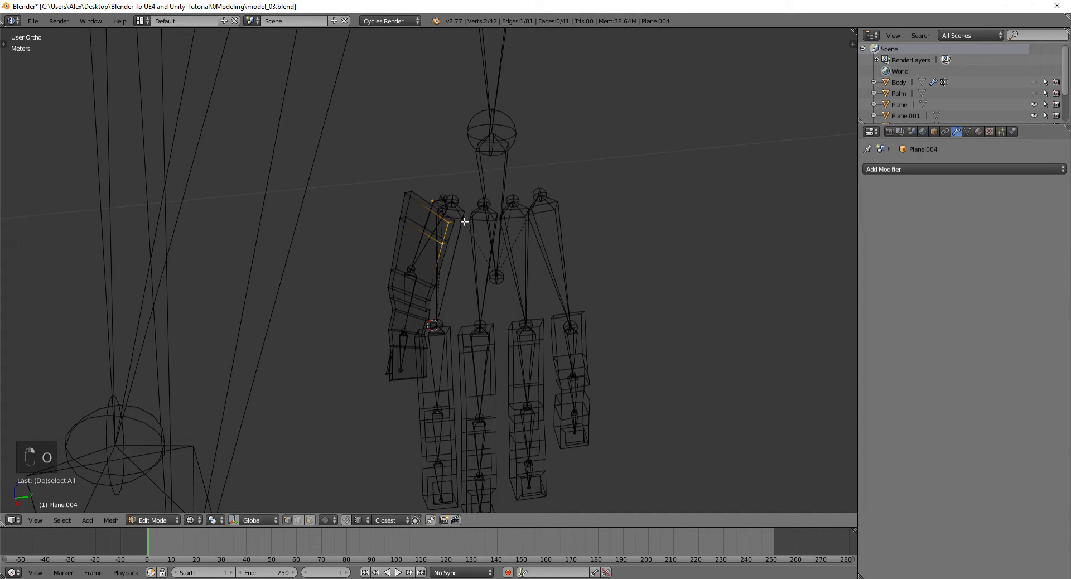
- Move and rotate the palm-side vertices of the thumb's base outward toward the palm
key(g)
key(r)
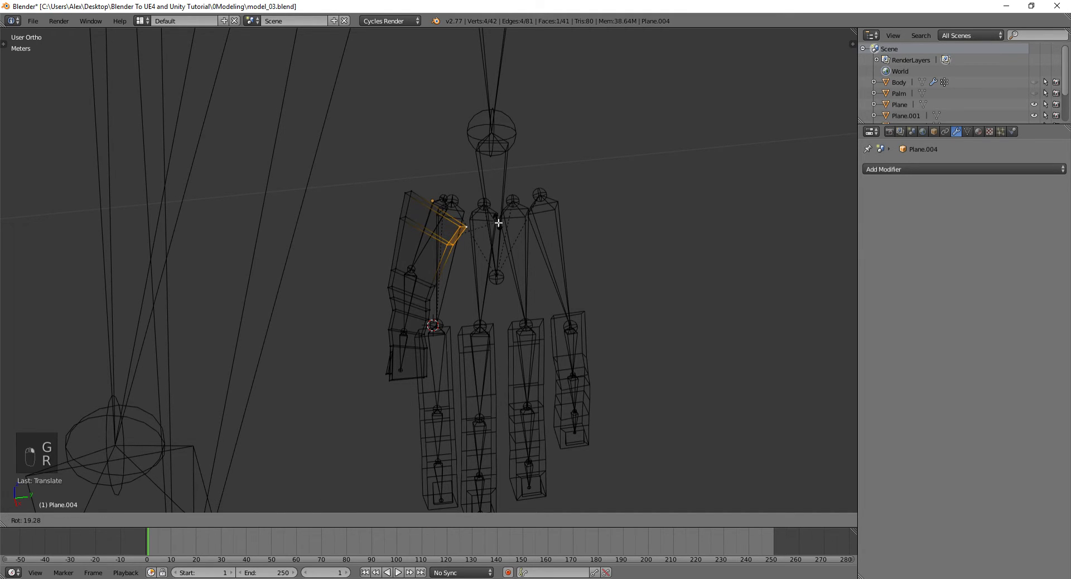
key(g)
click(507, 218)
key(r)
click(504, 208)
key(g)
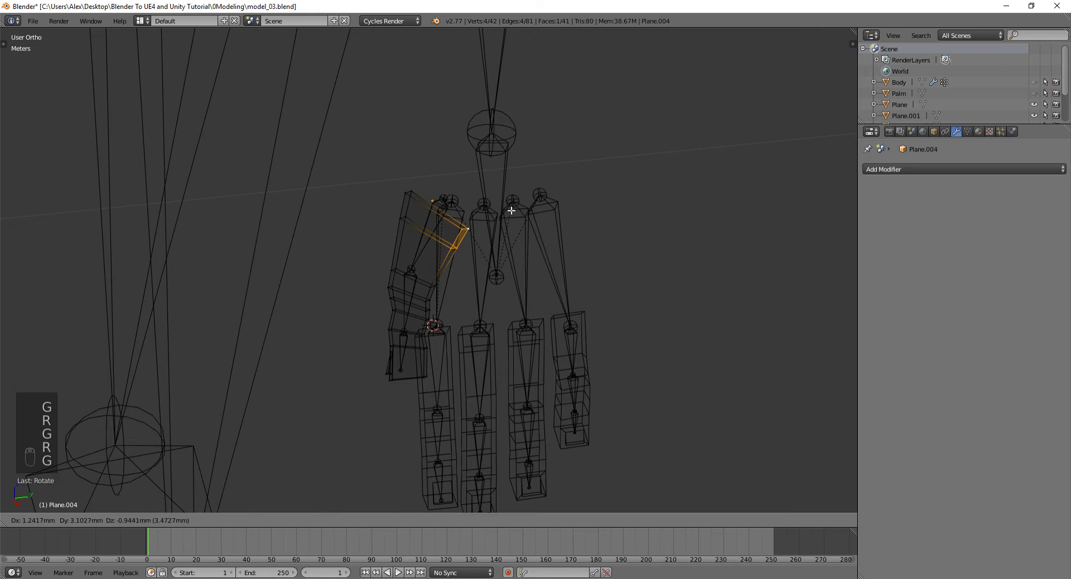
click(510, 212)
- Box-select the outer corner vertices of the thumb's base end and move them slightly toward the palm
key(a)
key(b)
drag(372, 175, 433, 203)
key(g)
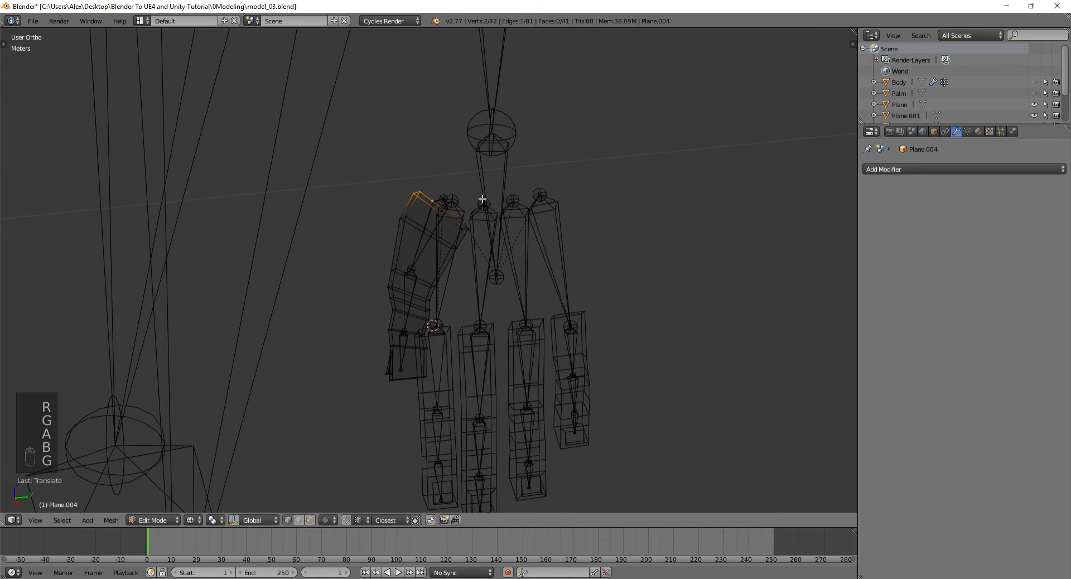
click(483, 199)
- Select the thumb's whole base segment, then move and rotate it to line up with the base of the thumb bone
middle_drag(482, 199, 389, 182)
right_click(447, 210)
key(ctrl+l)
key(a)
key(b)
drag(387, 177, 502, 262)
middle_drag(471, 246, 478, 253)
key(g)
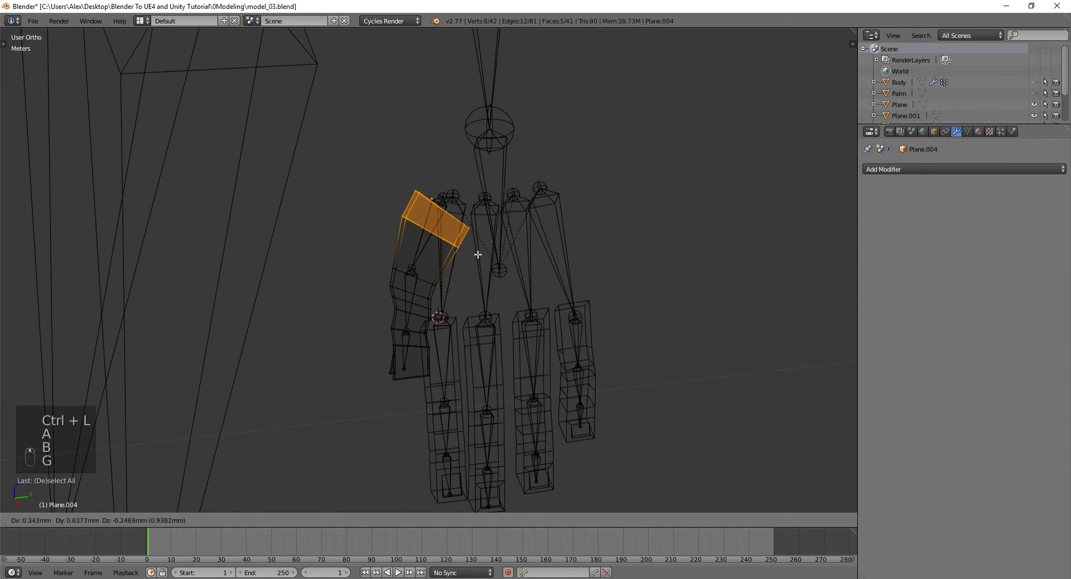
click(484, 248)
key(r)
key(g)
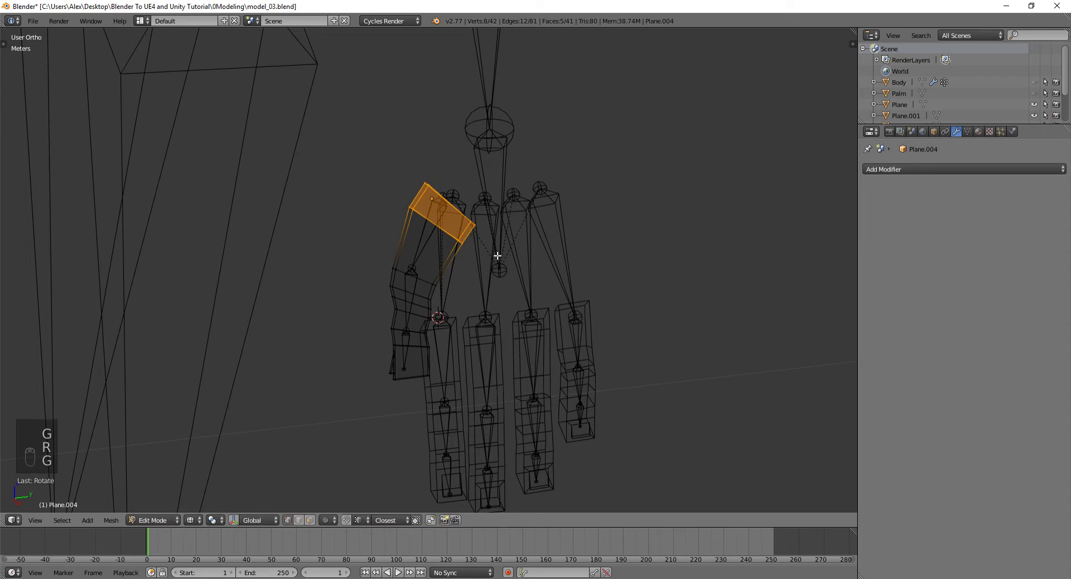
key(a)
key(a)
right_click(400, 281)
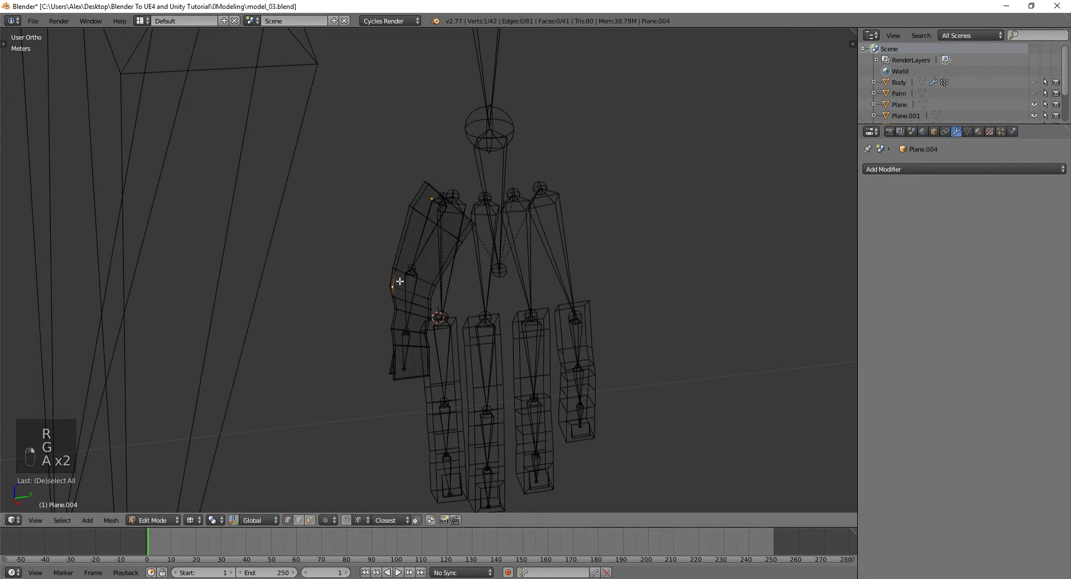
alt+right_click(401, 270)
key(ctrl+e)
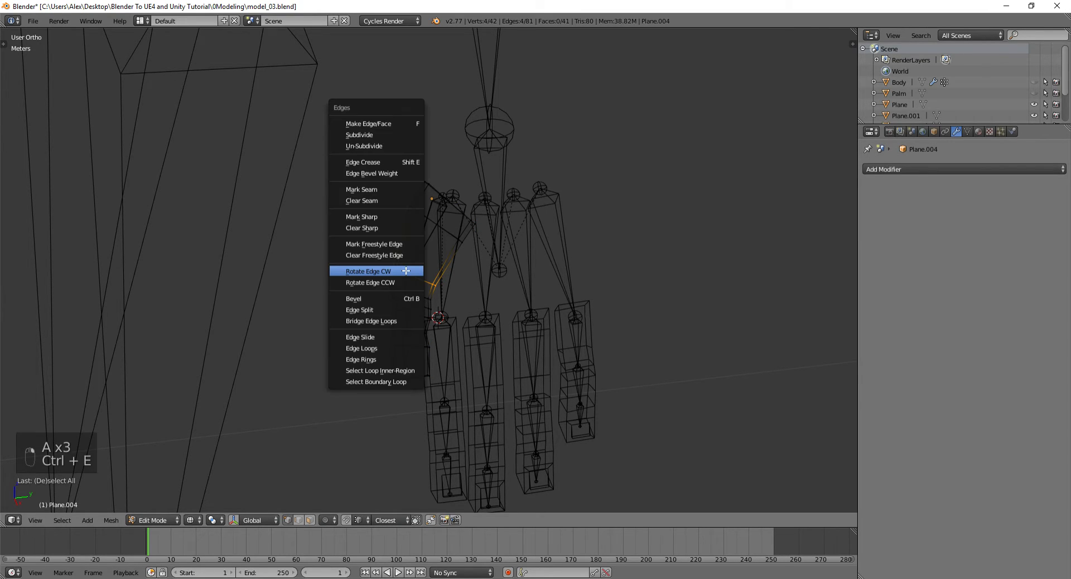
click(374, 337)
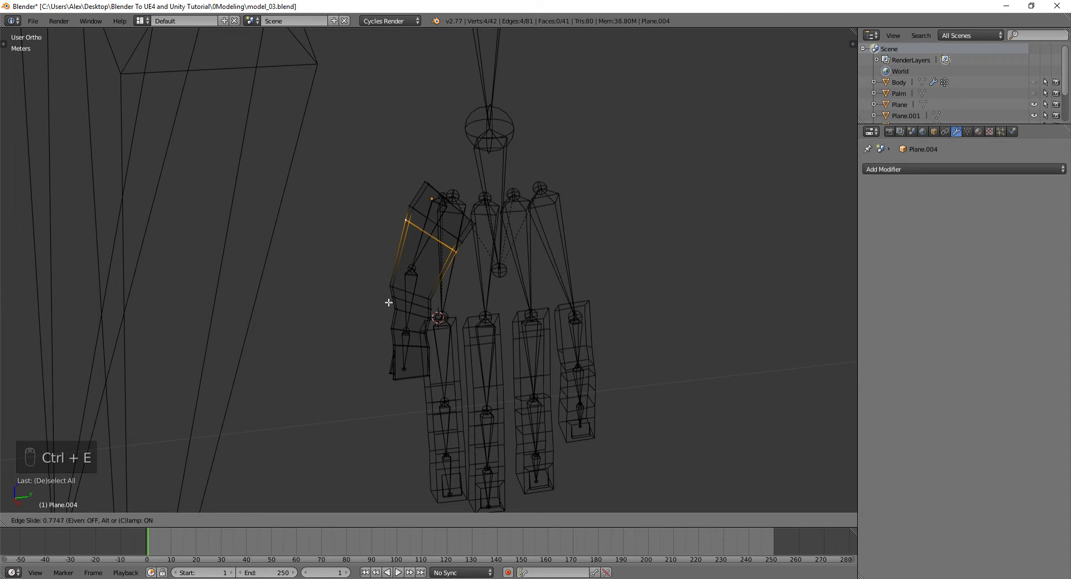
click(430, 313)
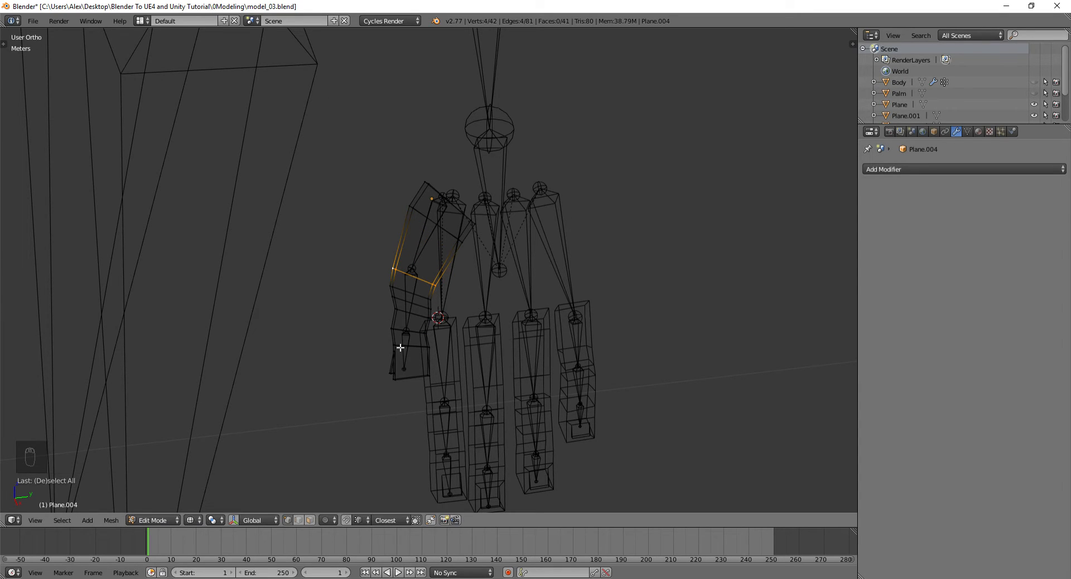
- Edge-slide the loop just above the thumb's second joint slightly toward the tip
right_click(399, 310)
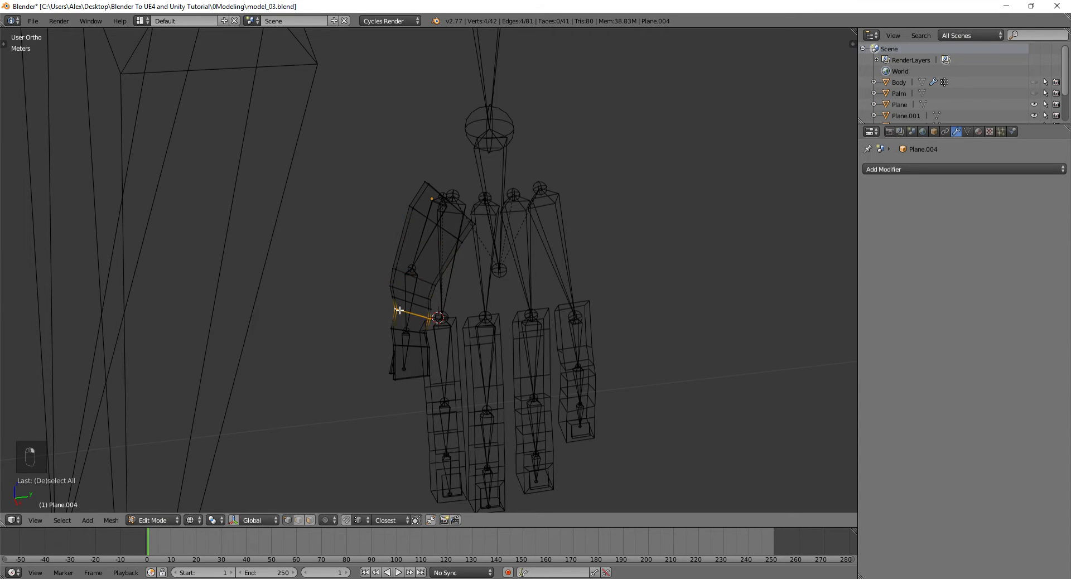
key(ctrl+e)
click(396, 313)
click(396, 316)
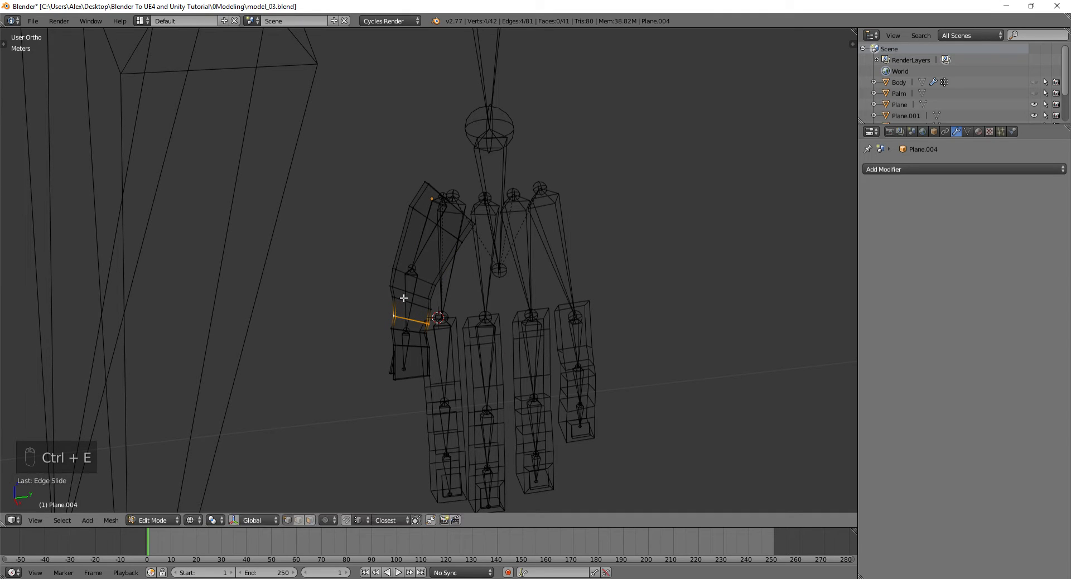
- Edge-slide the loop at the thumb's first joint slightly toward the base
alt+right_click(394, 299)
alt+right_click(407, 302)
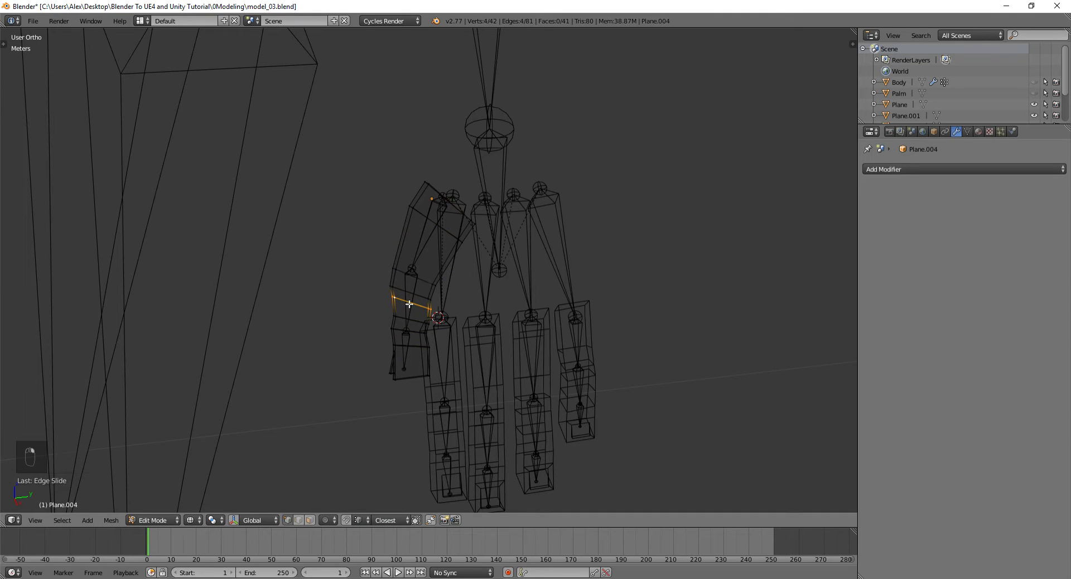
key(g)
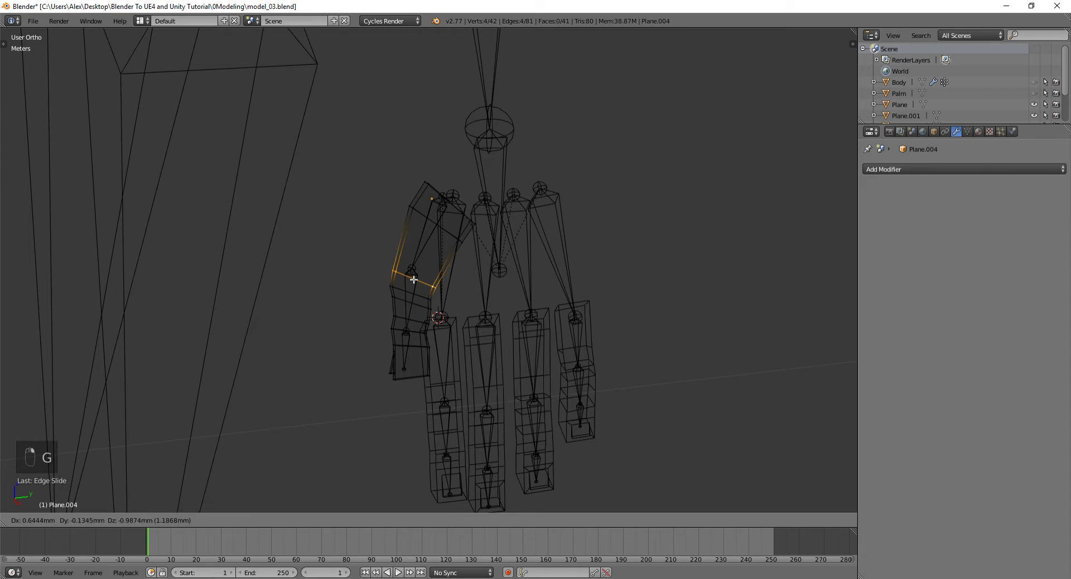
right_click(413, 278)
key(ctrl+w)
key(ctrl+e)
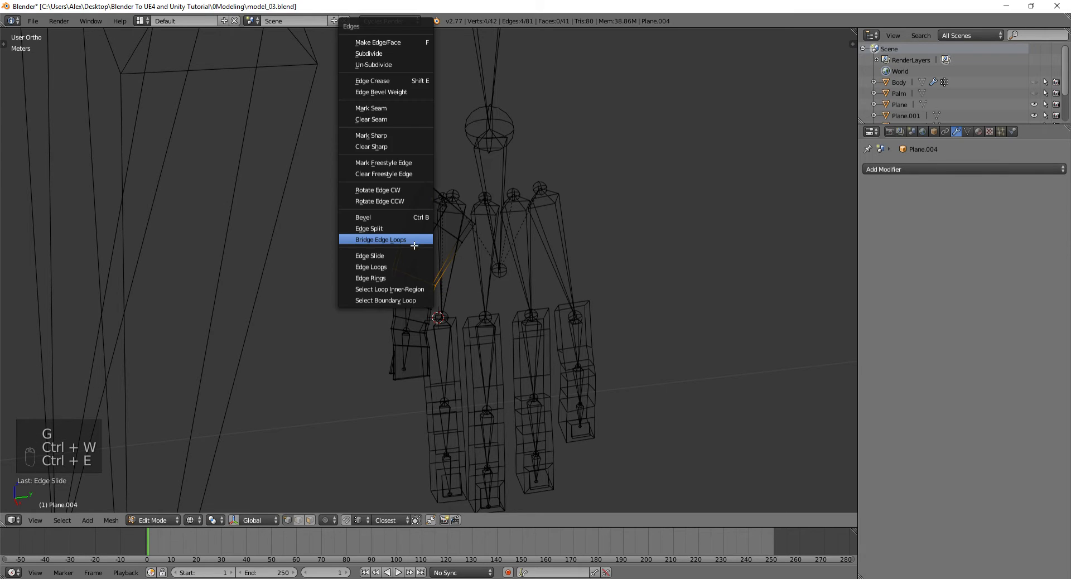
click(415, 243)
click(413, 255)
- Edge-slide the upper loop between the thumb's two joints slightly toward the tip
right_click(396, 292)
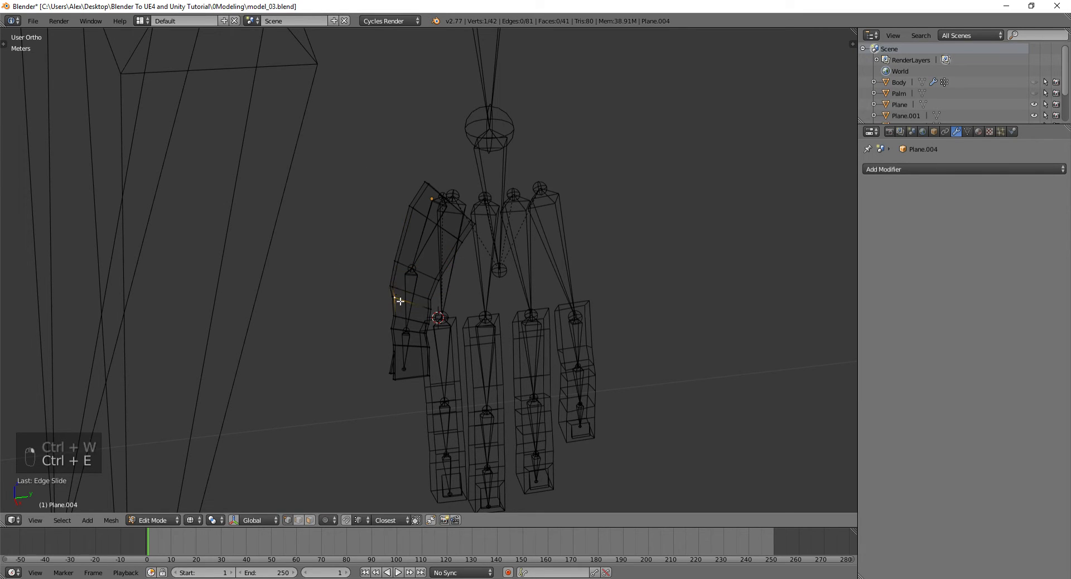
alt+right_click(402, 301)
key(ctrl+e)
click(402, 301)
click(402, 302)
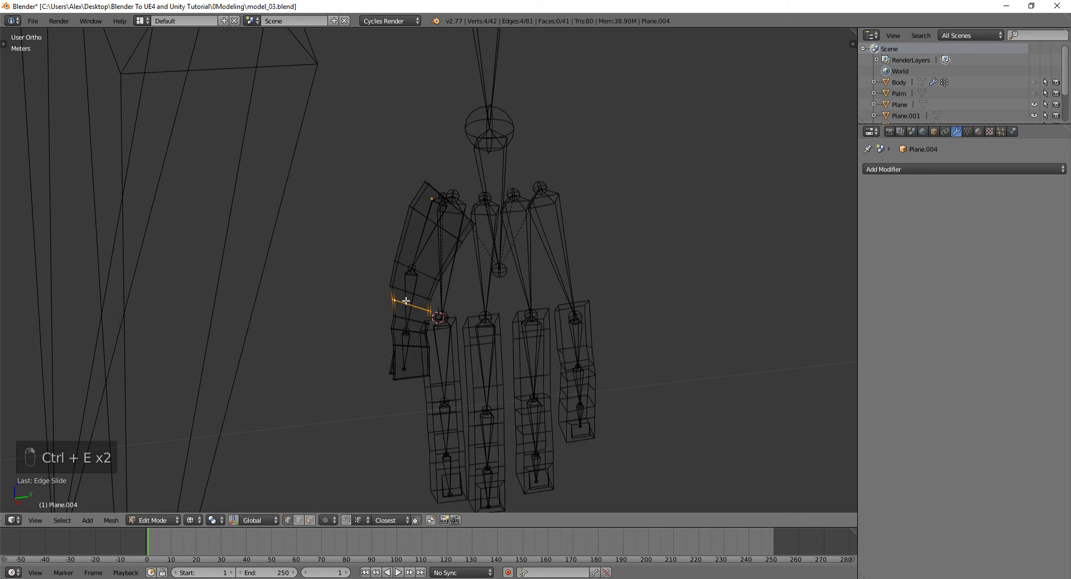
- Nudge the loop between the thumb's joints and move the outer-side vertices there to straighten the profile
key(g)
click(408, 304)
key(a)
key(b)
mouse_move(387, 307)
mouse_down()
mouse_move(411, 325)
mouse_move(401, 308)
mouse_up()
key(g)
click(403, 320)
key(a)
key(b)
key(a)
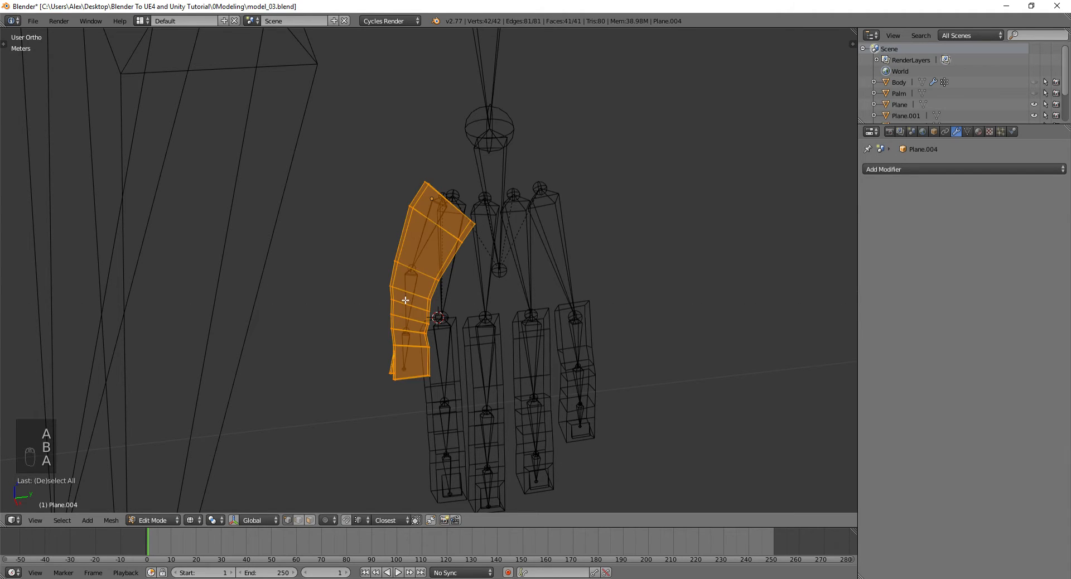
right_click(394, 301)
key(a)
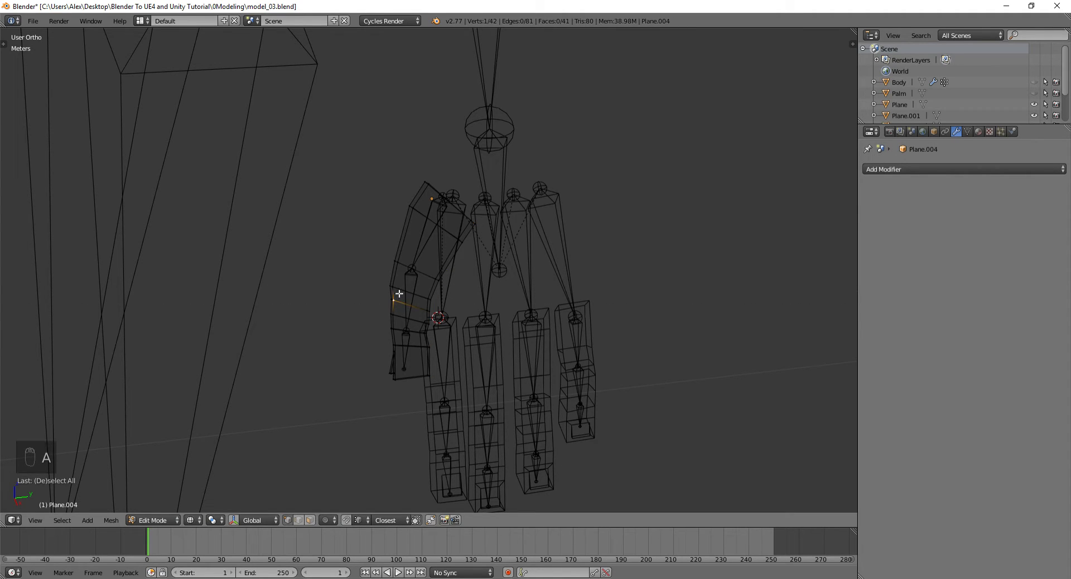
key(b)
drag(373, 275, 433, 313)
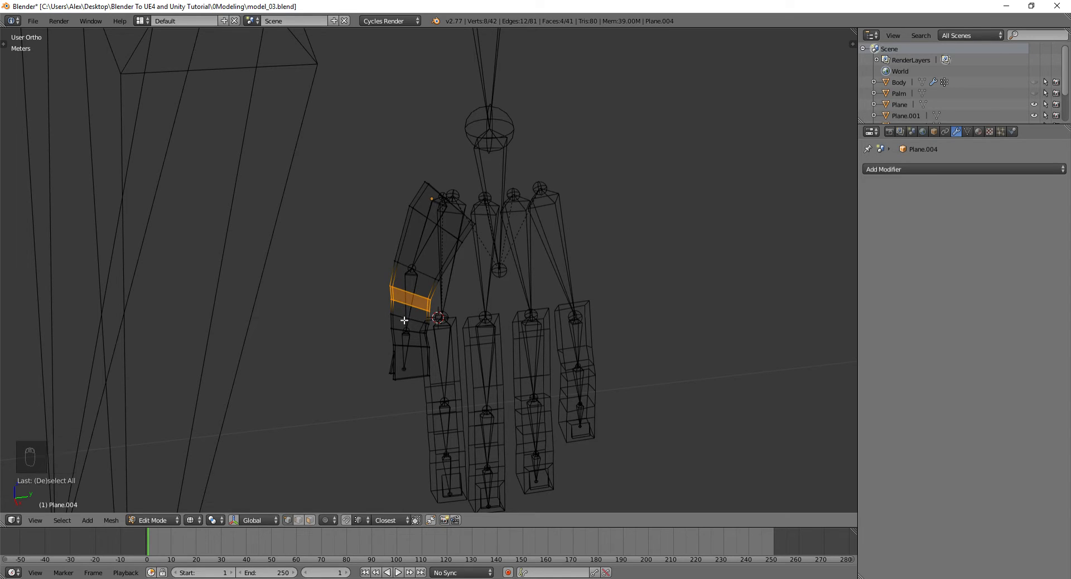
key(ctrl+e)
click(380, 275)
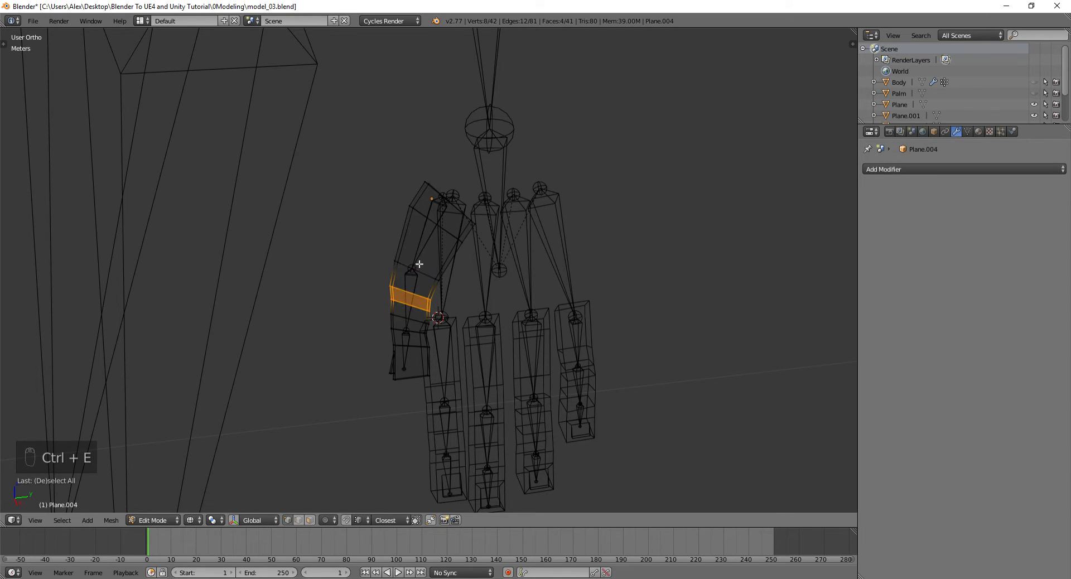
- Edge-slide the loop just below the thumb's first joint up onto the joint
alt+right_click(391, 288)
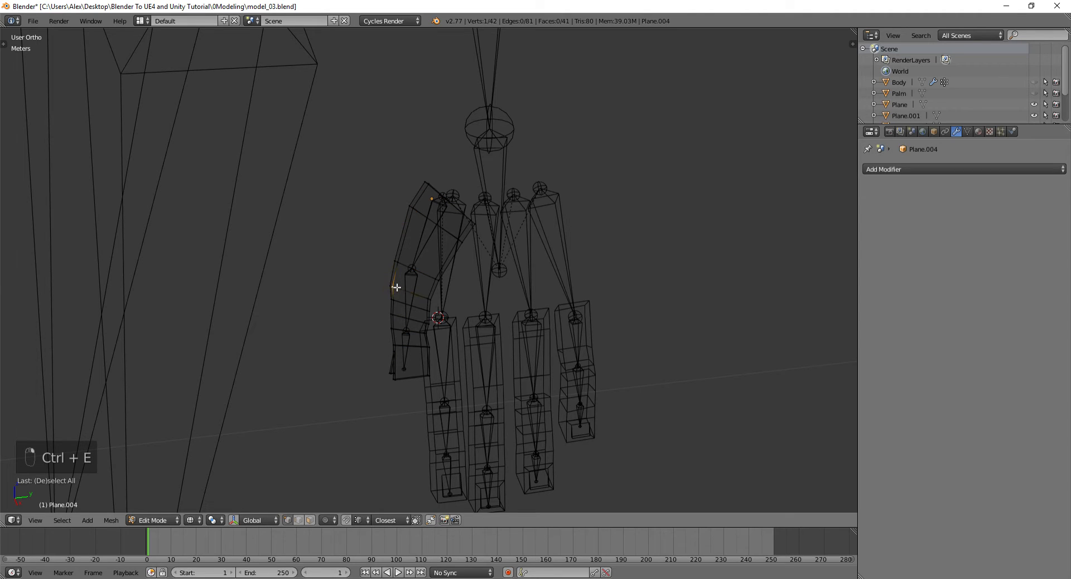
key(ctrl+e)
click(379, 282)
click(406, 276)
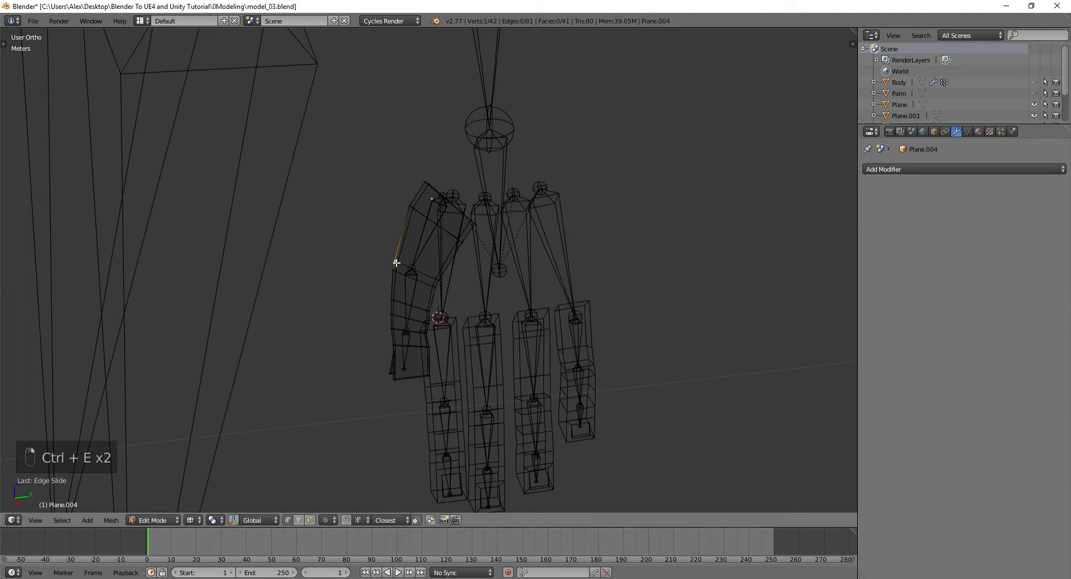
- Edge-slide the loop above the thumb's first joint farther toward the base
alt+right_click(395, 262)
alt+right_click(406, 262)
key(ctrl+e)
click(409, 263)
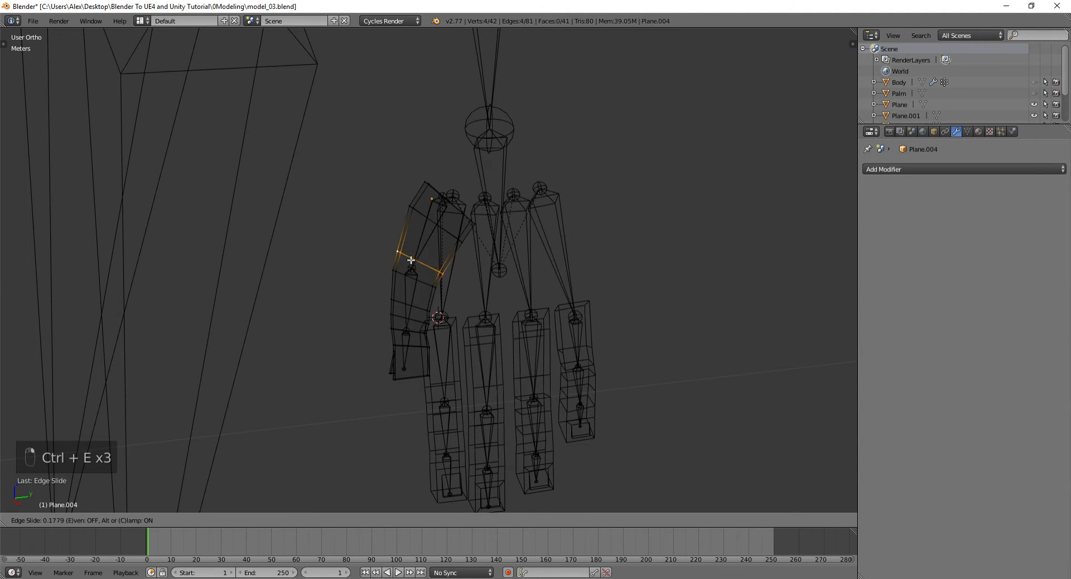
click(411, 260)
- Edge-slide the next loop between the thumb's joints up to just below the first joint
right_click(396, 298)
key(ctrl+e)
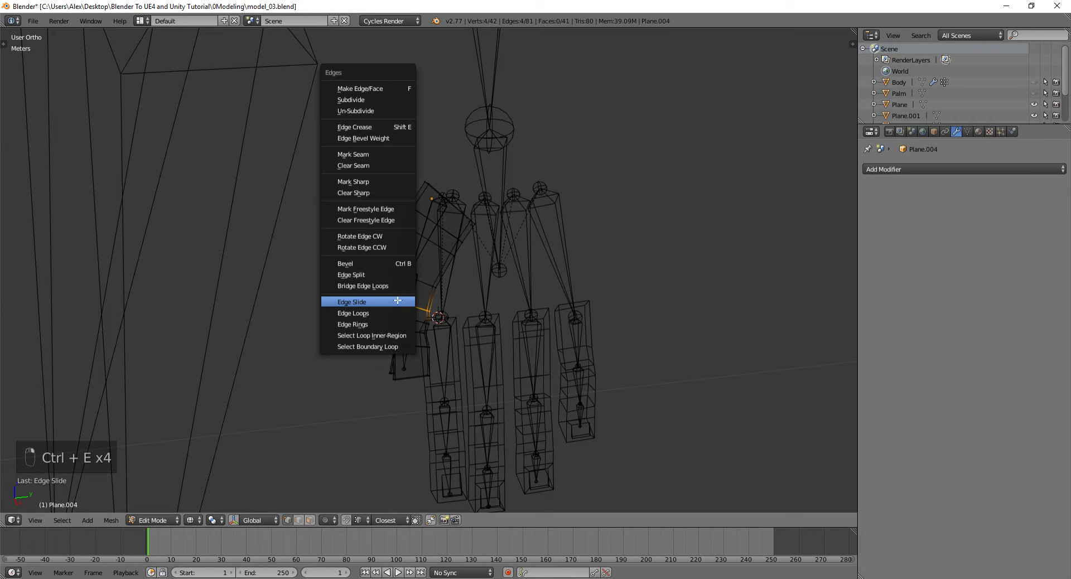
click(398, 297)
click(399, 276)
- Select the loop at the thumb's first joint and edge-slide it to just above the joint
right_click(398, 271)
alt+right_click(397, 272)
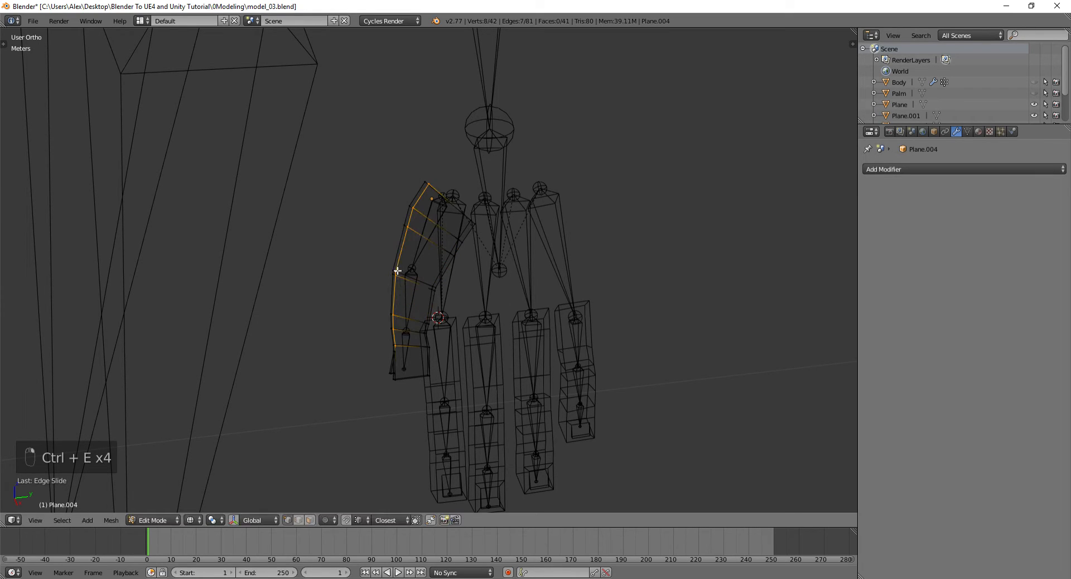
right_click(401, 274)
right_click(402, 272)
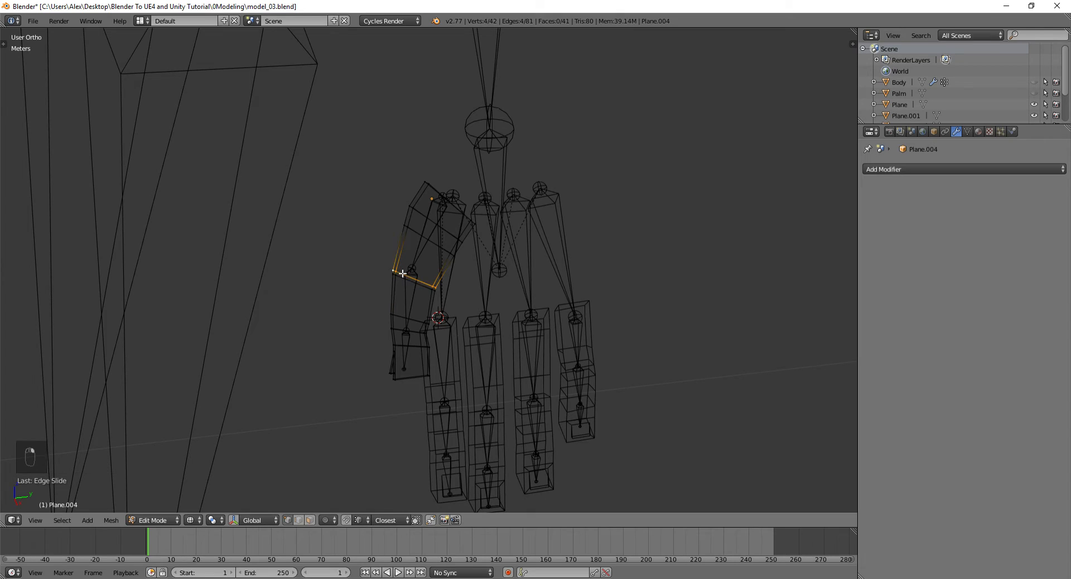
key(ctrl+e)
click(403, 273)
click(423, 257)
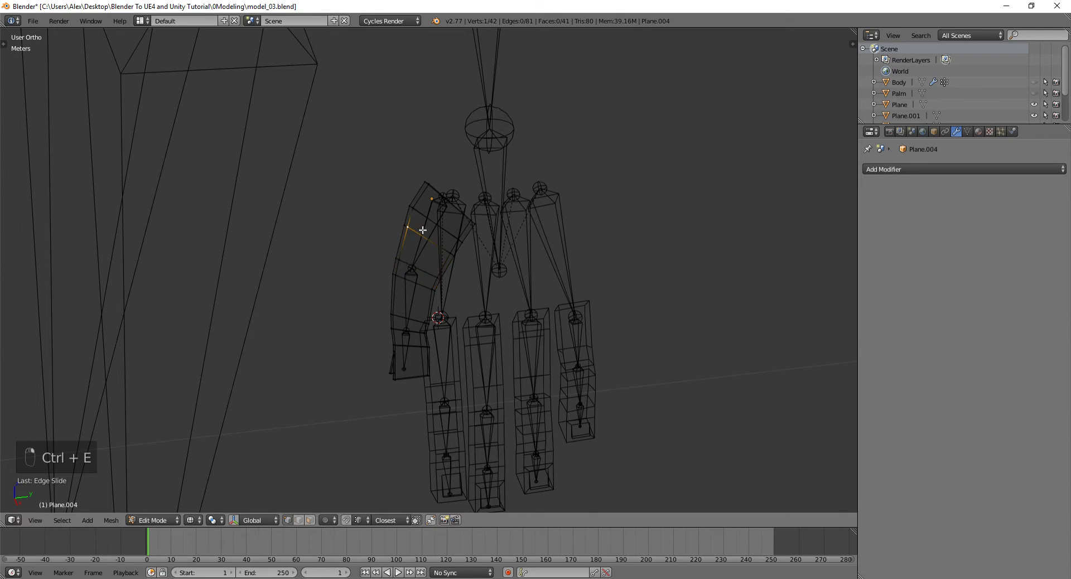
key(ctrl+e)
click(414, 232)
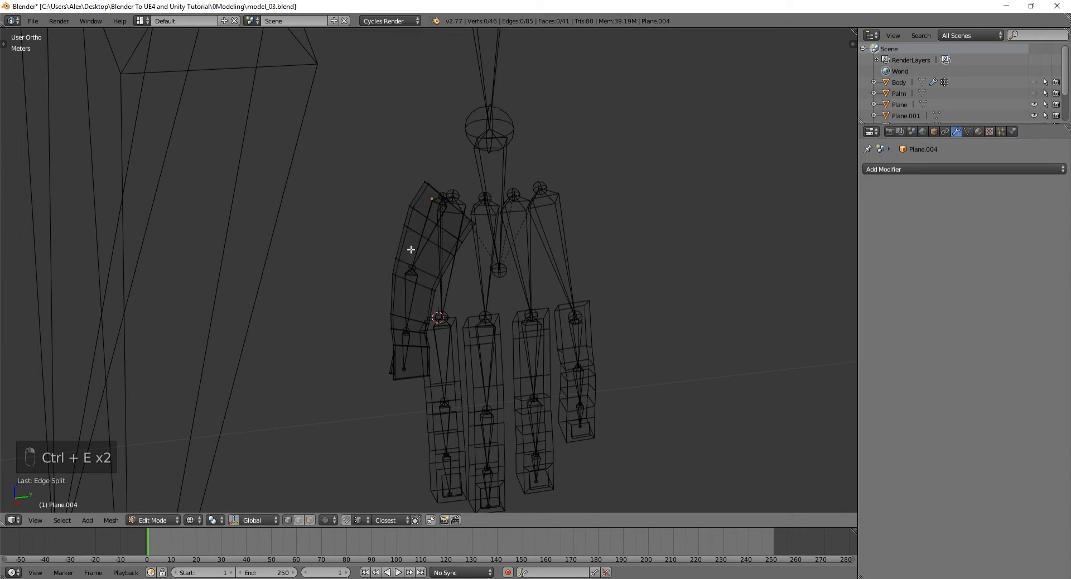
key(ctrl+z)
- Edge-slide the loop in the thumb's base section toward the first joint by a factor of about -0.41
key(ctrl+e)
click(397, 265)
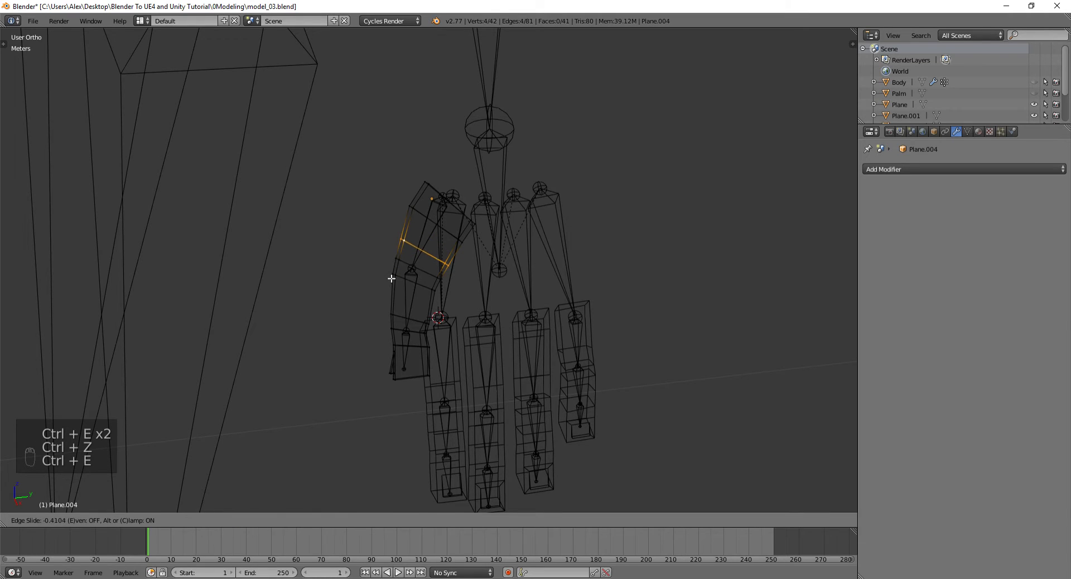
click(391, 278)
- Fine-tune the loop just below the thumb's first joint with a small edge slide
right_click(399, 276)
alt+right_click(400, 276)
key(ctrl+e)
click(400, 277)
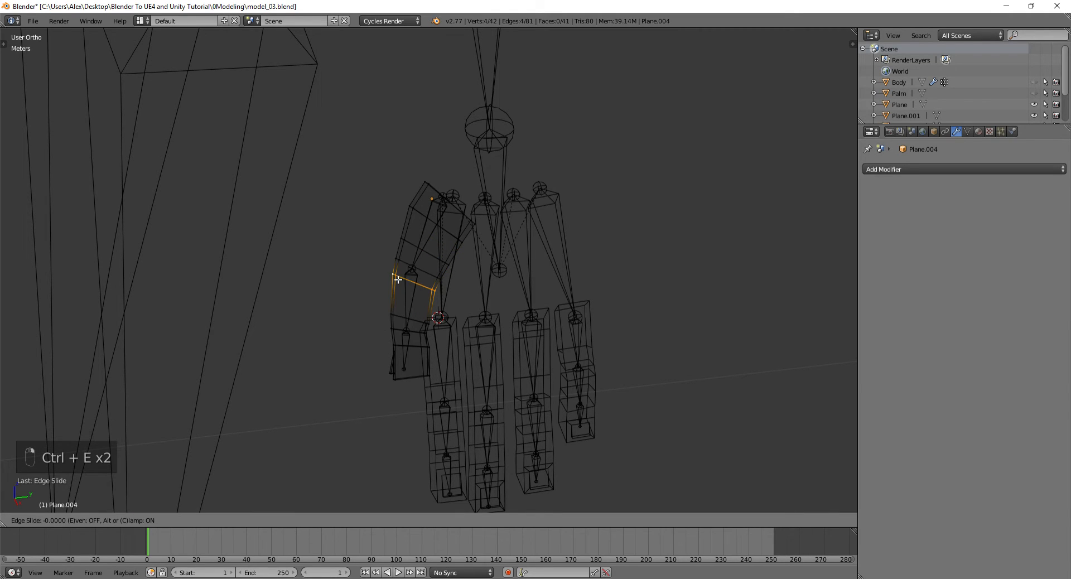
click(397, 282)
- In the front view, box-select the thumb's base vertices and move them with proportional editing enabled, using Root falloff and size 5.56
middle_drag(411, 275, 497, 303)
key(KP_1)
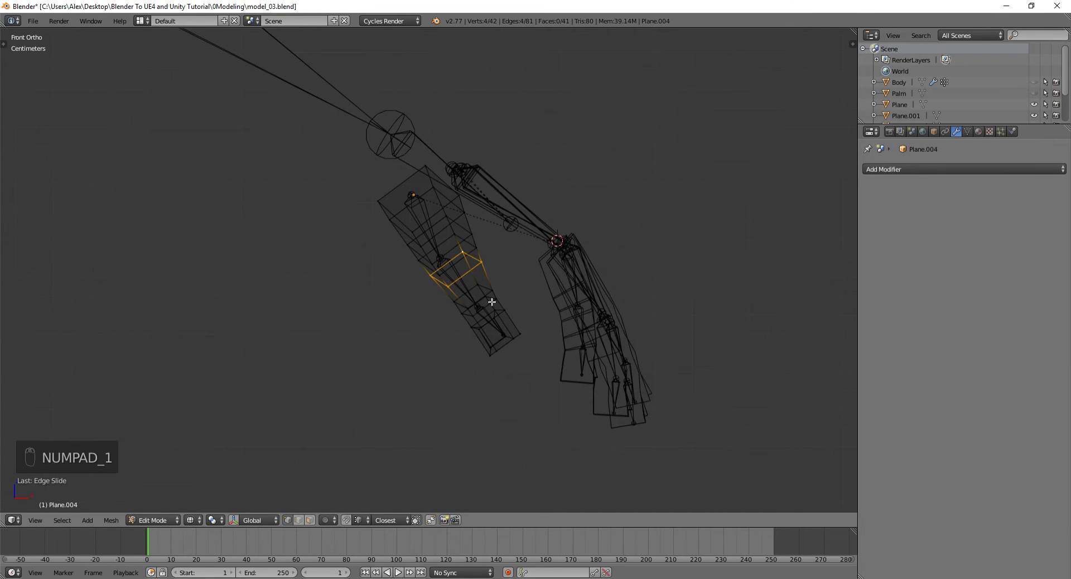
scroll(486, 299, up, 4)
scroll(451, 289, down, 3)
key(a)
key(a)
key(b)
drag(327, 127, 500, 224)
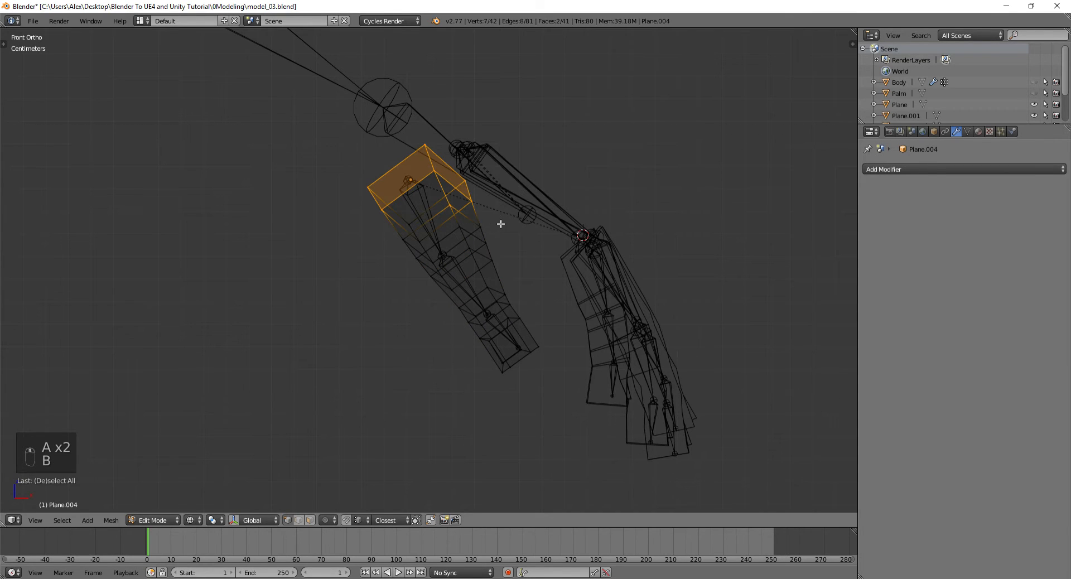
key(o)
key(g)
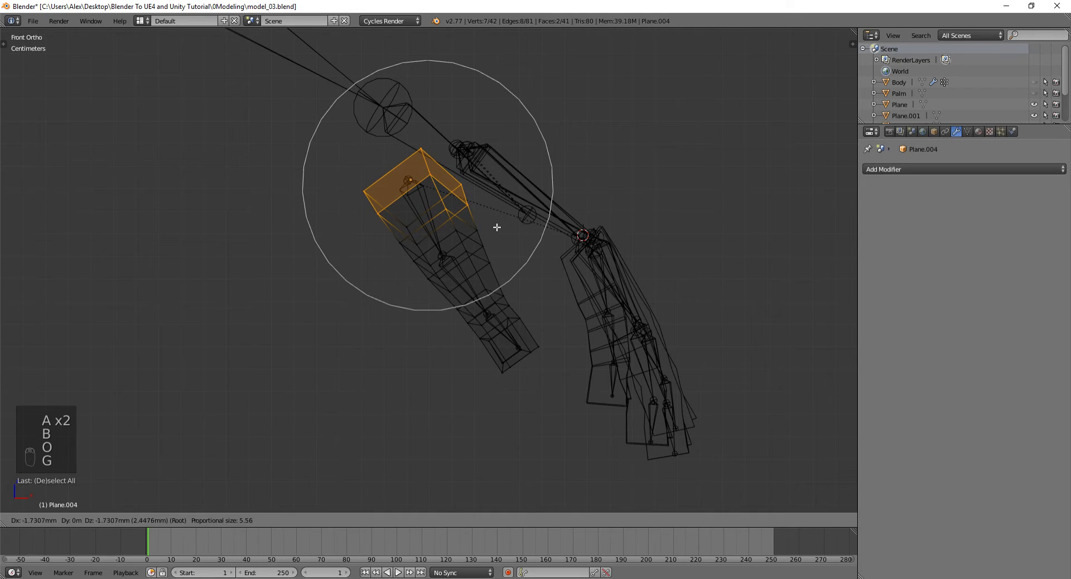
- Move and rotate the thumb mesh's base with proportional editing to line it up with the thumb bone
click(497, 227)
key(r)
click(527, 194)
key(g)
click(531, 214)
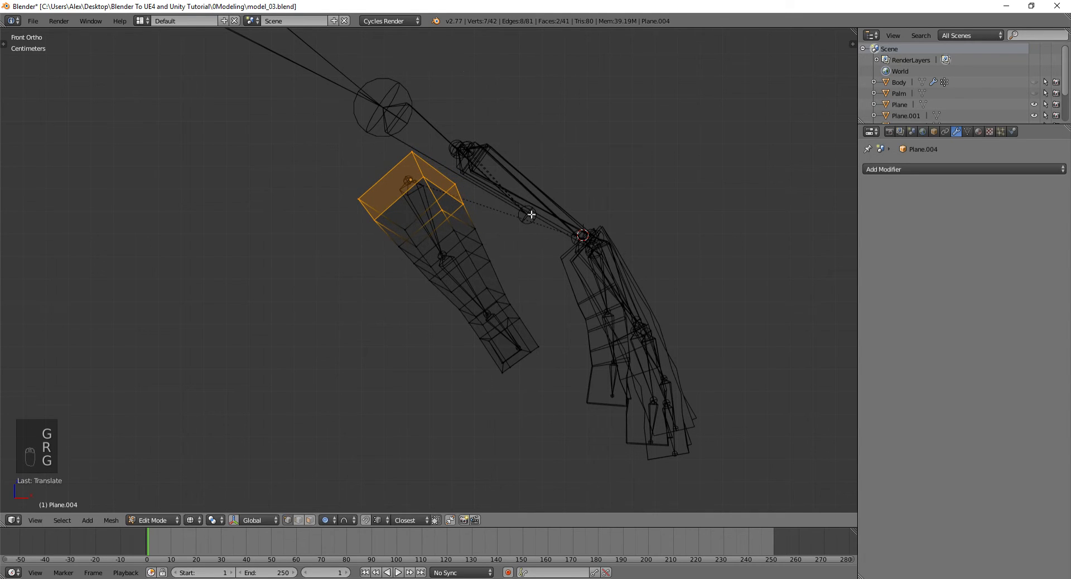
- Switch the thumb mesh to vertex selection and select the edge loop around its middle
scroll(519, 223, up, 3)
right_click(497, 236)
alt+right_click(493, 237)
right_click(499, 238)
key(ctrl+Tab)
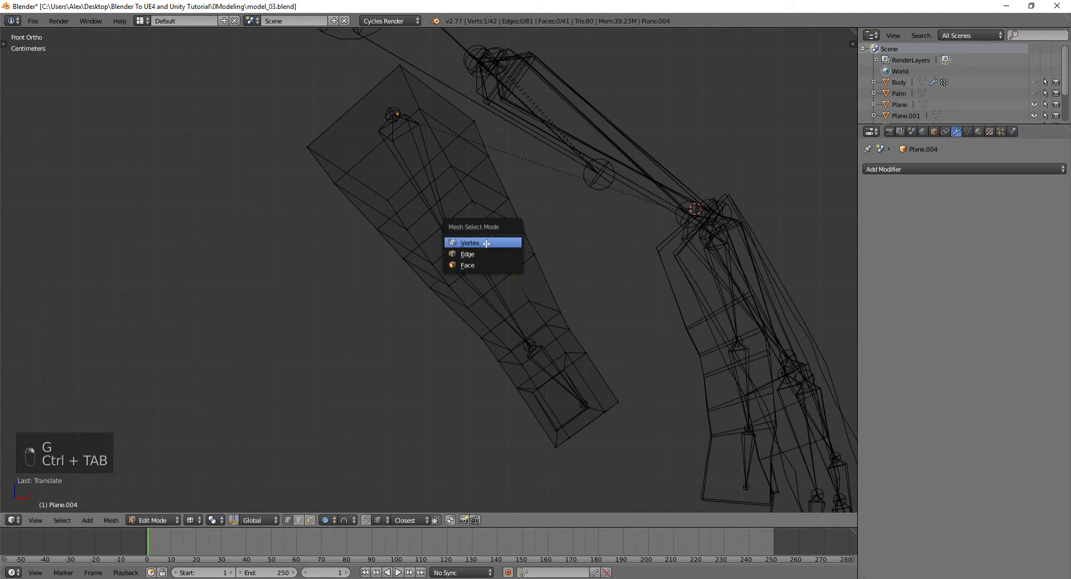
click(486, 243)
alt+right_click(507, 241)
key(a)
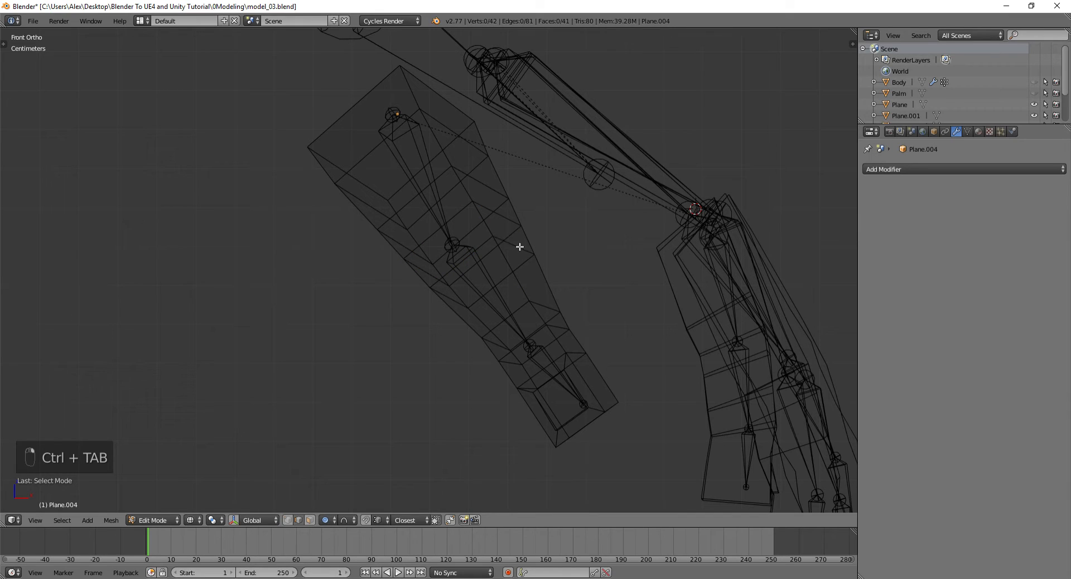
key(s)
right_click(580, 239)
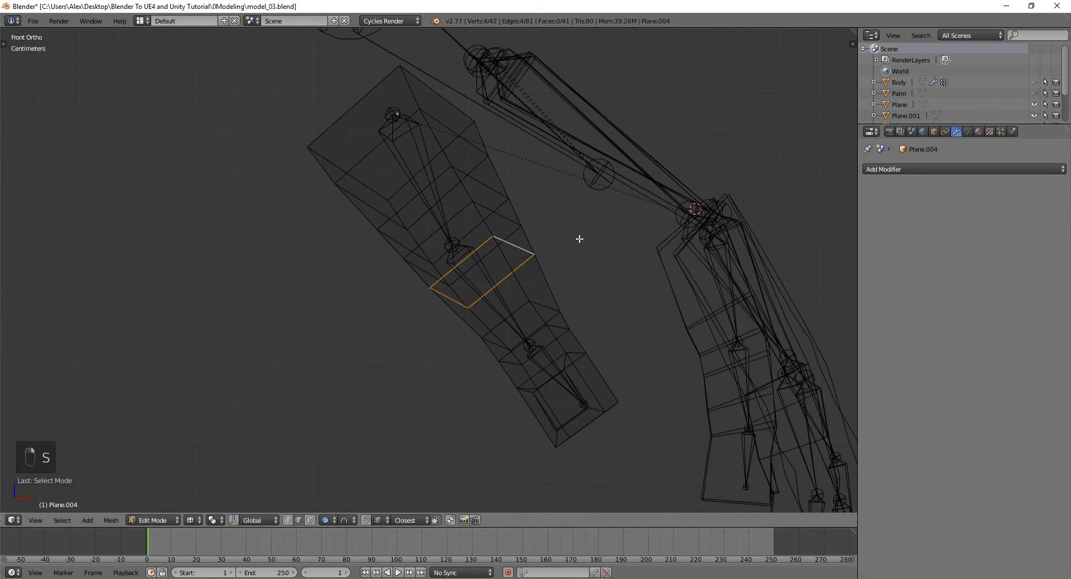
key(s)
scroll(575, 241, down, 4)
scroll(573, 241, up, 4)
right_click(573, 242)
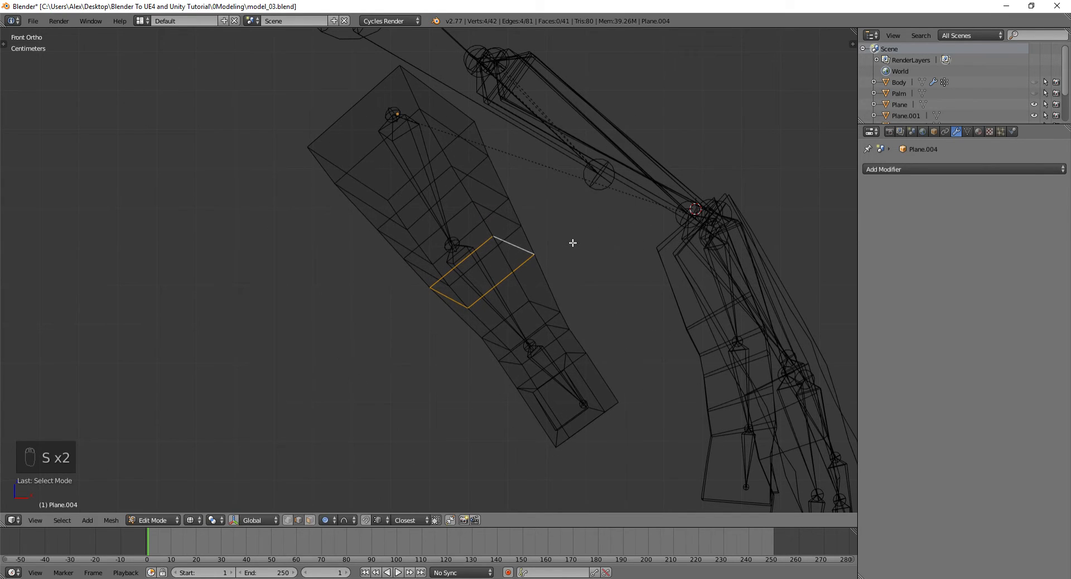
- Turn off proportional editing and scale the thumb's middle edge loop down slightly
key(o)
key(s)
click(565, 246)
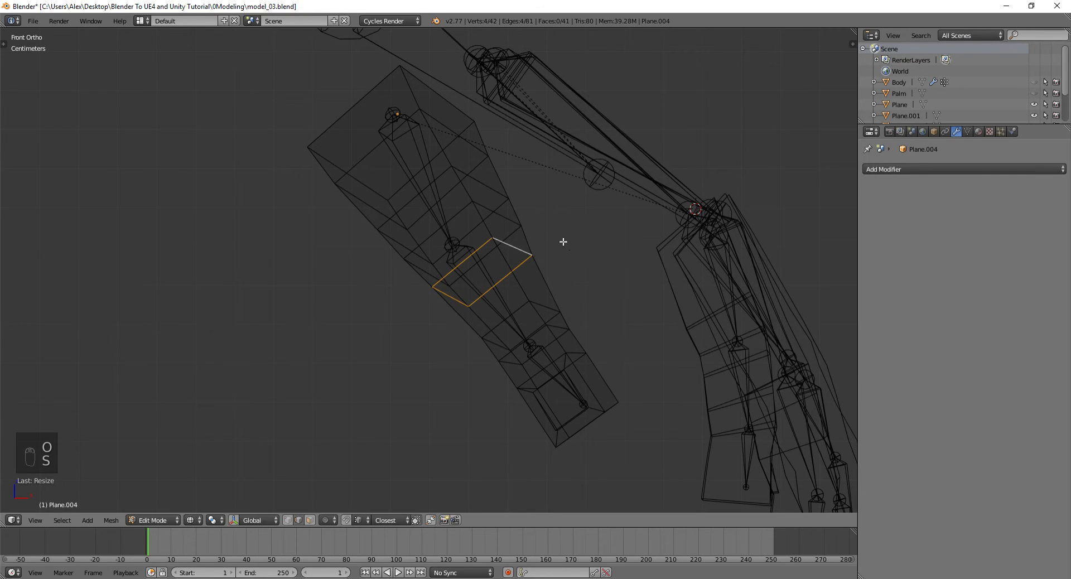
- Return to solid shading and nudge the two outer edges near the thumb's middle slightly inward
key(Tab)
scroll(560, 240, down, 3)
mouse_move(556, 233)
middle_down()
mouse_move(462, 296)
mouse_move(445, 283)
mouse_move(493, 254)
mouse_move(436, 303)
mouse_move(506, 274)
mouse_move(528, 245)
mouse_move(519, 243)
middle_up()
key(Tab)
key(z)
key(Tab)
key(Tab)
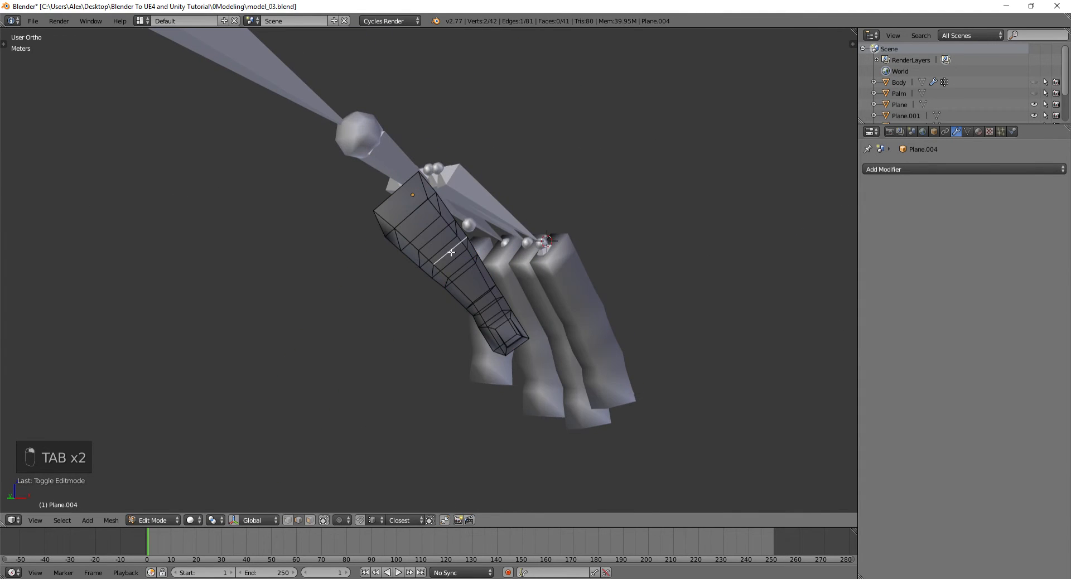
key(g)
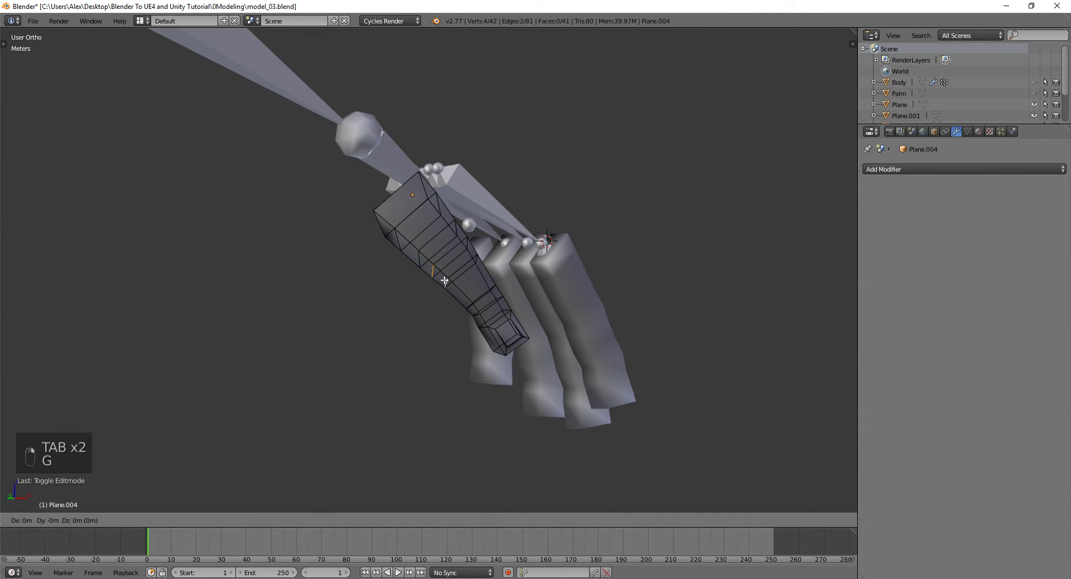
click(448, 278)
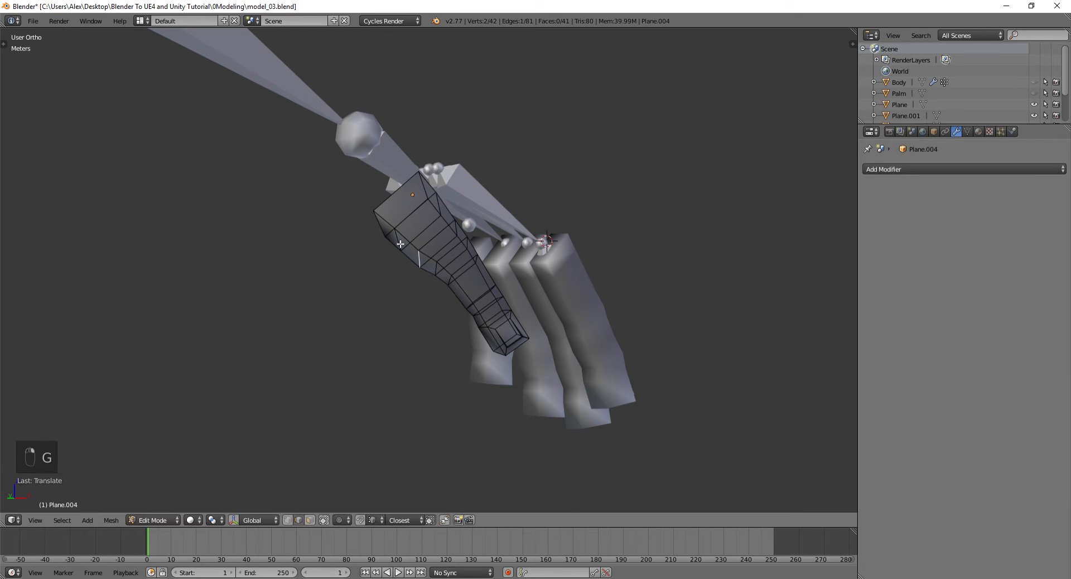
- Try moving an outer edge near the thumb's base and undo the change
right_click(399, 243)
key(g)
click(396, 238)
middle_drag(440, 226, 409, 215)
key(ctrl+z)
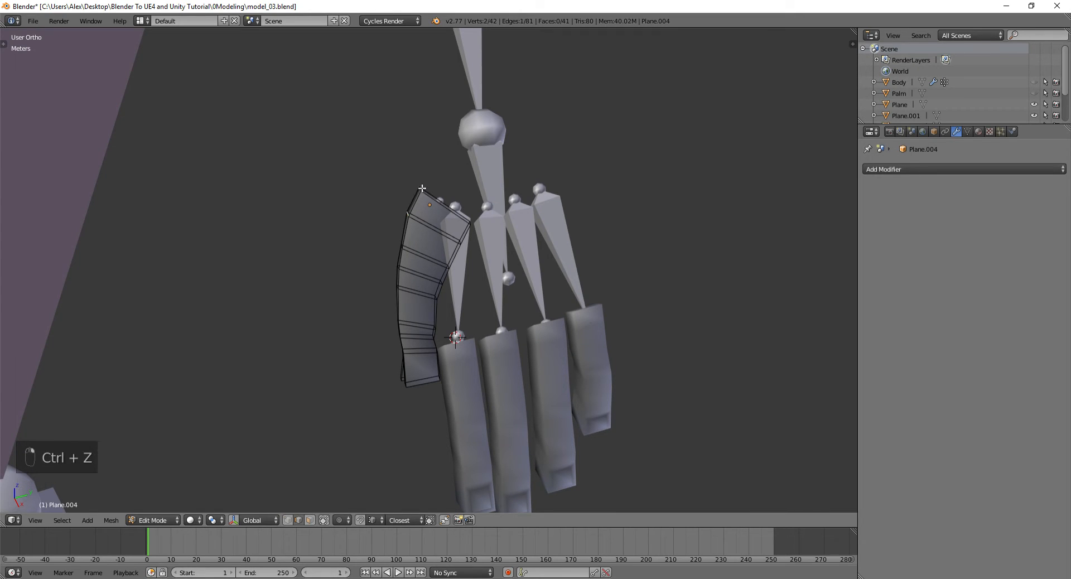
key(ctrl+z)
- Reposition the two outer edges near the thumb's base and leave mesh editing
key(g)
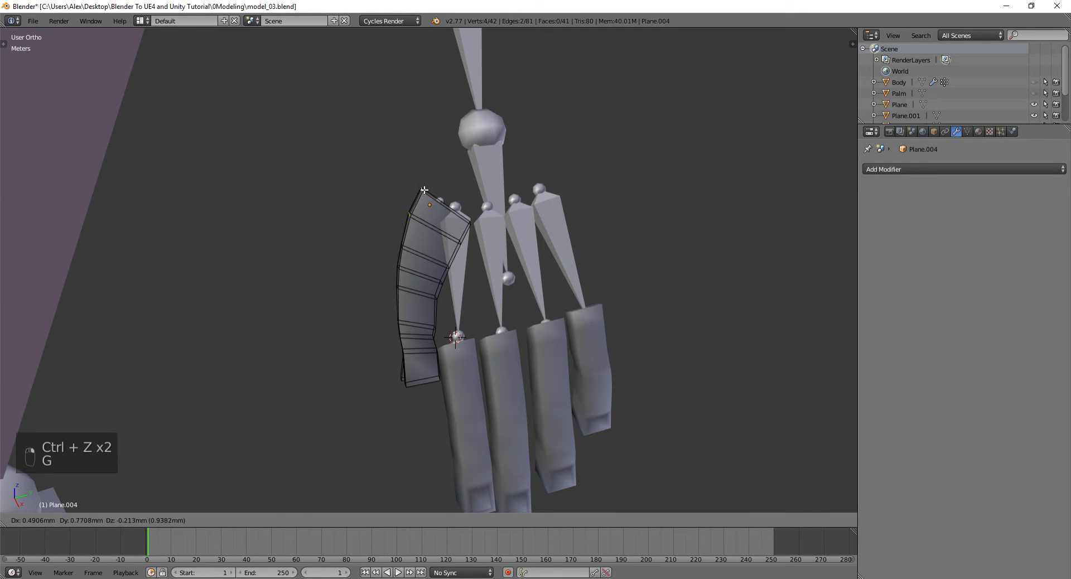
click(420, 192)
middle_drag(419, 192, 533, 276)
key(Tab)
key(a)
key(a)
right_click(537, 250)
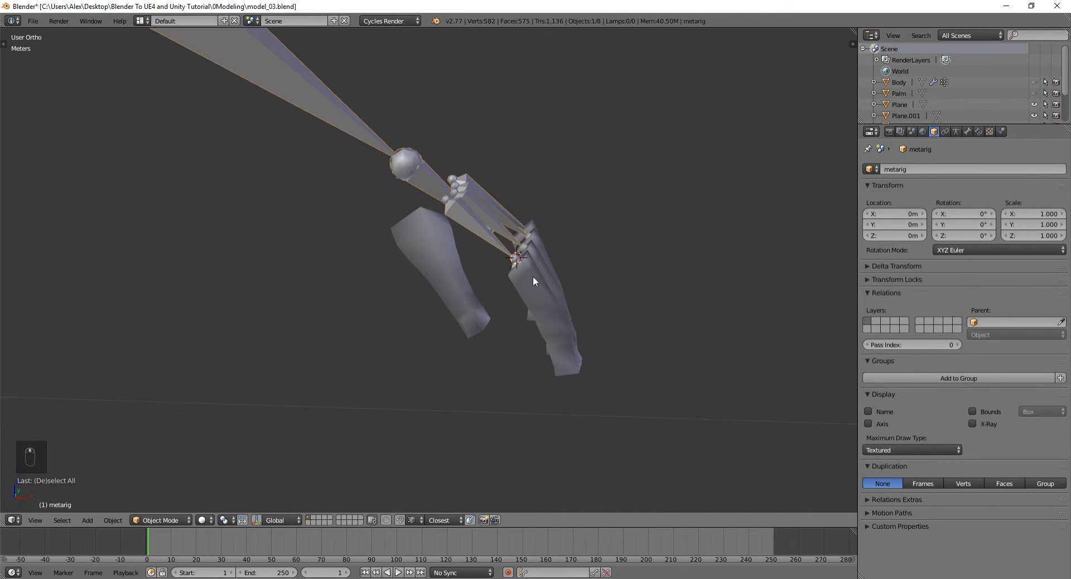
right_click(451, 240)
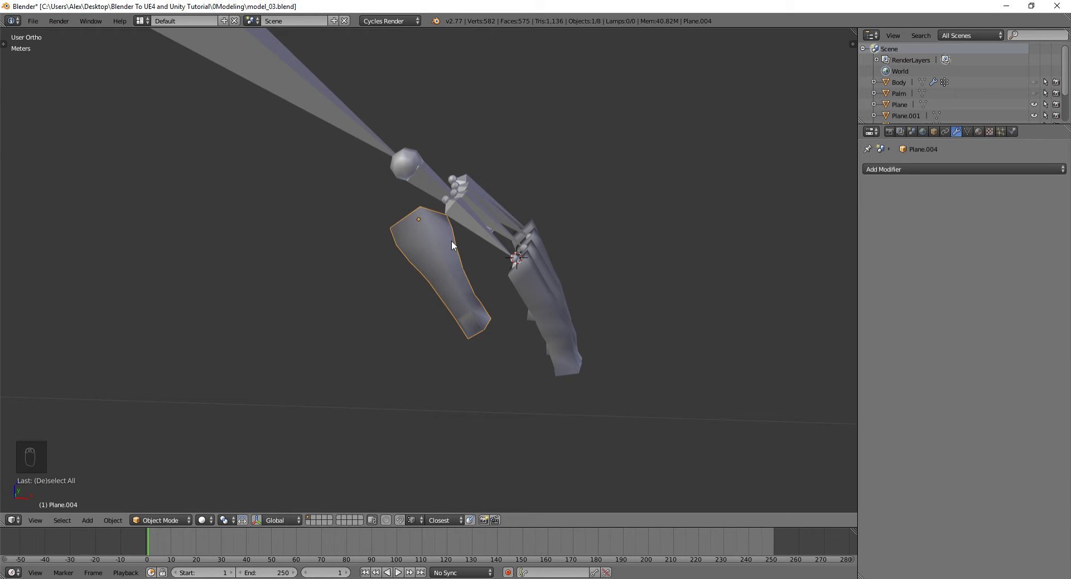
- Add a plane at the wrist inside the thumb mesh and scale it down to roughly palm width
middle_drag(517, 175, 440, 261)
key(Tab)
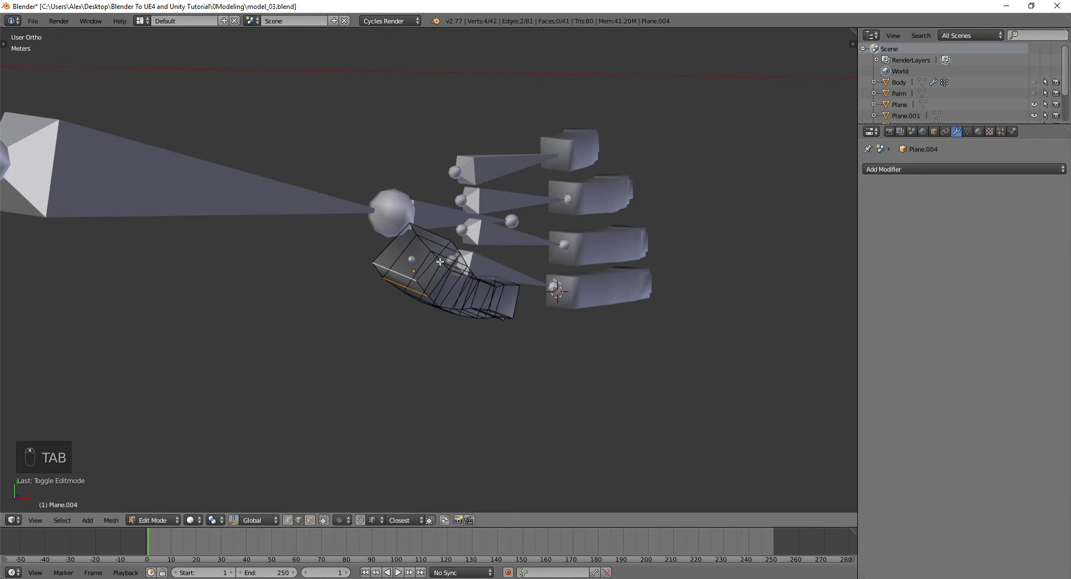
middle_drag(517, 248, 421, 229)
key(shift+a)
click(422, 228)
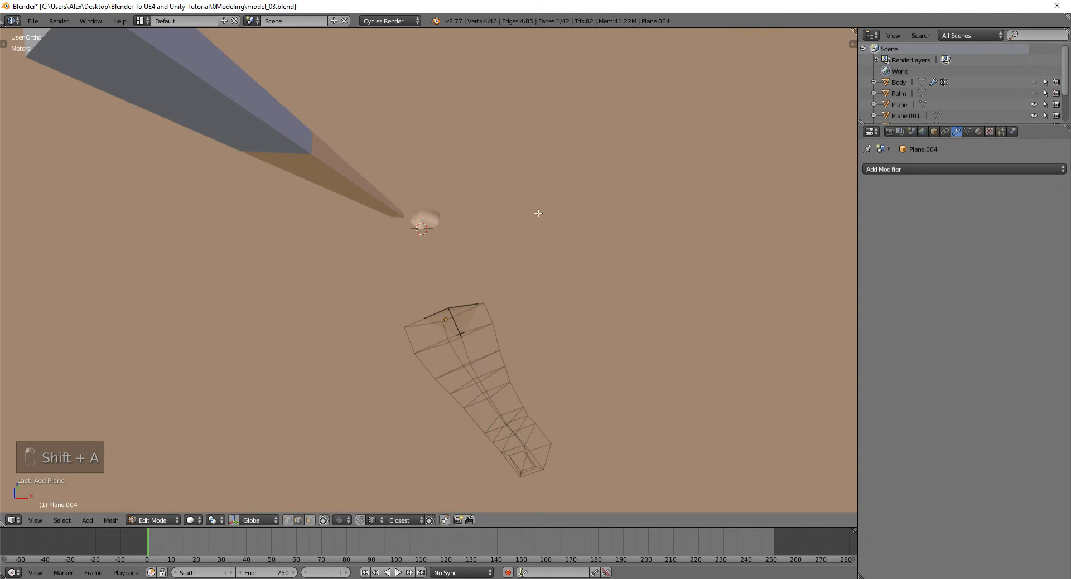
key(s)
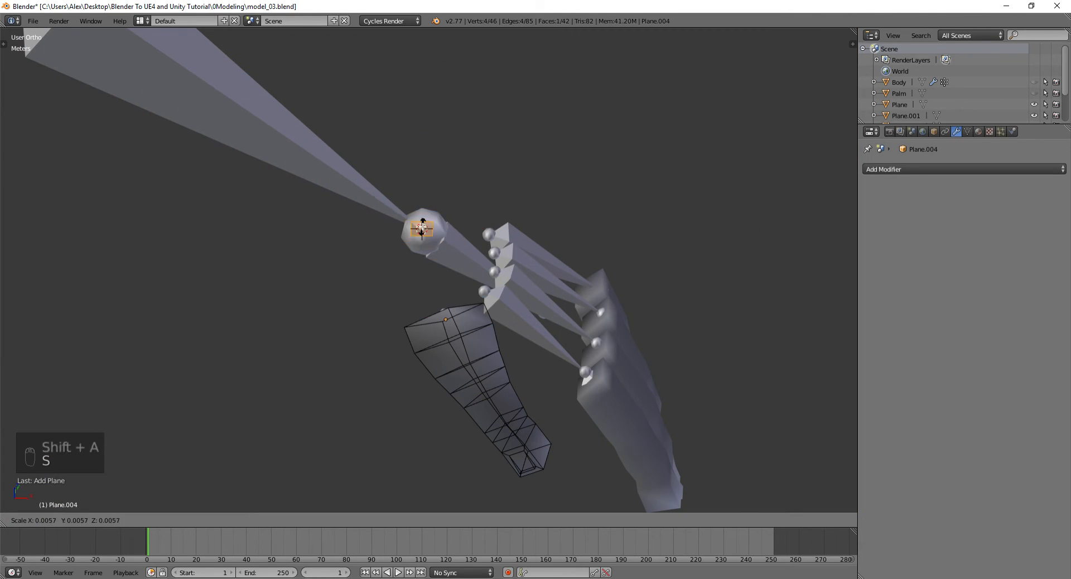
click(429, 226)
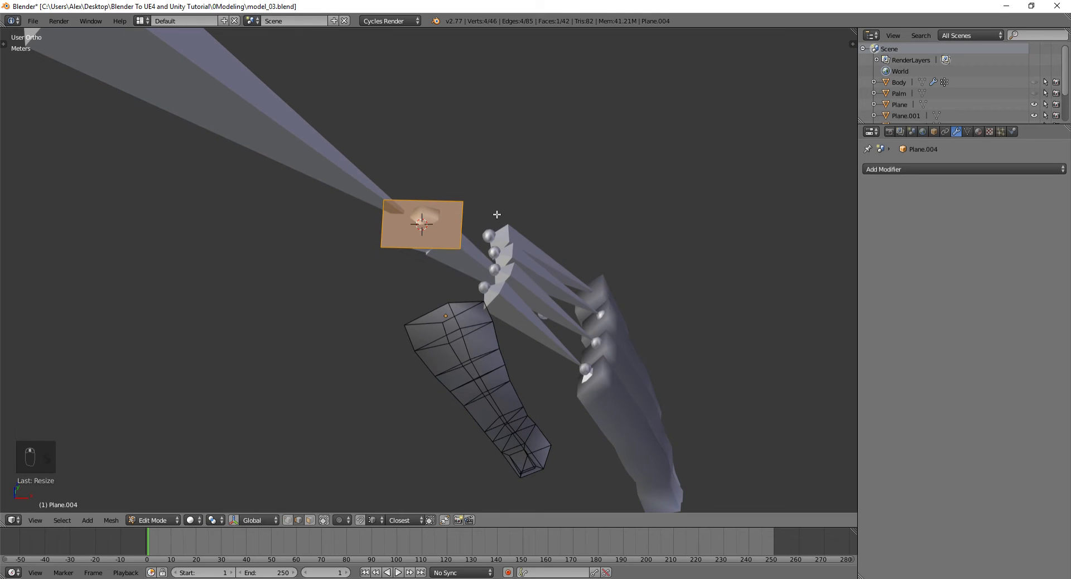
- Delete the whole added plane from the thumb mesh
key(x)
key(x)
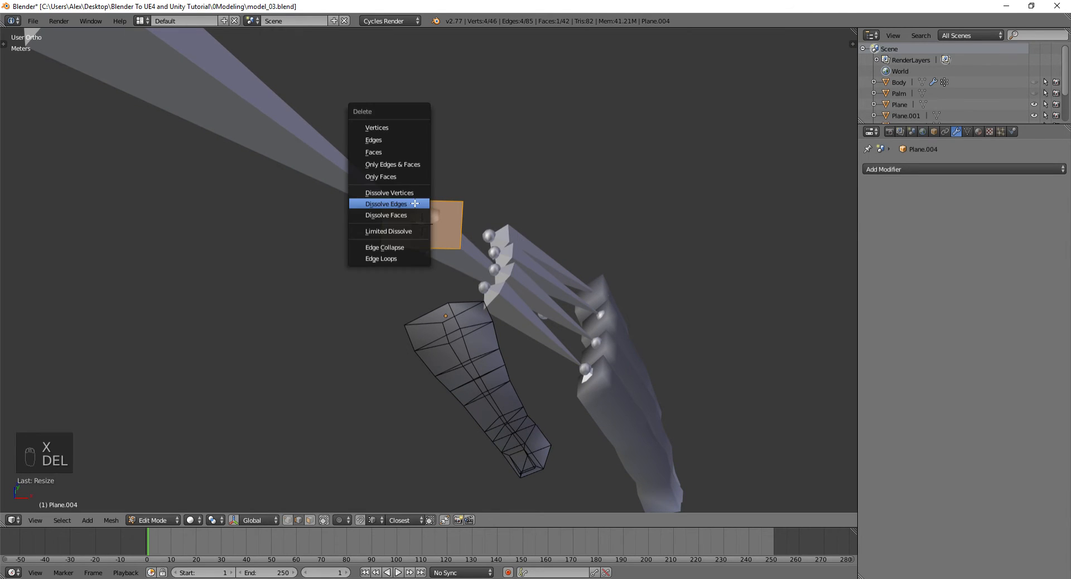
click(415, 204)
key(Tab)
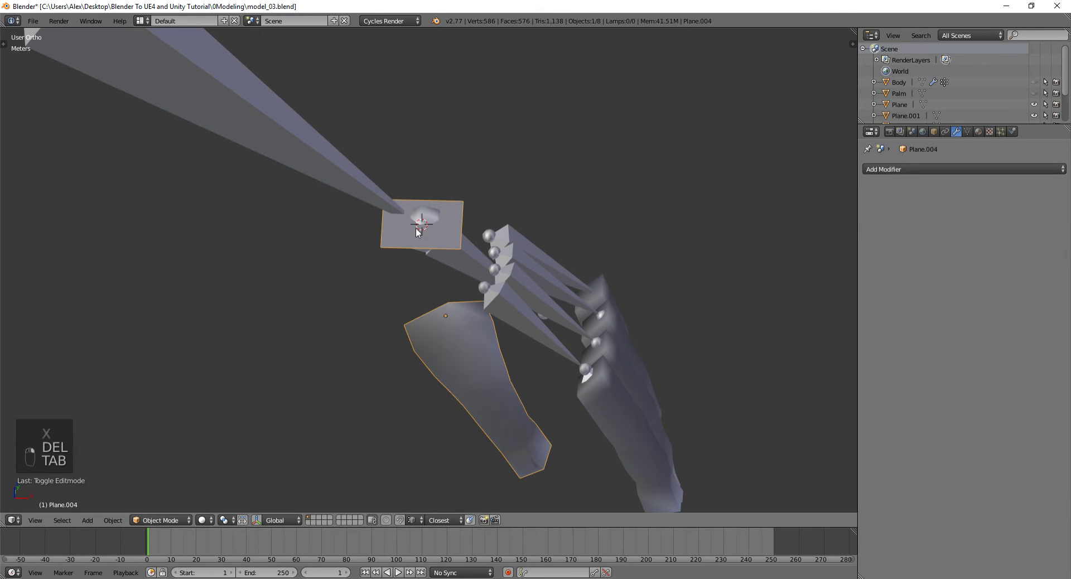
key(Tab)
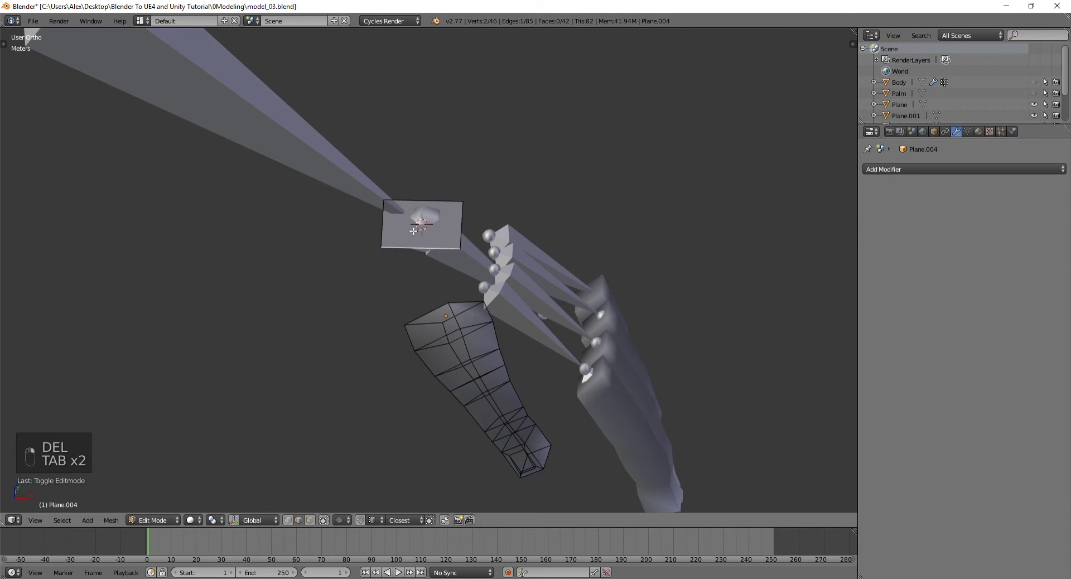
key(ctrl+l)
key(x)
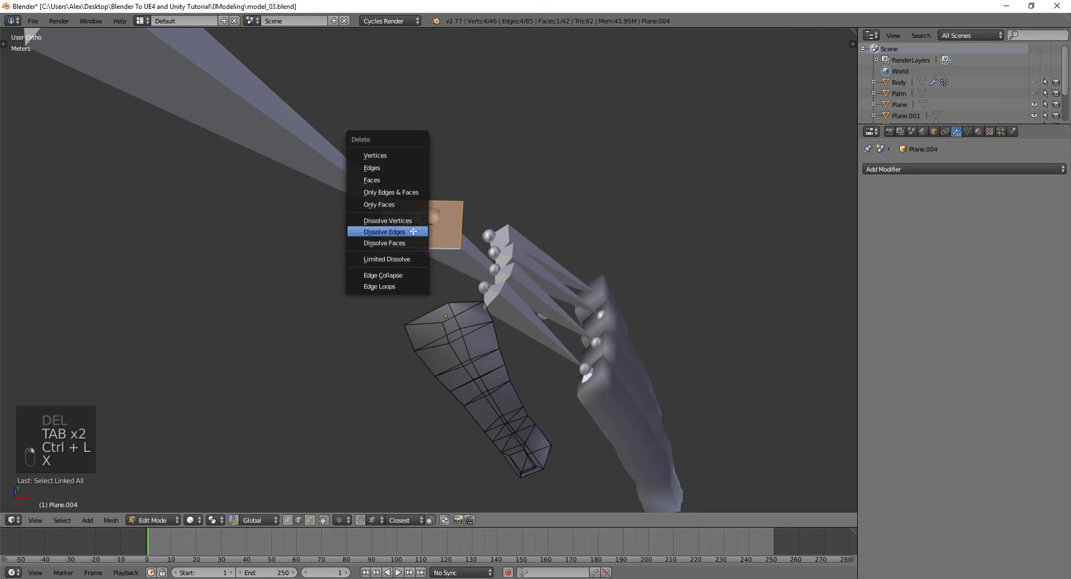
click(401, 182)
- Make the hidden Palm object visible in the scene
scroll(922, 98, down, 2)
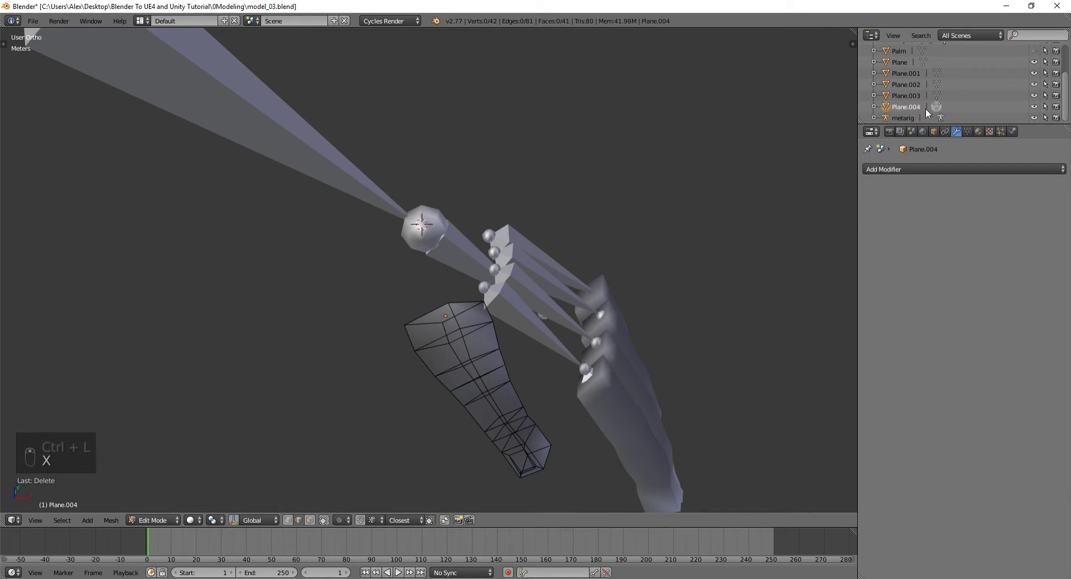
scroll(914, 95, up, 2)
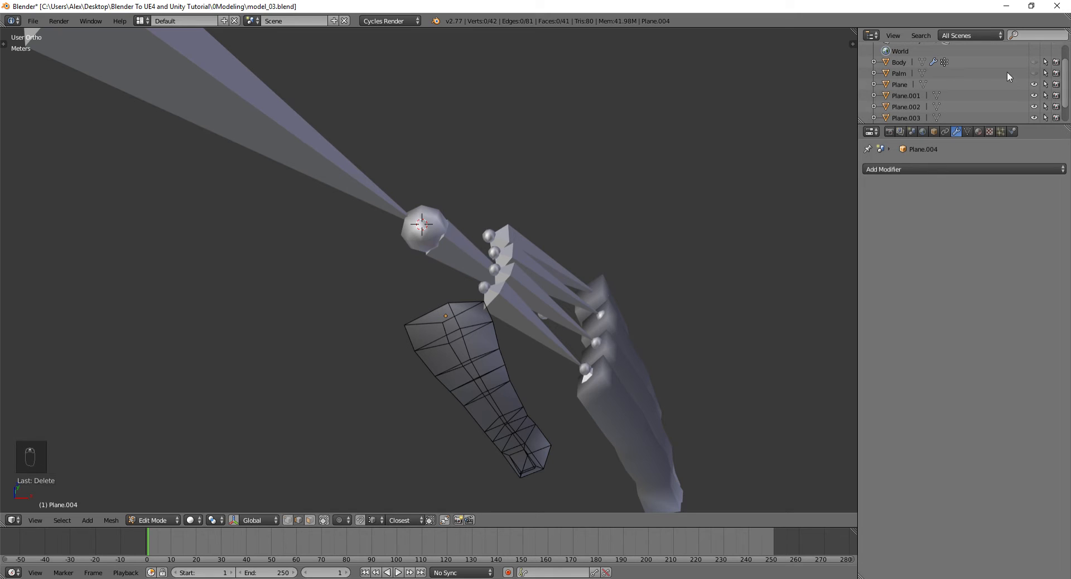
click(1034, 73)
middle_drag(664, 186, 562, 160)
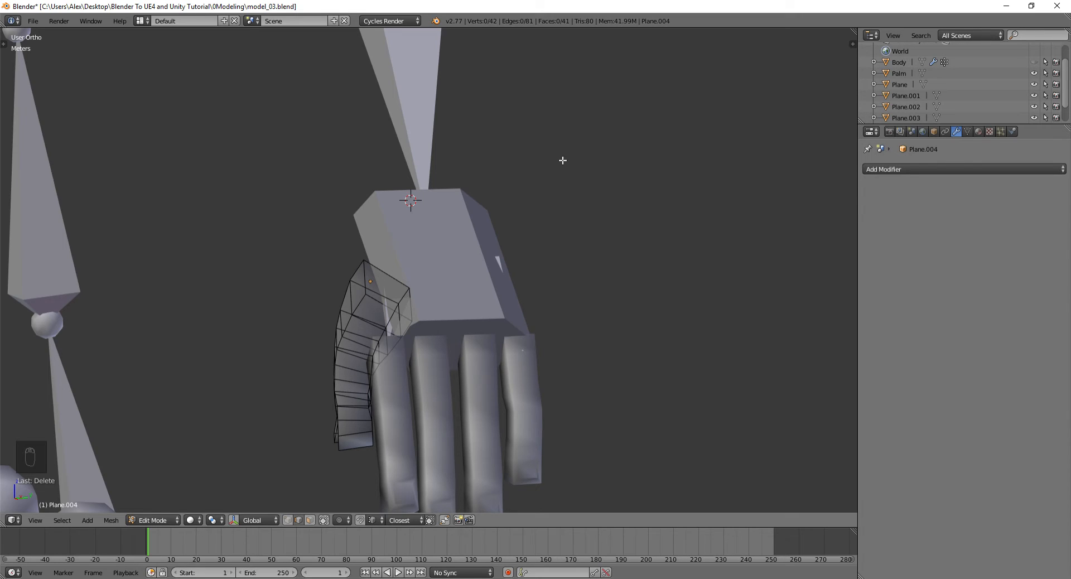
- Join the four finger meshes and the thumb mesh into a single object
right_click(437, 374)
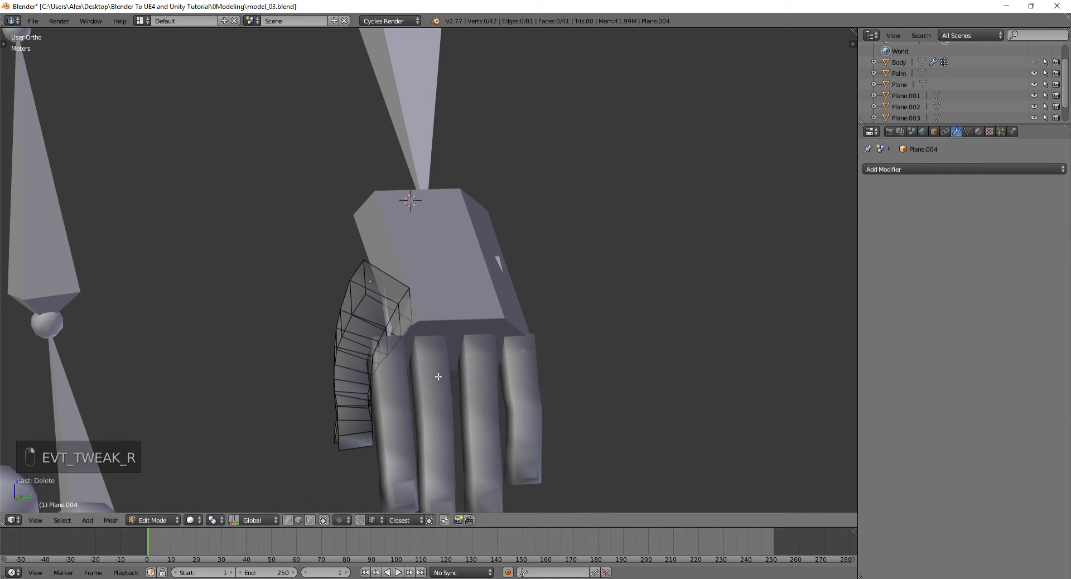
key(Tab)
right_click(413, 372)
shift+right_click(412, 372)
shift+right_click(471, 371)
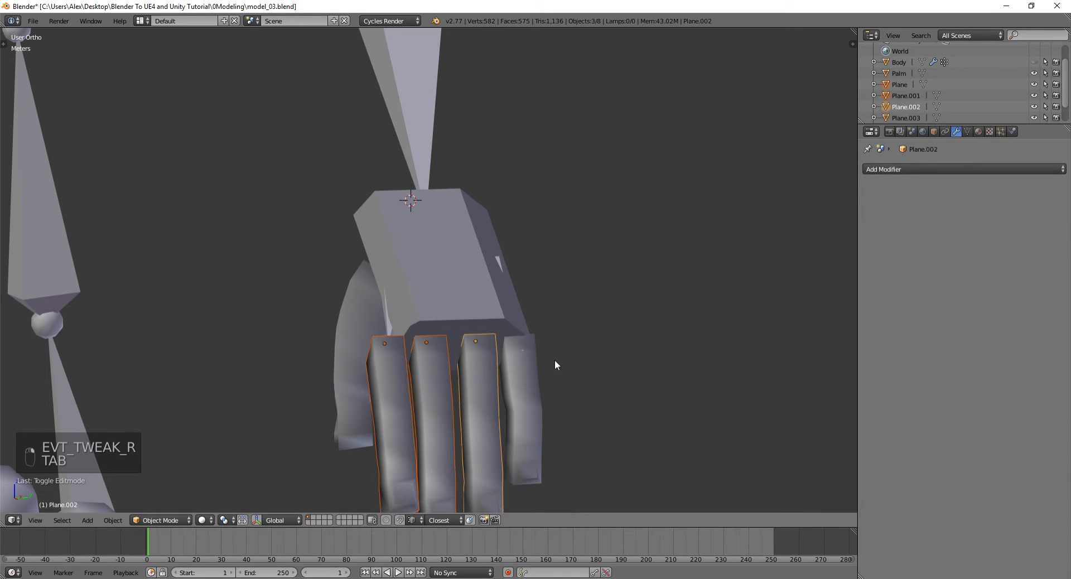
shift+right_click(532, 366)
key(ctrl+j)
shift+right_click(372, 329)
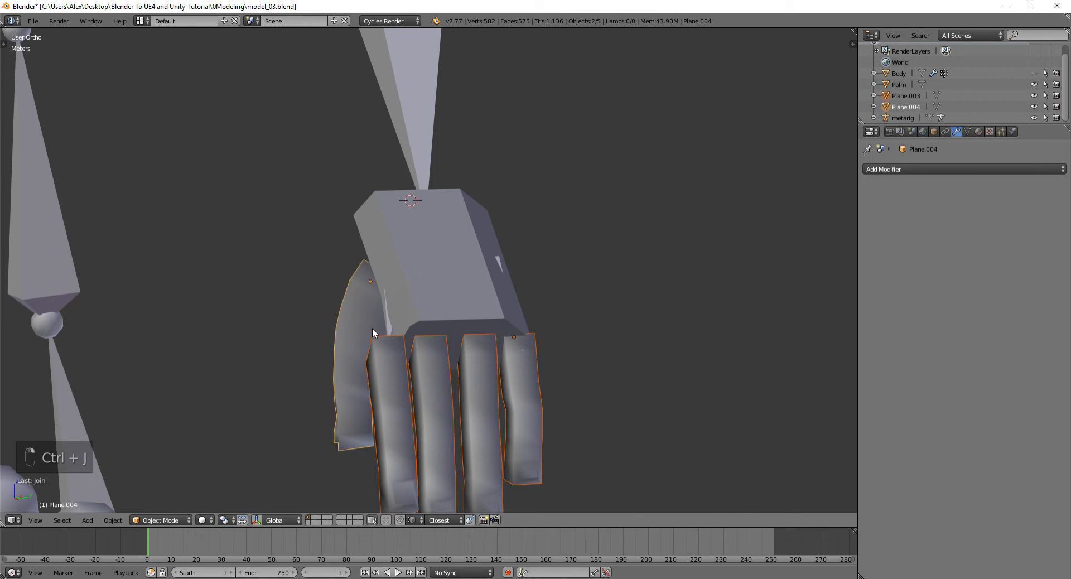
key(ctrl+j)
- Examine the palm's mesh edges and how they sit against the joined fingers and thumb
middle_drag(394, 370, 478, 354)
middle_drag(447, 212, 590, 96)
key(Tab)
shift+middle_drag(586, 256, 312, 219)
right_click(312, 219)
key(Tab)
key(Tab)
right_click(371, 268)
middle_drag(371, 268, 400, 239)
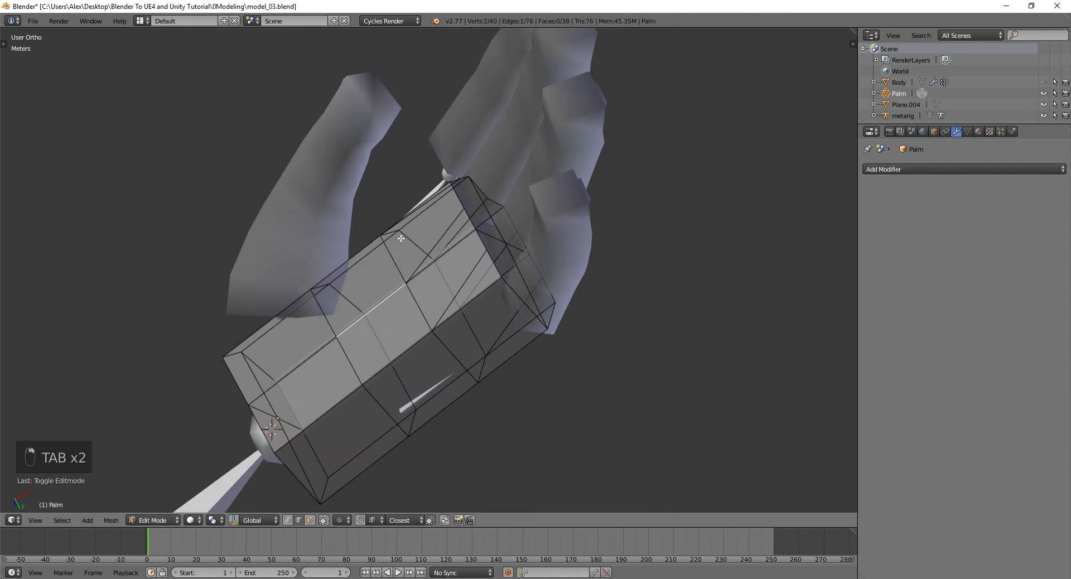
- Try joining the Palm object with the finger object and undo the join
key(Tab)
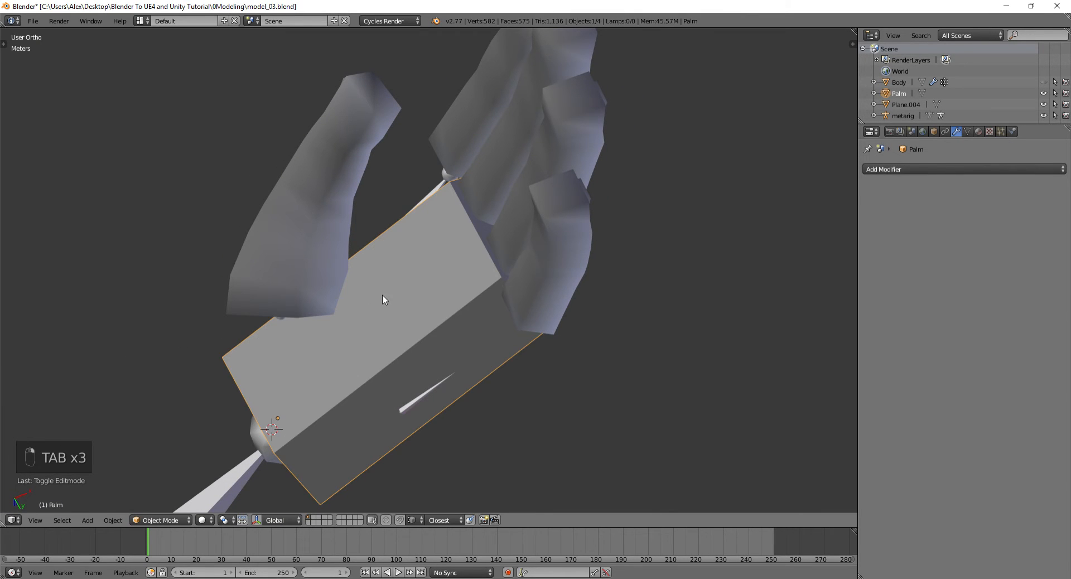
key(ctrl+j)
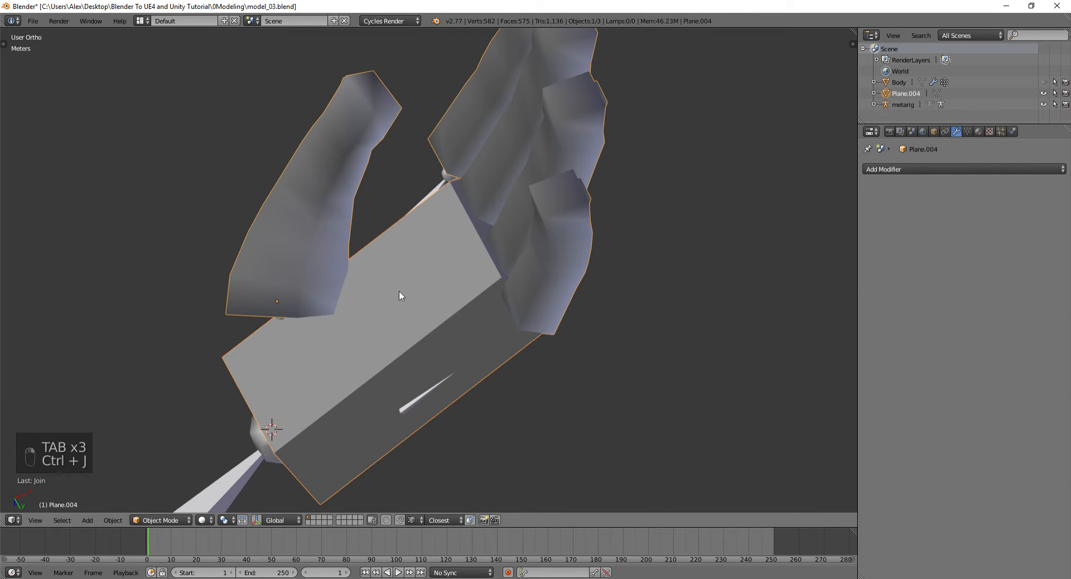
key(ctrl+z)
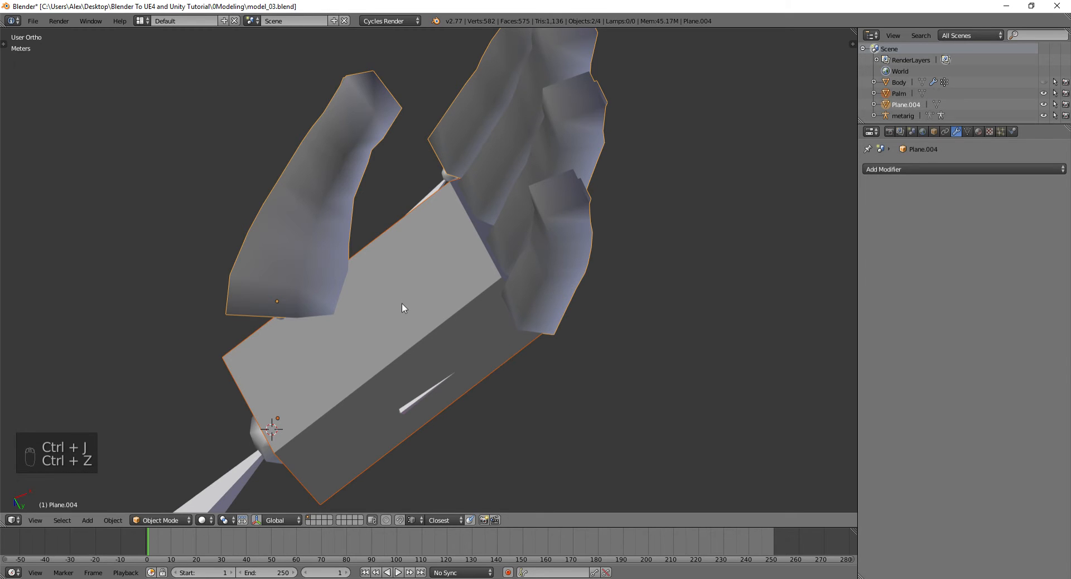
key(Tab)
middle_drag(403, 302, 436, 330)
key(Tab)
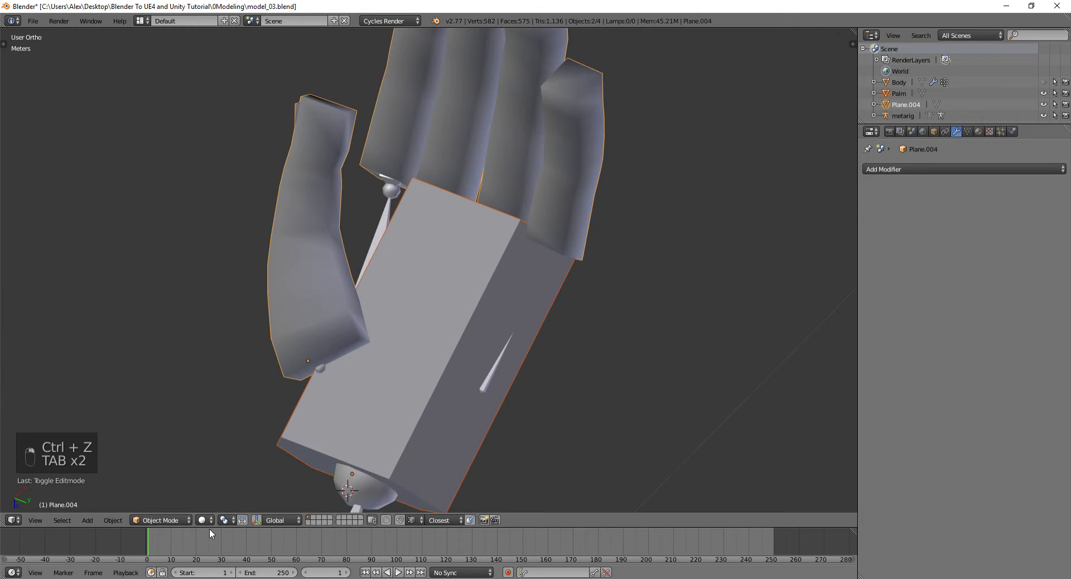
- Compare the edge layout of the palm mesh with that of the finger mesh from several angles
key(Tab)
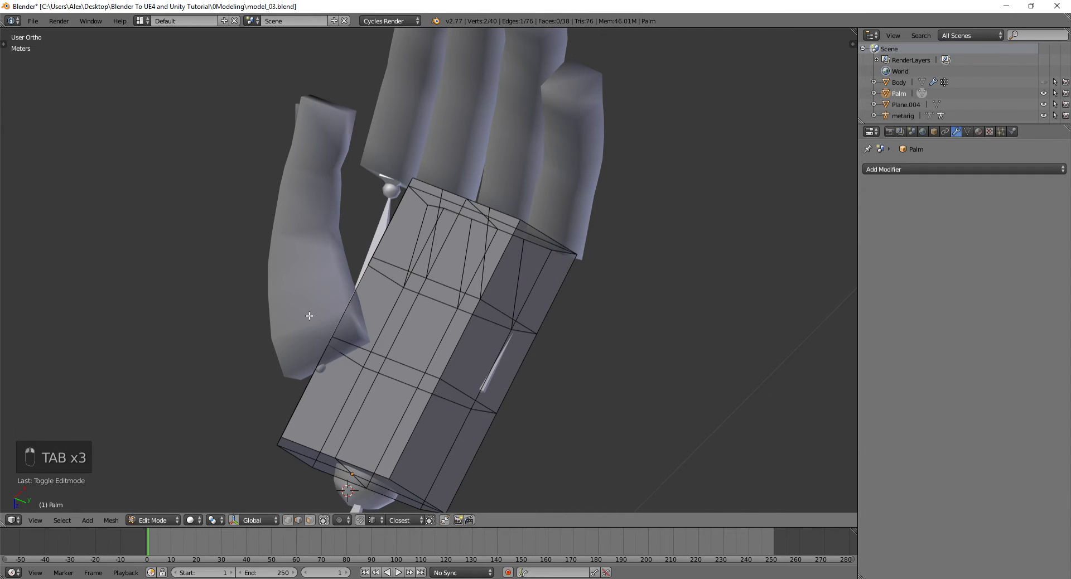
key(Tab)
right_click(309, 315)
middle_drag(309, 316, 421, 334)
right_click(527, 334)
key(Tab)
middle_drag(358, 312, 399, 286)
key(Tab)
- Delete the end faces closing the bases of the thumb and the first two fingers in the joined finger mesh
right_click(323, 263)
key(Tab)
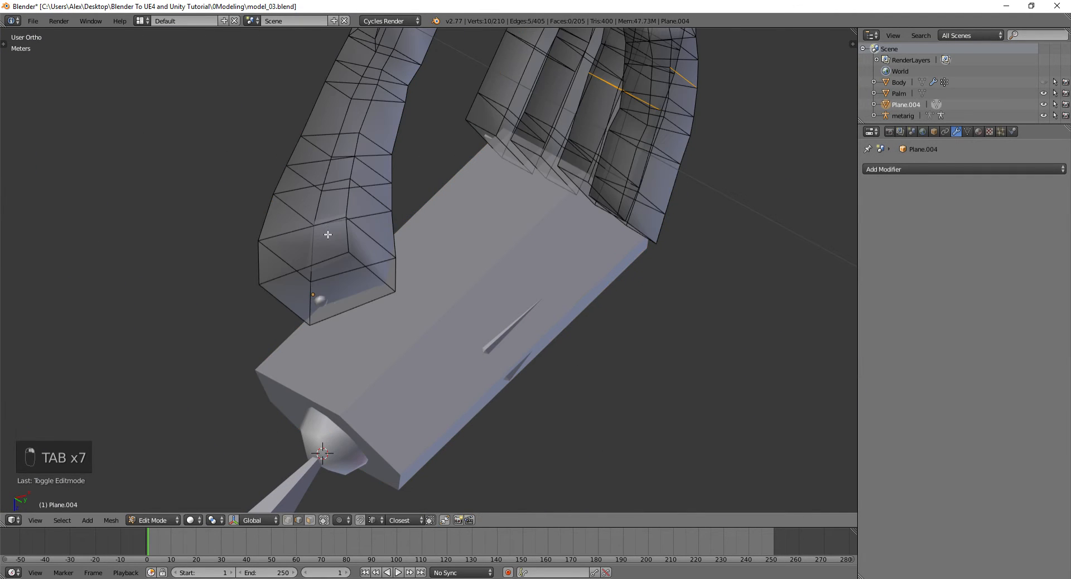
key(ctrl+Tab)
click(307, 325)
middle_drag(306, 306, 491, 190)
right_click(461, 206)
key(x)
click(366, 245)
key(x)
right_click(513, 185)
key(x)
click(514, 185)
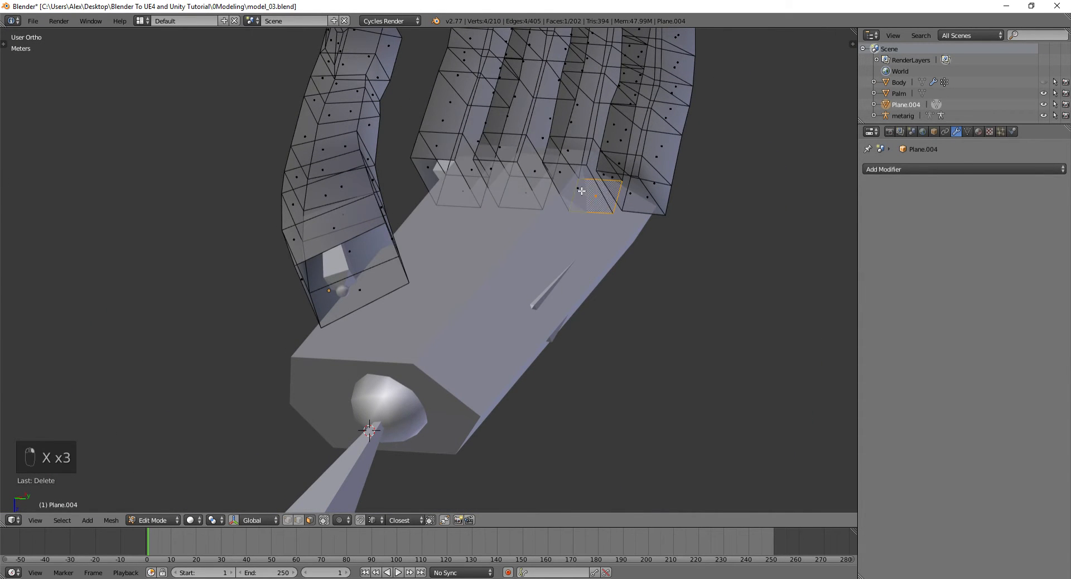
- Delete the end faces closing the bases of the remaining two fingers
right_click(581, 184)
key(x)
click(582, 185)
right_click(619, 196)
key(x)
click(619, 196)
middle_drag(619, 196, 597, 207)
key(ctrl+Tab)
click(595, 203)
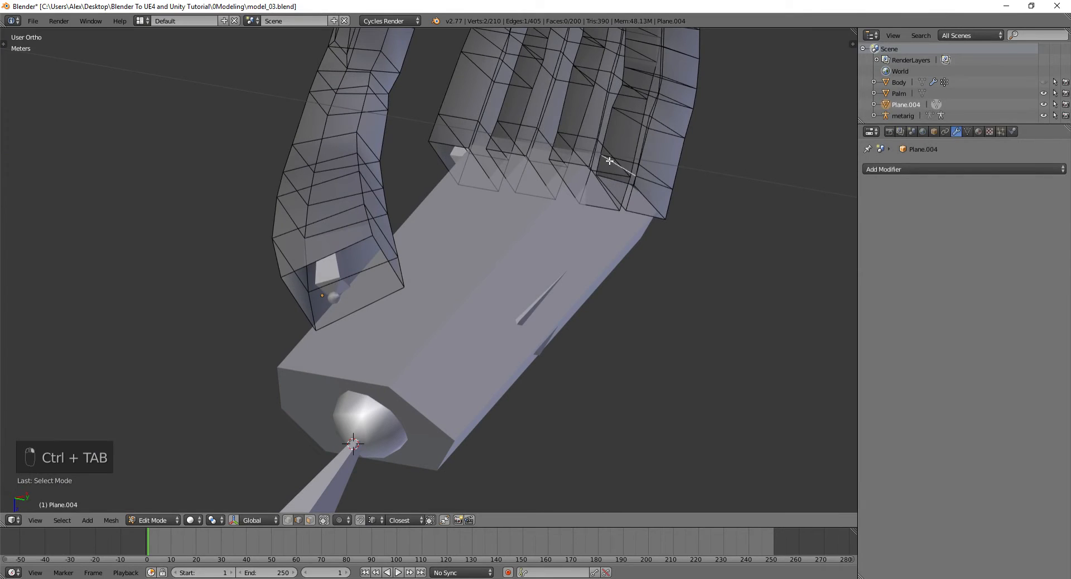
key(g)
right_click(626, 157)
key(Tab)
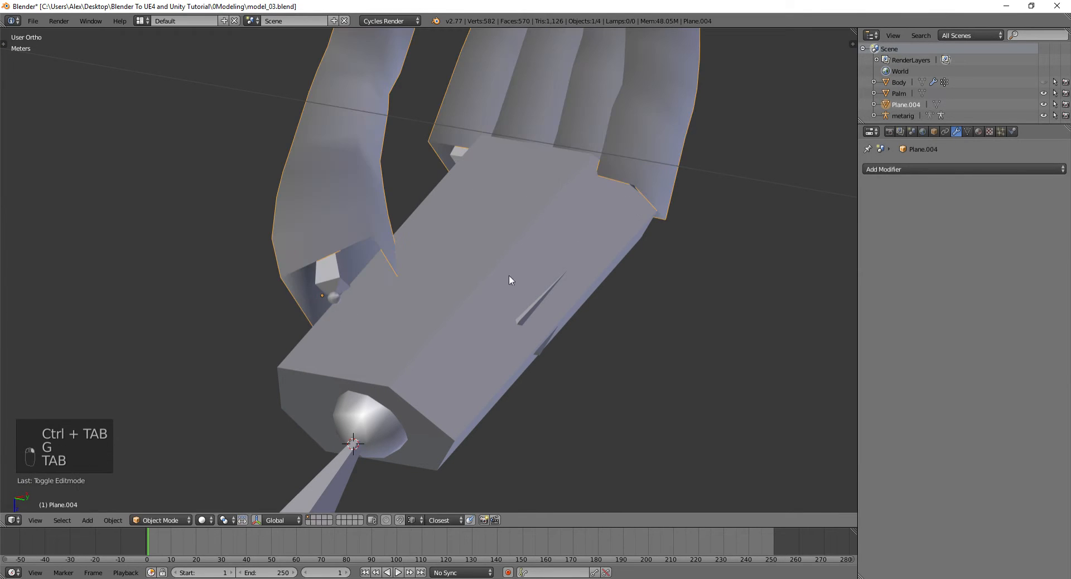
- Delete four faces of the Palm mesh around the thumb's base to make an opening for the thumb
right_click(385, 333)
key(Tab)
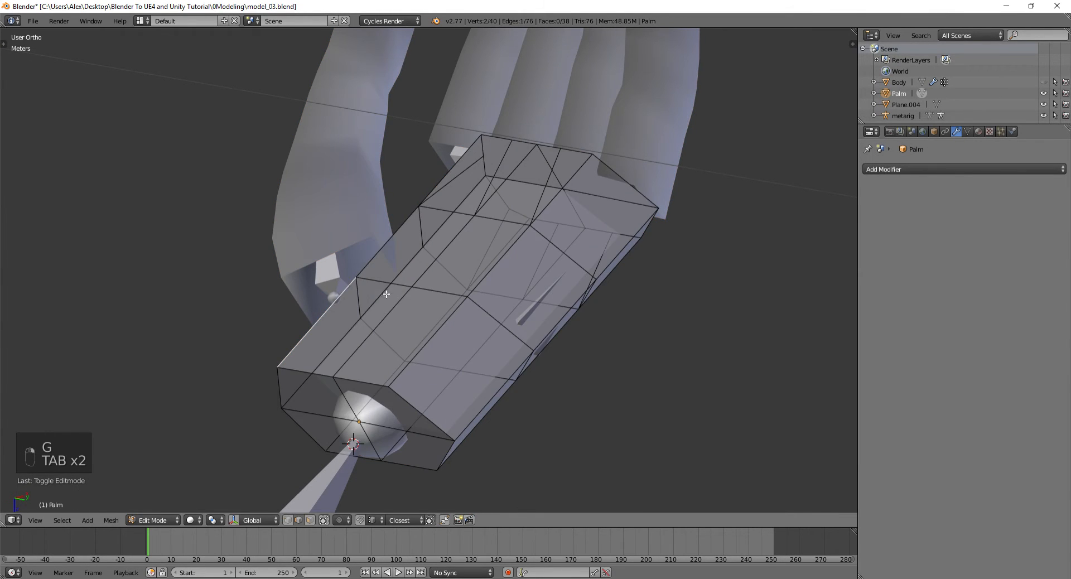
middle_drag(386, 294, 446, 281)
key(ctrl+Tab)
click(443, 299)
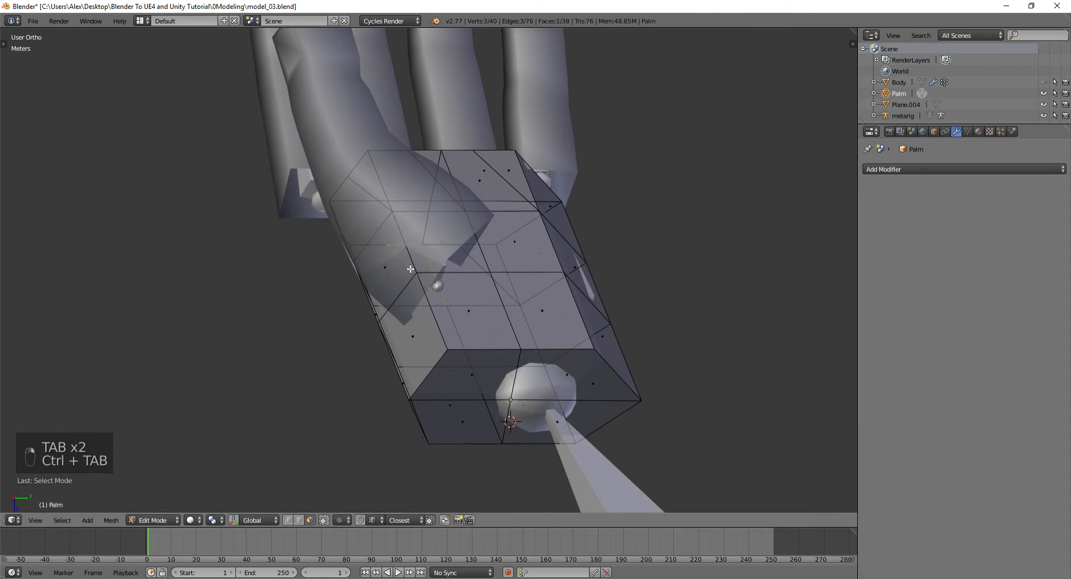
middle_drag(420, 322, 416, 352)
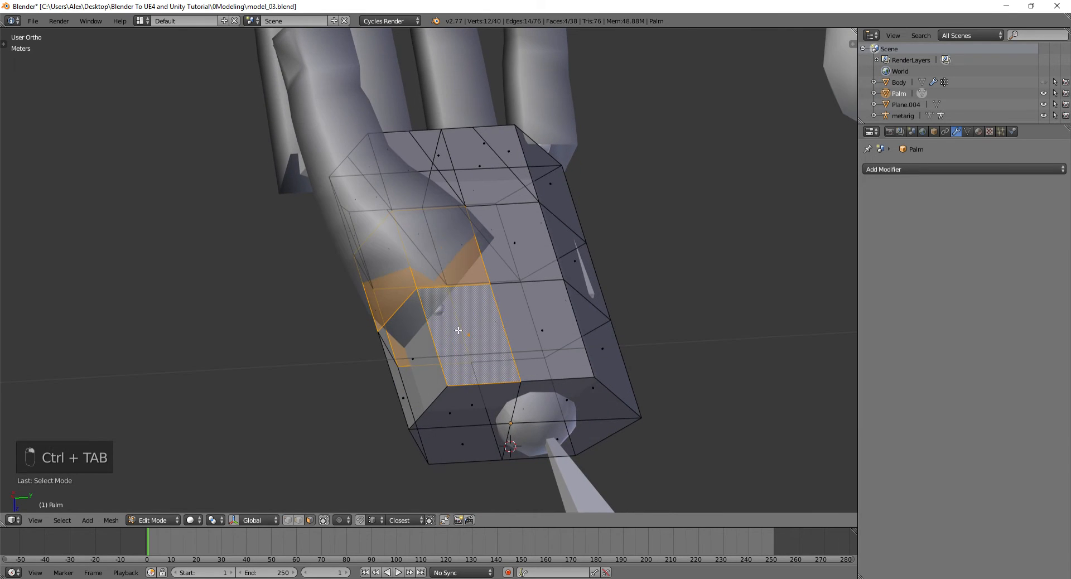
key(ctrl+z)
key(ctrl+z)
right_click(414, 350)
shift+right_click(390, 279)
shift+right_click(463, 336)
shift+right_click(447, 239)
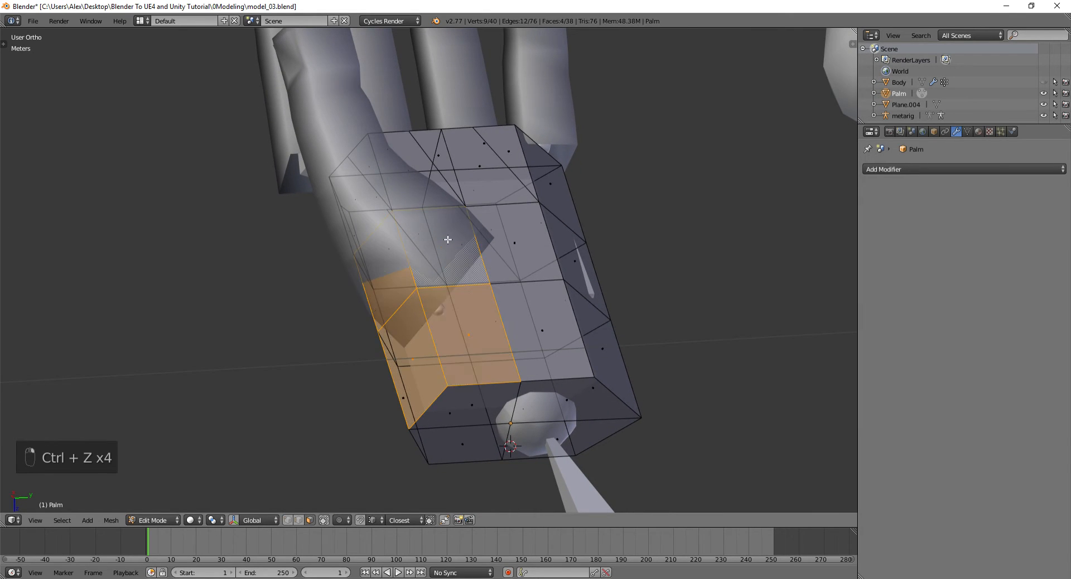
key(x)
click(444, 274)
- Add a loop cut across the palm between the thumb opening and the wrist
middle_drag(438, 365, 406, 305)
key(ctrl+Tab)
click(385, 257)
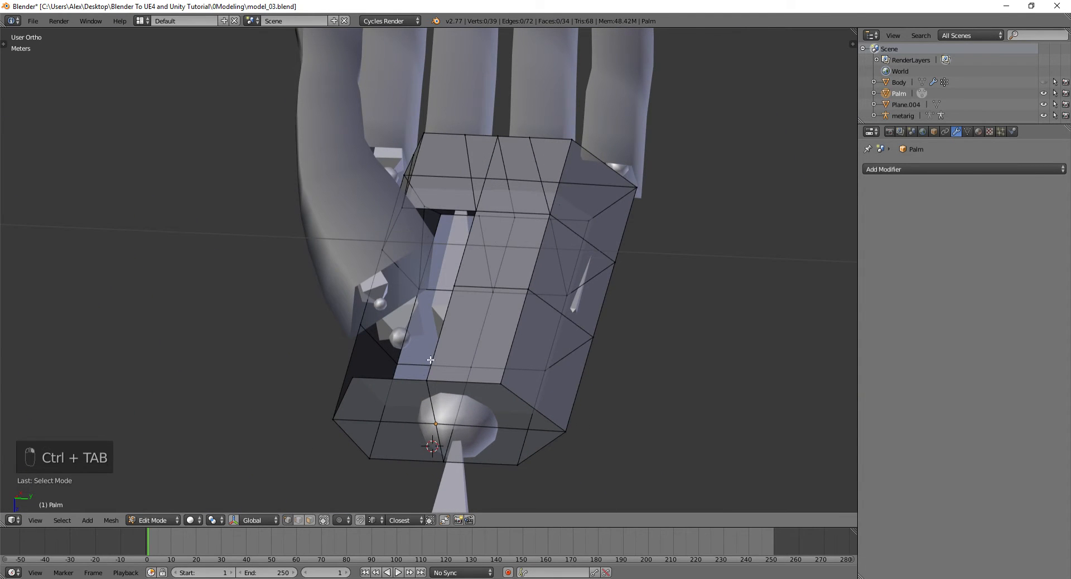
middle_drag(430, 359, 395, 330)
key(ctrl+r)
click(440, 418)
click(432, 374)
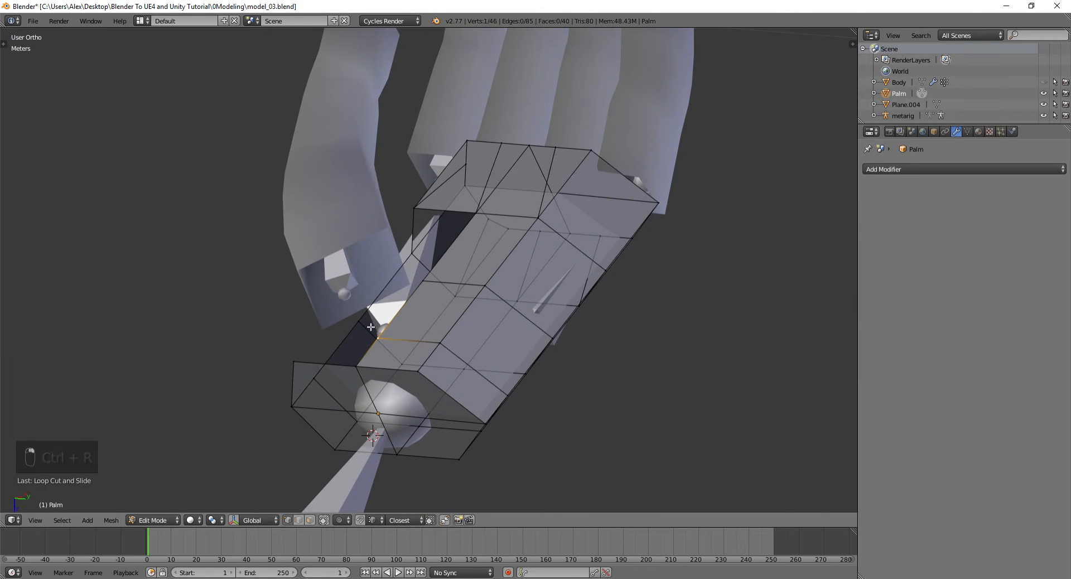
- Set the snap element to Vertex
click(372, 520)
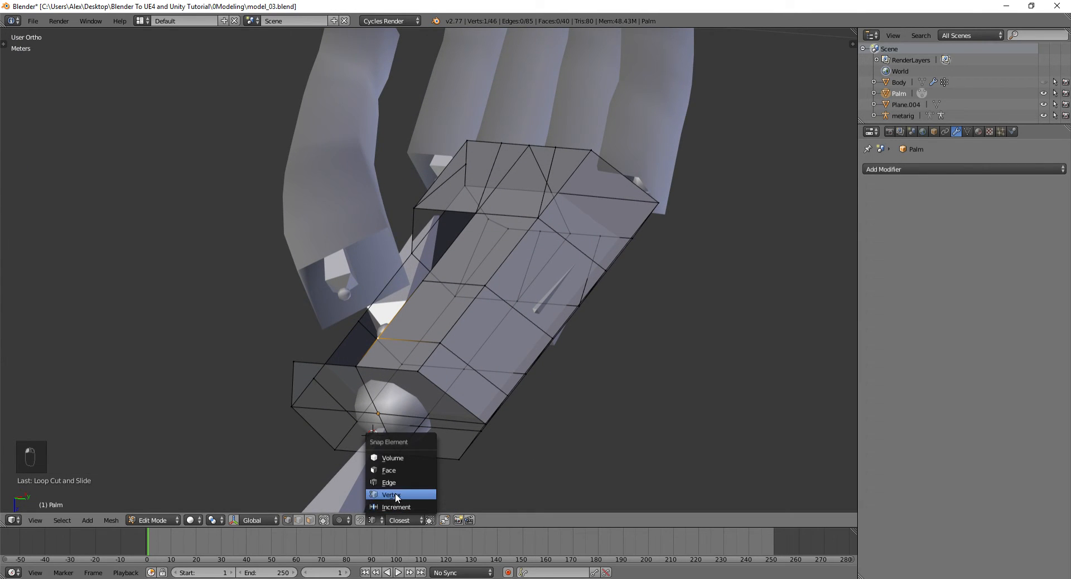
click(396, 495)
middle_drag(379, 311, 449, 254)
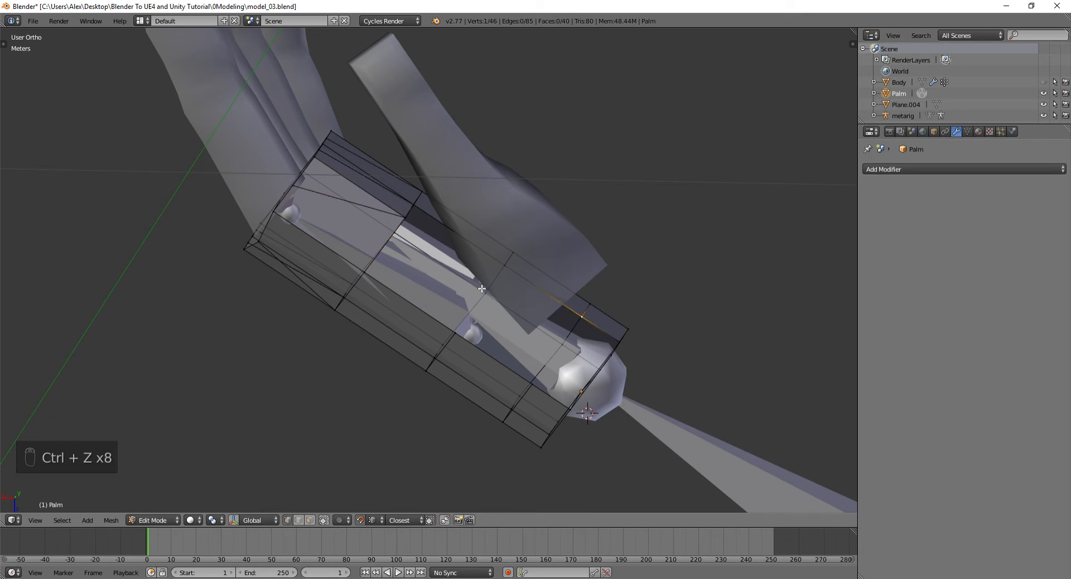
- Undo the palm's loop cut and the deletion of the four faces around the thumb's base
key(ctrl+z)
key(ctrl+z)
key(ctrl+z)
middle_drag(487, 289, 456, 269)
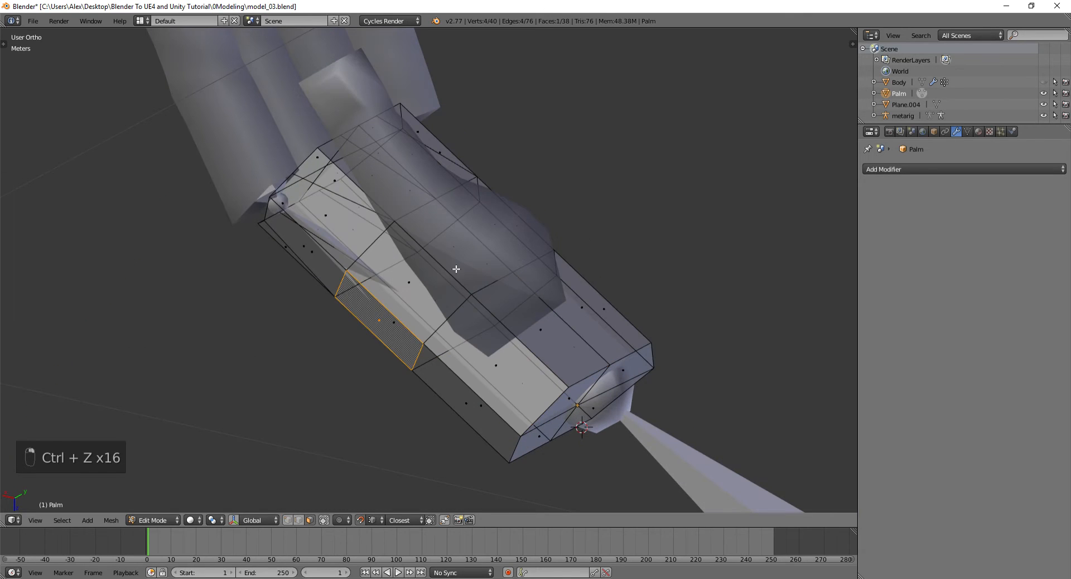
- Delete three faces of the Palm mesh beneath and beside the thumb's base to open the palm for it
middle_drag(521, 310, 456, 263)
right_click(455, 264)
shift+right_click(484, 353)
shift+right_click(450, 393)
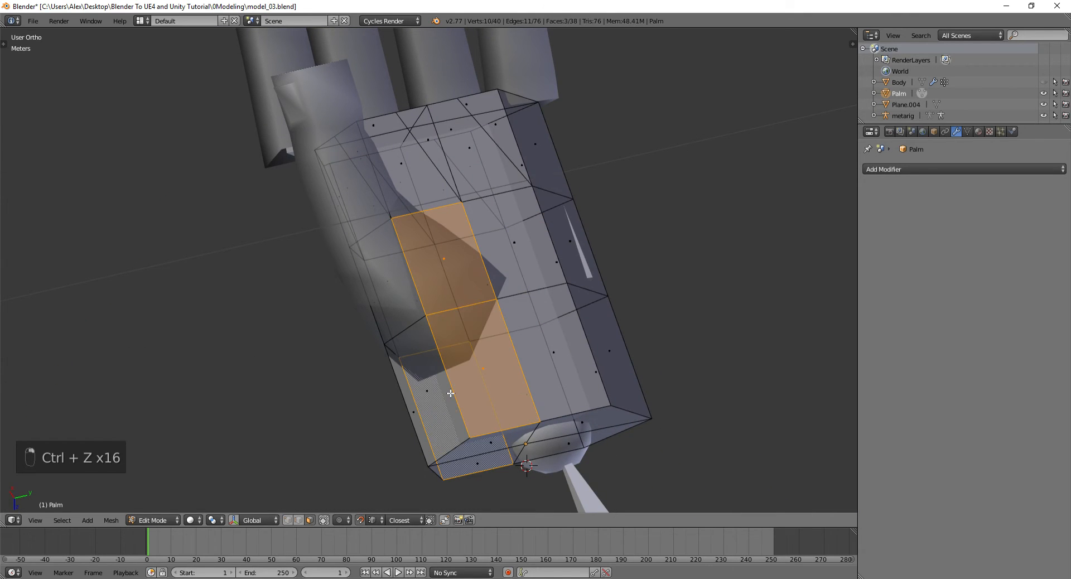
key(ctrl+z)
middle_drag(449, 389, 446, 366)
key(x)
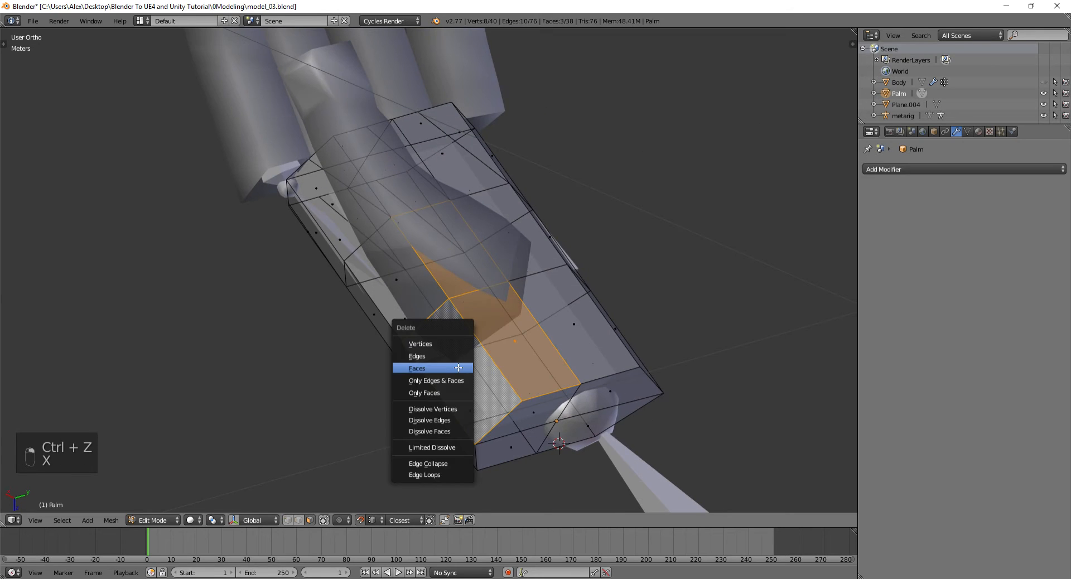
click(452, 366)
middle_drag(423, 301, 492, 293)
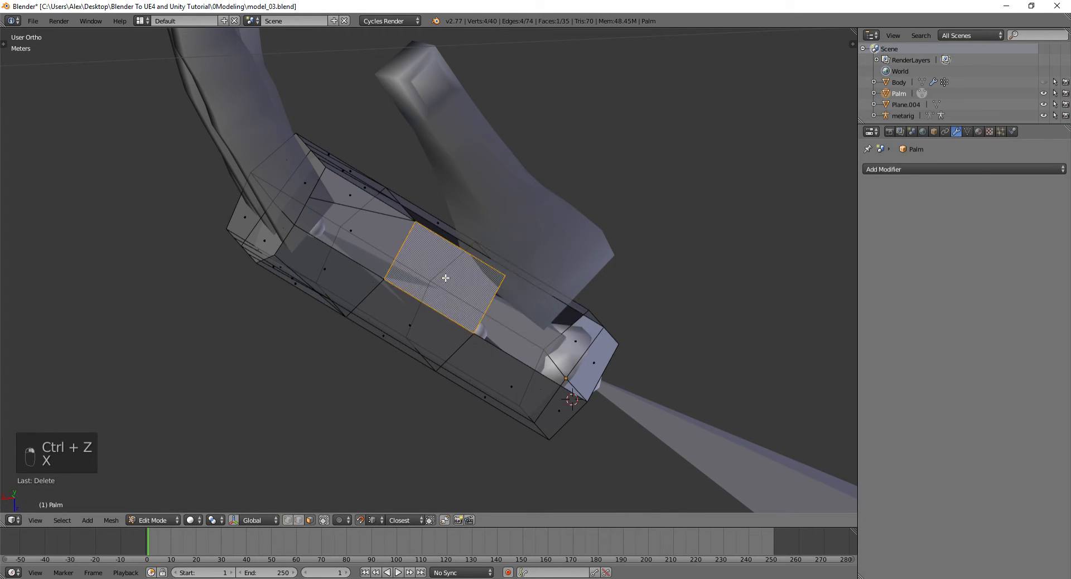
- Move a corner vertex of the palm opening onto the thumb's base with vertex snapping
key(z)
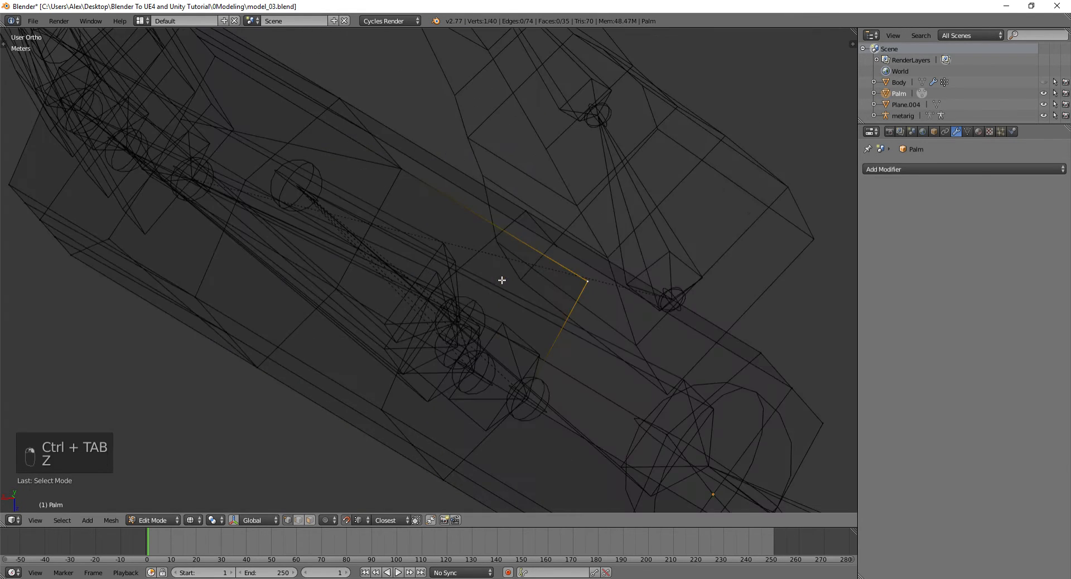
key(g)
key(z)
mouse_move(569, 287)
middle_down()
mouse_move(526, 244)
mouse_move(449, 276)
mouse_move(454, 315)
mouse_move(509, 292)
mouse_move(529, 390)
mouse_move(509, 390)
middle_up()
key(g)
- Add a loop cut across the palm near the wrist and snap its rim vertex to the thumb's base corner
key(ctrl+r)
click(513, 377)
right_click(512, 377)
key(g)
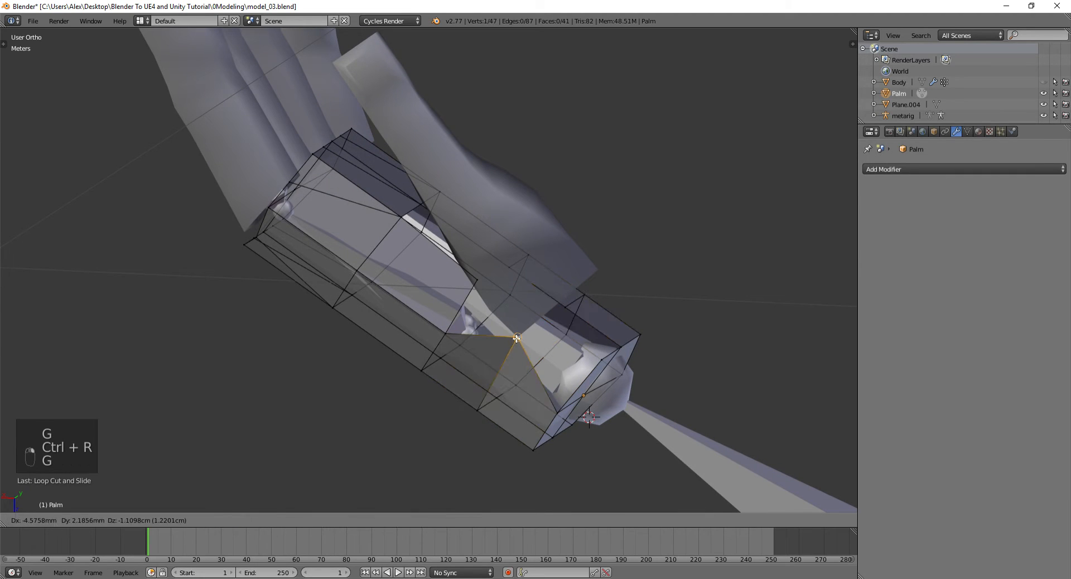
click(510, 334)
- Snap further rim vertices of the palm opening to the thumb's base and fill the adjoining gap with a triangular face
middle_drag(518, 333, 461, 282)
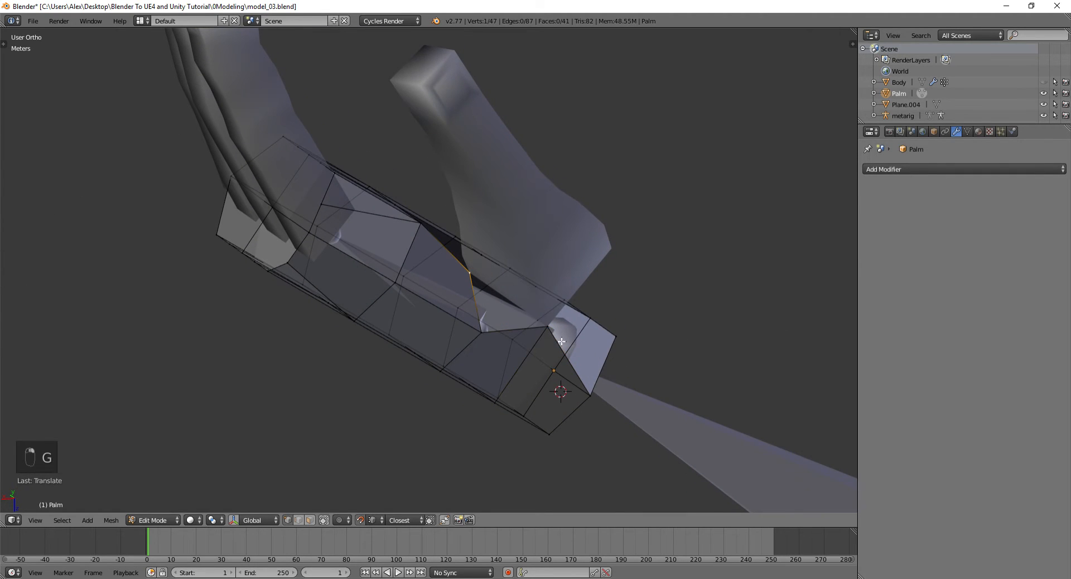
key(g)
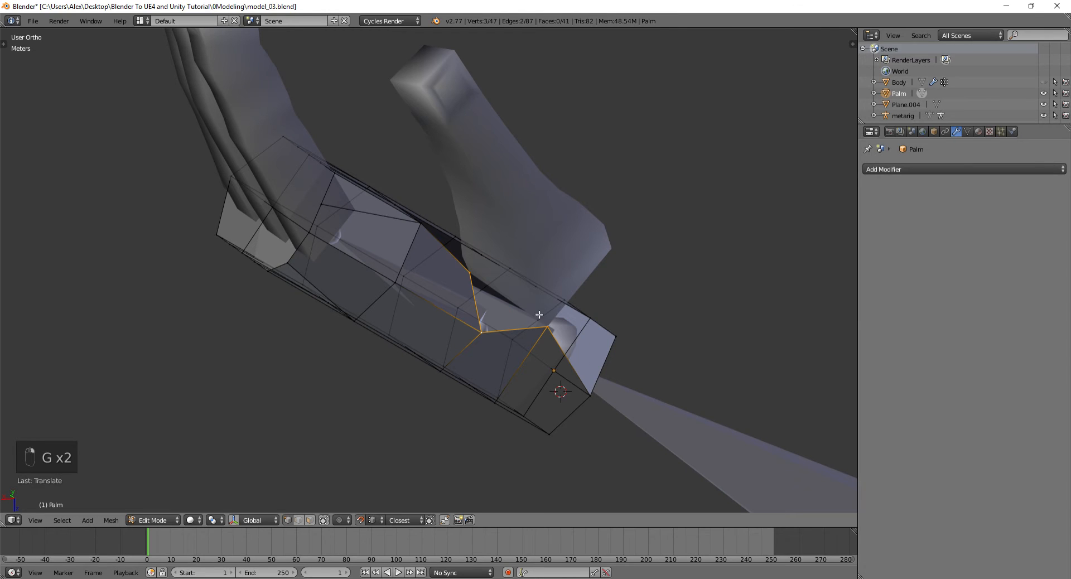
middle_drag(564, 311, 382, 317)
key(g)
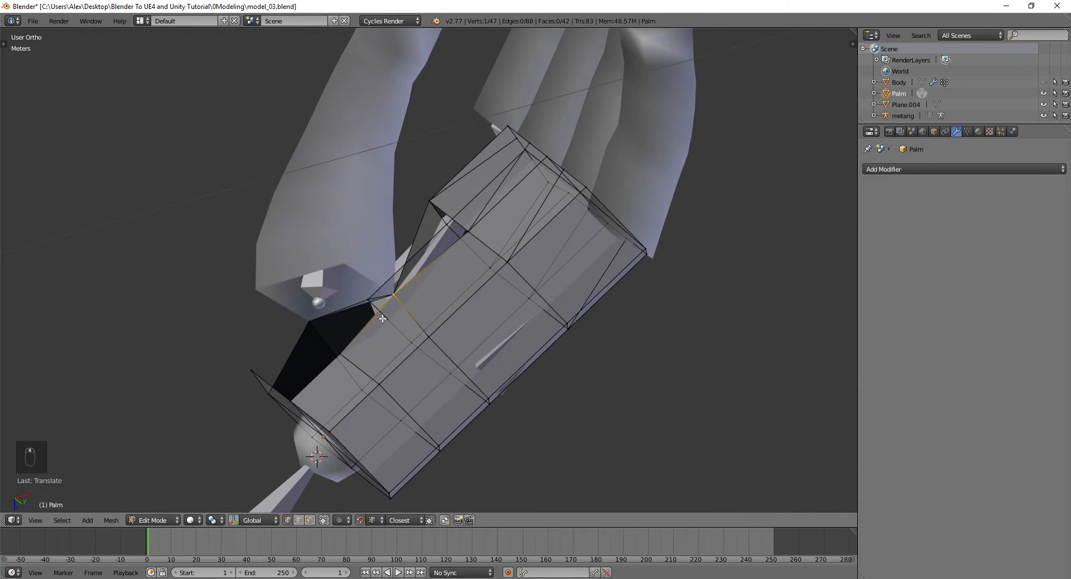
- Turn snapping off and reposition the palm opening's rim vertices between the thumb's base and the wrist
right_click(339, 354)
middle_drag(339, 354, 310, 362)
key(shift+Tab)
key(g)
click(288, 330)
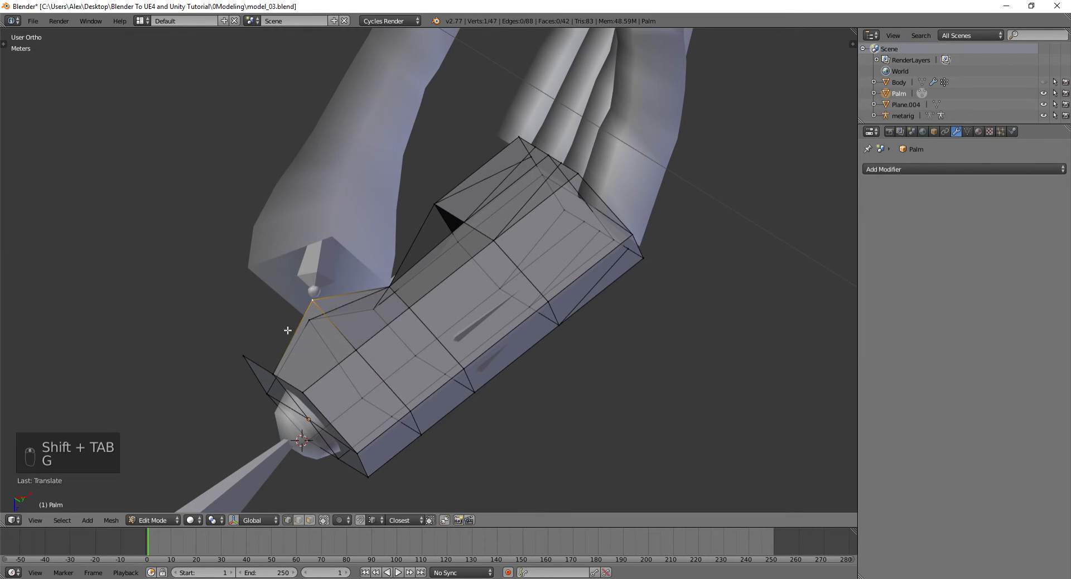
key(g)
click(281, 336)
- Add another loop cut around the palm near the wrist and adjust the position of its rim vertex
key(ctrl+r)
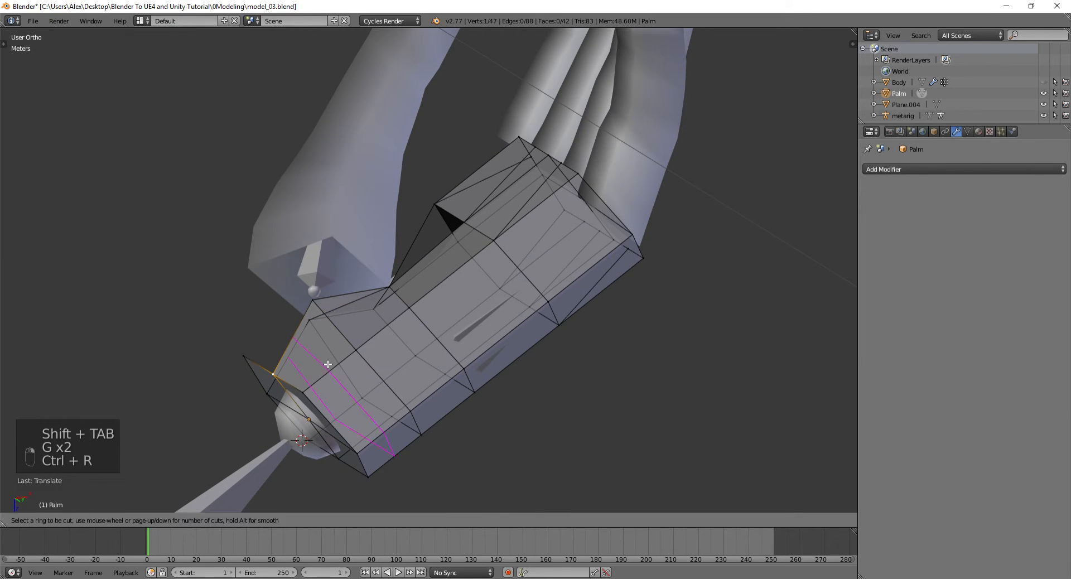
click(334, 354)
right_click(295, 335)
key(g)
click(304, 346)
- Reshape the thumb's base in the finger mesh by moving its rim vertices, using vertex snapping to meet the palm opening
middle_drag(304, 346, 558, 326)
key(Tab)
right_click(400, 242)
key(Tab)
key(g)
click(305, 322)
key(g)
click(304, 314)
key(g)
key(g)
key(shift+Tab)
key(g)
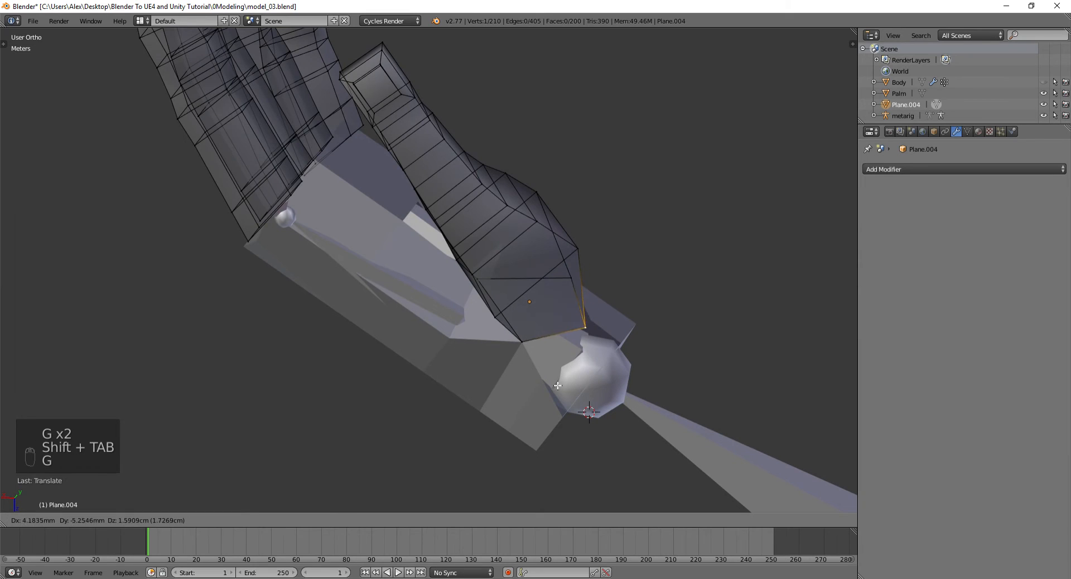
- Lower two rim vertices on the side of the palm opening, away from the thumb's base
key(Tab)
middle_drag(551, 401, 474, 357)
right_click(446, 399)
key(Tab)
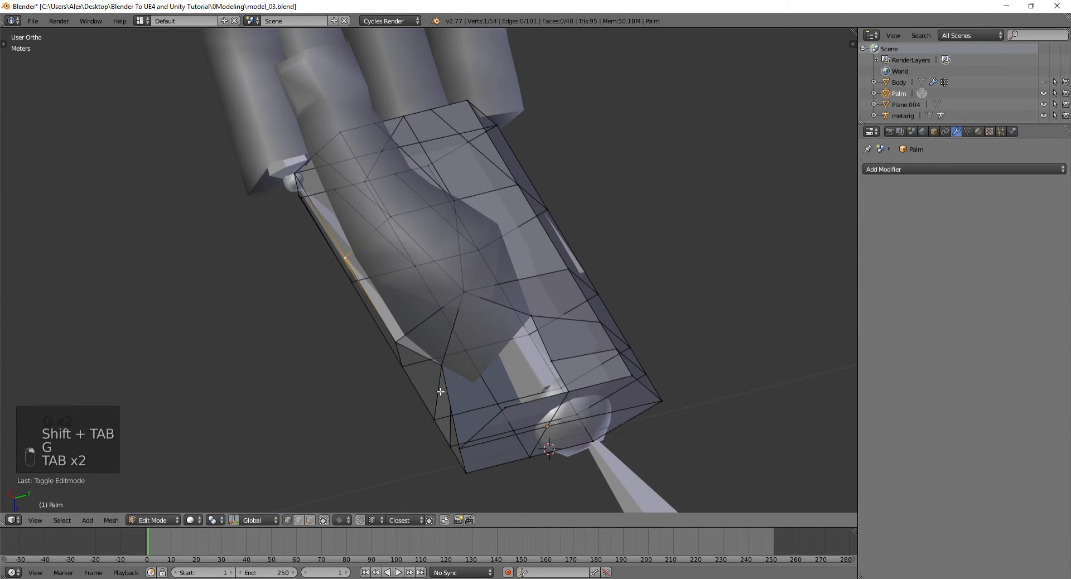
right_click(438, 389)
middle_drag(437, 388, 506, 289)
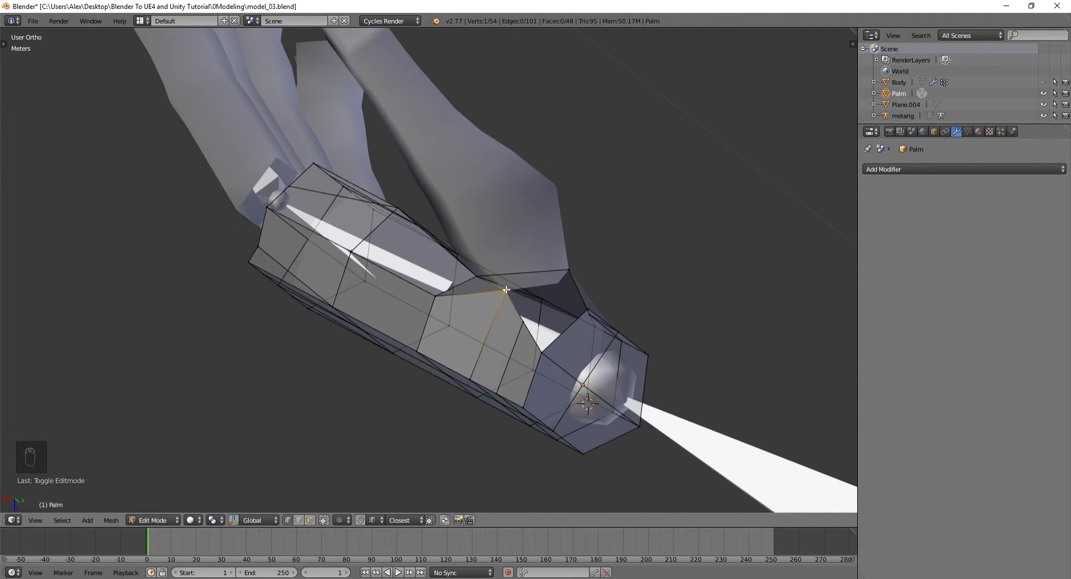
key(g)
key(g)
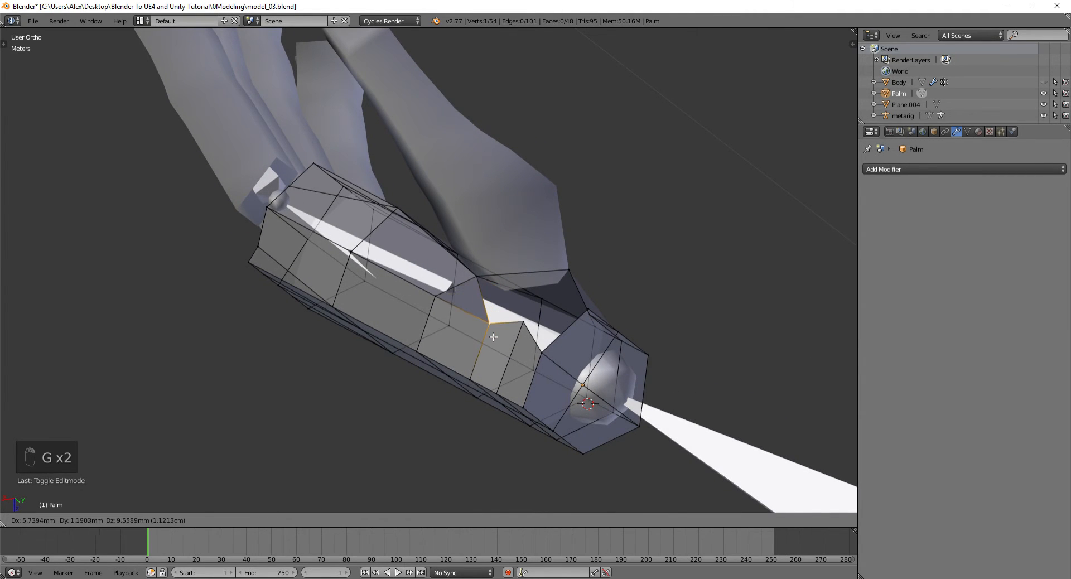
click(495, 335)
right_click(527, 324)
key(g)
click(519, 343)
- Snap the thumb's base corner vertex down to the lowered rim vertex of the palm opening
key(Tab)
right_click(516, 240)
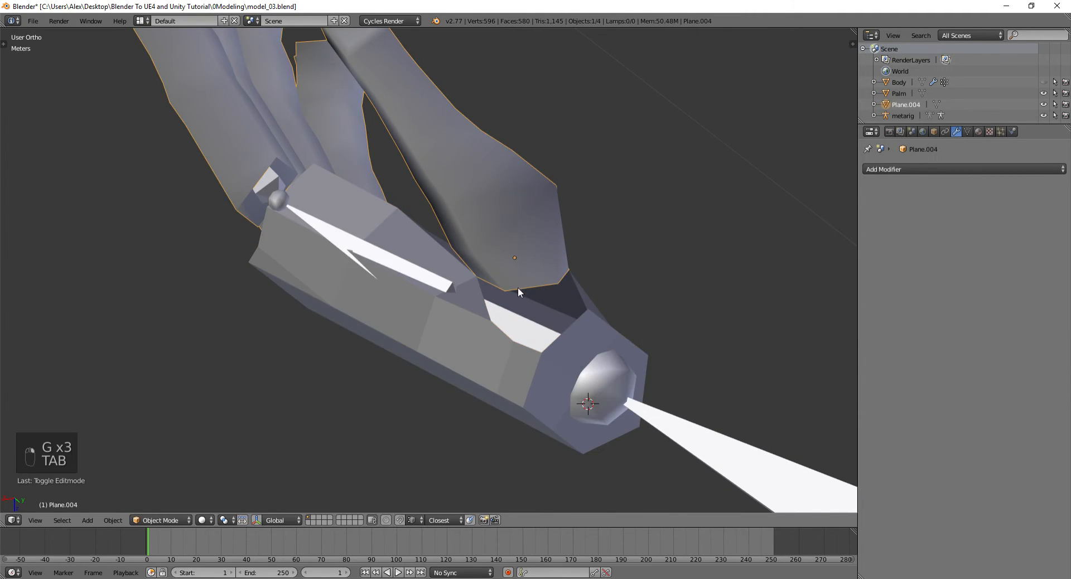
key(Tab)
key(g)
key(shift+Tab)
click(495, 322)
key(g)
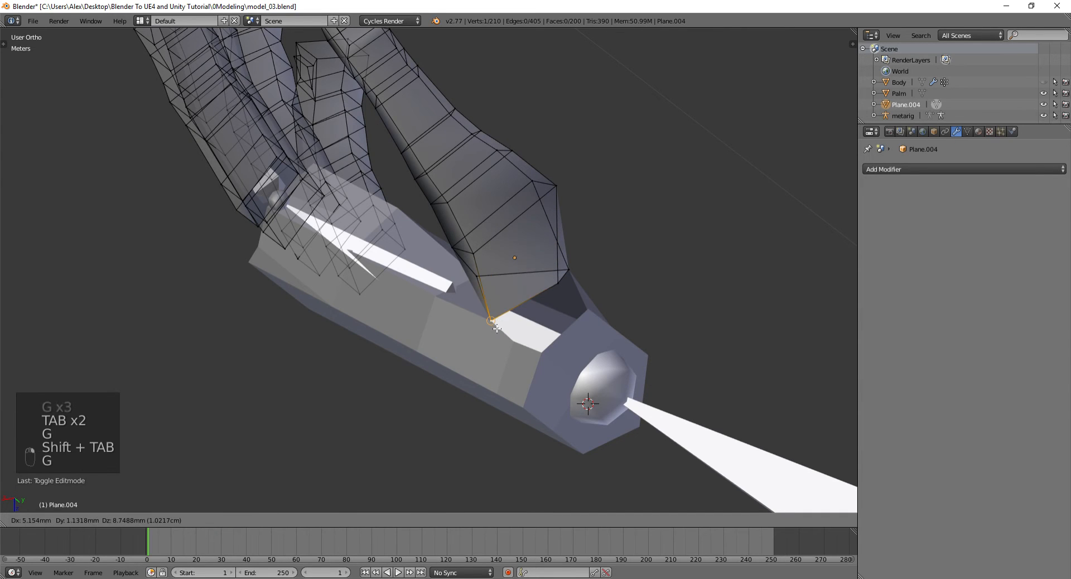
click(494, 323)
middle_drag(494, 323, 557, 351)
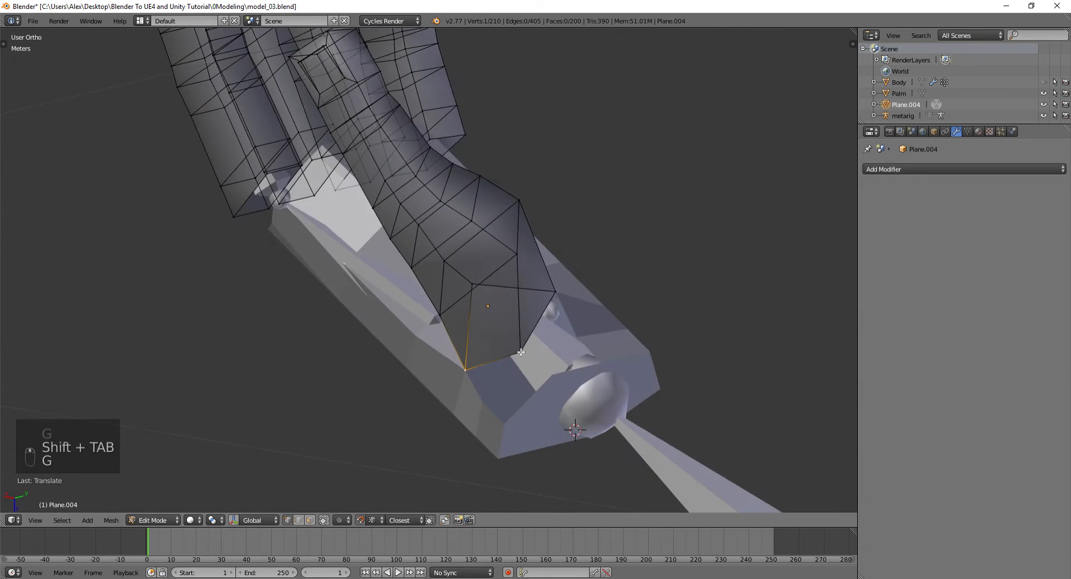
- Extrude a vertex from the palm opening's wrist-side corner toward the thumb's base and fill the gaps beside it with faces
key(Tab)
right_click(617, 344)
key(Tab)
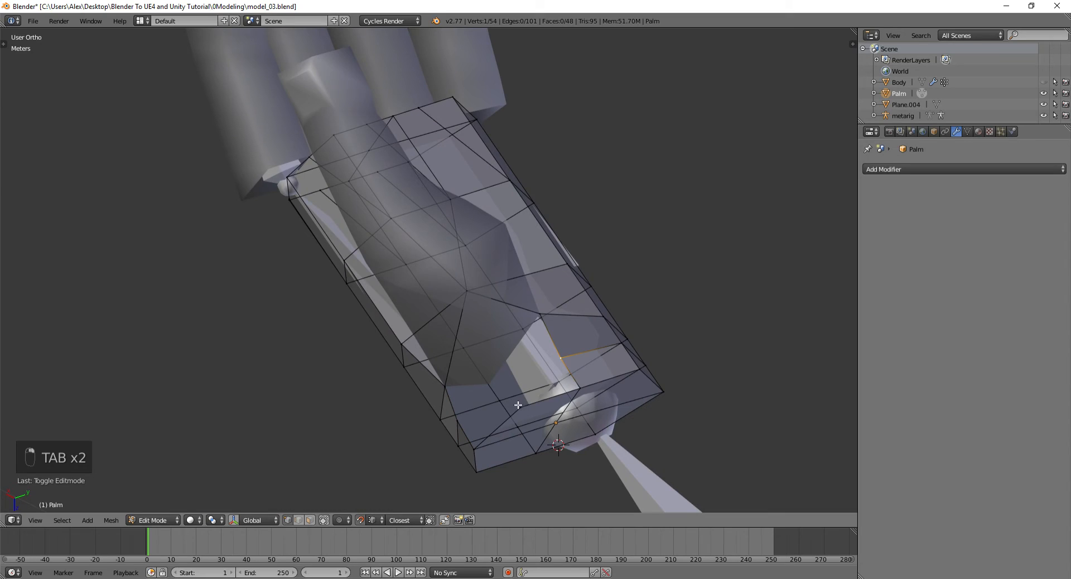
key(e)
right_click(516, 386)
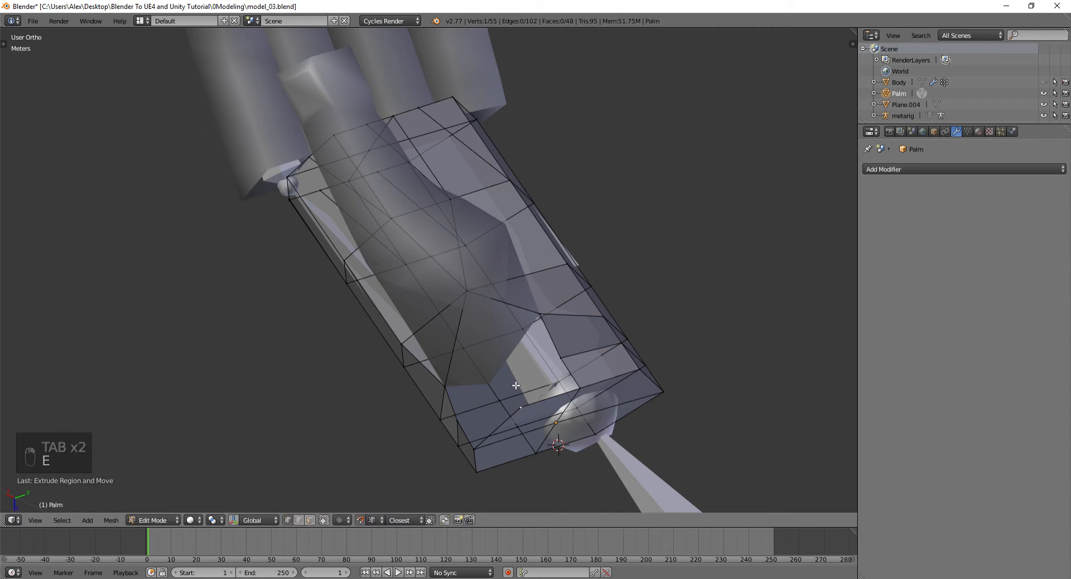
key(g)
click(499, 361)
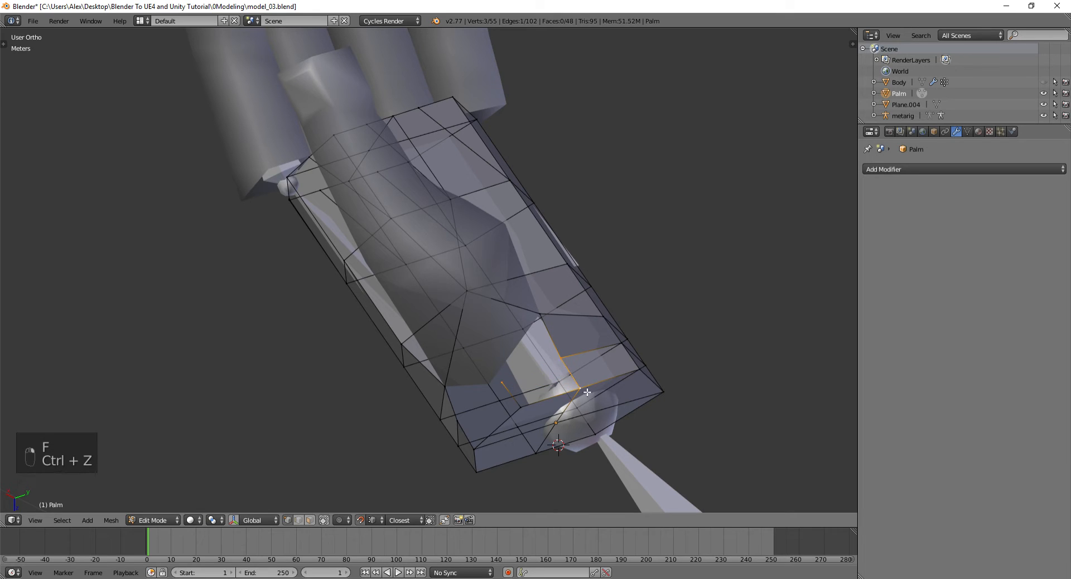
key(a)
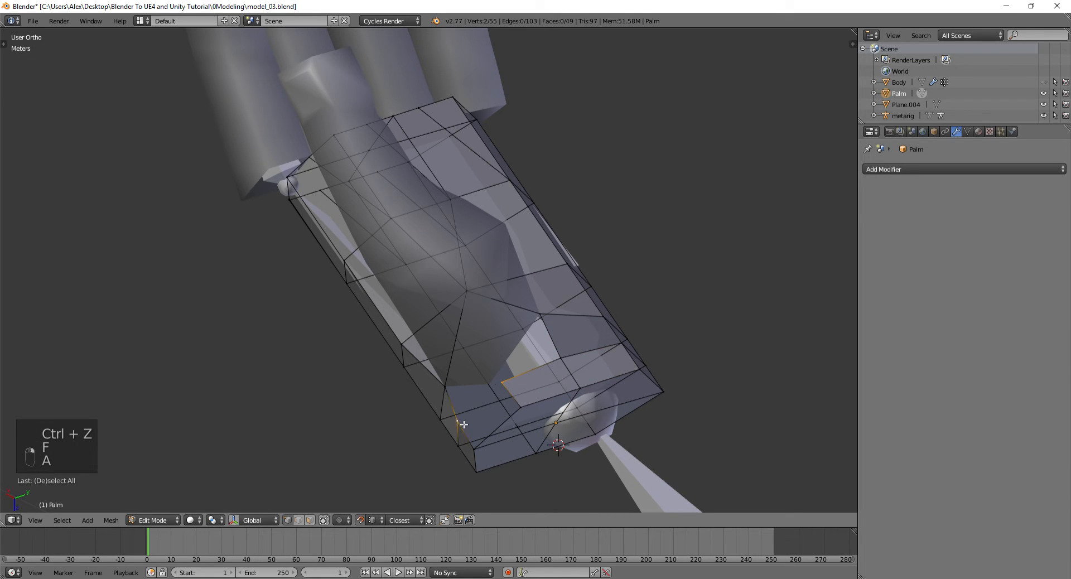
key(Tab)
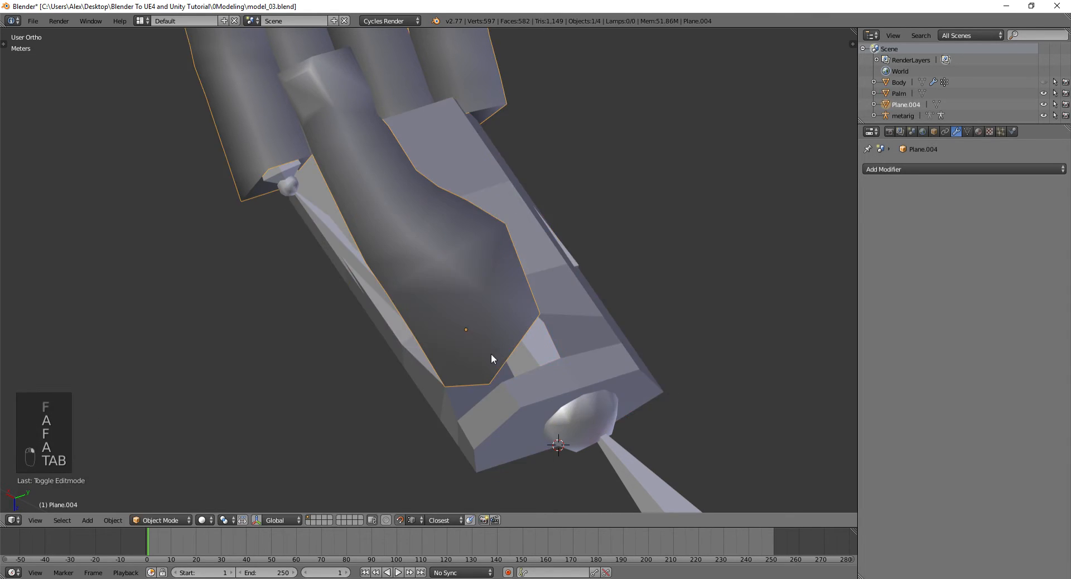
- Move the corner vertex at the wrist side of the thumb's base in the finger mesh toward the palm opening
right_click(490, 357)
key(Tab)
key(g)
click(457, 408)
middle_drag(457, 409, 488, 366)
right_click(488, 367)
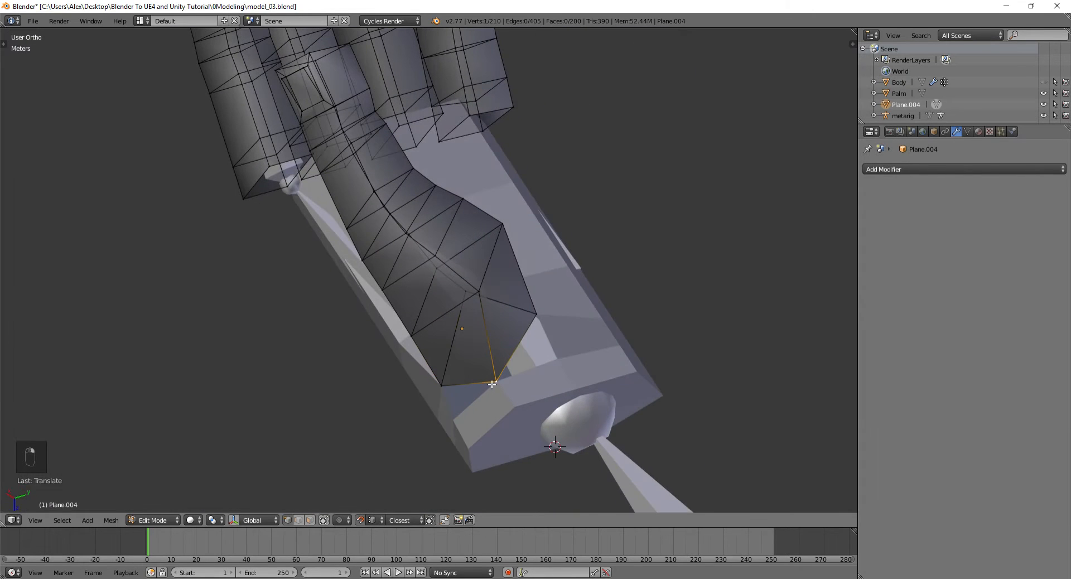
key(g)
key(g)
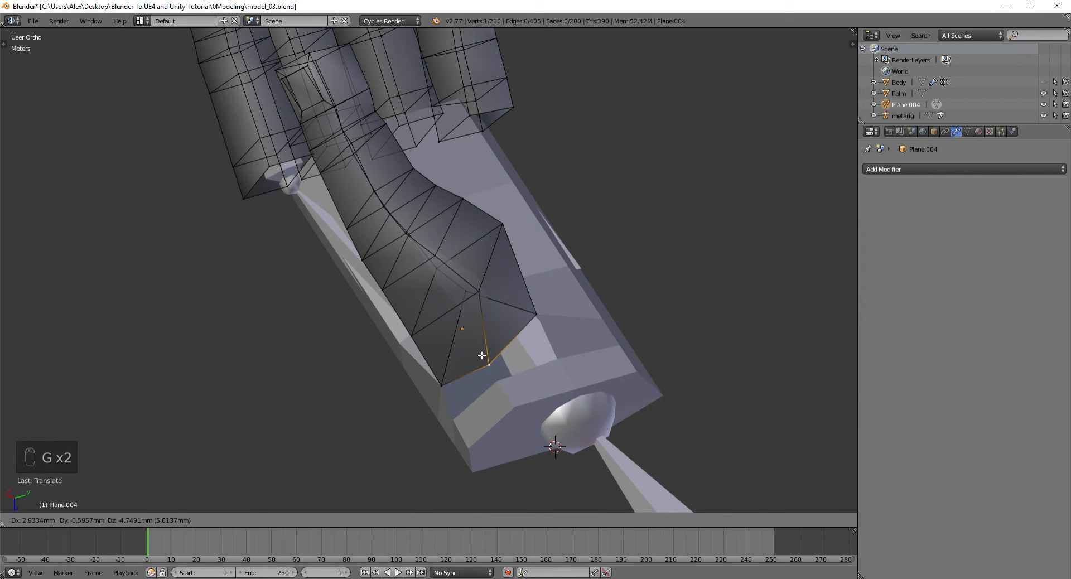
- In the palm mesh, extrude a rim vertex to the thumb's wrist-side base corner and fill the gap beside it with faces
key(Tab)
right_click(541, 372)
key(Tab)
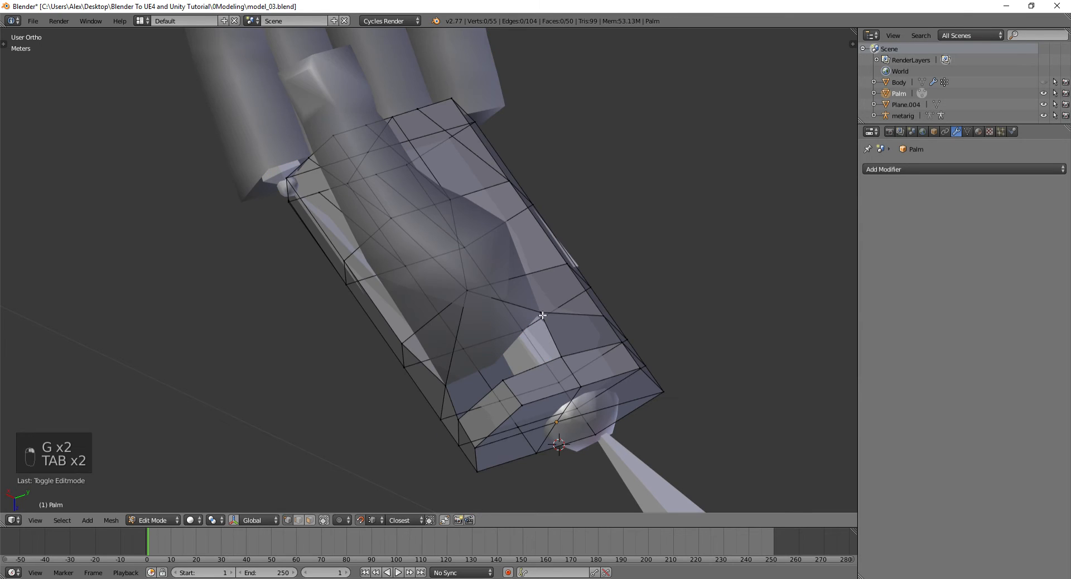
key(e)
click(517, 375)
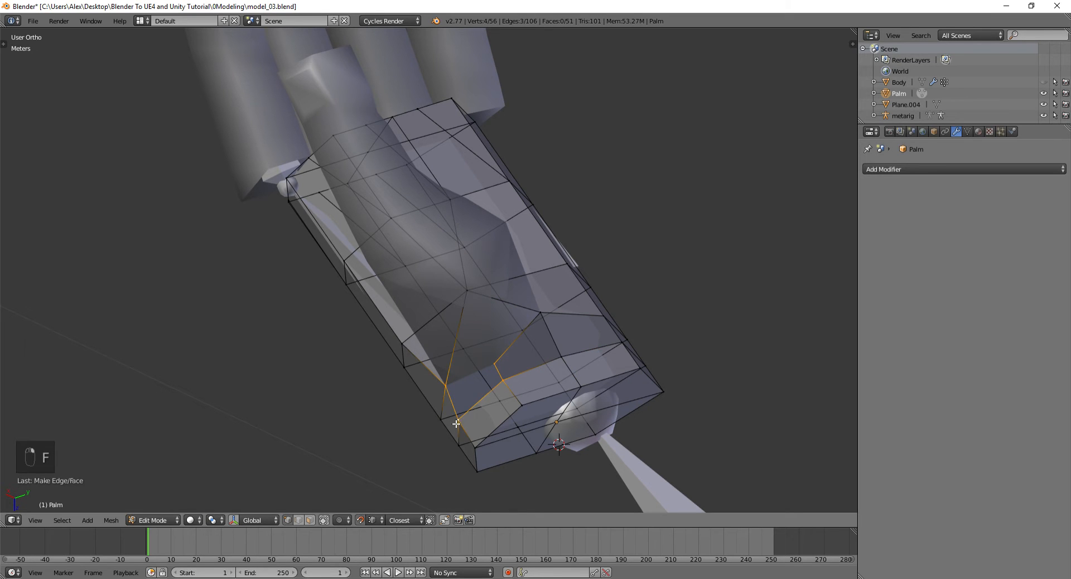
- Try to add a loop cut across the palm next to the thumb's base
scroll(520, 369, down, 3)
middle_drag(519, 369, 634, 337)
scroll(521, 318, up, 4)
key(ctrl+r)
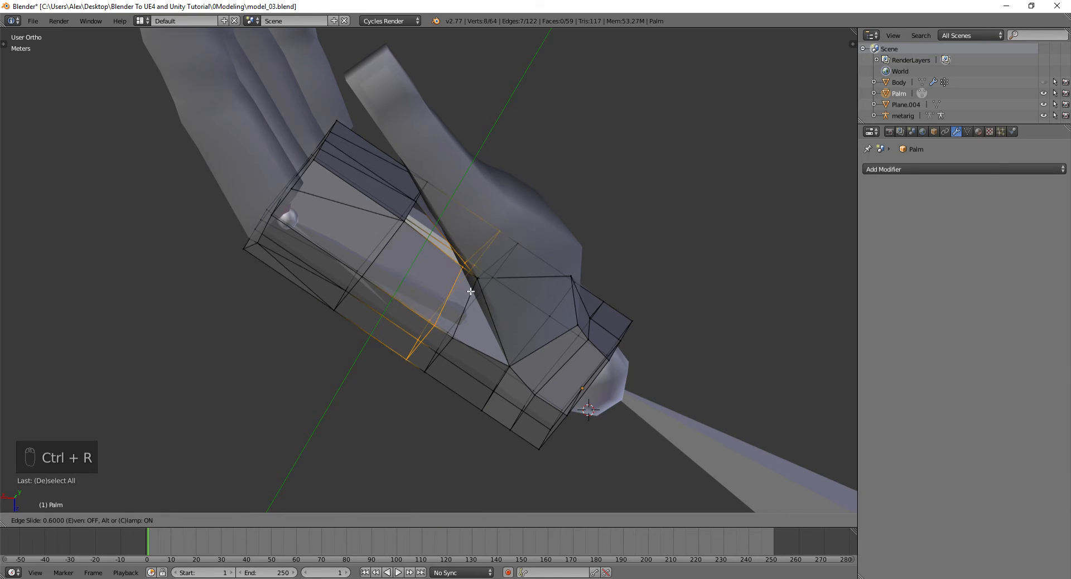
click(470, 291)
middle_drag(523, 296, 486, 335)
scroll(496, 293, up, 2)
right_click(498, 280)
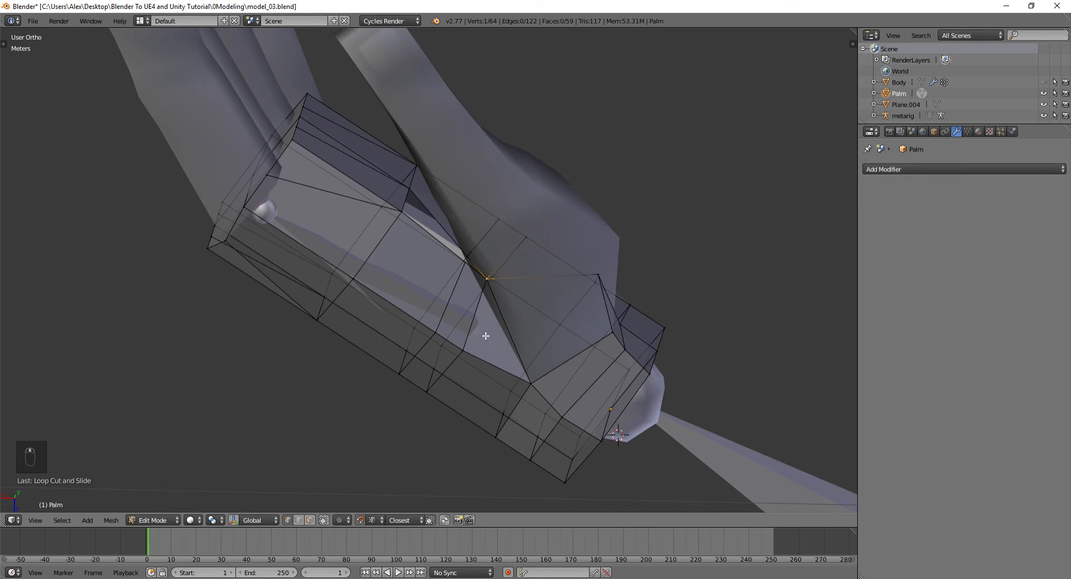
key(ctrl+z)
key(ctrl+z)
- Join the finger and thumb mesh with the palm into one object and open it for mesh editing
key(Tab)
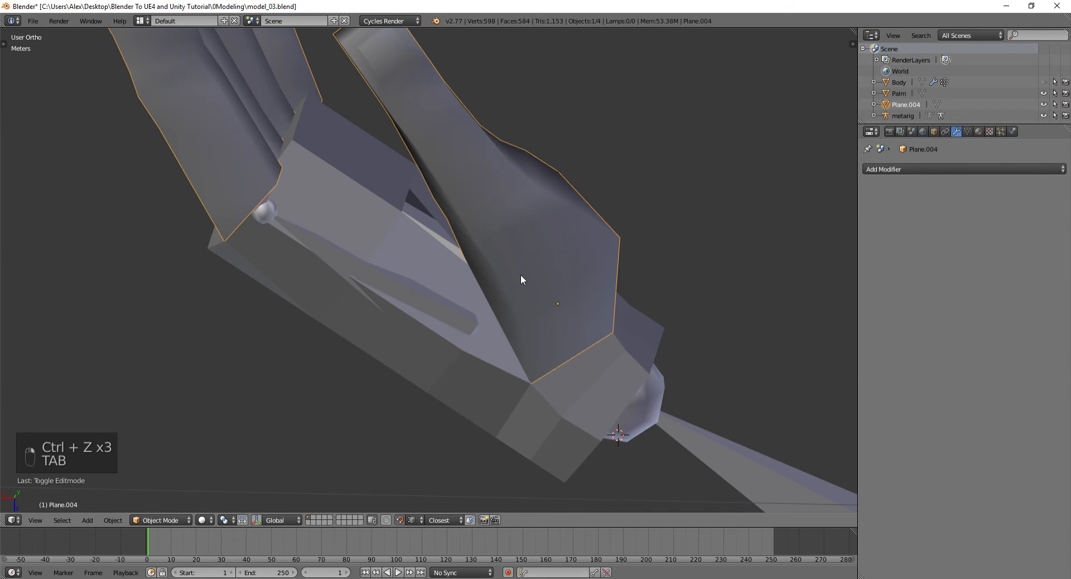
middle_drag(496, 298, 536, 340)
shift+right_click(524, 354)
key(ctrl+j)
key(Tab)
- Delete the side face of the thumb's base and the adjoining palm face where the two parts overlap
scroll(480, 318, up, 3)
right_click(545, 341)
key(ctrl+Tab)
click(505, 384)
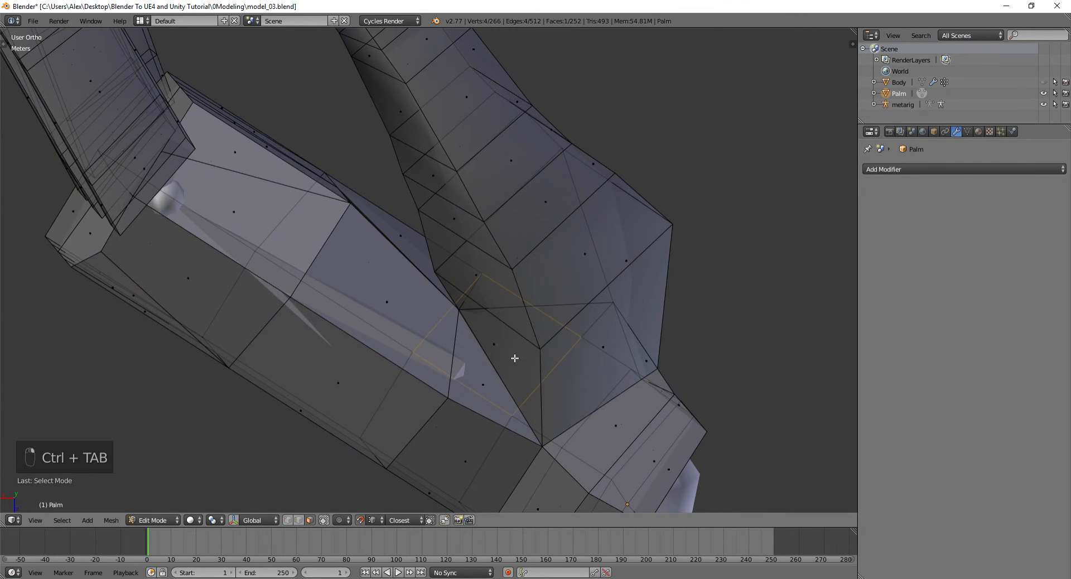
right_click(511, 356)
key(x)
key(Escape)
right_click(490, 335)
mouse_move(490, 334)
middle_down()
mouse_move(550, 335)
mouse_move(485, 330)
middle_up()
key(x)
click(548, 334)
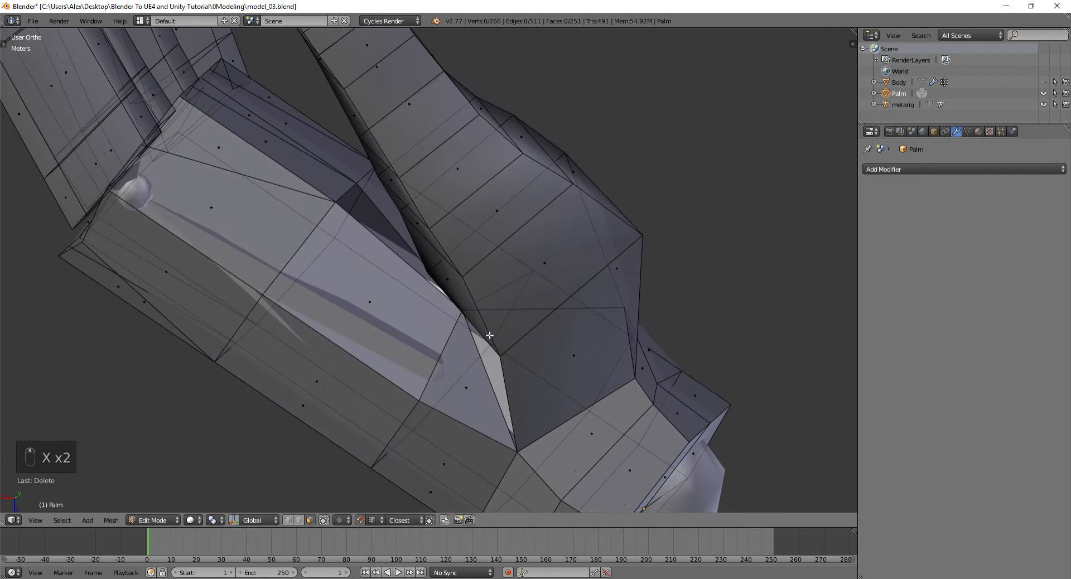
right_click(455, 365)
key(x)
click(454, 366)
- Snap the loose corner vertex of the thumb's base onto the nearby rim vertex of the palm opening
middle_drag(455, 366, 516, 357)
key(ctrl+Tab)
click(491, 326)
right_click(556, 335)
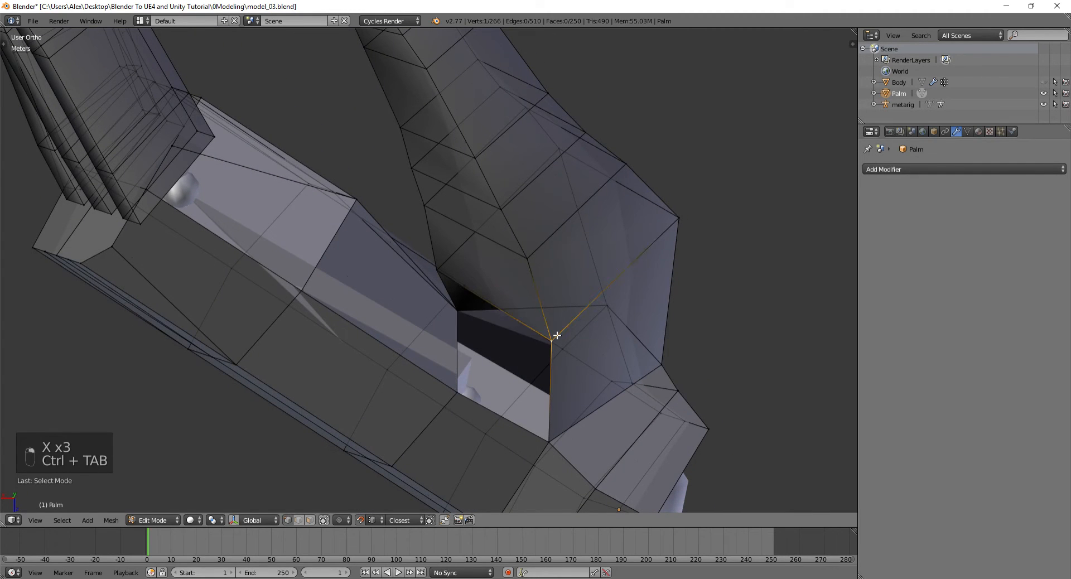
key(g)
click(457, 357)
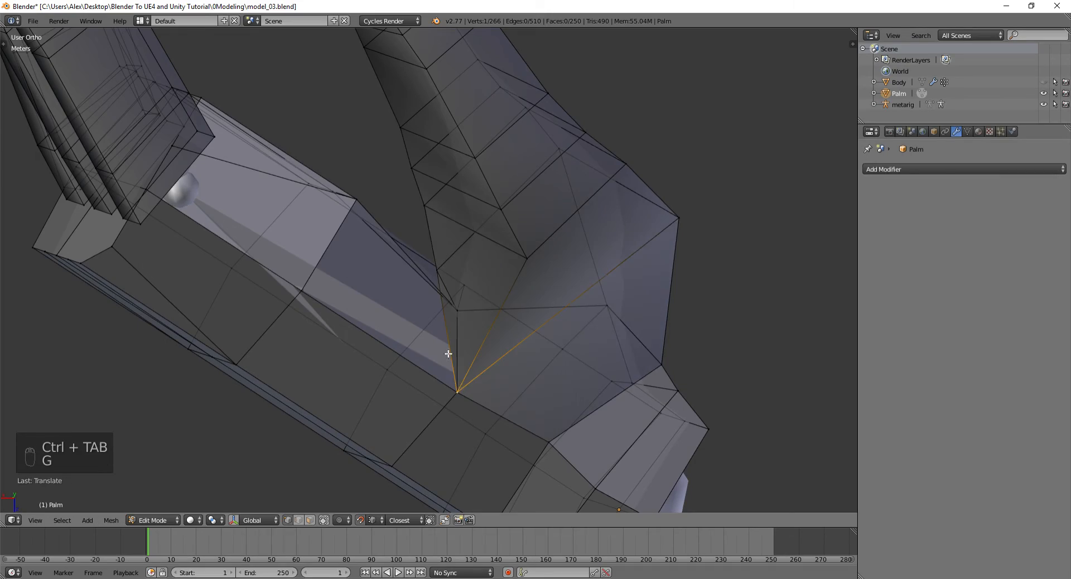
- Add a loop cut around the thumb's base and move its palm-side vertex onto the rim of the palm opening
middle_drag(457, 357, 489, 323)
scroll(433, 320, down, 3)
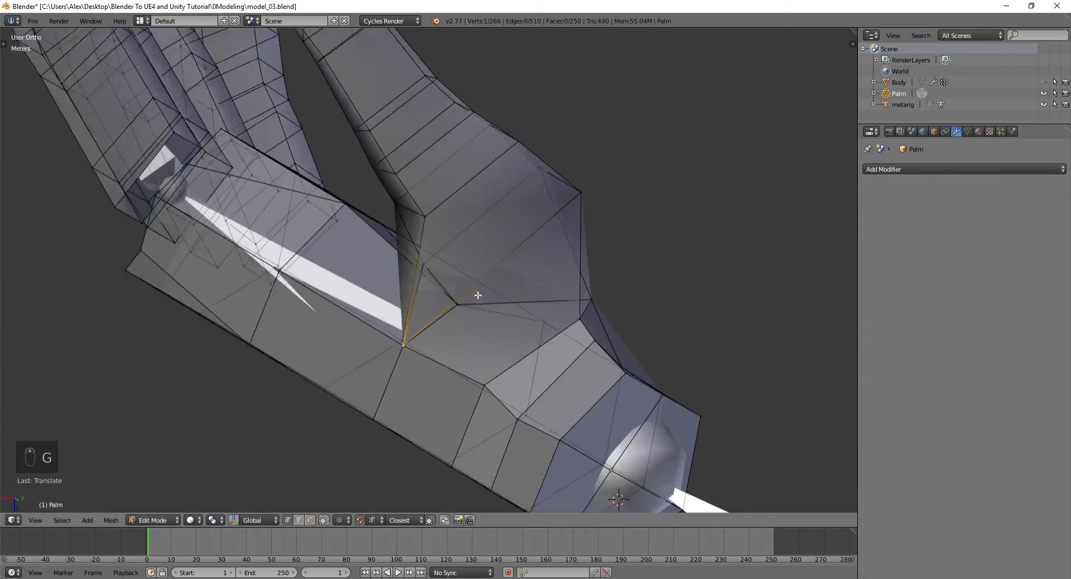
middle_drag(491, 283, 406, 306)
click(351, 325)
middle_drag(350, 325, 377, 325)
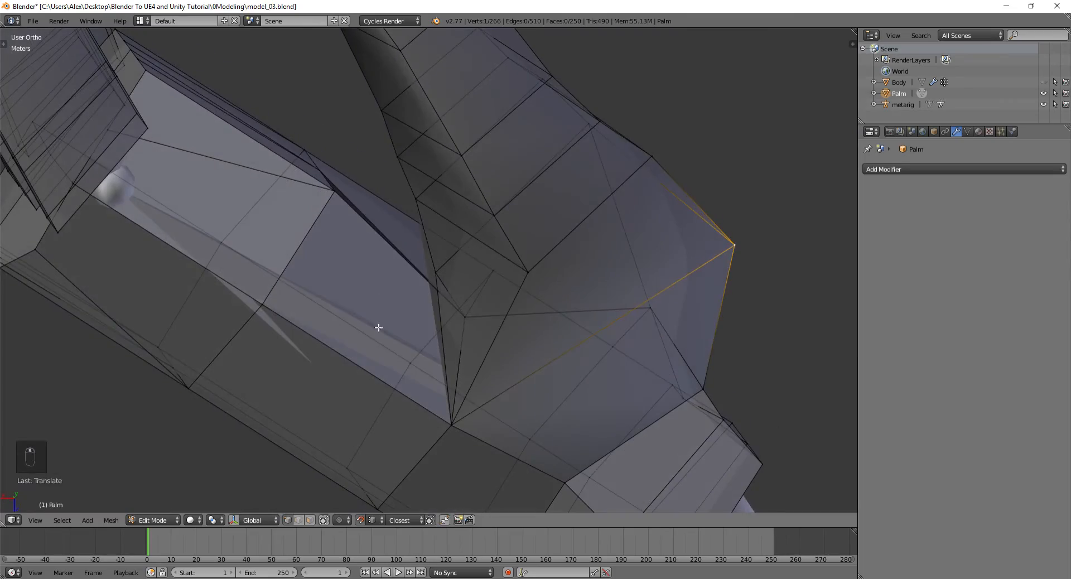
key(ctrl+r)
middle_drag(446, 323, 467, 165)
key(g)
key(ctrl+z)
middle_drag(283, 140, 440, 263)
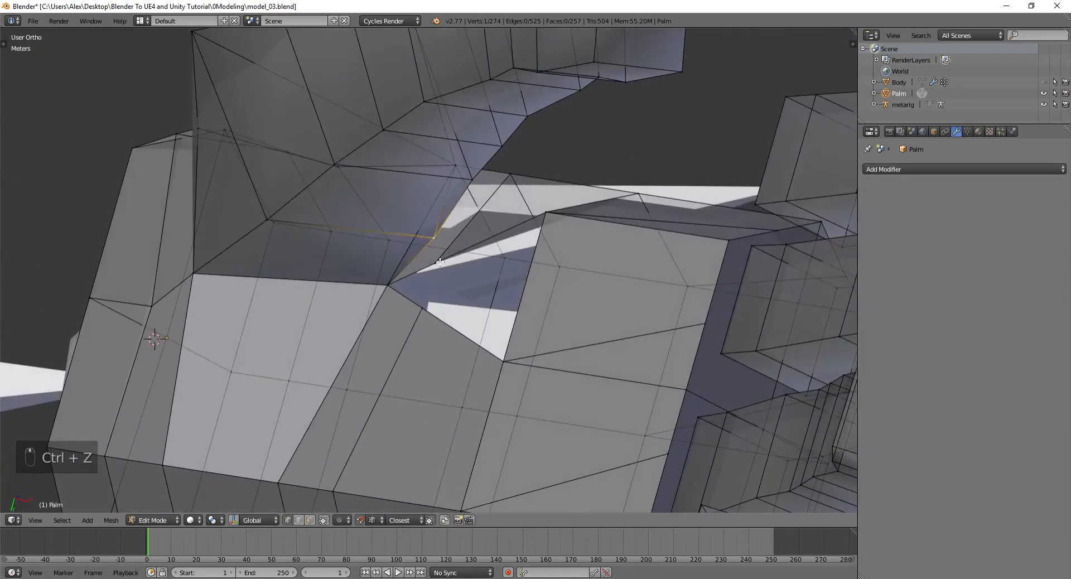
middle_drag(629, 222, 472, 333)
- Knife-cut an edge on the thumb's base between the two palm rim vertices and delete the surplus geometry inside the joint
scroll(484, 302, up, 2)
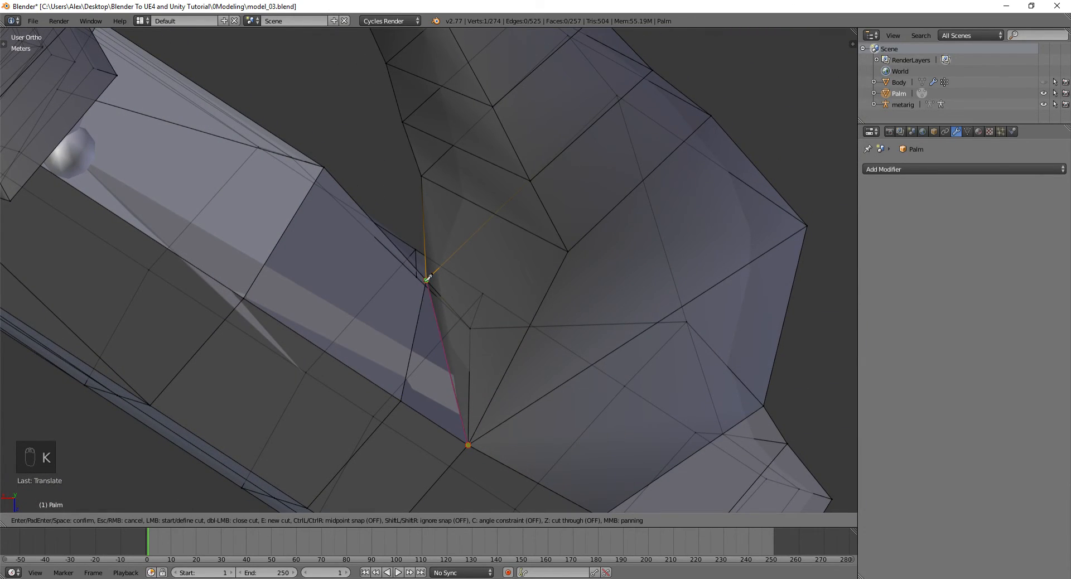
key(Return)
middle_drag(462, 295, 499, 387)
key(ctrl+Tab)
click(429, 371)
scroll(499, 388, down, 4)
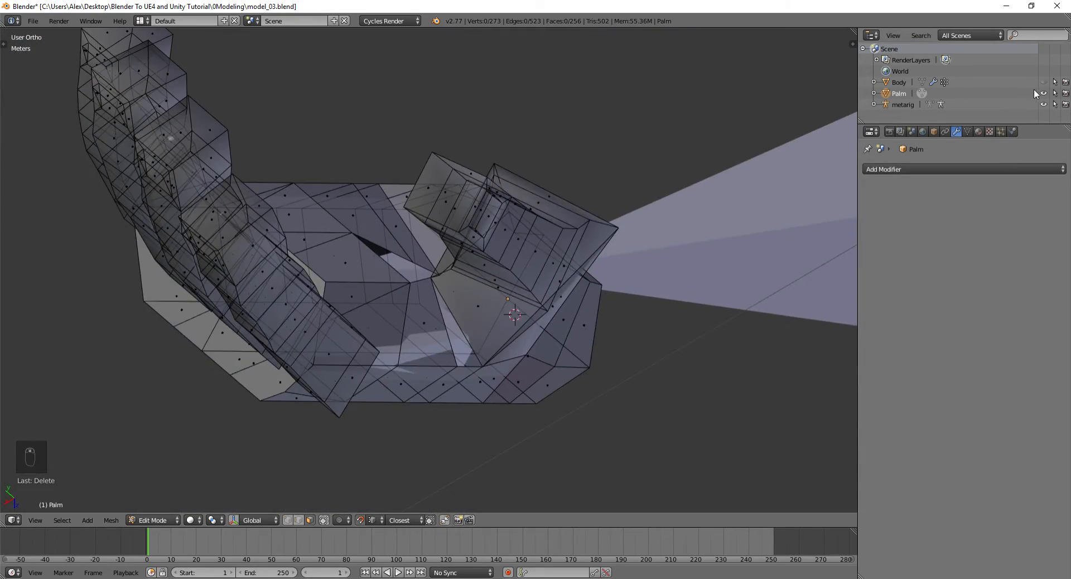
- Hide the metarig and fill the narrow gap between the thumb's base and the palm with a face
click(1044, 104)
middle_drag(446, 251, 399, 179)
scroll(399, 179, up, 5)
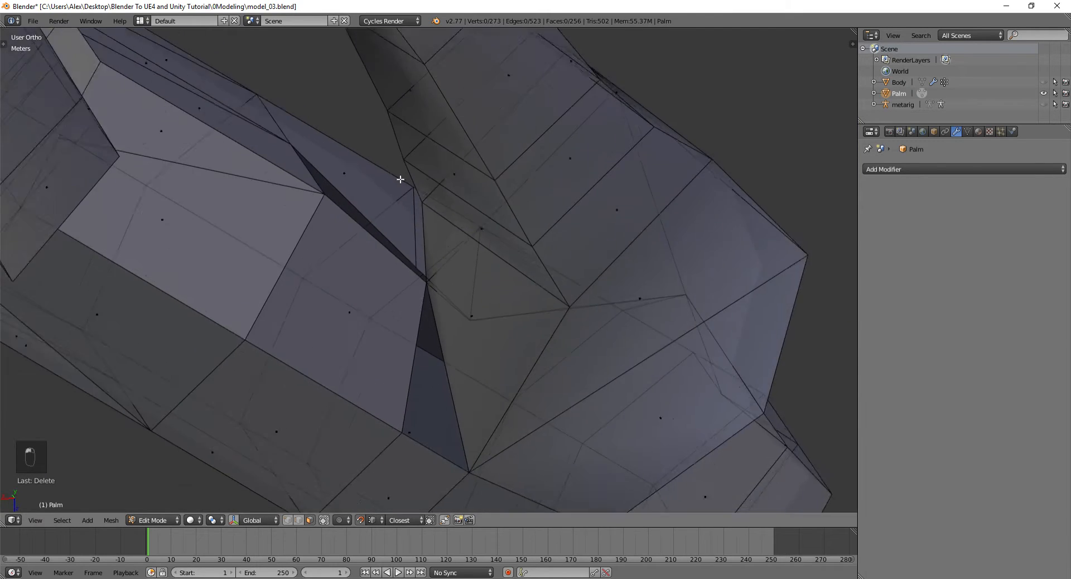
scroll(464, 322, down, 3)
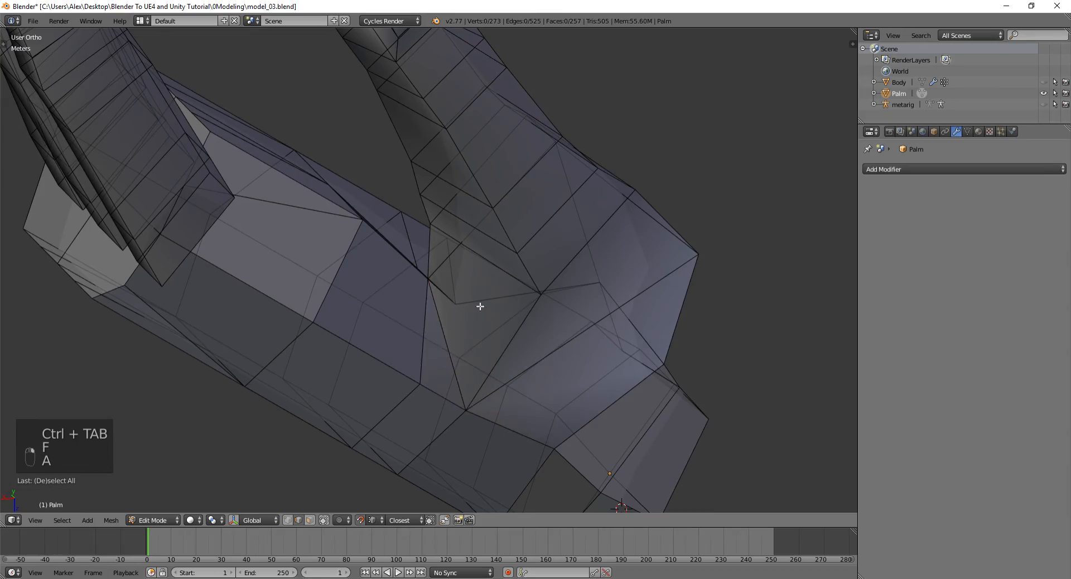
middle_drag(480, 306, 427, 270)
- Select the whole hand mesh and merge its overlapping vertices with Remove Doubles
key(ctrl+Tab)
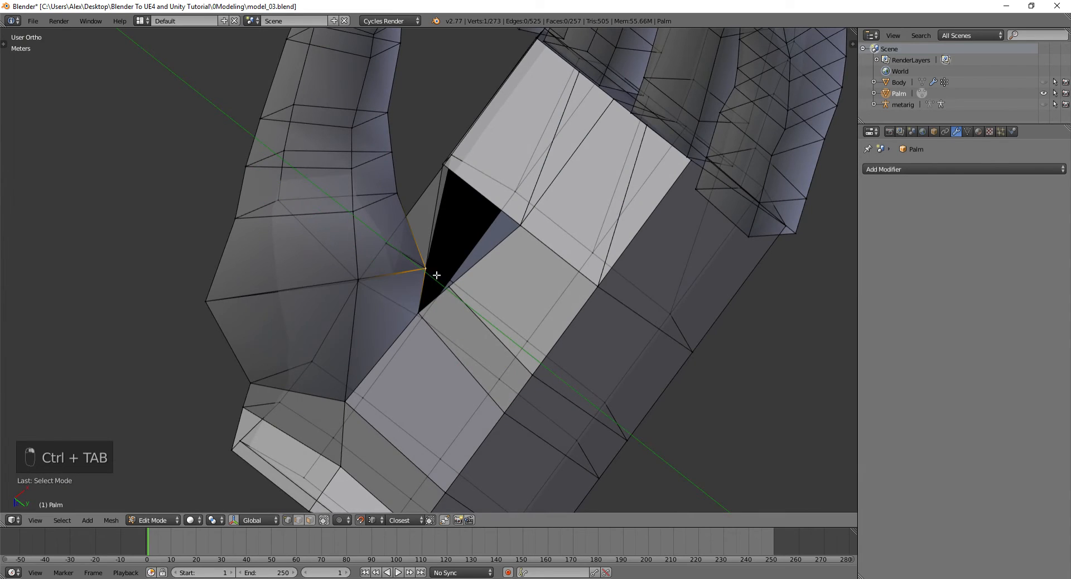
scroll(436, 275, up, 5)
key(a)
key(a)
key(a)
key(space)
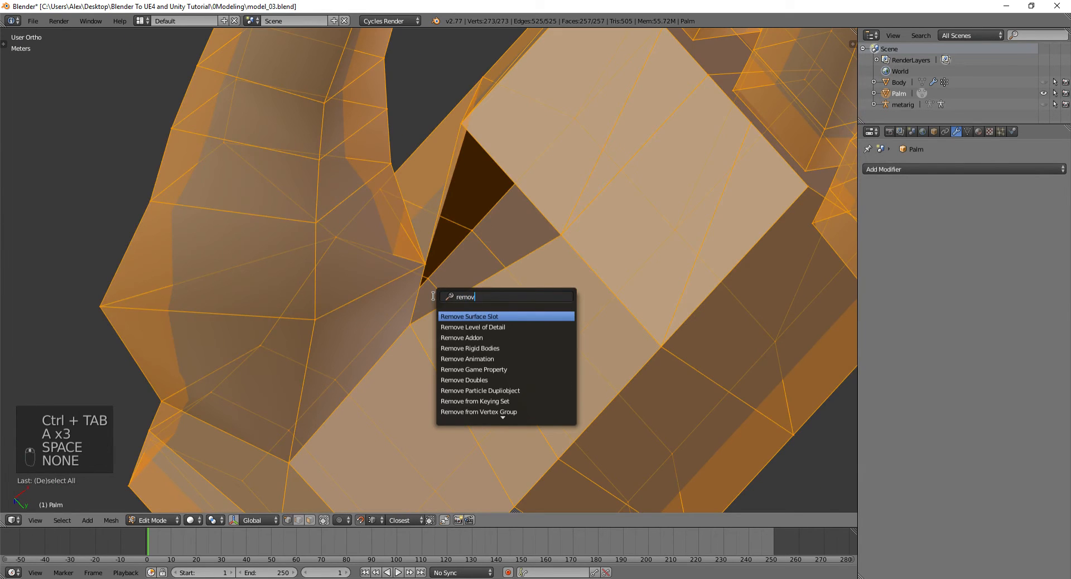
key(Return)
- Fill the remaining gaps between the thumb's web and the back of the palm with faces
right_click(455, 294)
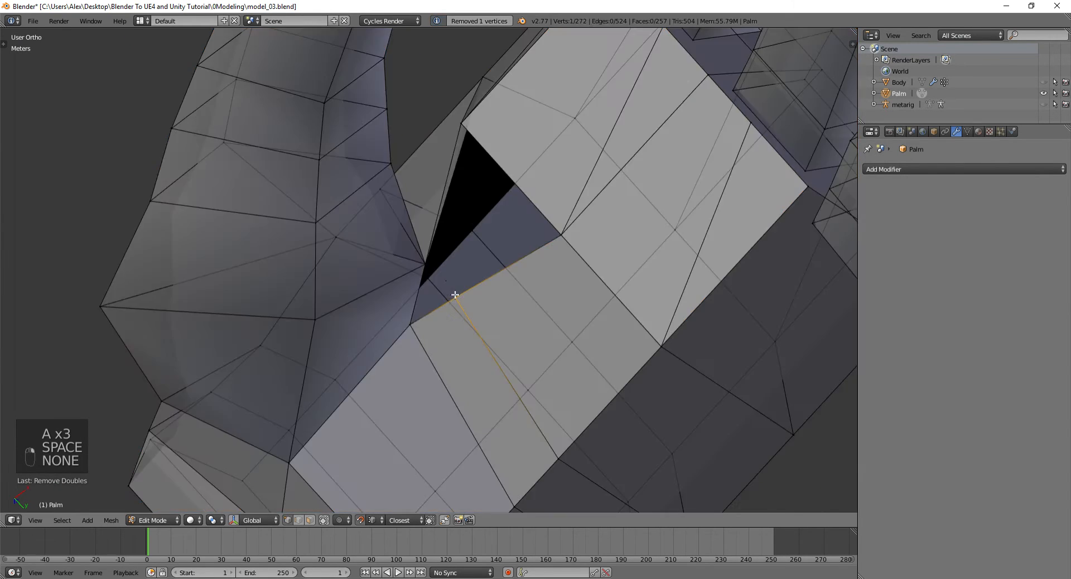
shift+right_click(405, 321)
key(f)
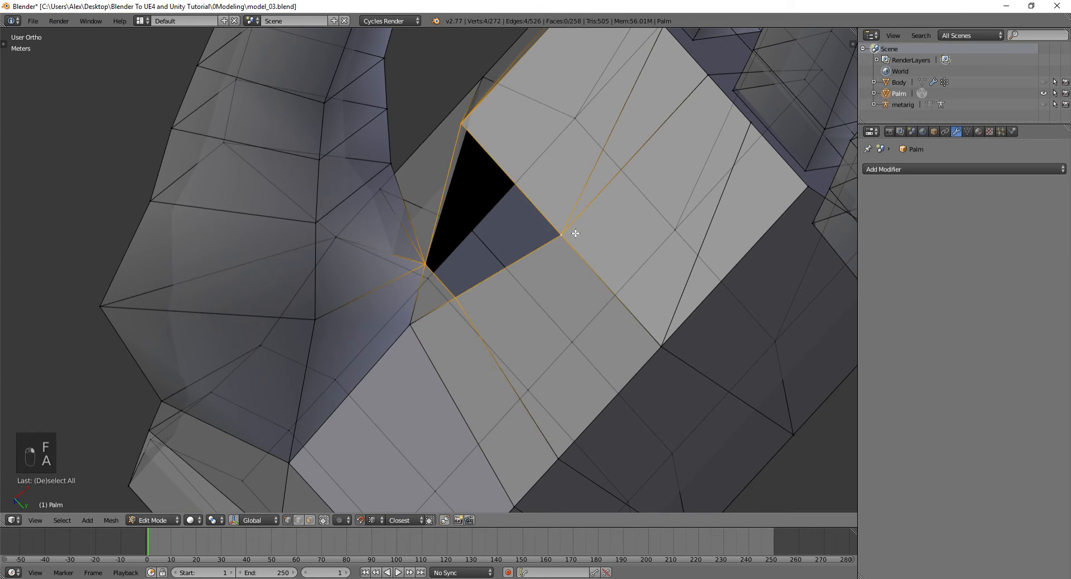
key(f)
key(a)
- Apply Shade Smooth to the whole hand mesh
scroll(569, 234, down, 7)
middle_drag(507, 232, 483, 265)
key(Tab)
middle_drag(397, 298, 593, 198)
key(Tab)
key(a)
key(space)
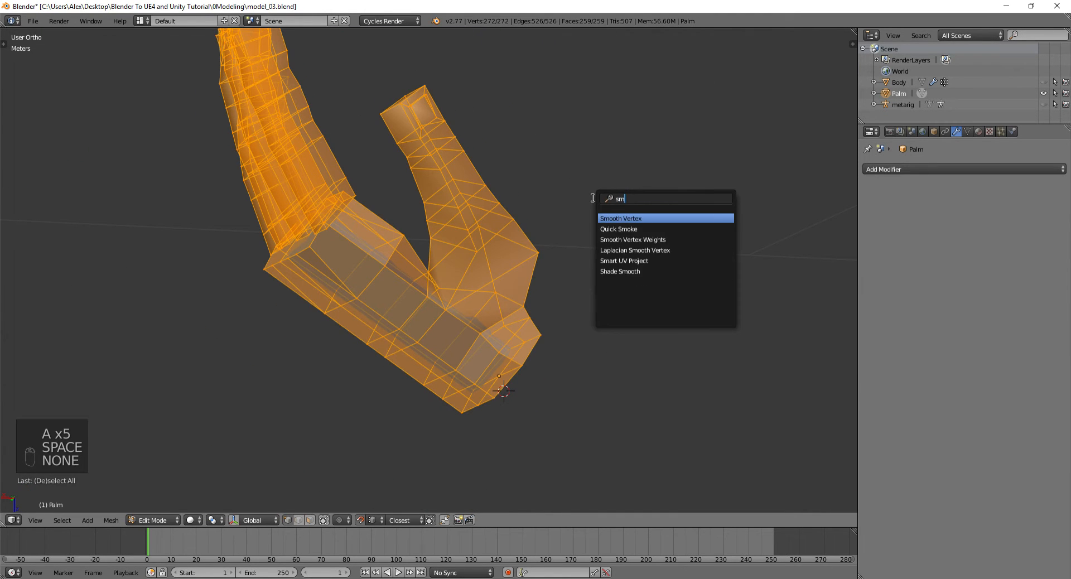
text(smoo)
key(Down)
key(Down)
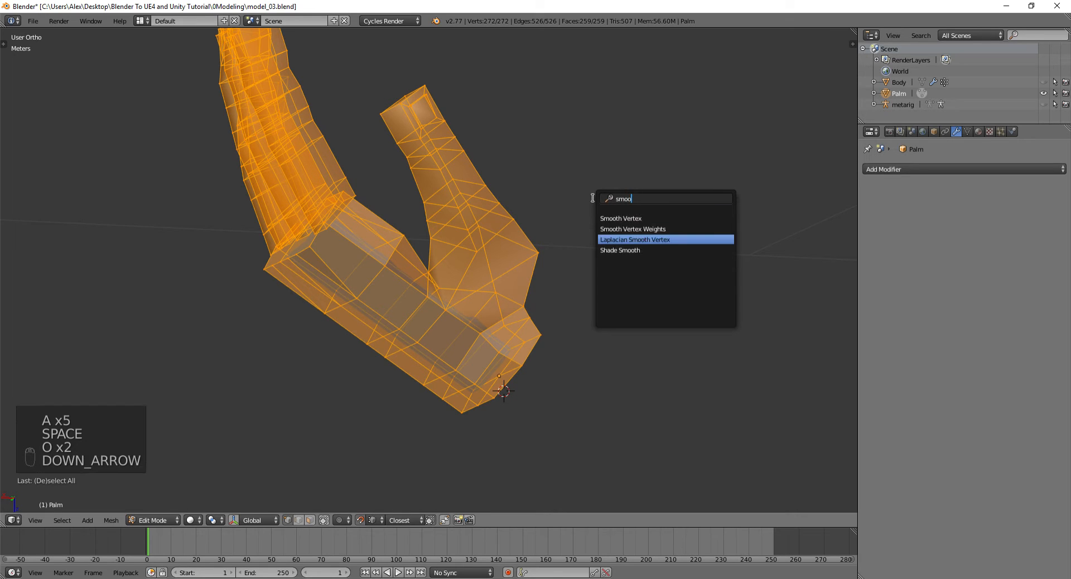
key(Return)
key(Tab)
- Examine how the finger bases meet the end of the palm in wireframe and solid display
middle_drag(517, 234, 516, 345)
key(Tab)
key(a)
key(a)
key(a)
key(z)
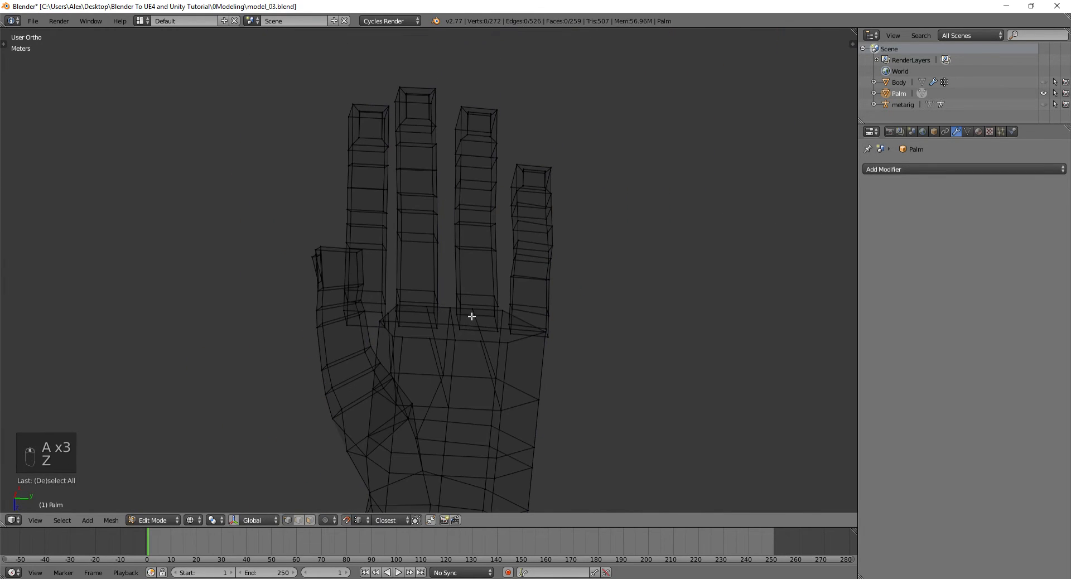
middle_drag(470, 315, 473, 284)
scroll(473, 335, up, 4)
alt+right_click(473, 334)
scroll(463, 326, down, 4)
key(Tab)
key(Tab)
middle_drag(386, 333, 473, 270)
key(Tab)
key(Tab)
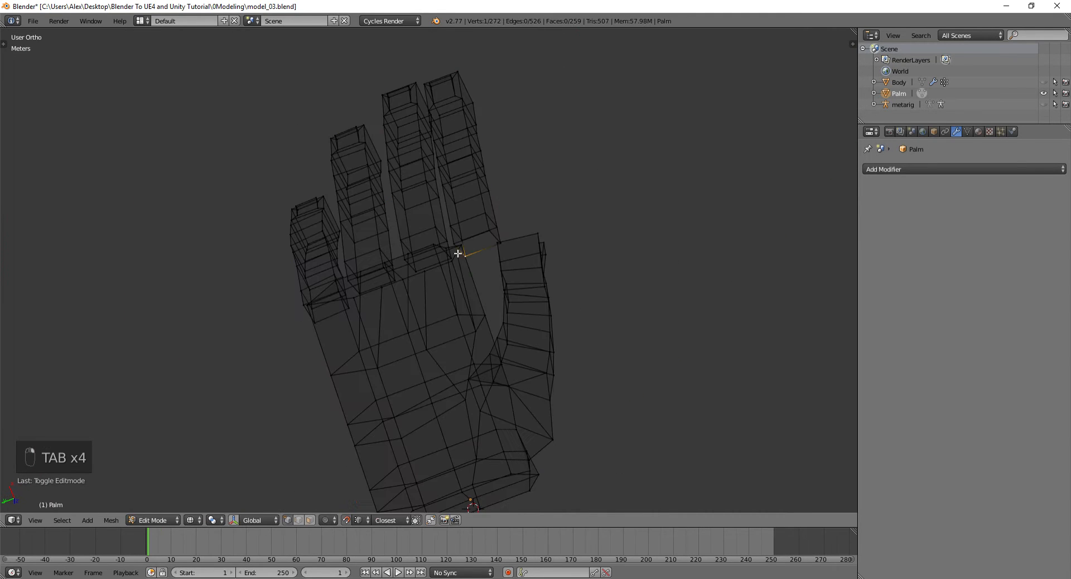
mouse_move(480, 249)
middle_down()
mouse_move(545, 279)
mouse_move(502, 349)
middle_up()
key(z)
scroll(493, 264, up, 5)
middle_drag(493, 265, 465, 281)
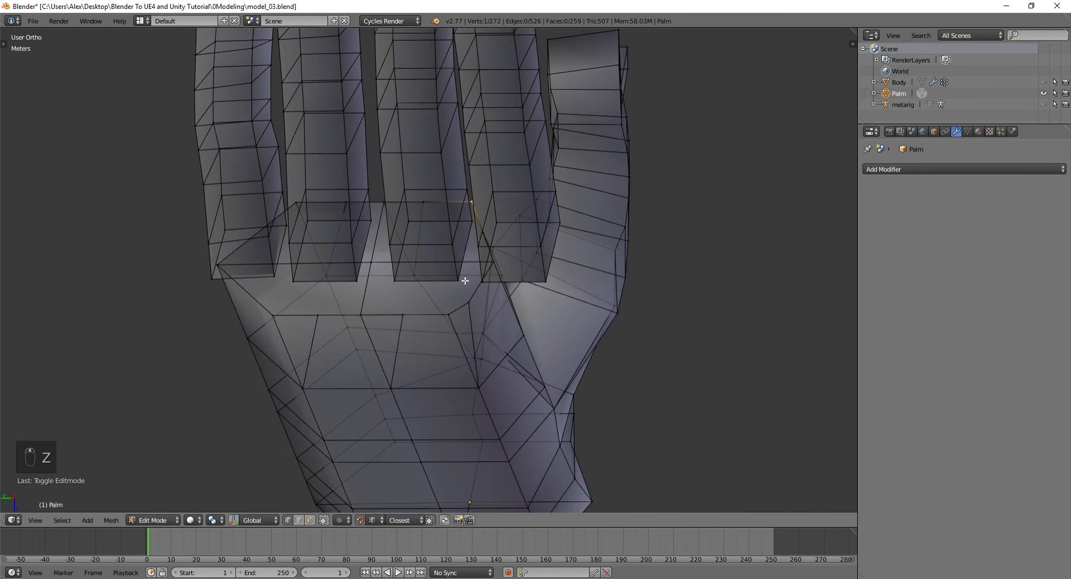
- Delete the faces that close off the palm's end beneath the finger bases
key(ctrl+Tab)
click(397, 335)
right_click(395, 292)
shift+right_click(329, 286)
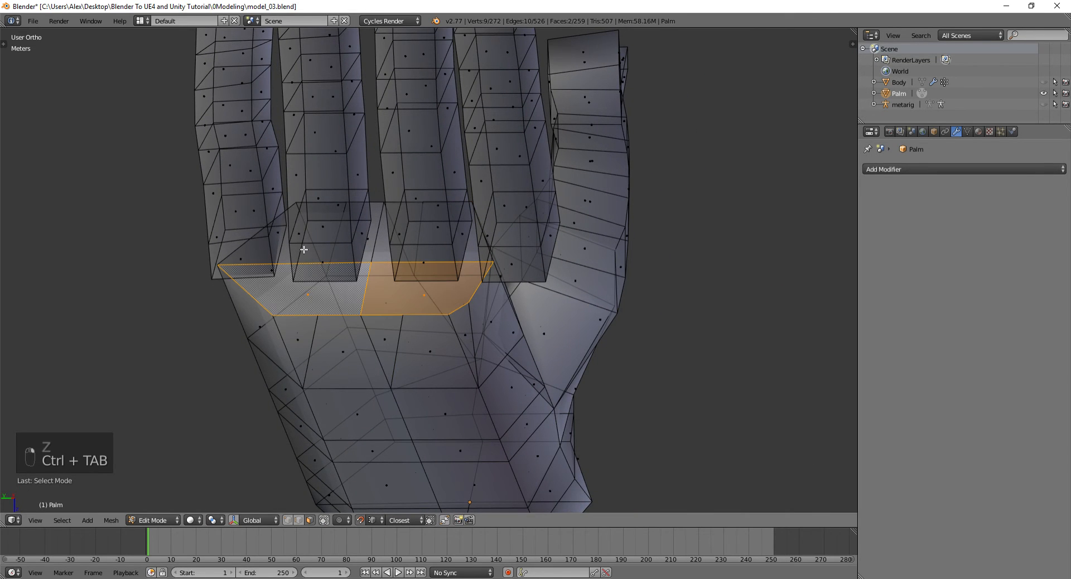
middle_drag(302, 244, 350, 236)
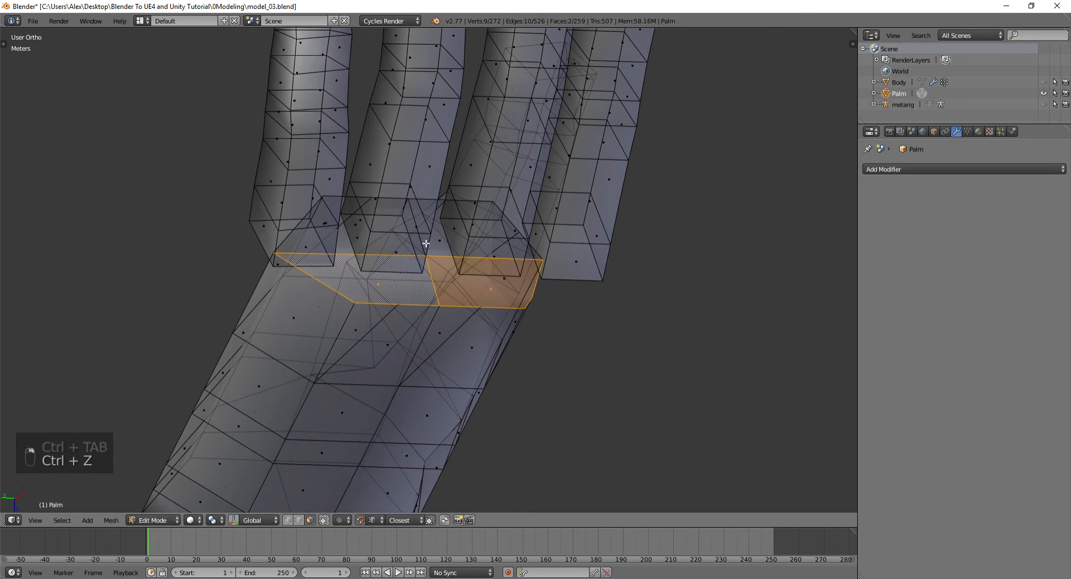
middle_drag(441, 241, 380, 217)
key(ctrl+z)
key(x)
click(445, 212)
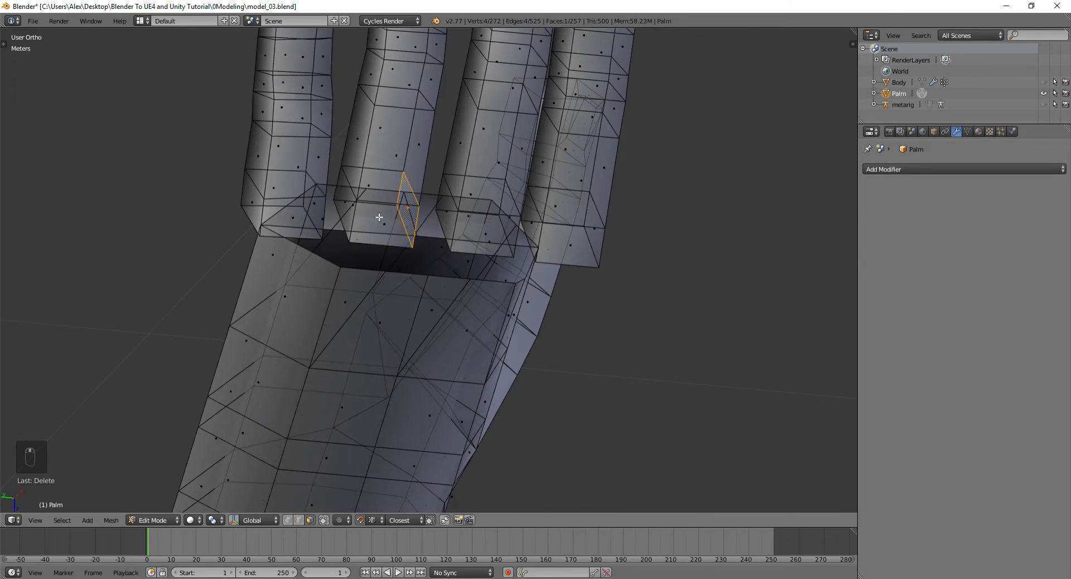
key(x)
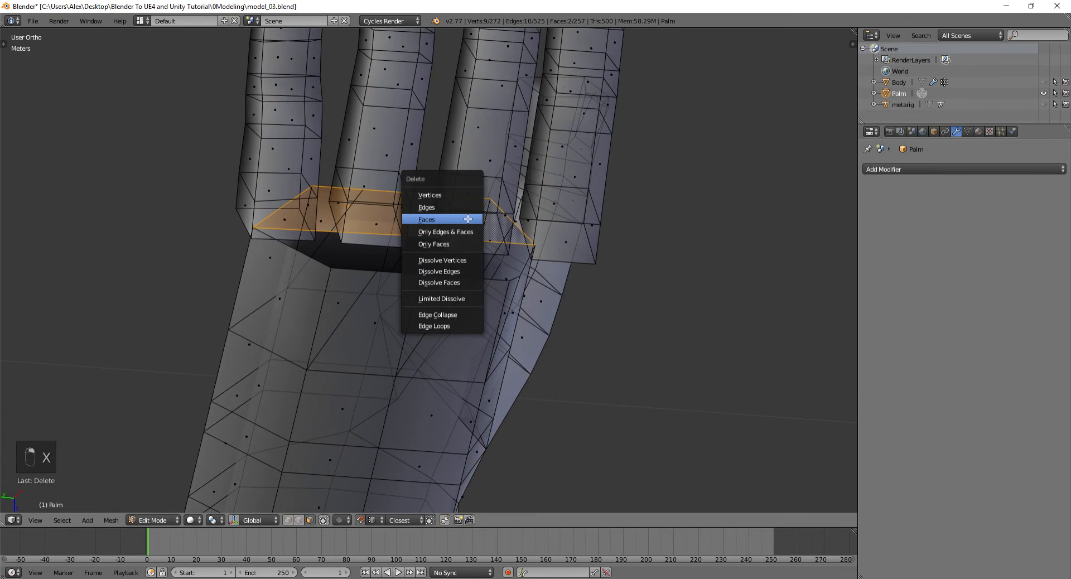
click(466, 219)
- Turn on vertex snapping and snap the palm opening's thumb-side rim vertex to the index finger's base corner
middle_drag(453, 244, 504, 299)
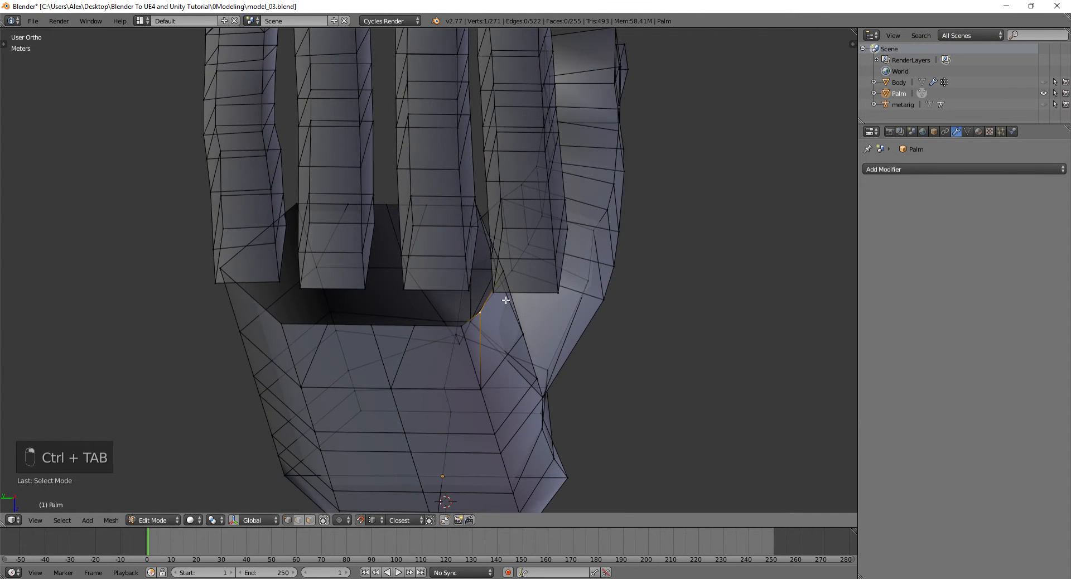
key(g)
key(shift+Tab)
key(g)
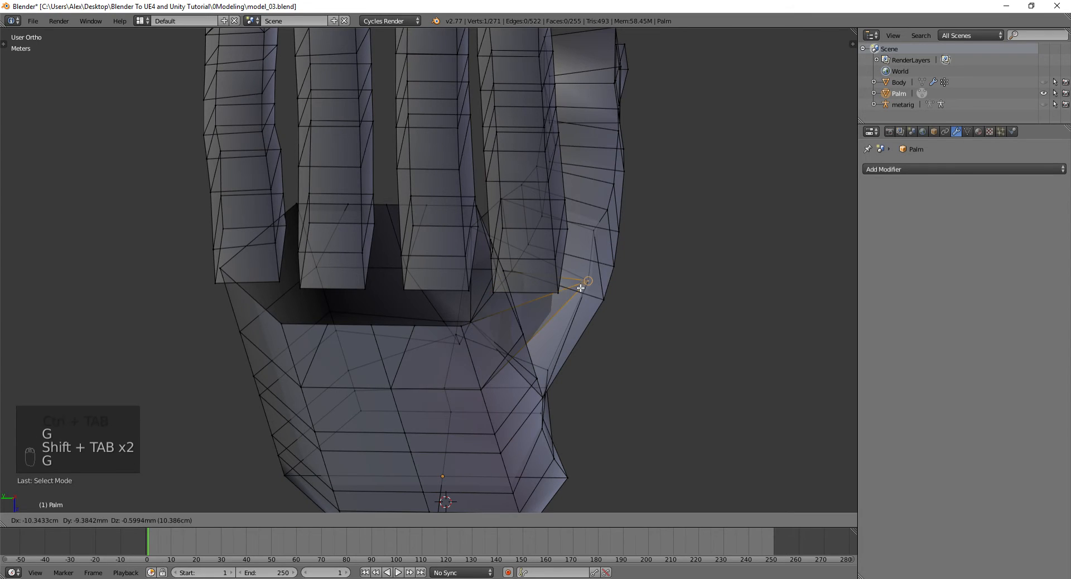
click(558, 292)
- Reposition further rim vertices on the thumb side of the palm opening with vertex snapping to fit the index finger's base
middle_drag(469, 325, 436, 228)
right_drag(413, 202, 431, 204)
middle_drag(431, 204, 423, 314)
key(g)
click(504, 232)
key(g)
key(g)
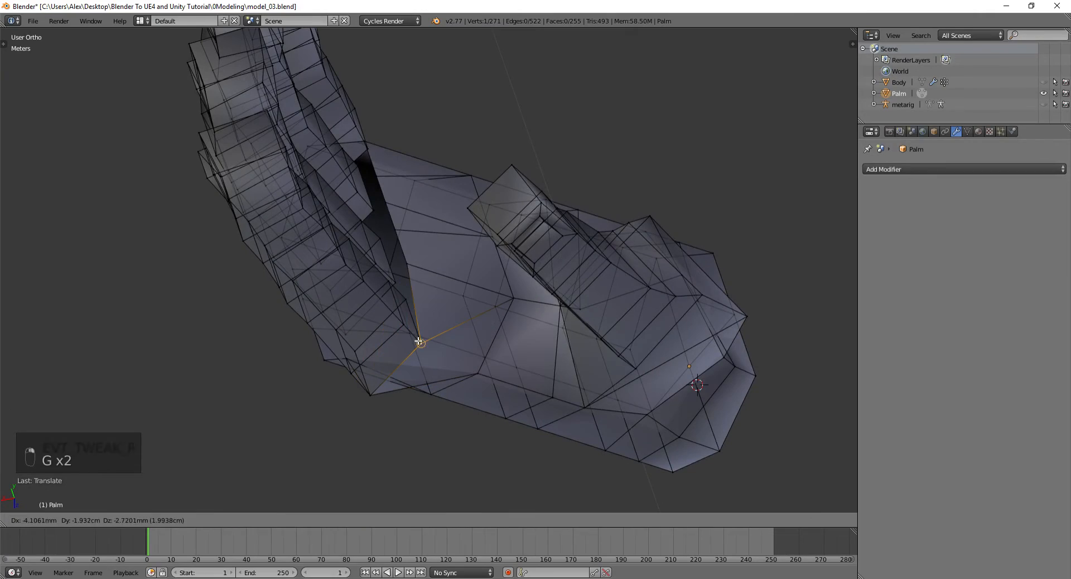
click(411, 263)
middle_drag(411, 263, 509, 246)
scroll(479, 303, up, 2)
key(g)
click(485, 323)
- Move the selected palm geometry near the thumb's web along the Y axis
scroll(599, 278, down, 3)
key(ctrl+Tab)
shift+right_click(462, 316)
key(g)
key(y)
click(587, 345)
- Turn off vertex snapping and reposition the vertices around the web between the thumb and the palm freehand
right_click(526, 312)
key(shift+Tab)
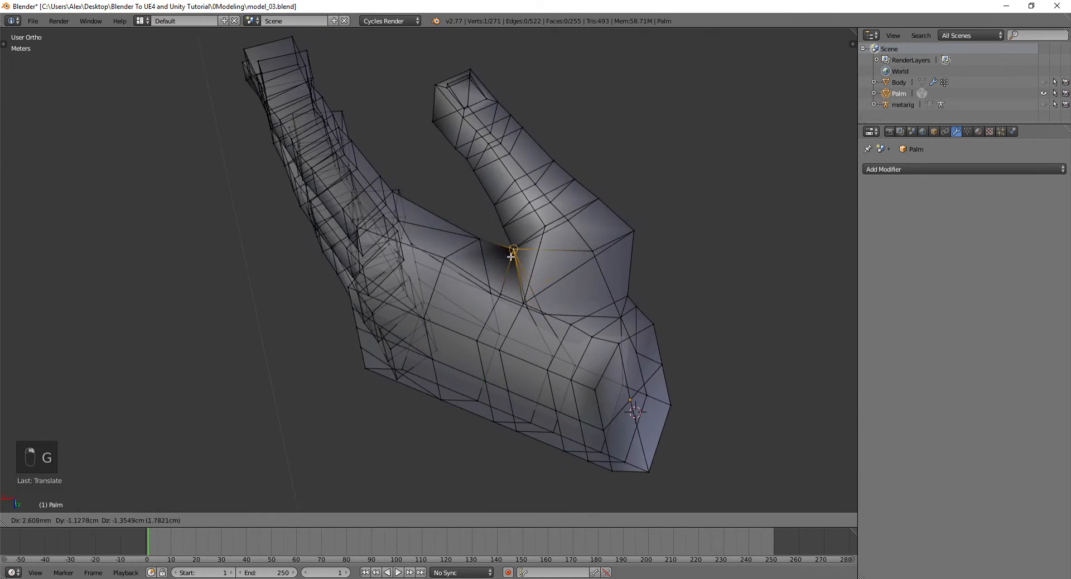
key(g)
click(479, 198)
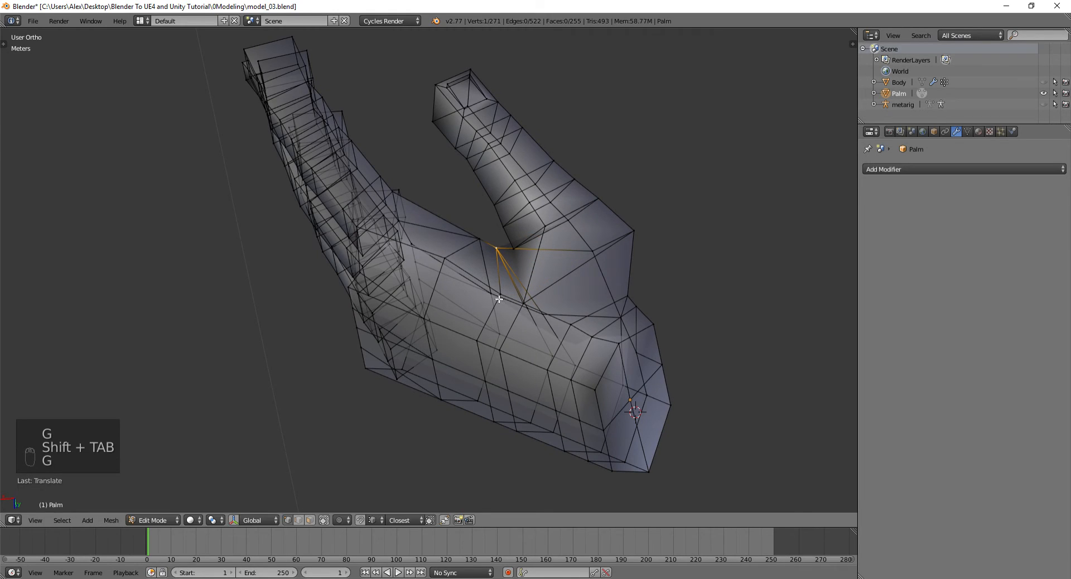
right_click(498, 298)
key(g)
click(494, 281)
middle_drag(494, 280, 563, 329)
right_click(518, 283)
key(g)
click(516, 294)
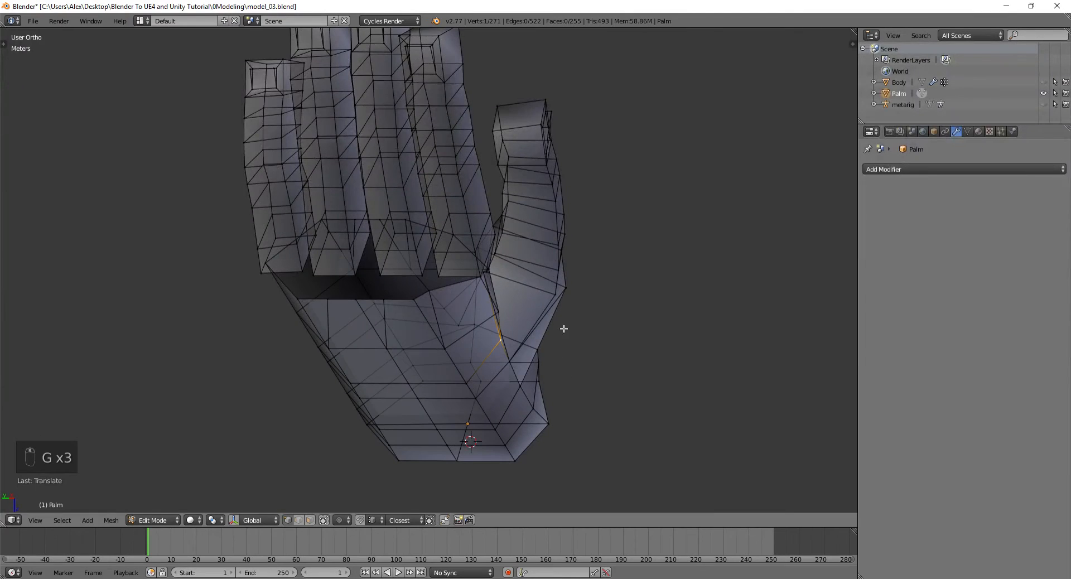
- Turn vertex snapping back on and snap the back-of-hand rim vertices of the palm to the index and middle fingers' base corners
middle_drag(491, 301, 540, 246)
scroll(513, 226, up, 3)
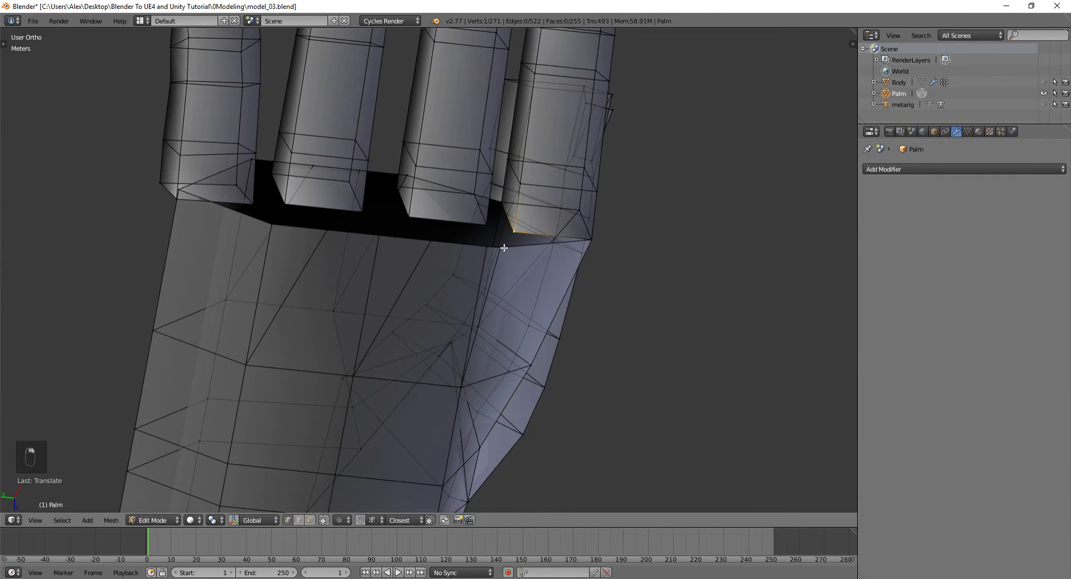
right_click(503, 250)
key(g)
right_click(514, 237)
key(shift+Tab)
key(g)
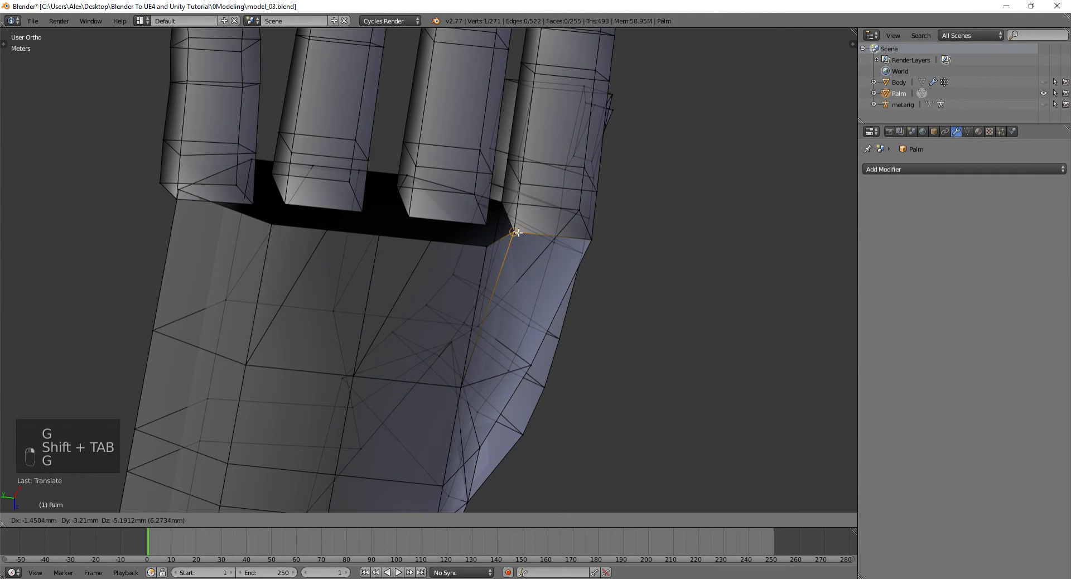
click(517, 233)
key(g)
click(487, 222)
key(g)
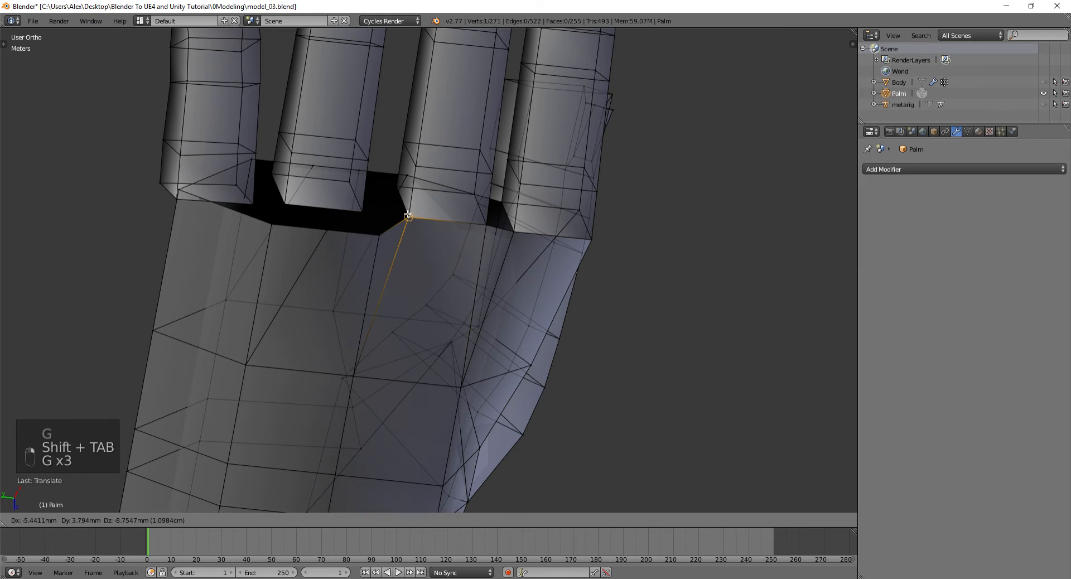
click(370, 230)
- Snap the remaining back-of-hand rim vertices to the base corners of the ring and little fingers
key(g)
click(358, 225)
key(g)
click(277, 213)
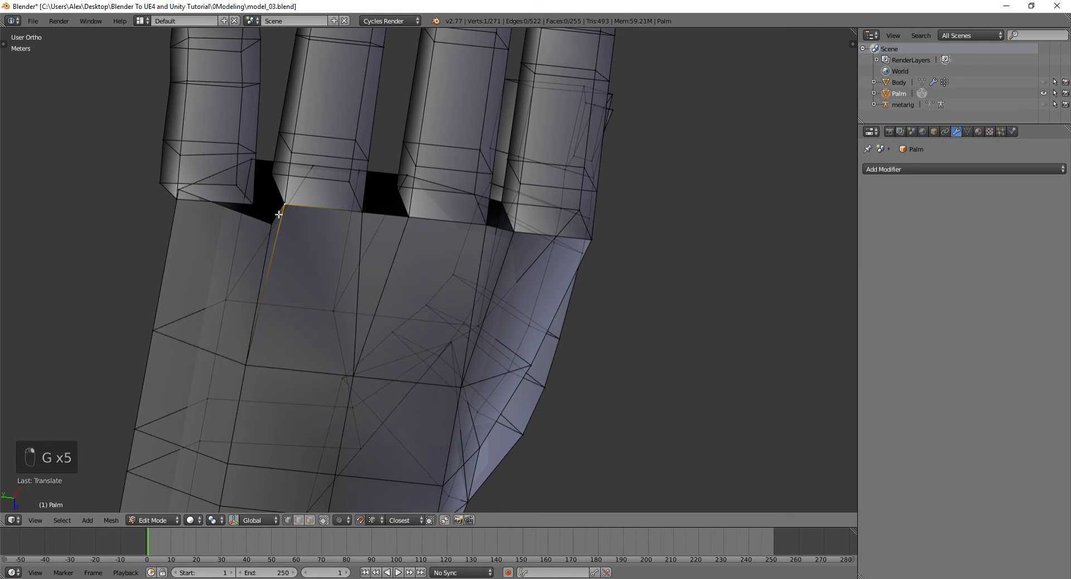
key(g)
click(197, 208)
key(g)
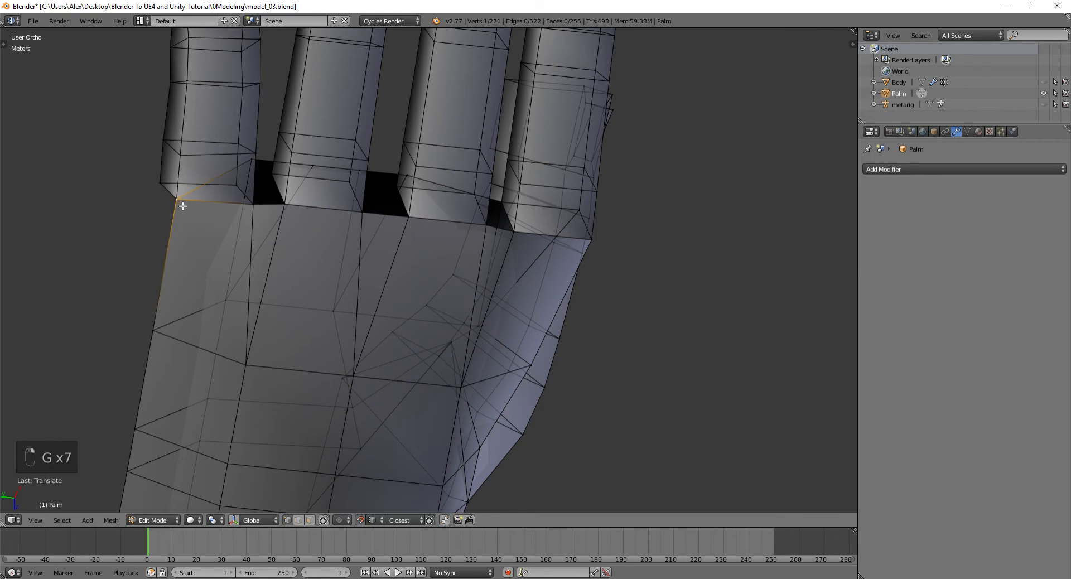
click(177, 203)
- Snap the palm-side rim vertices beneath the little finger to its two base corners
middle_drag(177, 203, 490, 246)
key(g)
click(567, 274)
middle_drag(568, 273, 446, 244)
key(g)
click(513, 269)
middle_drag(513, 269, 506, 271)
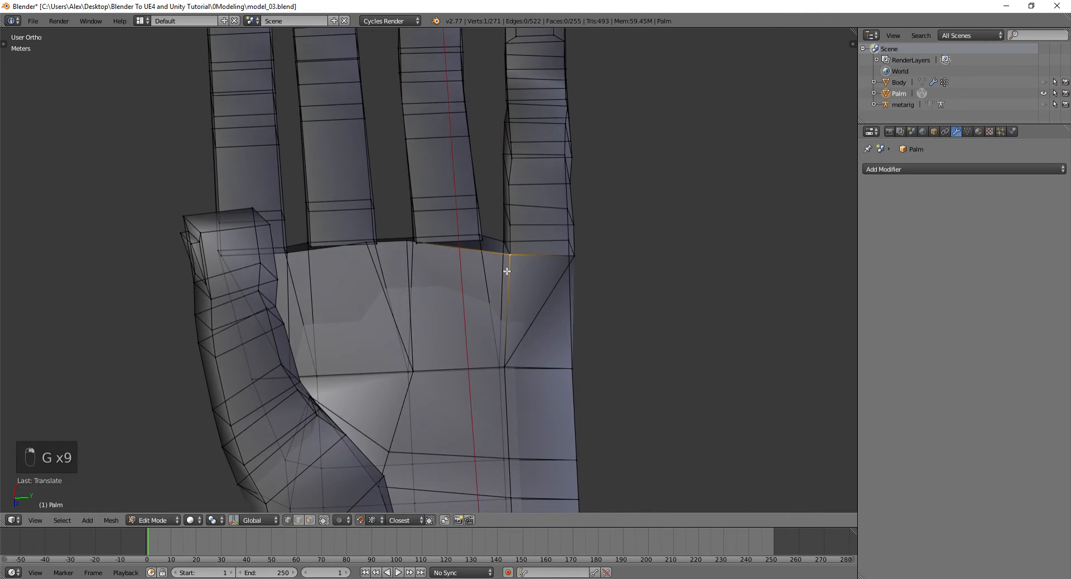
- Snap the next two palm-side rim vertices to the base corners of the ring finger
middle_drag(408, 248, 440, 255)
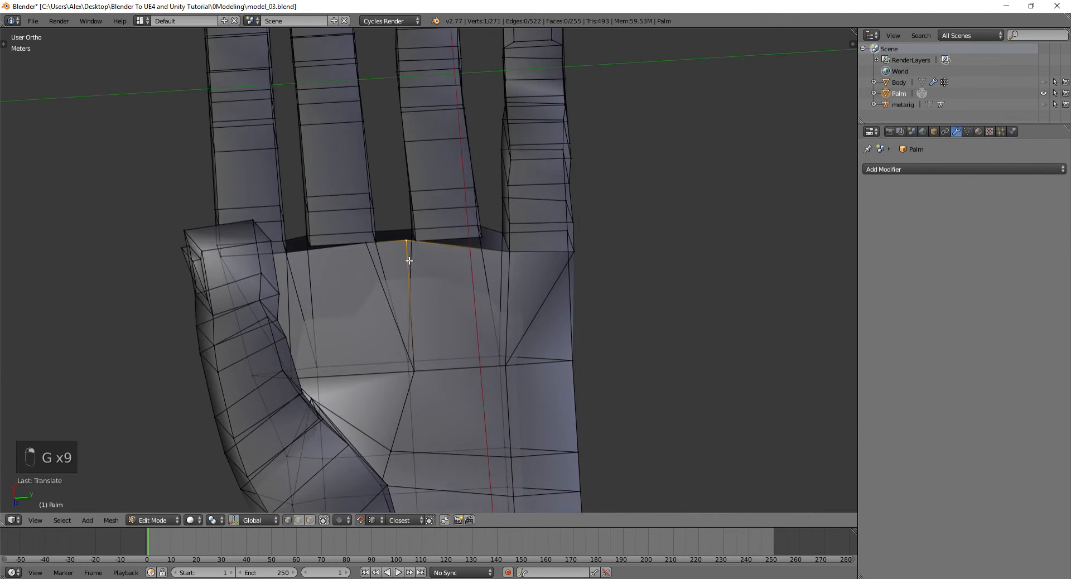
key(g)
click(485, 248)
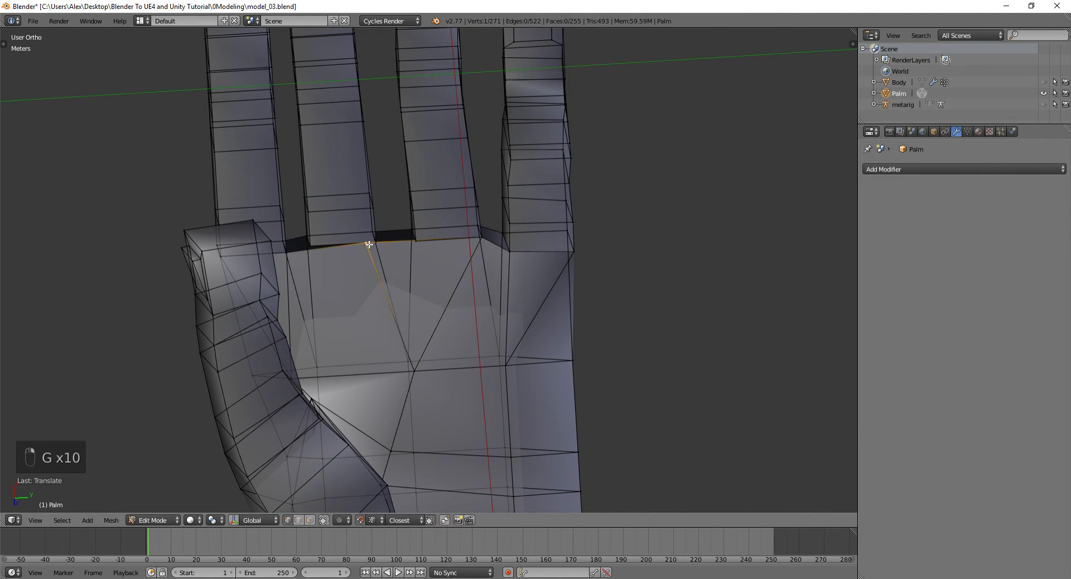
key(g)
click(417, 240)
middle_drag(416, 240, 332, 242)
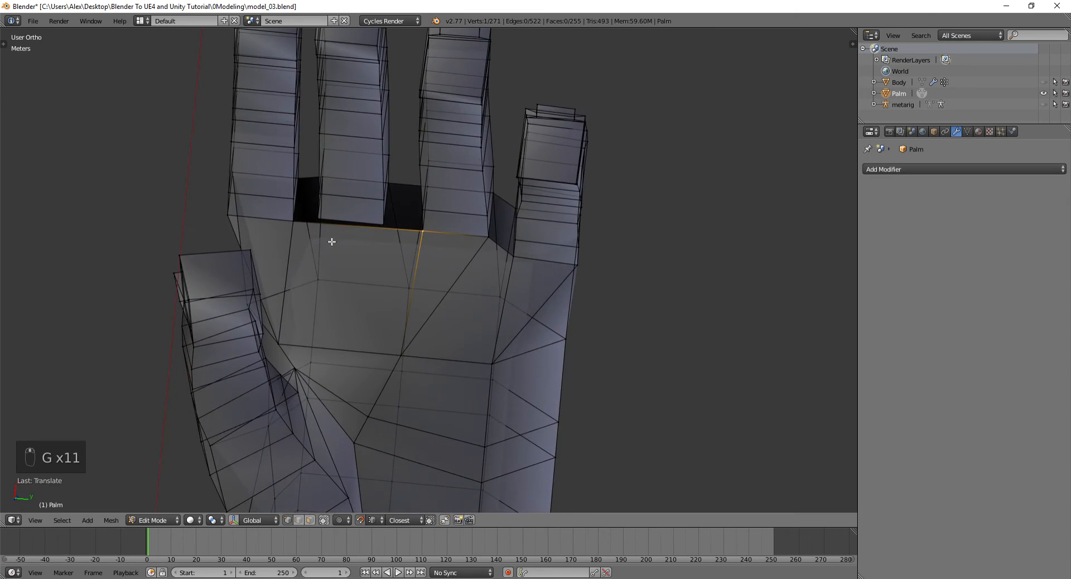
- Knife-cut two edges on the palm side from the rim beneath the middle finger's corners down to the existing palm vertices
middle_drag(311, 335, 384, 239)
key(k)
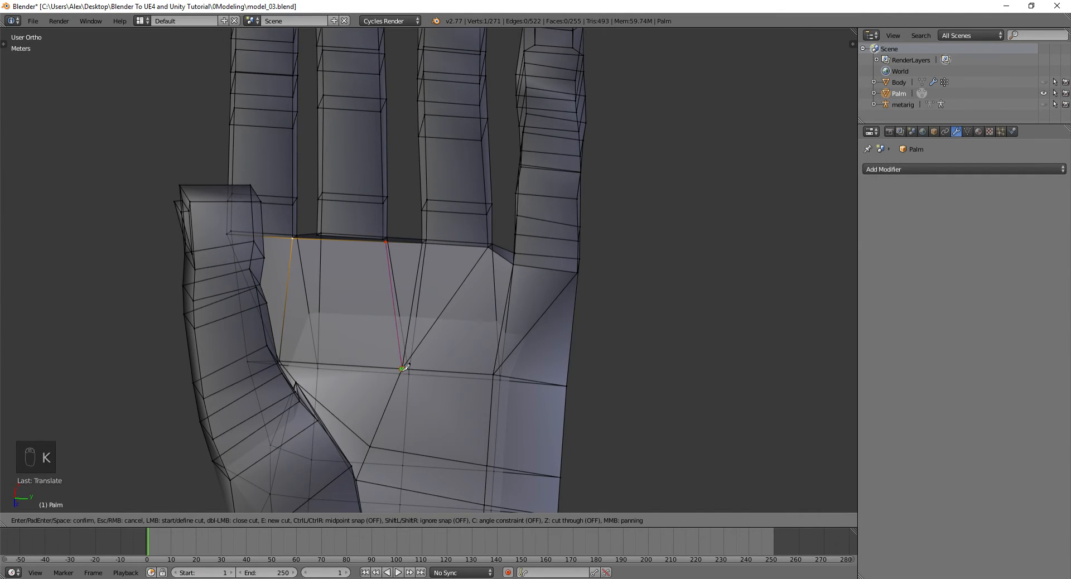
click(401, 369)
key(Return)
key(k)
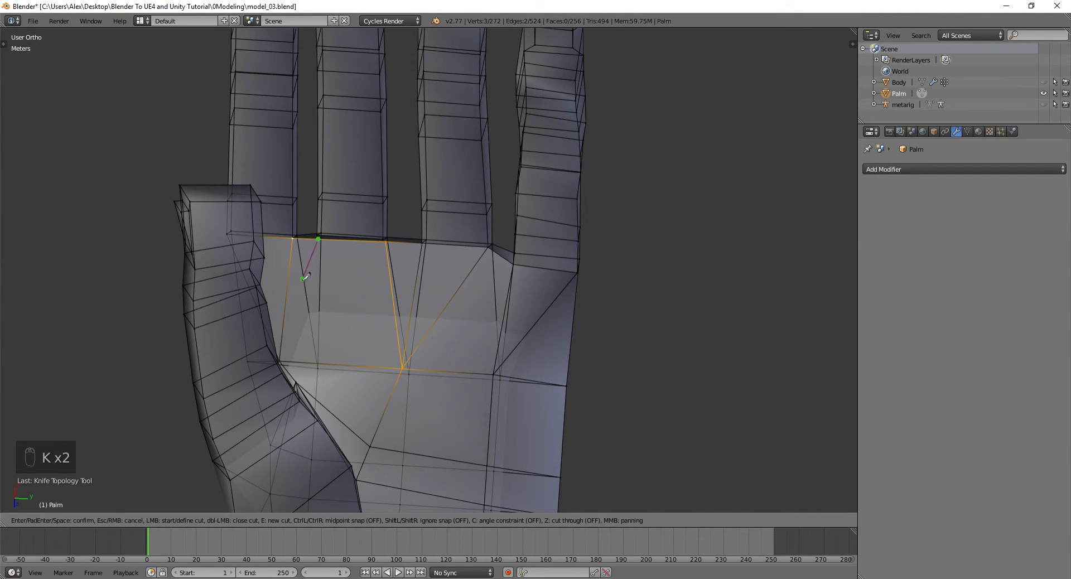
click(285, 358)
key(Return)
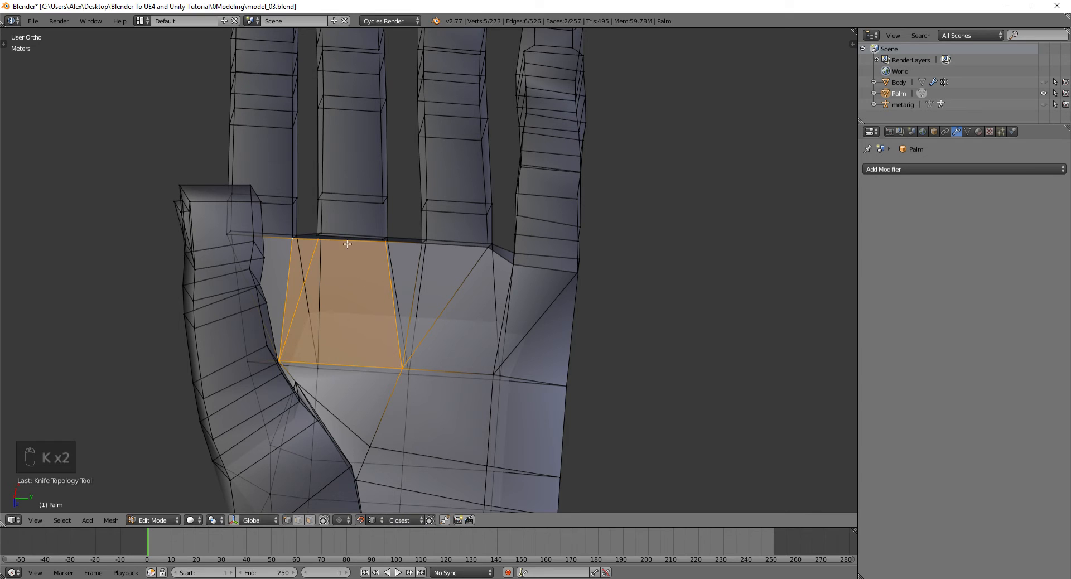
- Snap the rim ends of the two new cuts to the middle finger's base corners
right_click(312, 239)
key(g)
click(388, 236)
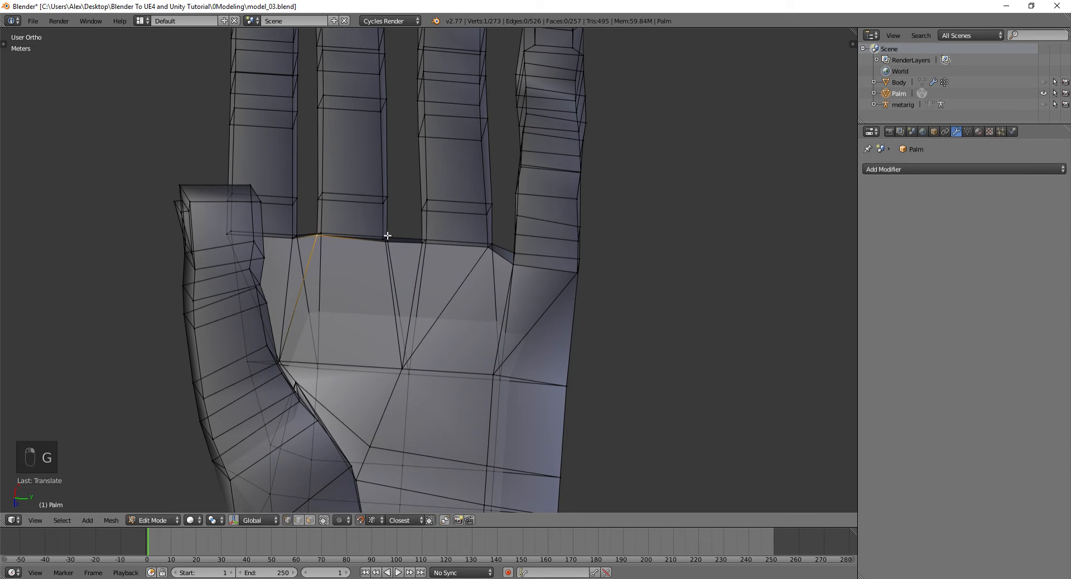
key(g)
middle_drag(407, 246, 463, 239)
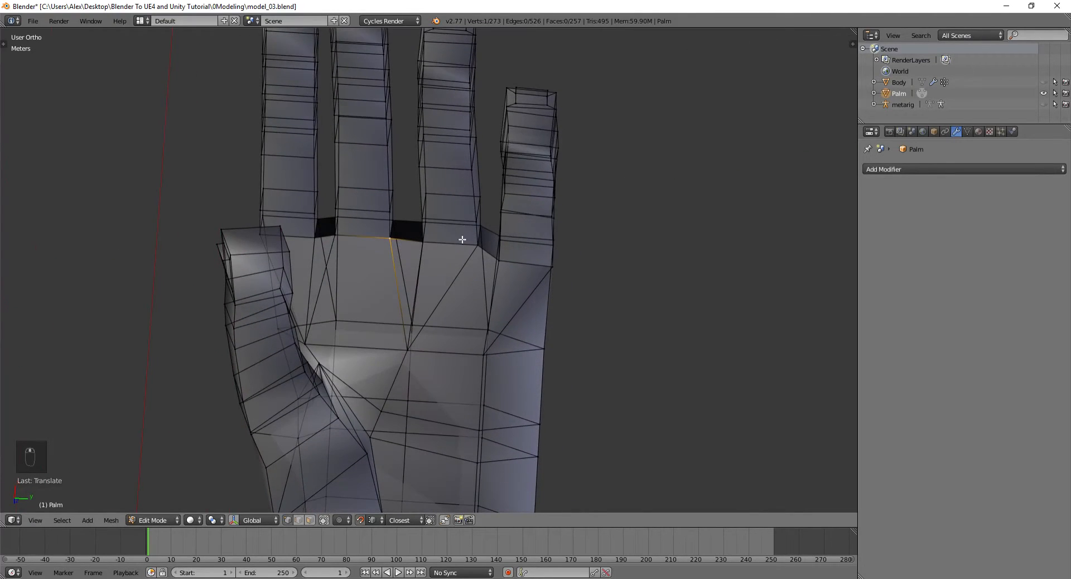
- Replace the diagonal edge below the ring finger with a straighter knife cut and snap its rim vertex to the finger's outer base corner
scroll(493, 248, up, 2)
scroll(490, 275, down, 1)
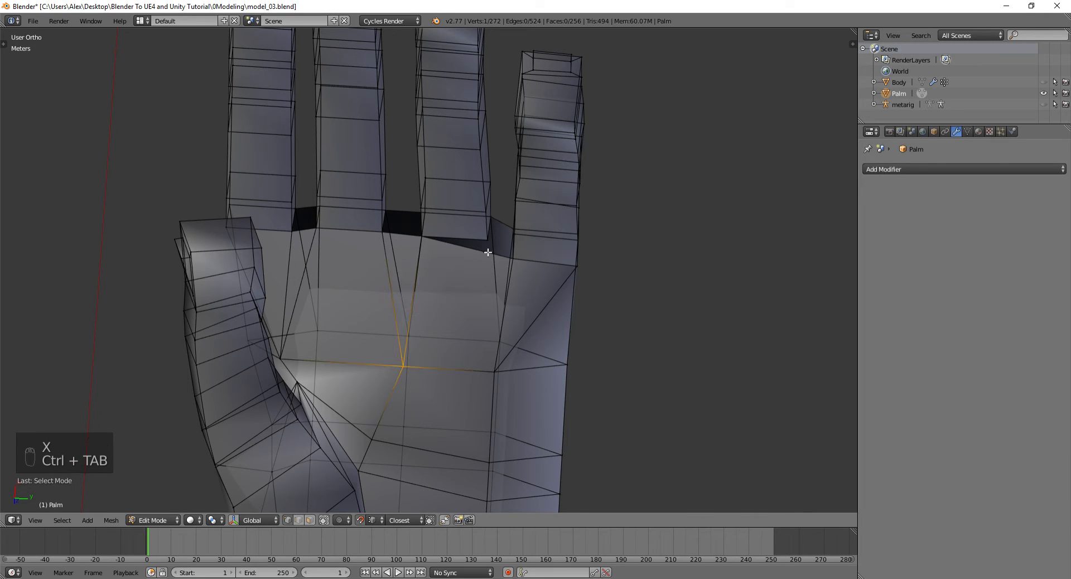
key(k)
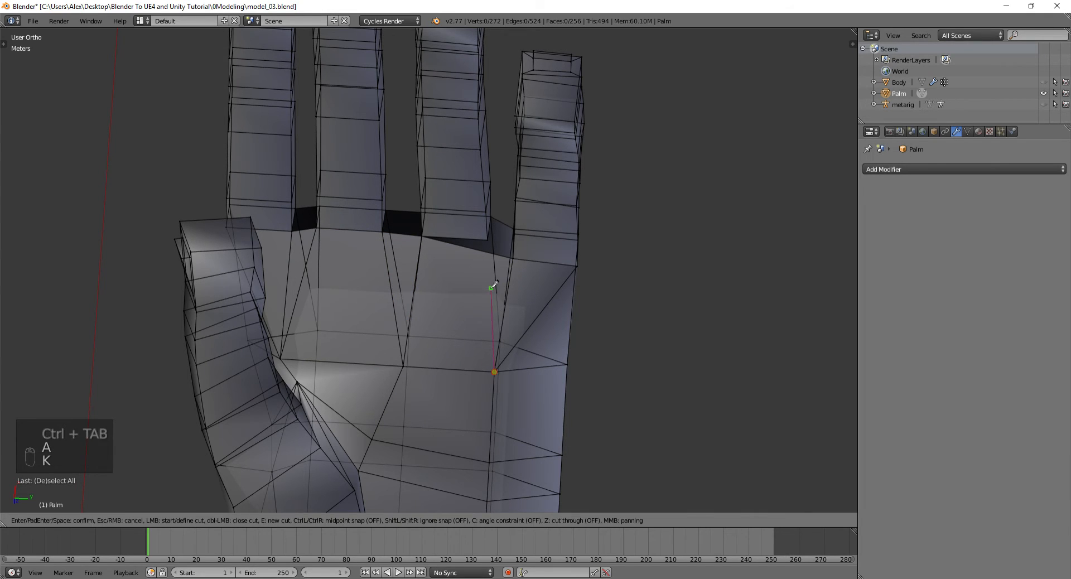
click(486, 251)
key(Return)
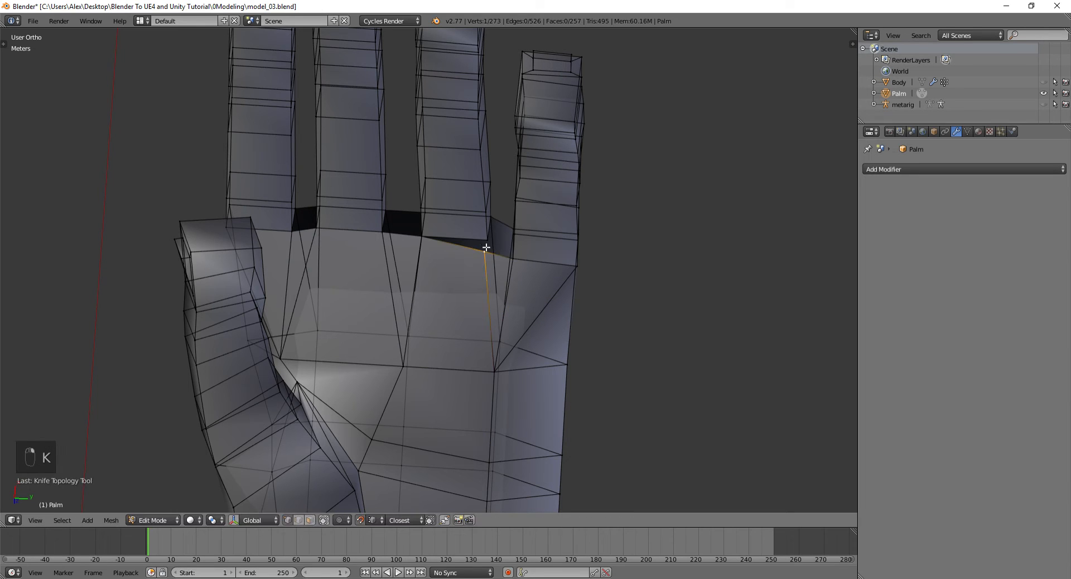
key(g)
click(486, 242)
- Turn off snapping and move the lengthwise palm edges on the little-finger side along the X axis
middle_drag(455, 230, 496, 238)
scroll(523, 310, down, 3)
middle_drag(528, 387, 514, 258)
scroll(513, 346, up, 4)
key(ctrl+Tab)
click(514, 258)
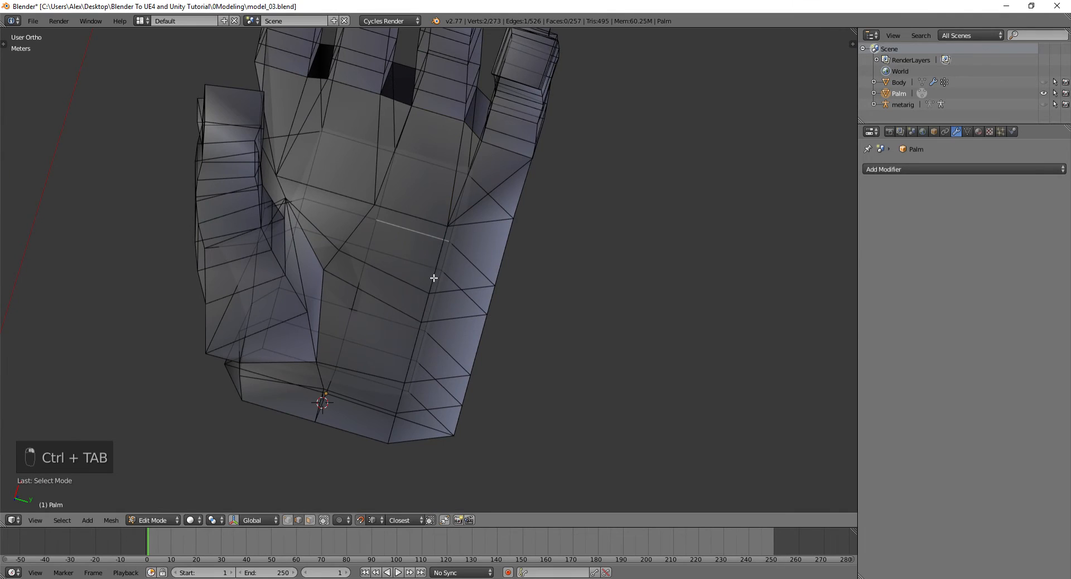
middle_drag(436, 282, 424, 334)
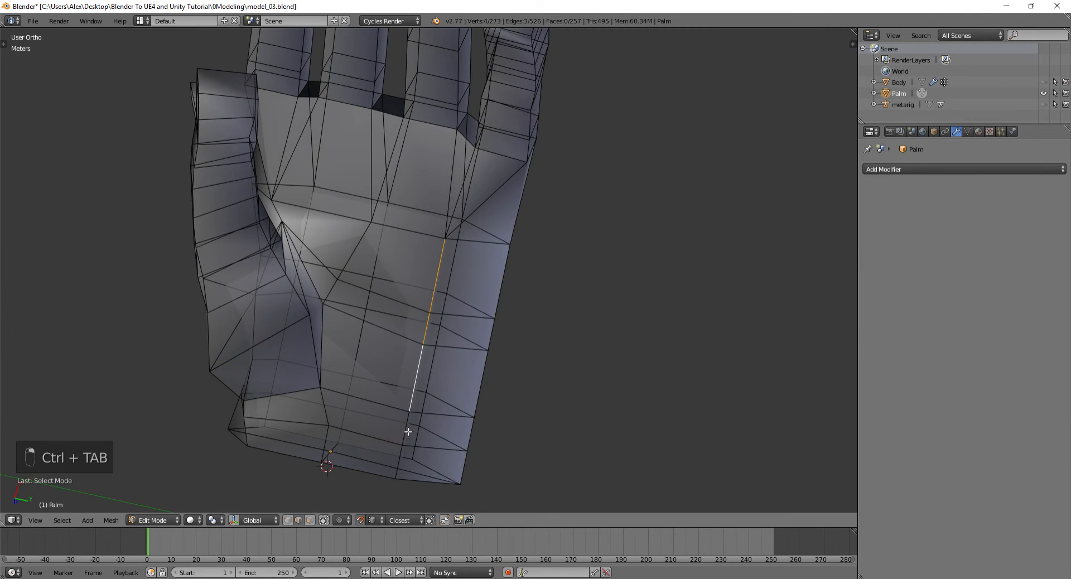
key(g)
key(shift+Tab)
key(g)
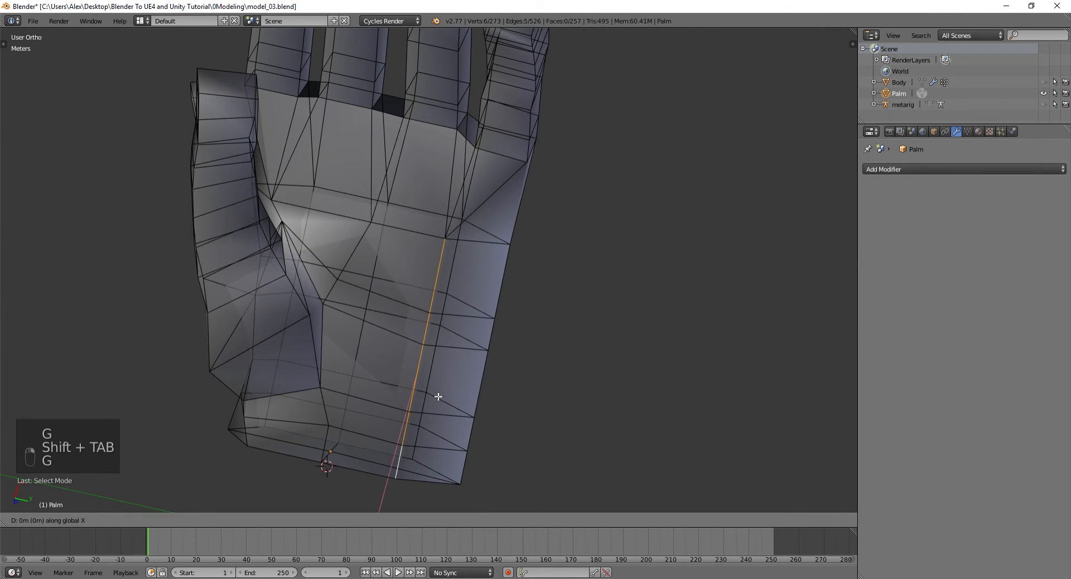
click(457, 405)
middle_drag(457, 405, 457, 324)
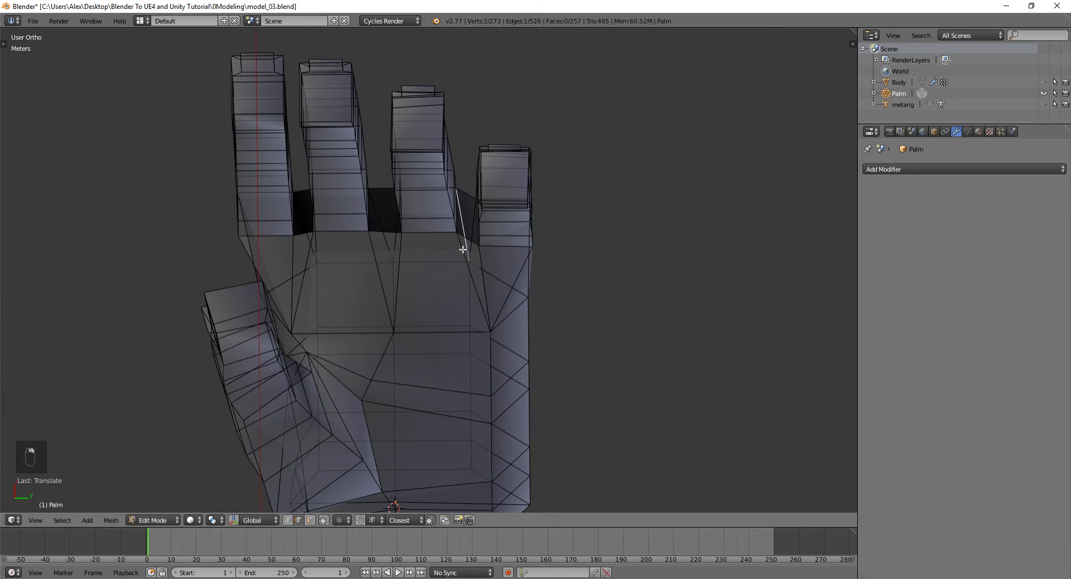
- Merge the overlapping vertices of the whole hand mesh with Remove Doubles
key(a)
key(a)
key(a)
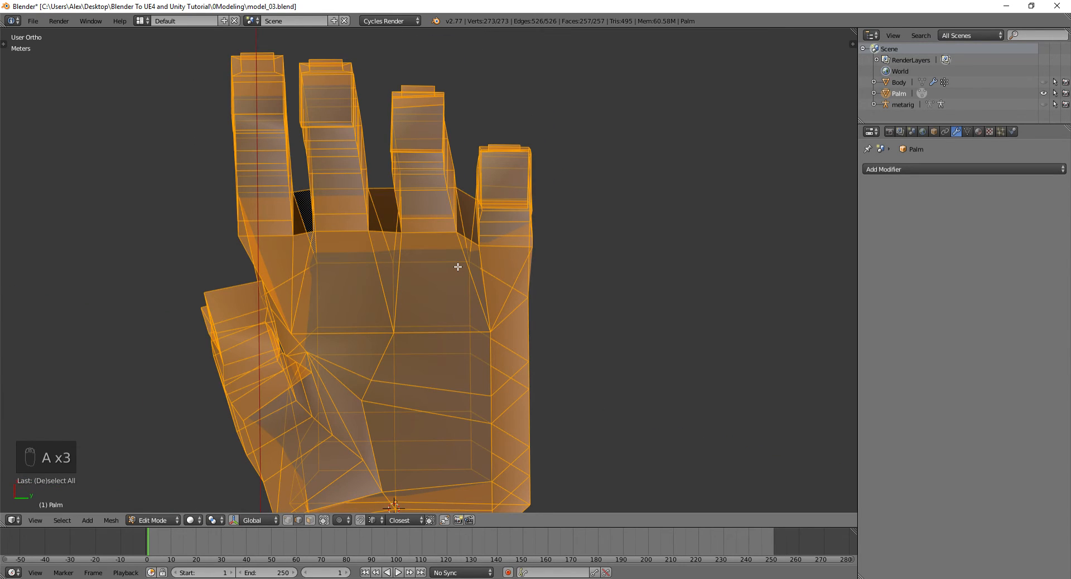
key(space)
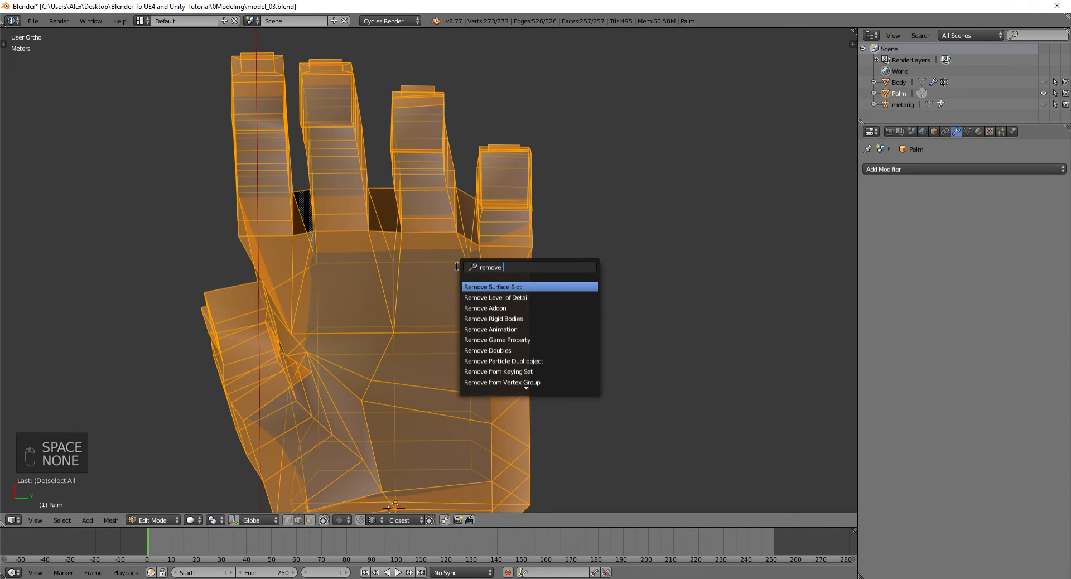
key(Return)
key(a)
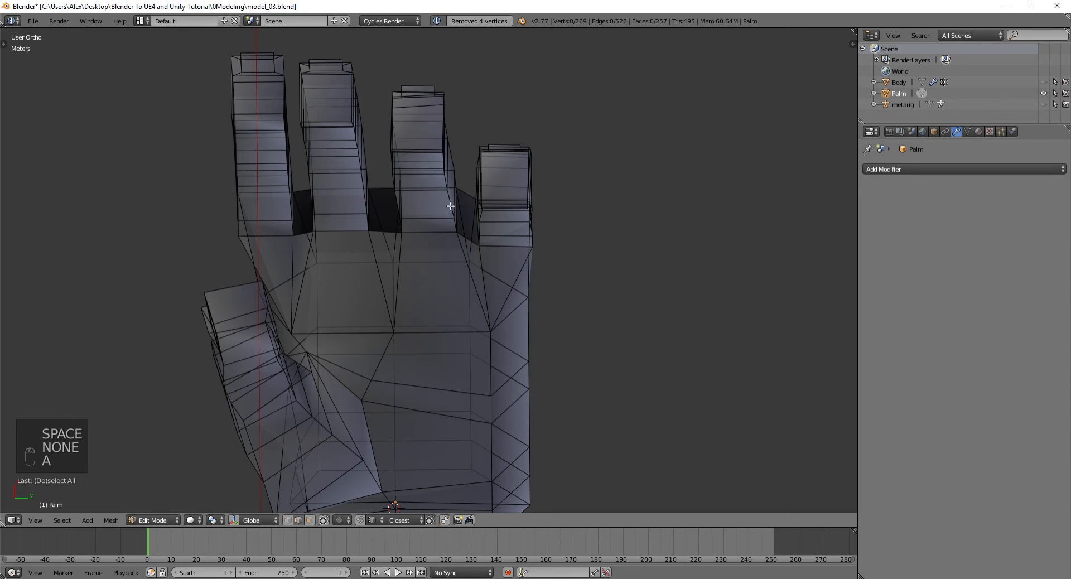
- Switch to vertex selection and fill the gap between the ring and little finger bases with a face
scroll(463, 218, up, 3)
key(ctrl+Tab)
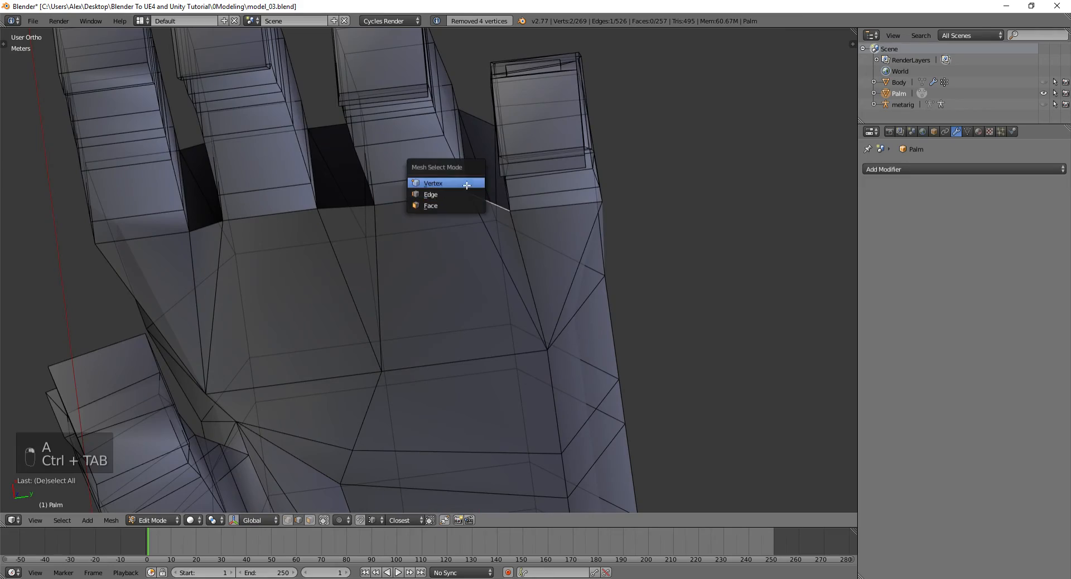
click(475, 182)
shift+right_click(458, 111)
key(KP_Decimal)
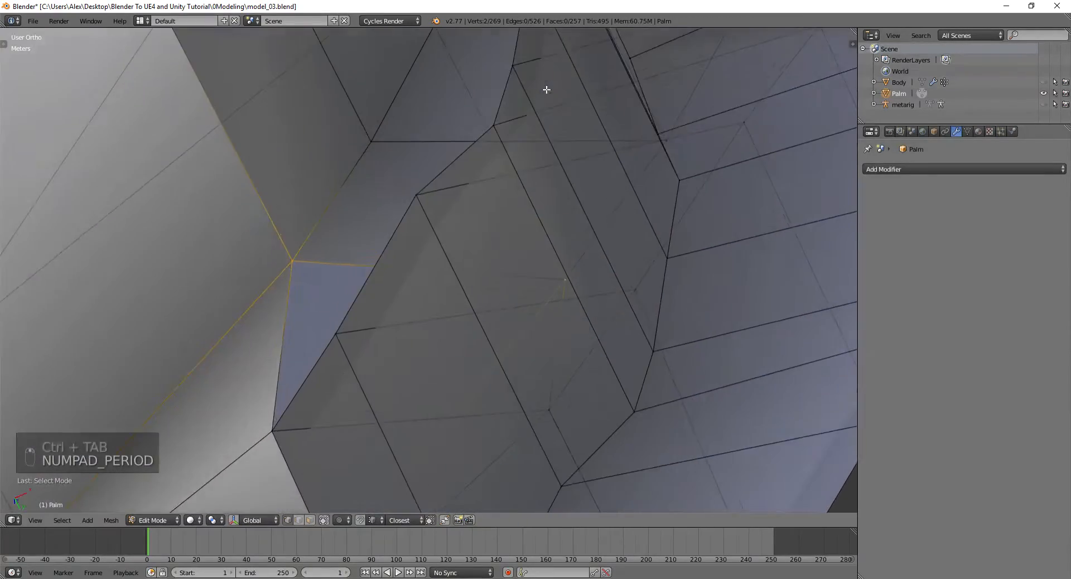
scroll(546, 89, down, 5)
middle_drag(518, 186, 459, 256)
key(f)
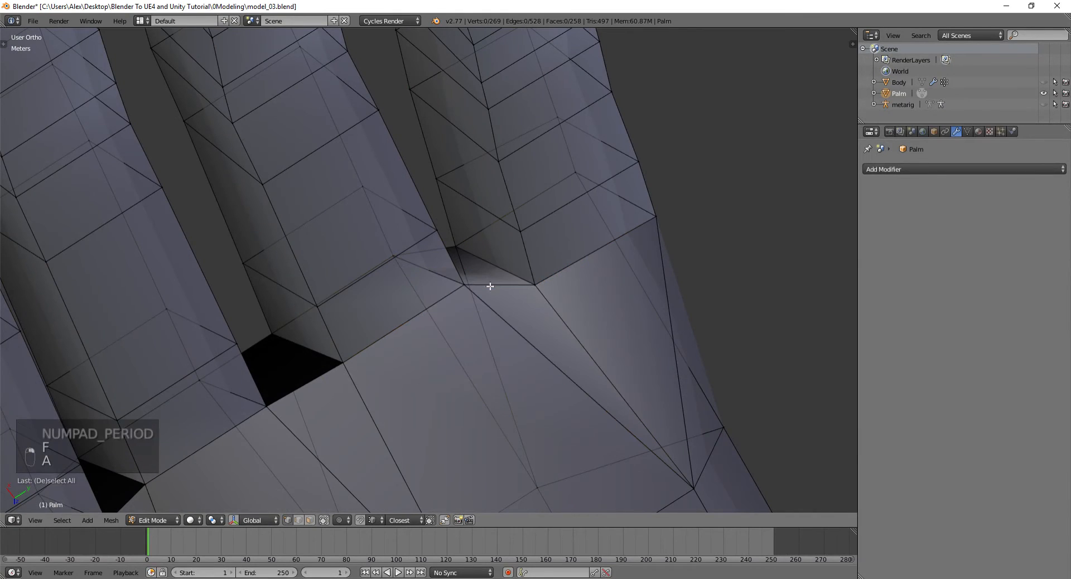
- Fill the two remaining gaps between the middle and ring fingers and the index and middle fingers with faces
key(a)
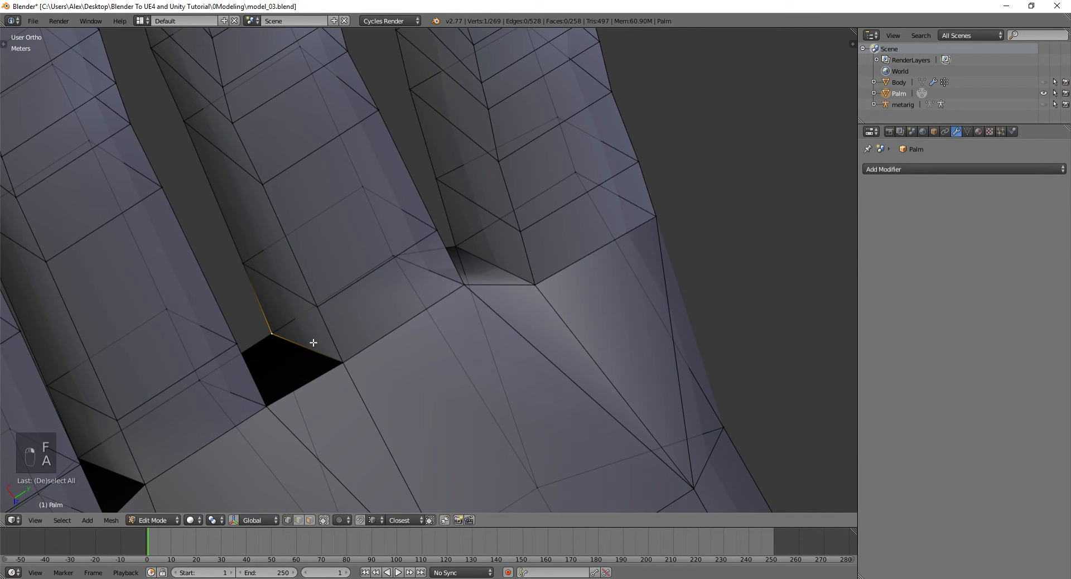
key(f)
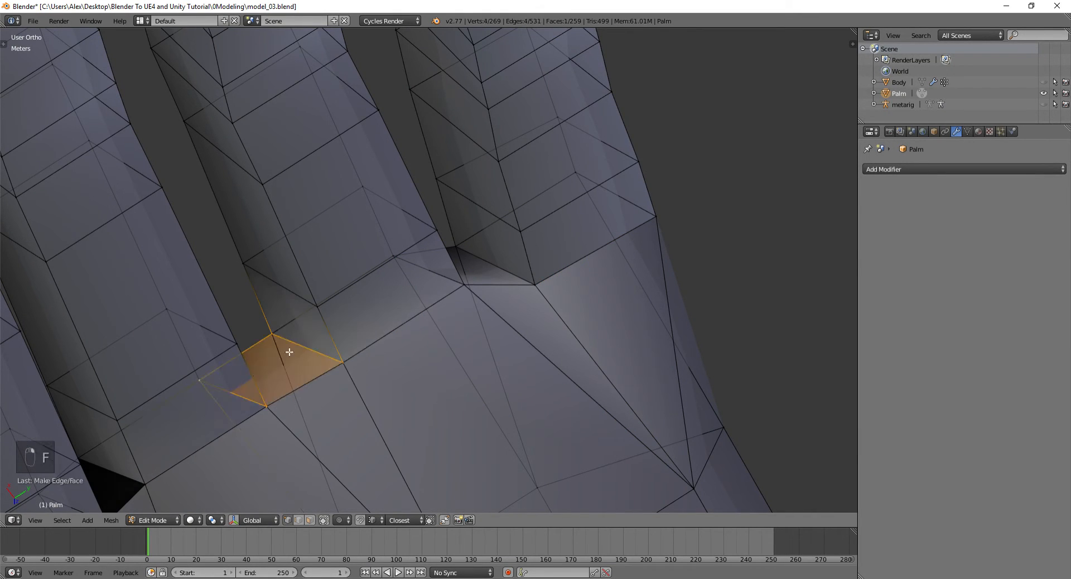
key(a)
middle_drag(286, 352, 411, 380)
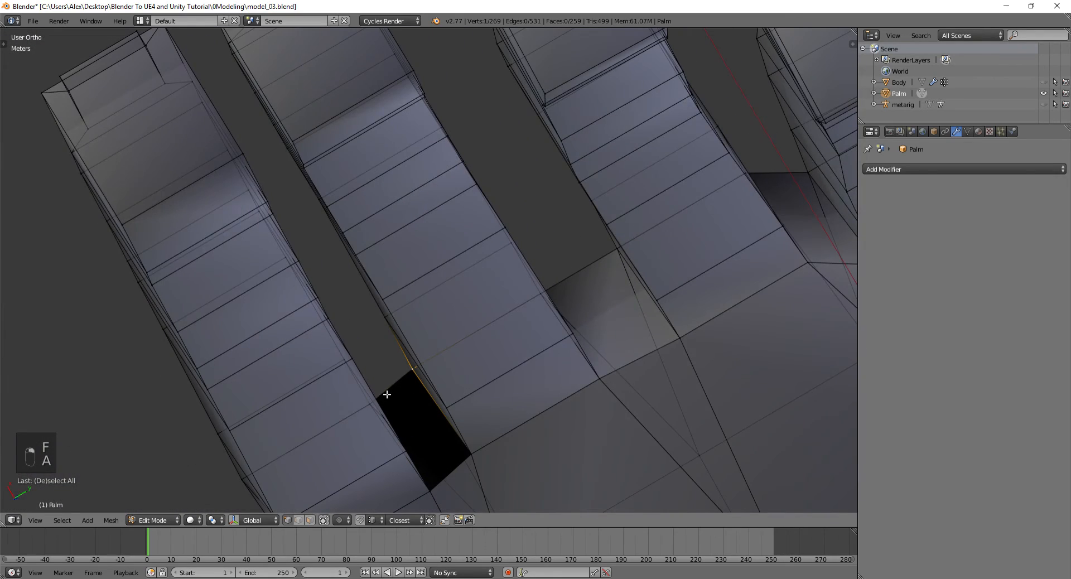
key(f)
key(a)
scroll(490, 323, down, 6)
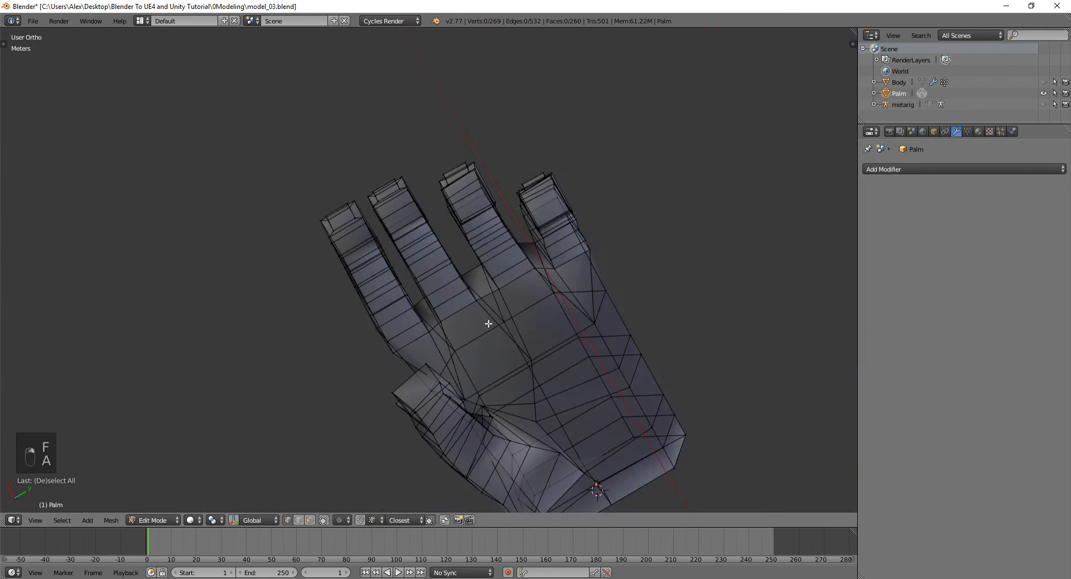
- Try to reposition the vertices where the thumb's base meets the palm, and undo the last move
middle_drag(490, 323, 518, 355)
scroll(545, 333, up, 4)
right_click(327, 395)
key(g)
right_click(345, 372)
middle_drag(342, 385, 390, 363)
key(g)
click(388, 367)
middle_drag(418, 301, 438, 324)
key(ctrl+z)
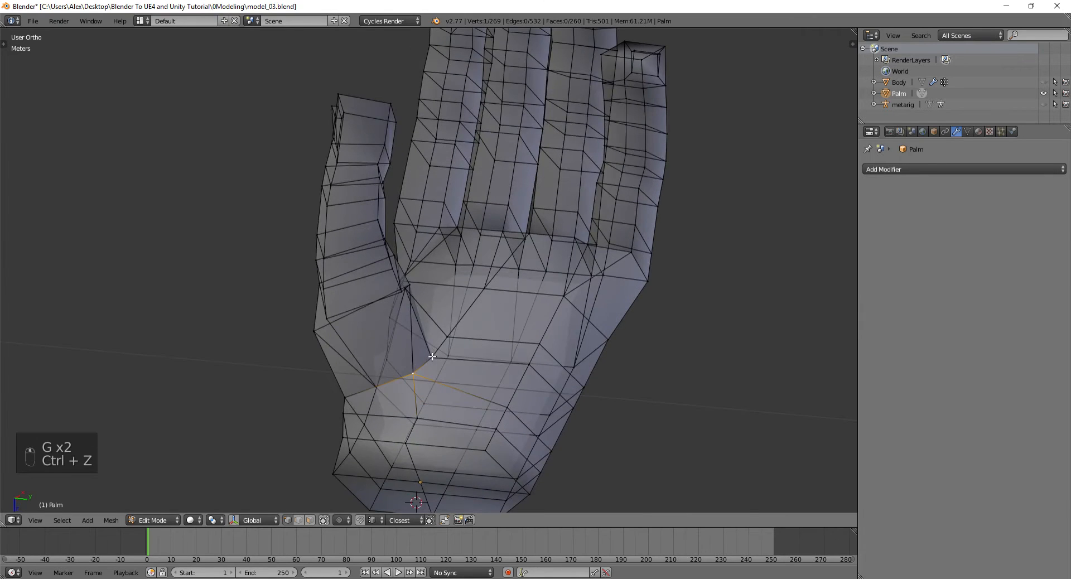
- Select the whole hand mesh and run Remove Doubles on it
scroll(466, 294, up, 5)
key(a)
key(a)
key(a)
key(space)
text(remove)
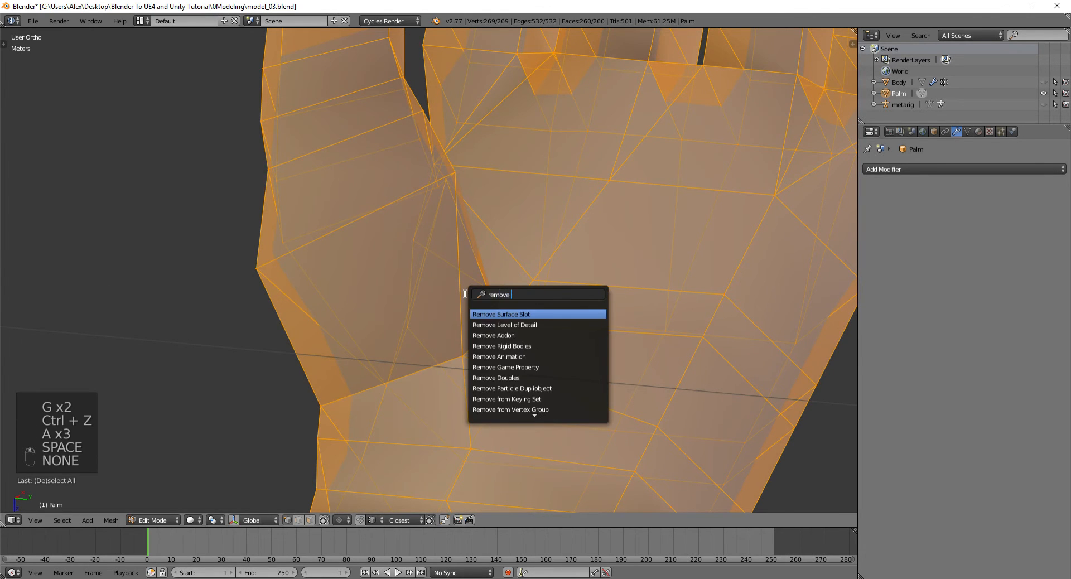
text( do)
key(Return)
- Set the merge distance of the Remove Doubles operation to 10 cm
key(t)
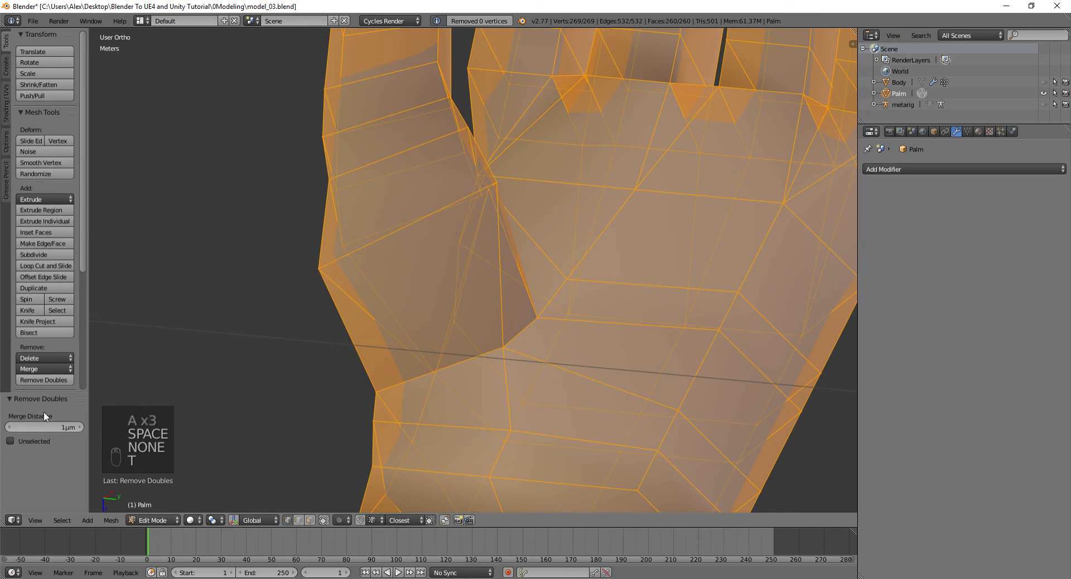
click(80, 427)
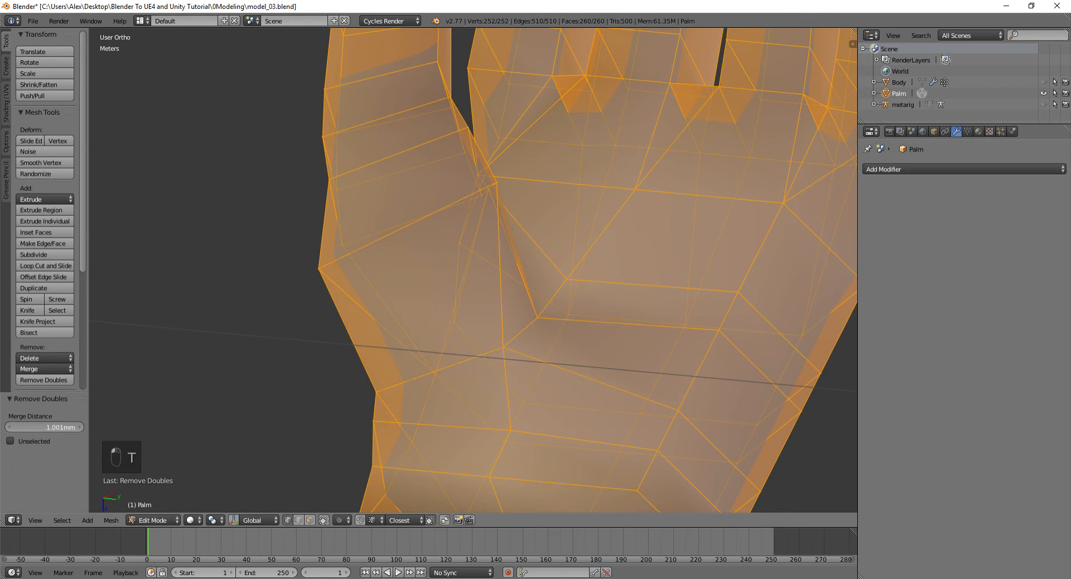
mouse_move(80, 427)
mouse_down()
mouse_move(68, 428)
mouse_move(83, 427)
mouse_up()
middle_drag(496, 315, 156, 387)
mouse_move(47, 427)
mouse_down()
mouse_move(34, 427)
mouse_move(47, 427)
mouse_up()
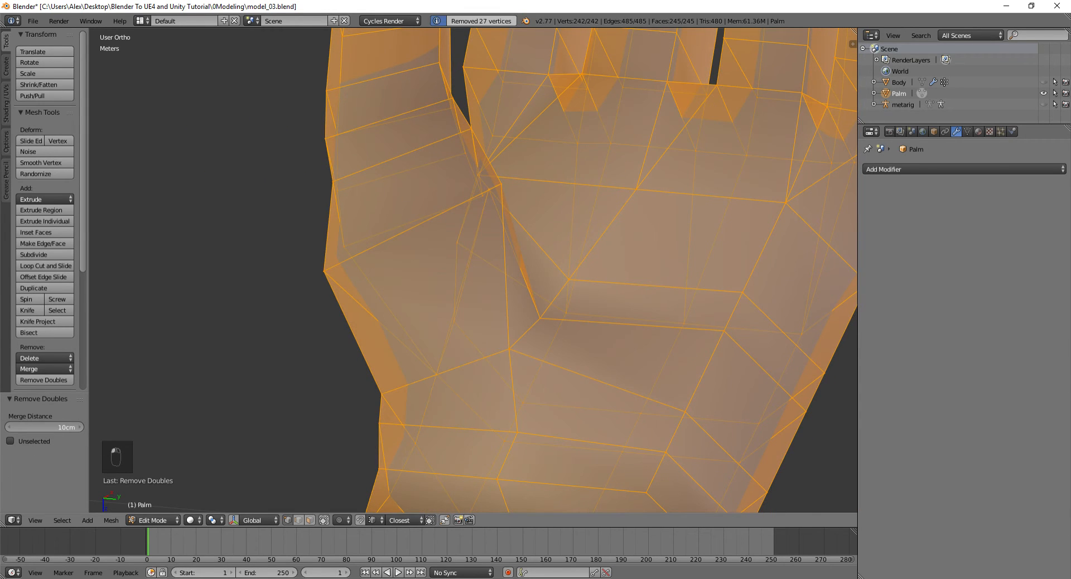
- Examine the merged hand mesh from several sides, especially the joint between the thumb's base and the palm
scroll(567, 306, down, 4)
middle_drag(619, 299, 678, 281)
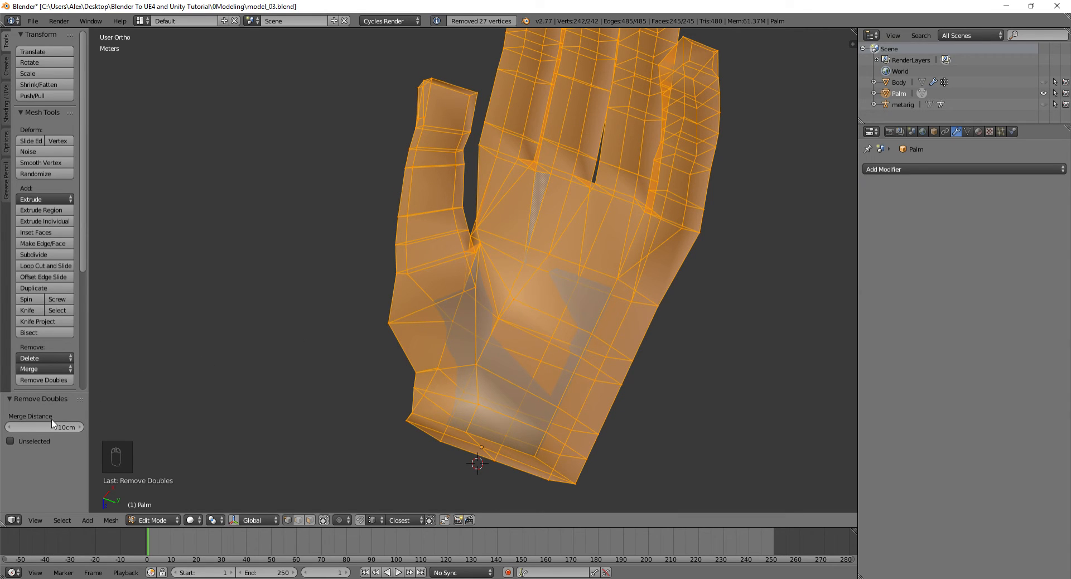
middle_drag(391, 384, 420, 375)
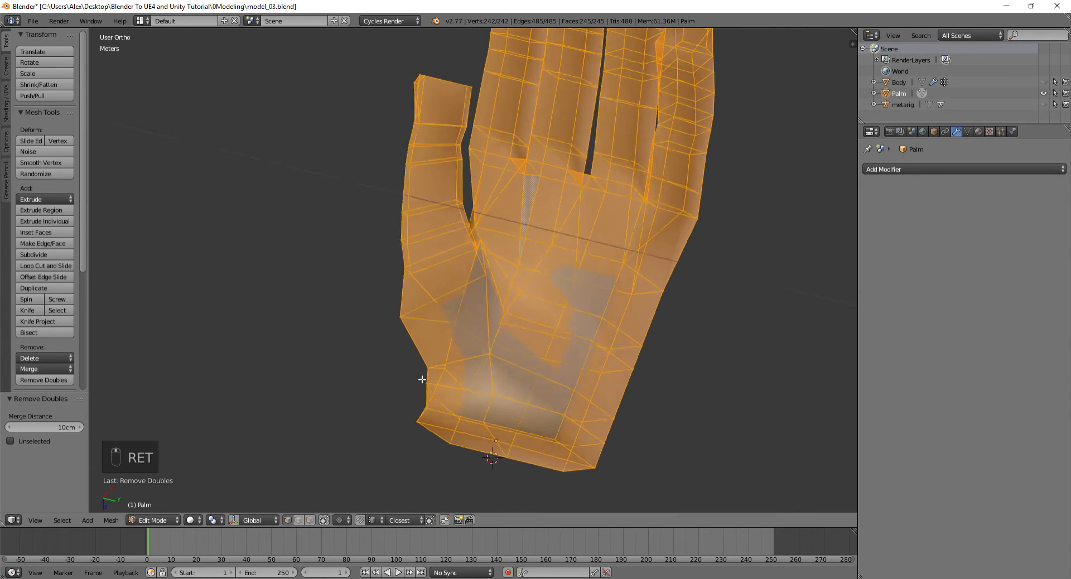
key(a)
key(Tab)
key(Tab)
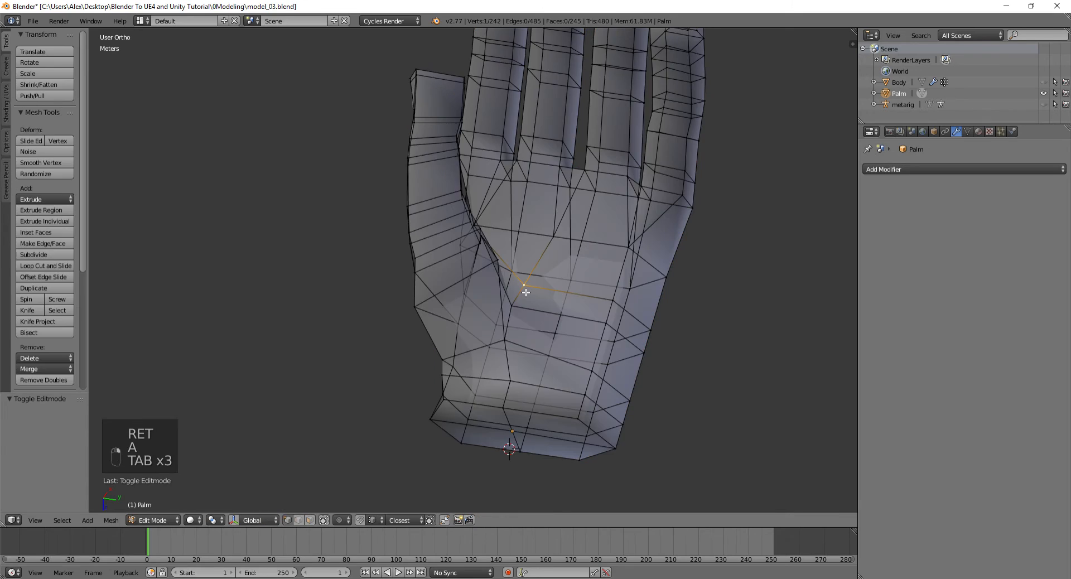
key(a)
key(t)
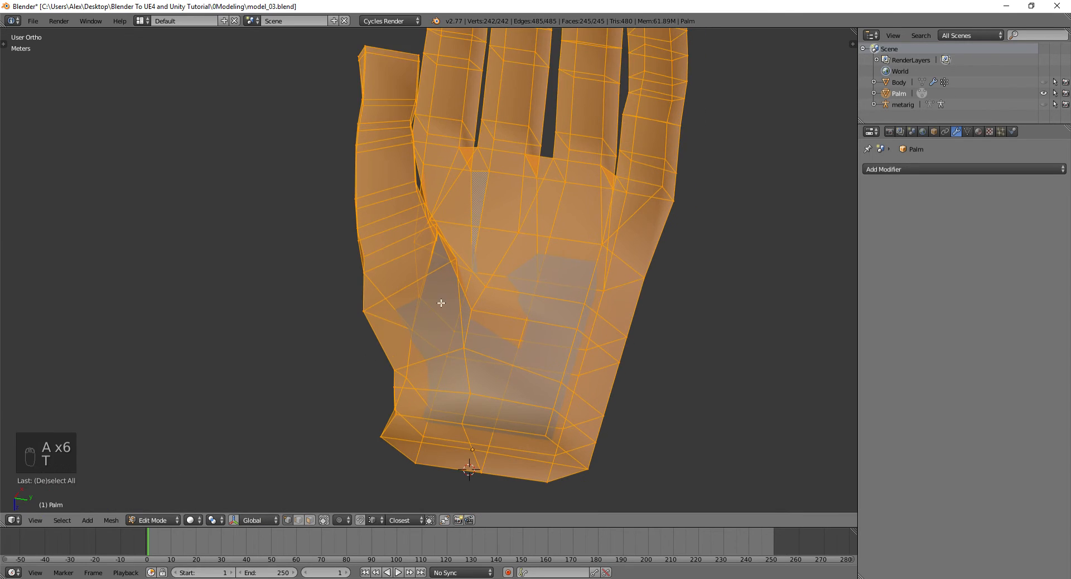
key(a)
middle_drag(440, 301, 518, 271)
scroll(518, 271, up, 3)
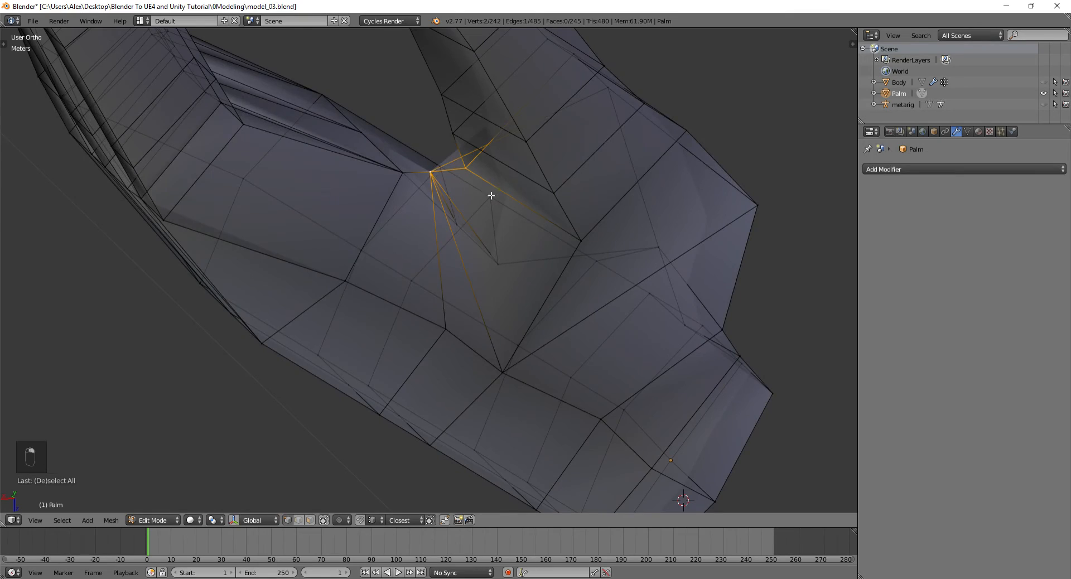
middle_drag(492, 195, 679, 273)
key(z)
key(z)
scroll(524, 210, down, 4)
scroll(678, 272, up, 3)
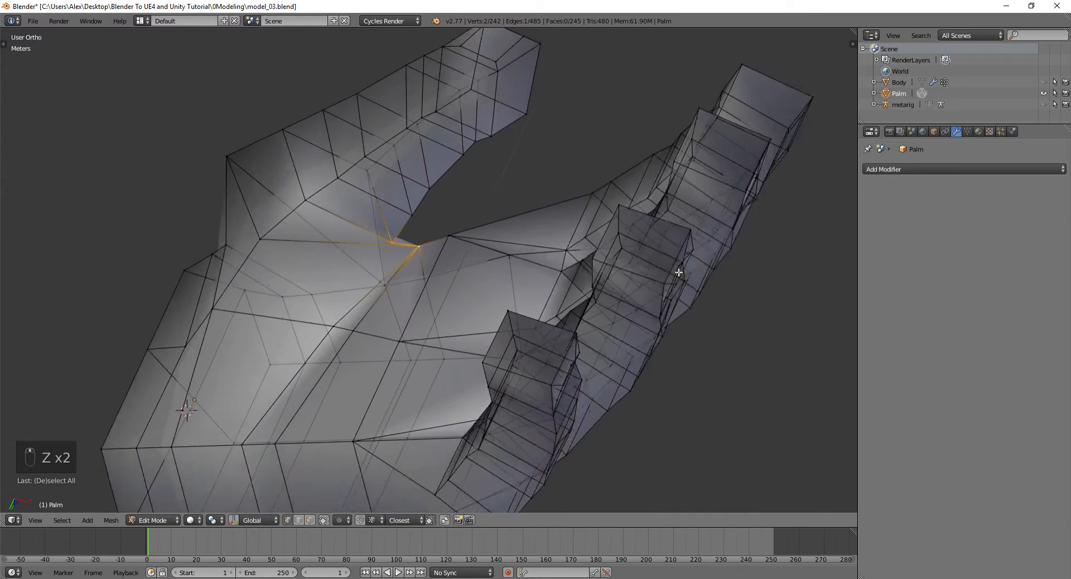
scroll(678, 272, up, 1)
- Reposition the vertices at the web between the thumb's base and the palm
middle_drag(516, 293, 375, 242)
right_click(455, 266)
key(g)
click(460, 312)
key(g)
click(473, 196)
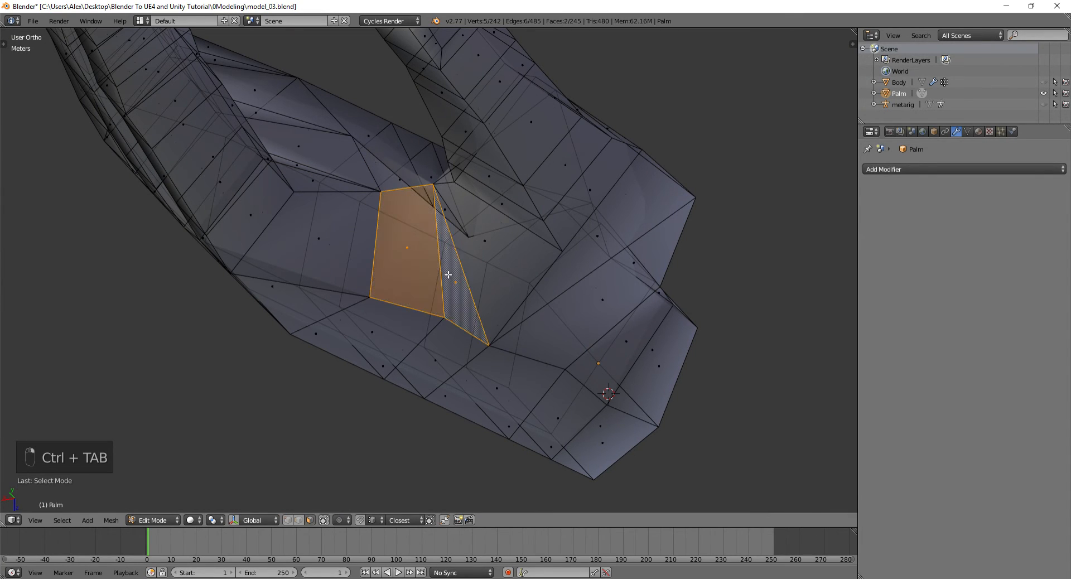
- Delete the two faces at the web between thumb and palm, and dissolve the surplus edges around the joint
click(448, 274)
middle_drag(435, 282, 420, 327)
key(ctrl+Tab)
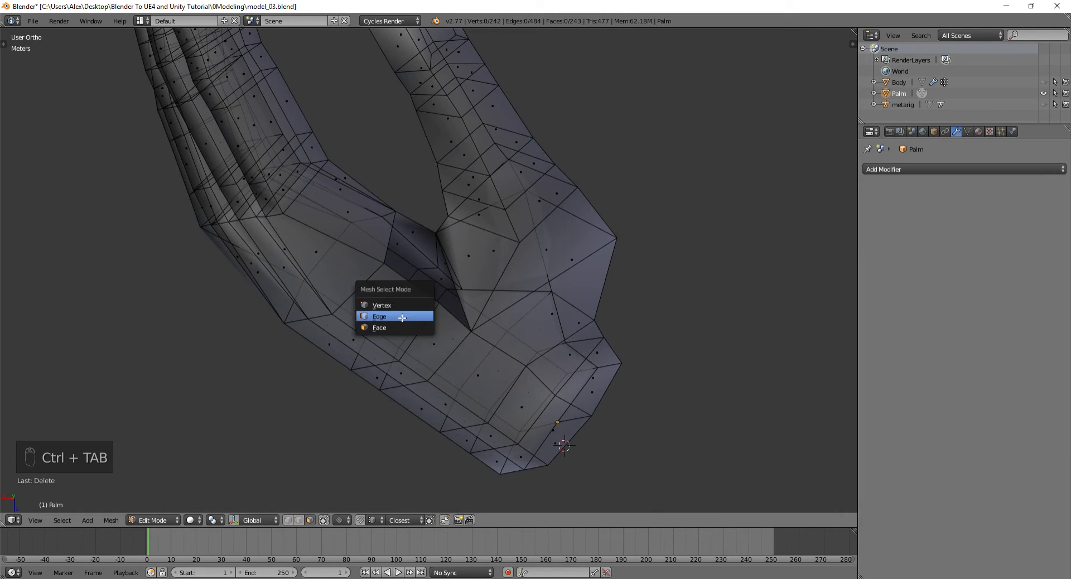
key(x)
click(395, 378)
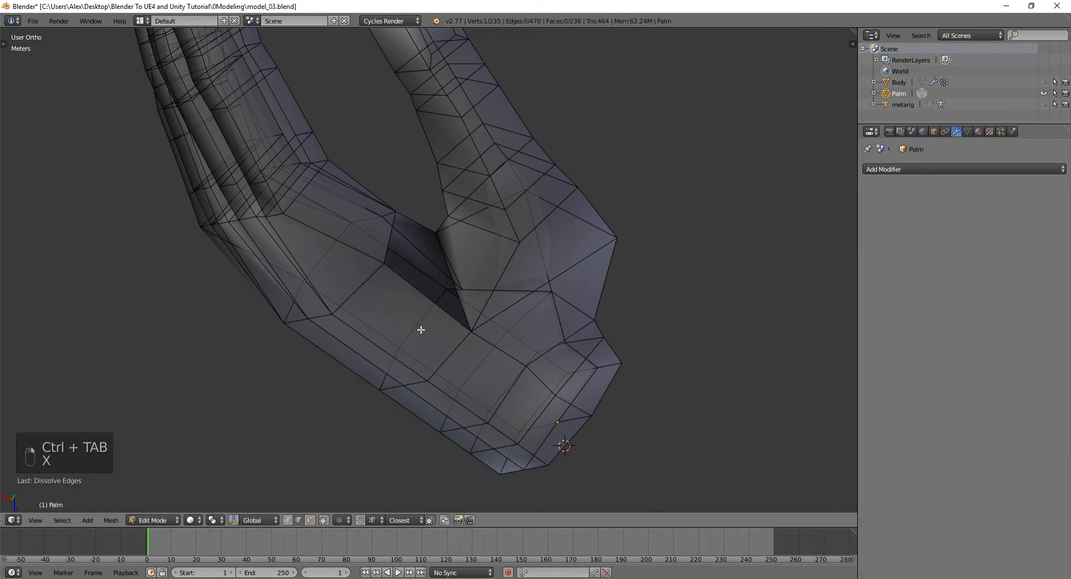
- Fill the opening between the thumb's base and the palm with a face
middle_drag(420, 327, 457, 284)
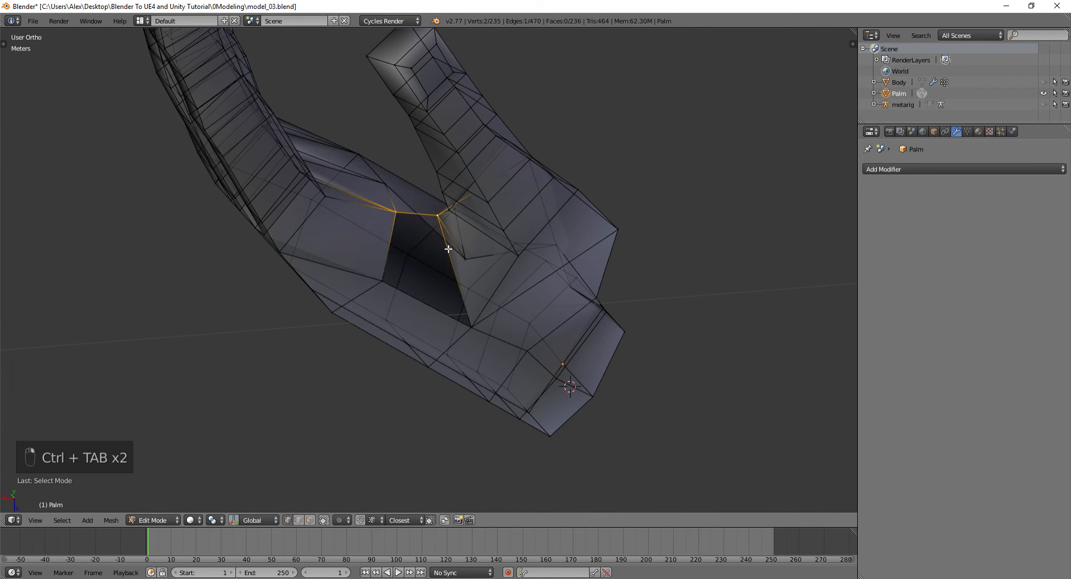
middle_drag(466, 269, 429, 228)
scroll(396, 215, up, 5)
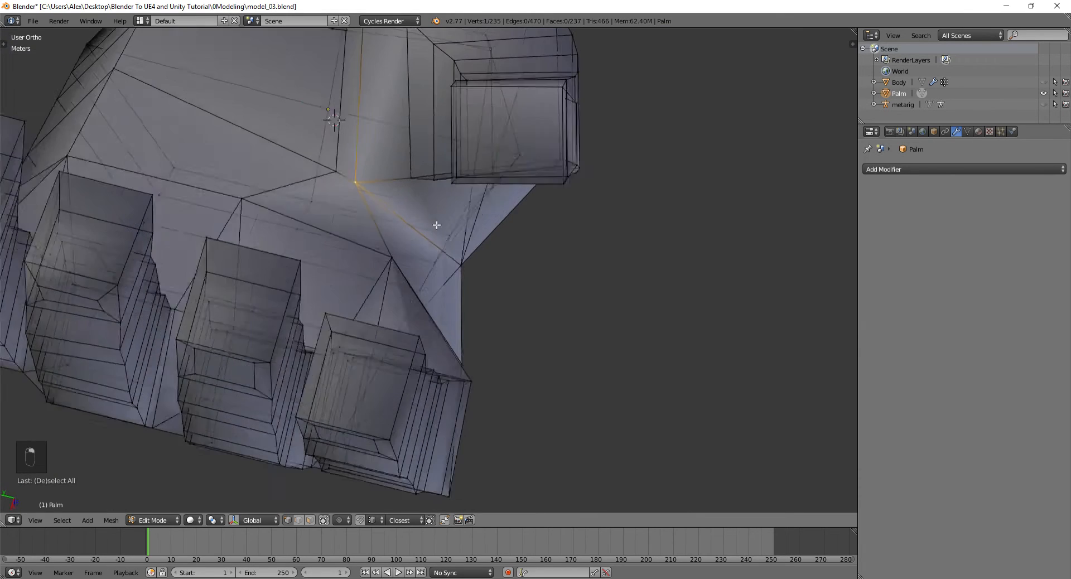
- Turn on proportional editing and move the palm vertices beside the thumb to smooth the web
key(g)
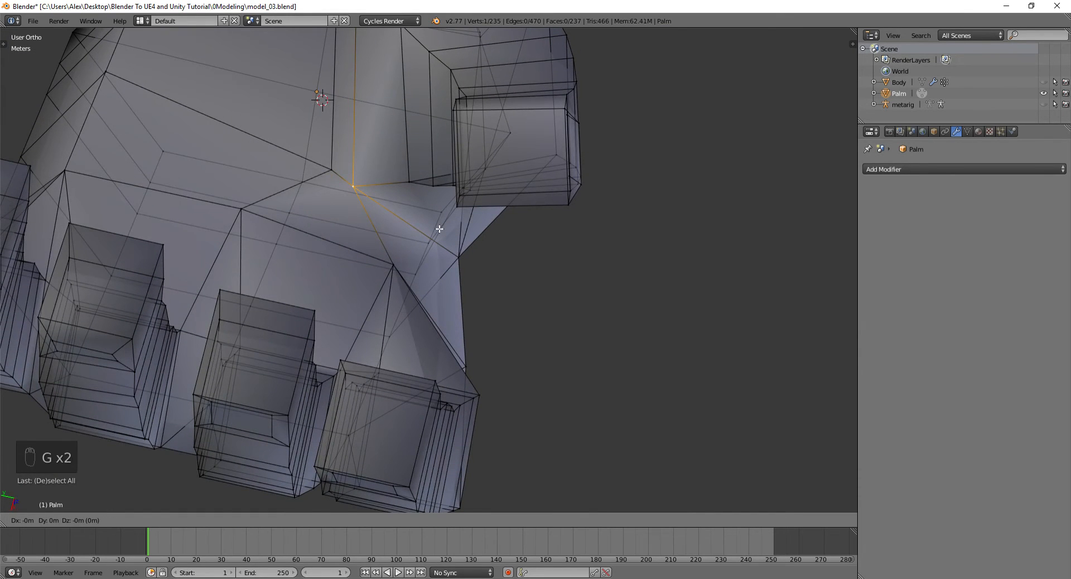
key(g)
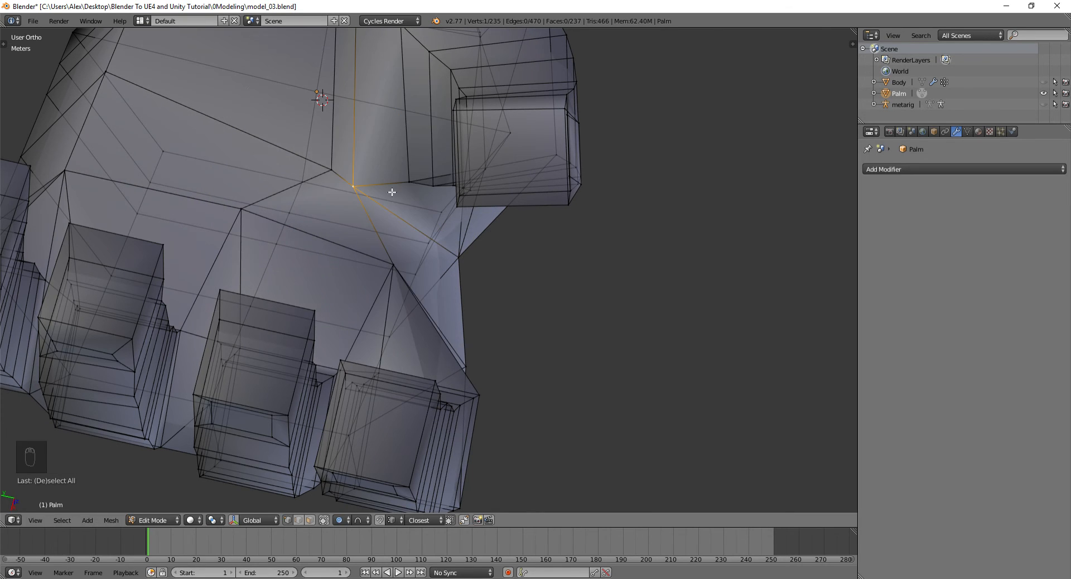
key(g)
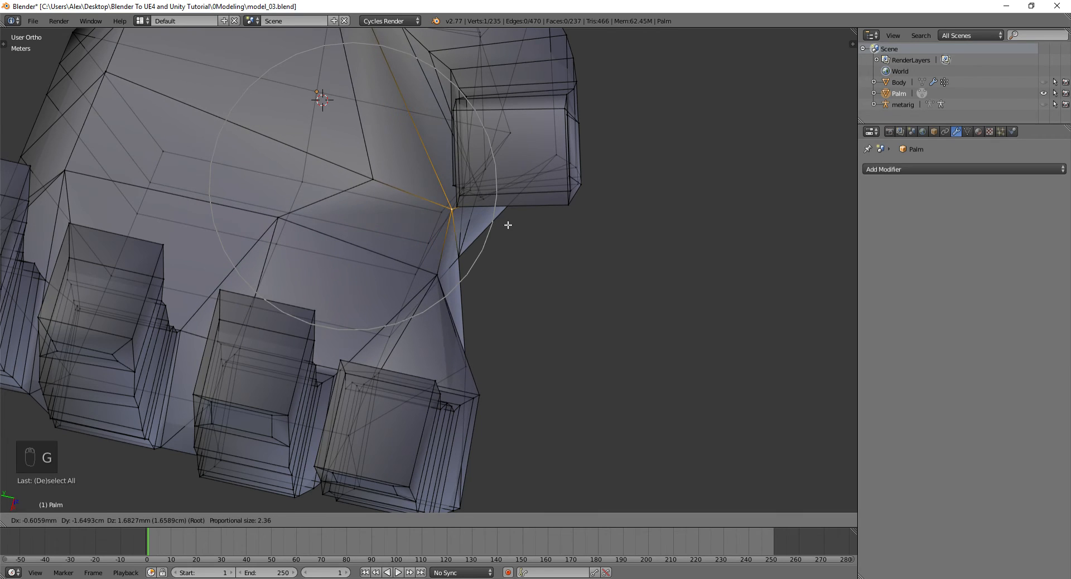
click(496, 223)
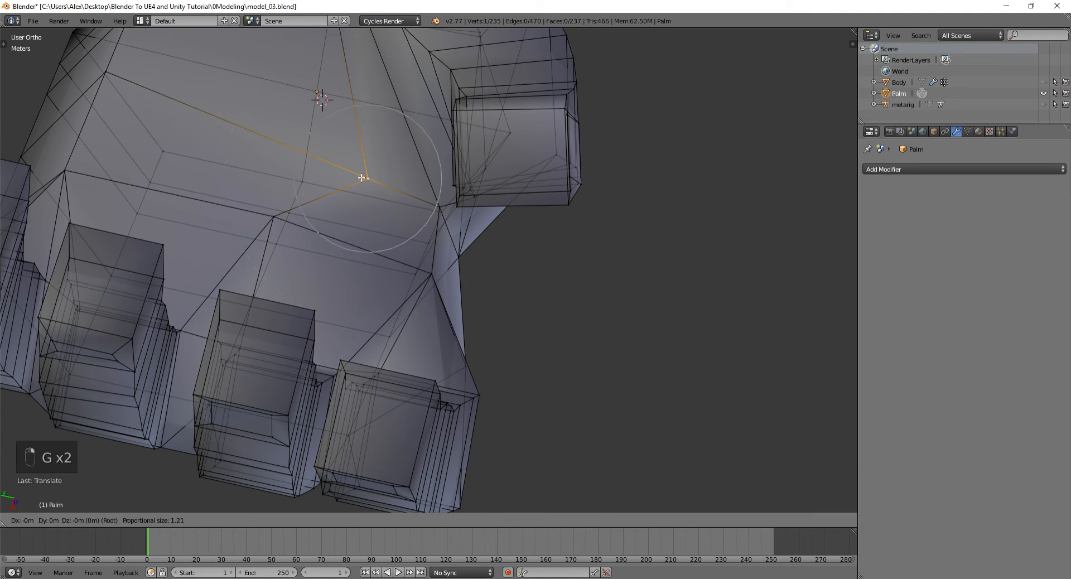
click(285, 150)
- Reshape the thumb's base by moving its vertices and the adjoining palm vertex with proportional editing
scroll(286, 150, down, 4)
middle_drag(401, 150, 514, 341)
key(g)
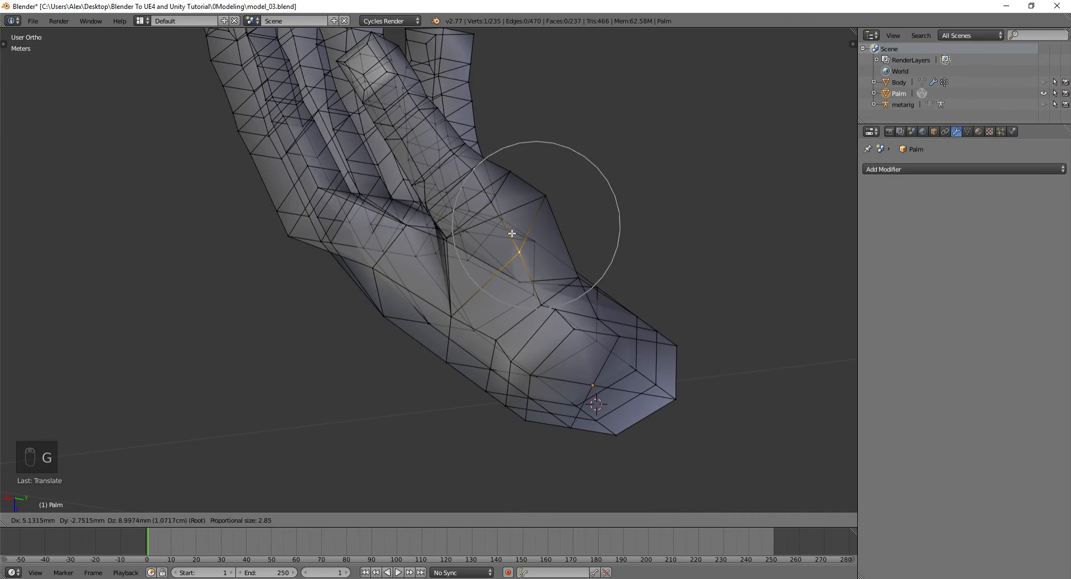
click(512, 234)
middle_drag(510, 236, 544, 300)
key(g)
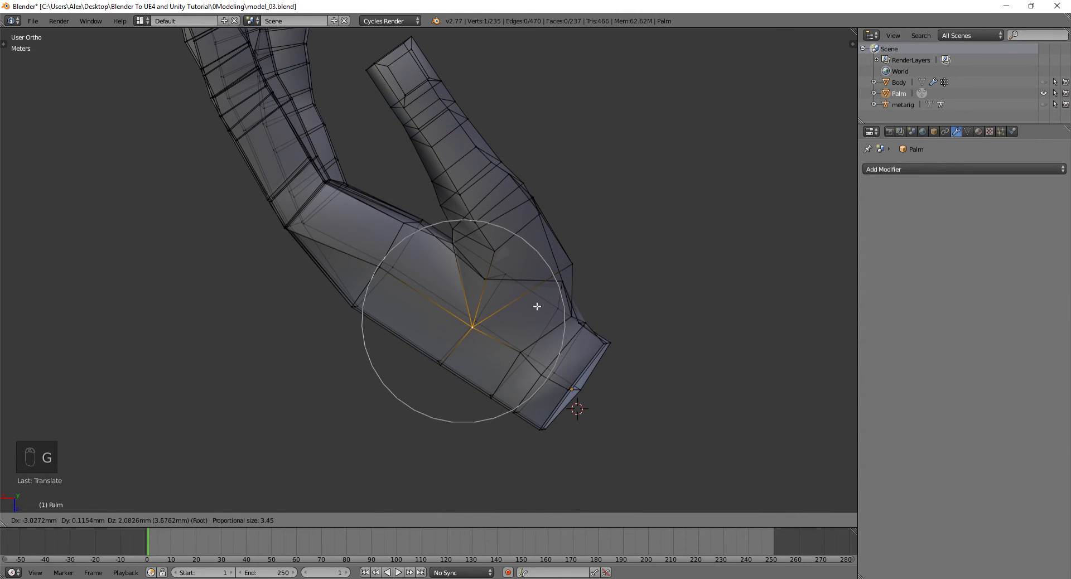
click(558, 230)
key(g)
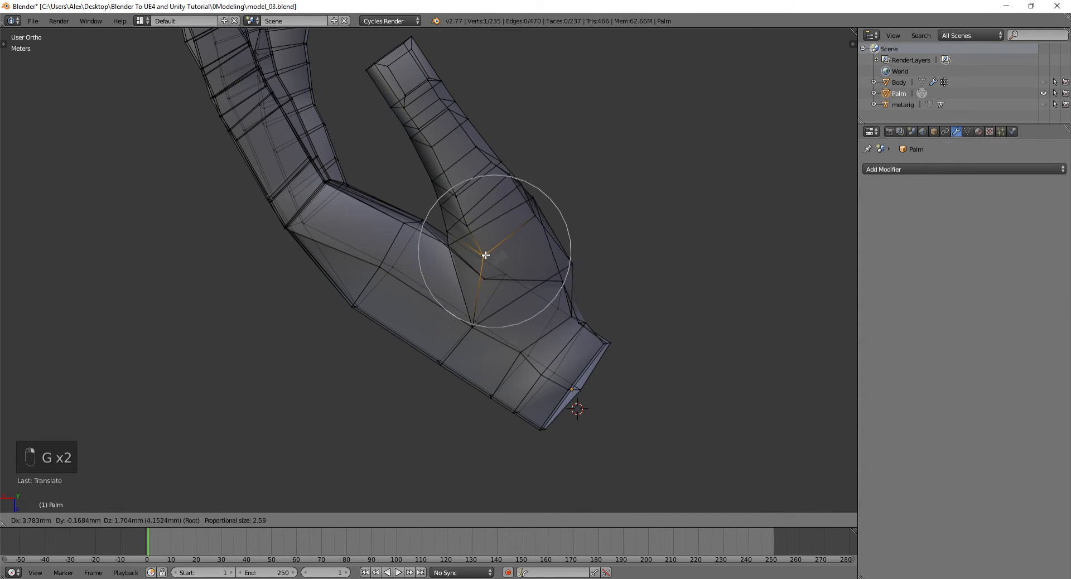
click(485, 255)
- Move the protruding vertex on the outer side of the thumb's base slightly inward, and check the shape in Object Mode
middle_drag(486, 254, 554, 196)
right_click(552, 300)
key(g)
click(546, 301)
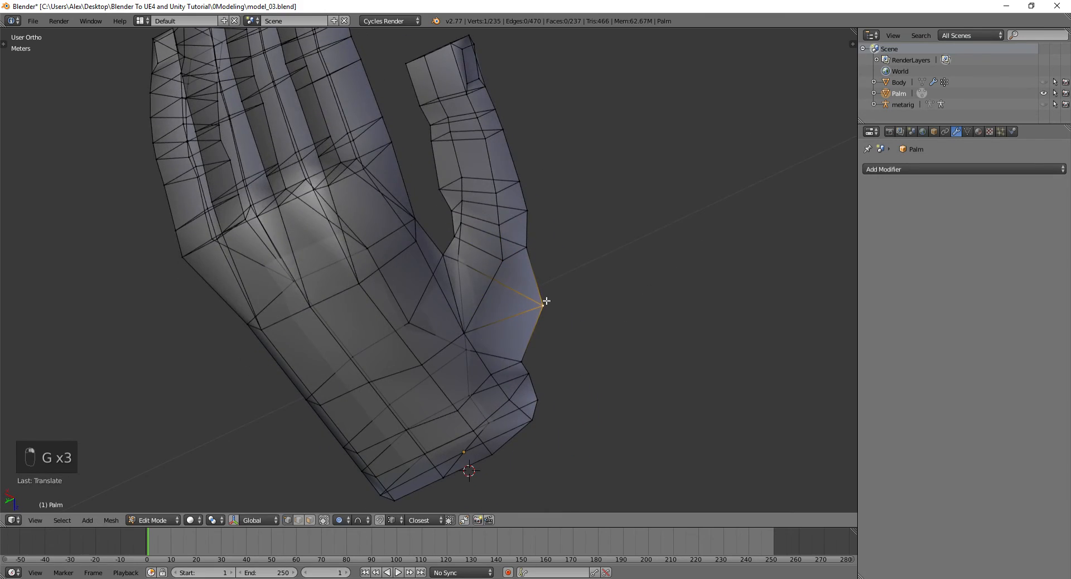
middle_drag(546, 301, 425, 296)
key(Tab)
key(Tab)
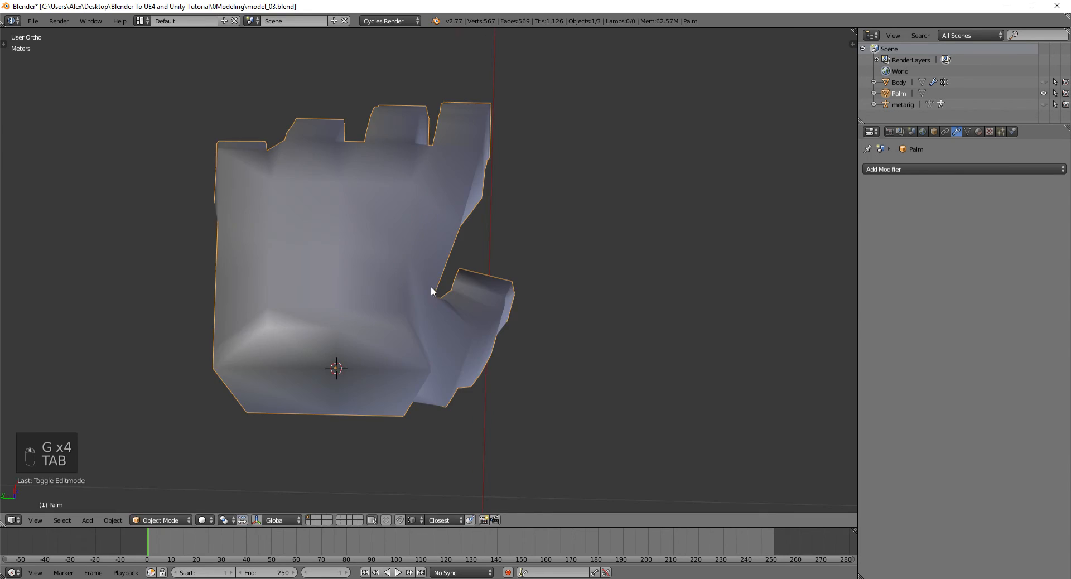
- Turn off proportional editing, try to move the edge at the web between thumb and palm, and undo the move
middle_drag(473, 255, 445, 284)
key(Tab)
key(Tab)
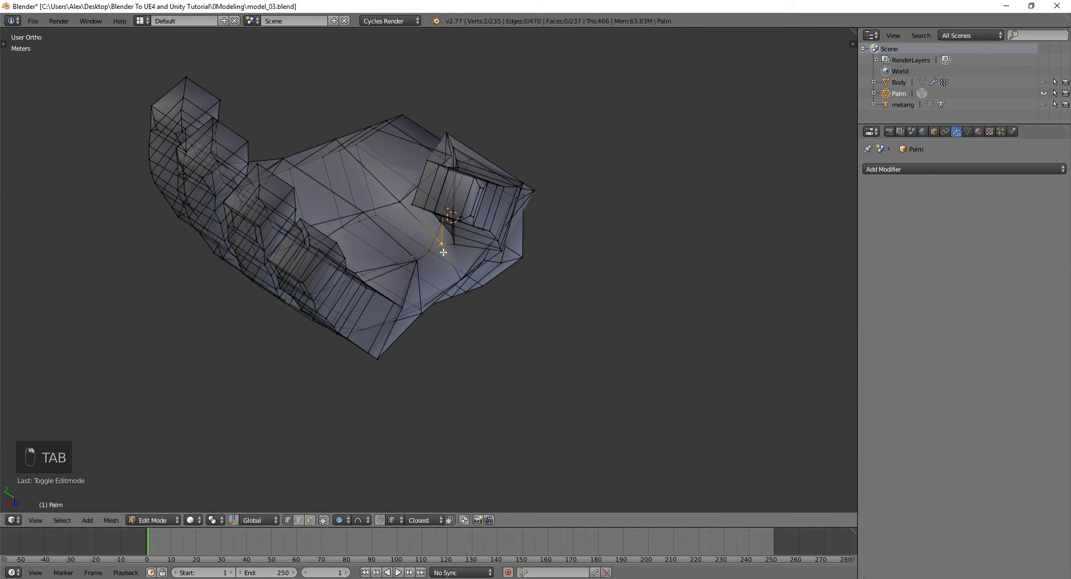
key(g)
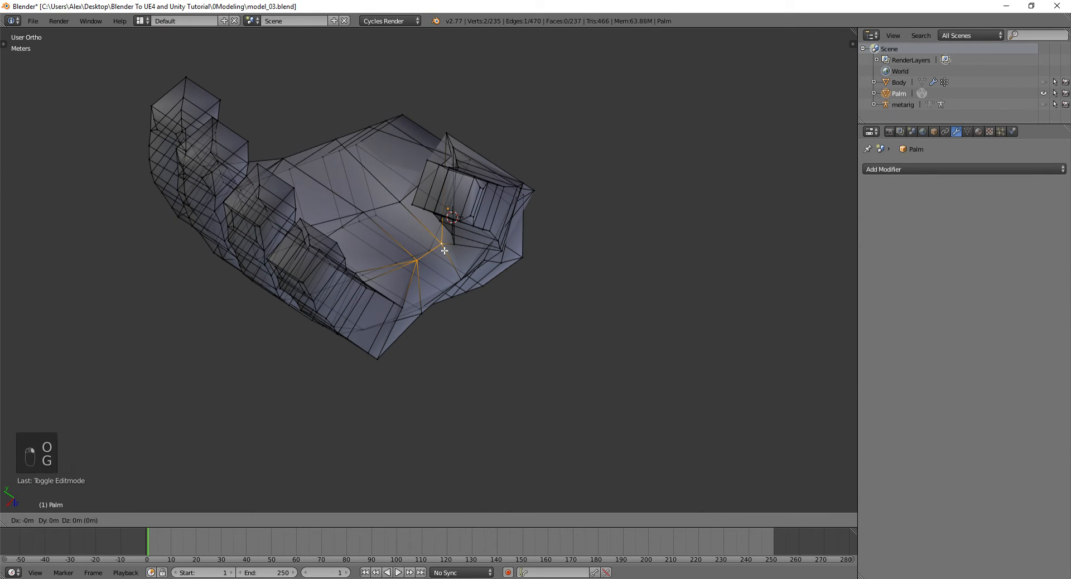
click(462, 263)
middle_drag(461, 263, 550, 211)
key(ctrl+z)
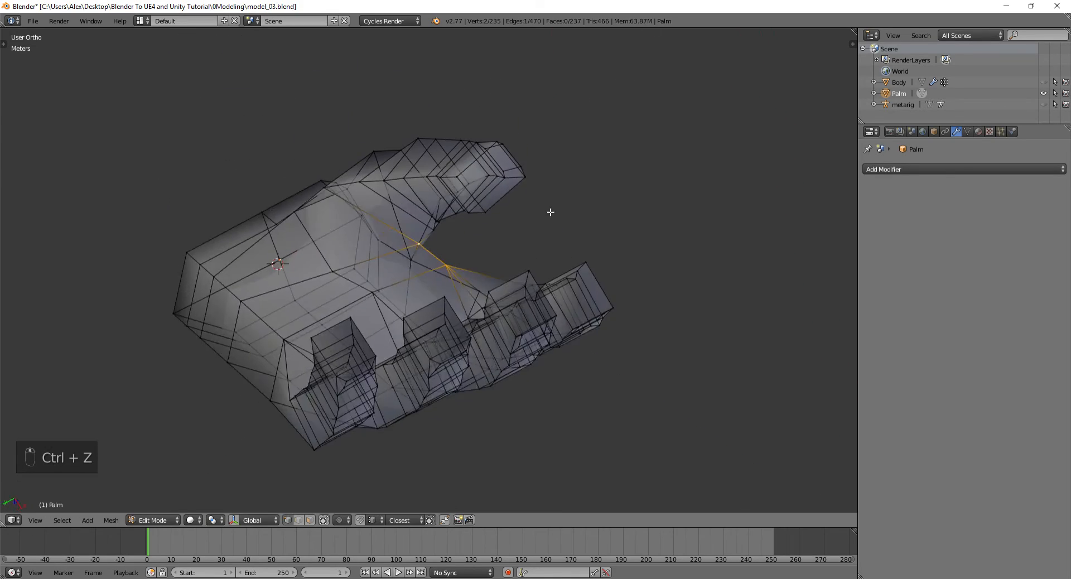
- Reposition the individual vertices at the web between the thumb and the index finger side of the palm
scroll(550, 211, up, 3)
middle_drag(365, 237, 383, 336)
key(g)
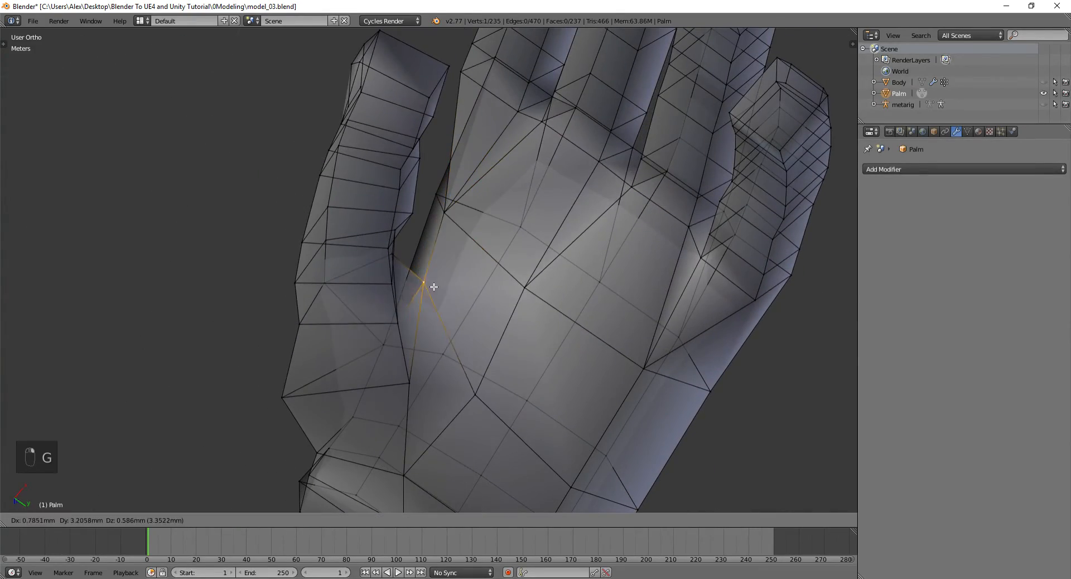
middle_drag(430, 291, 454, 312)
key(g)
middle_drag(478, 357, 385, 401)
key(g)
click(450, 262)
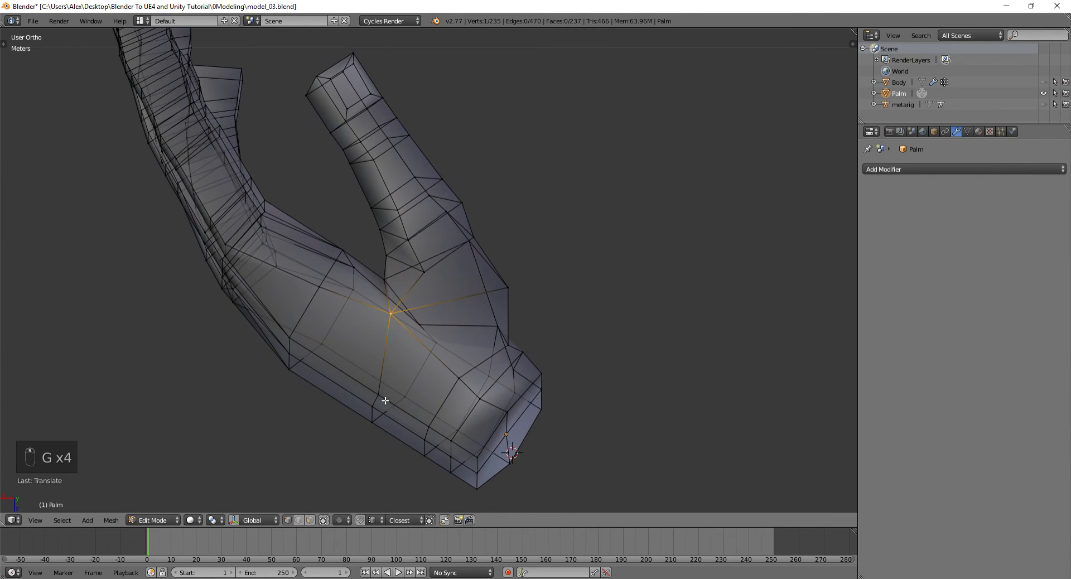
- Knife-cut new edges from the side of the palm across to the outer vertex of the thumb's base
key(k)
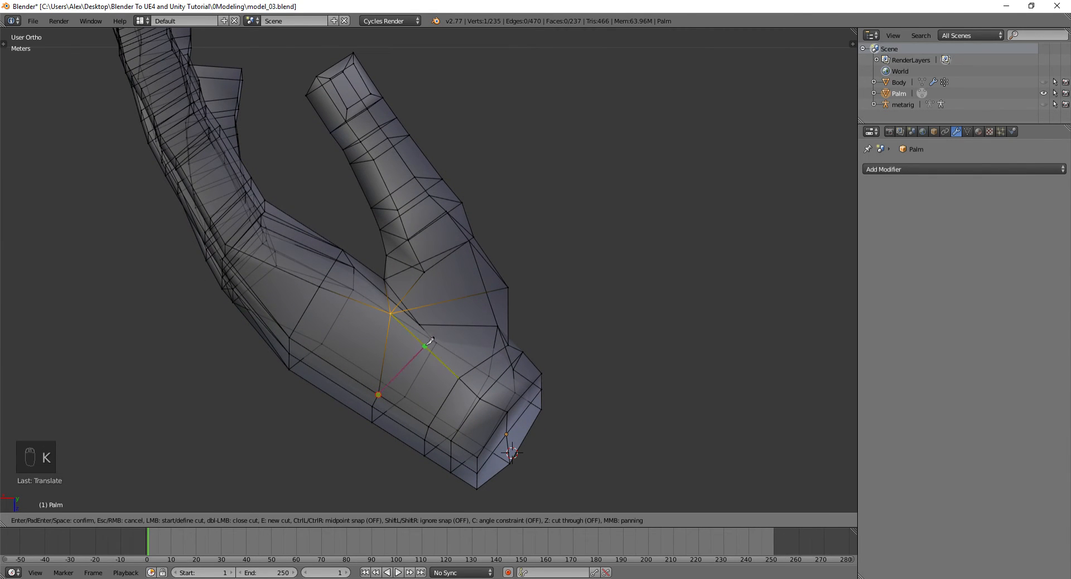
click(508, 286)
key(Return)
- Dissolve the redundant edges beside the new cut at the thumb's base, and check the surface in Object Mode
key(ctrl+Tab)
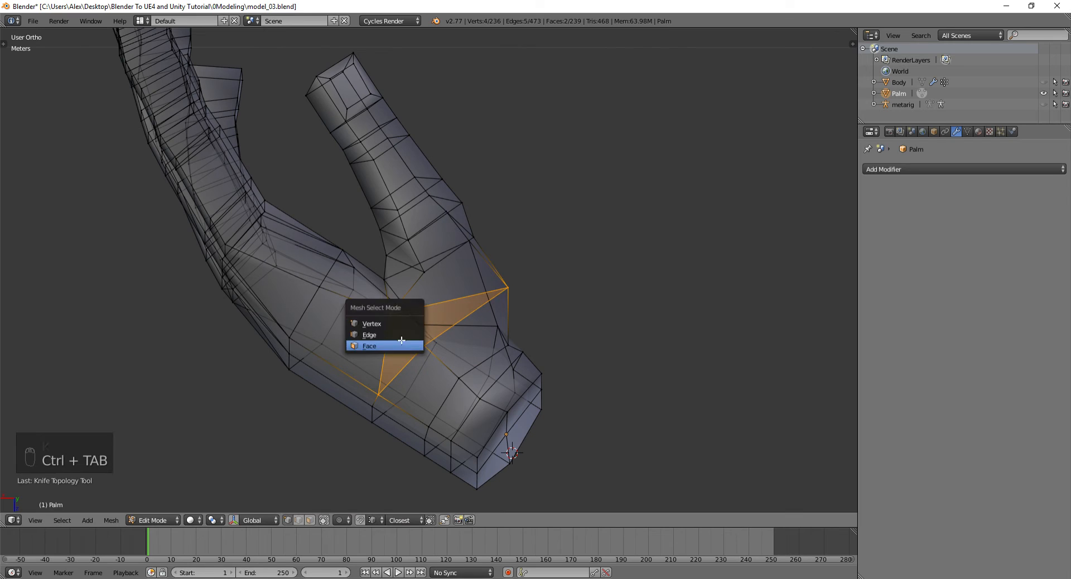
click(380, 346)
key(ctrl+Tab)
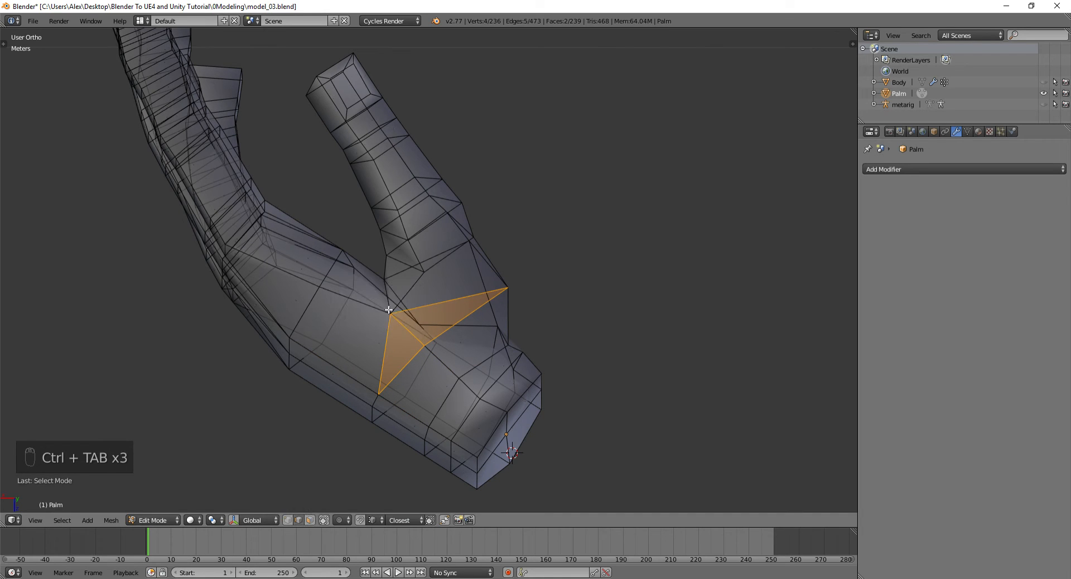
key(x)
click(390, 339)
key(Tab)
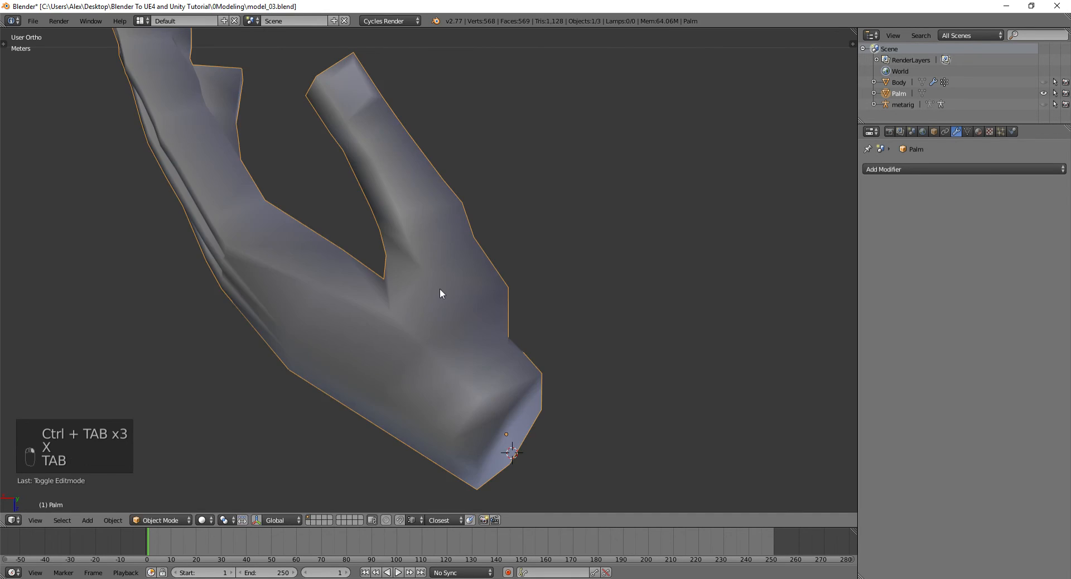
- Return to Edit Mode and knife-cut a diagonal edge across the thumb side of the palm below the index finger
key(Tab)
middle_drag(439, 291, 446, 322)
middle_drag(425, 282, 361, 264)
scroll(372, 303, up, 2)
key(k)
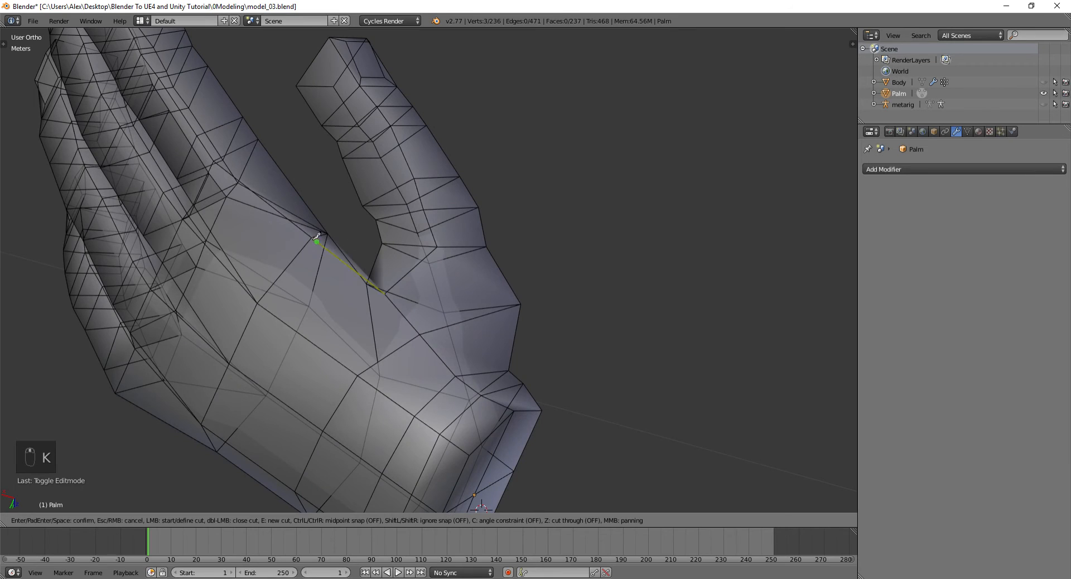
click(354, 371)
key(Return)
key(a)
middle_drag(430, 310, 370, 317)
scroll(379, 266, up, 3)
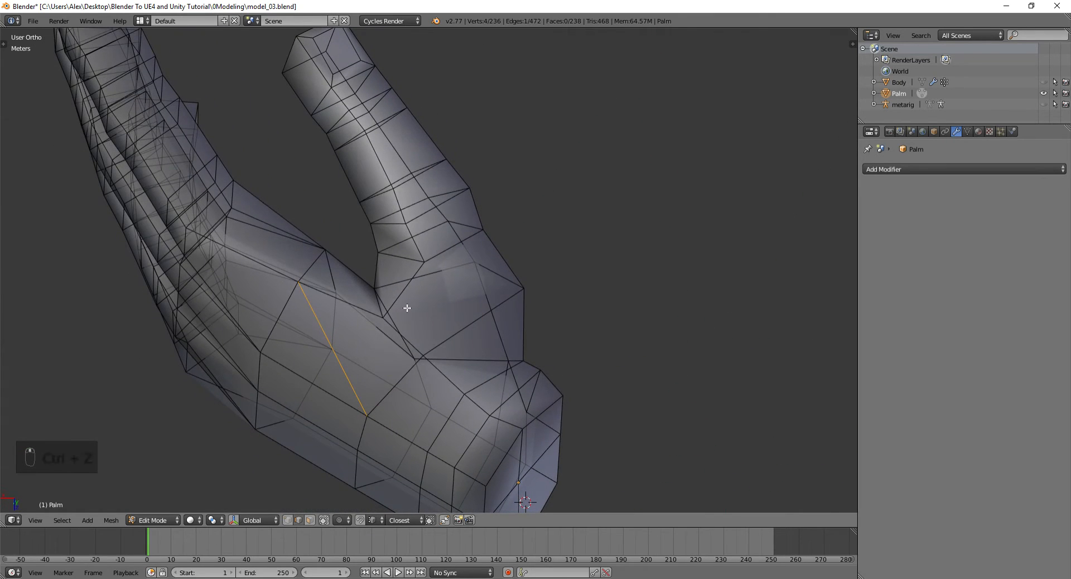
- Knife-cut an edge from the side of the palm to the thumb's base and dissolve the adjacent edge leading to the web
key(ctrl+r)
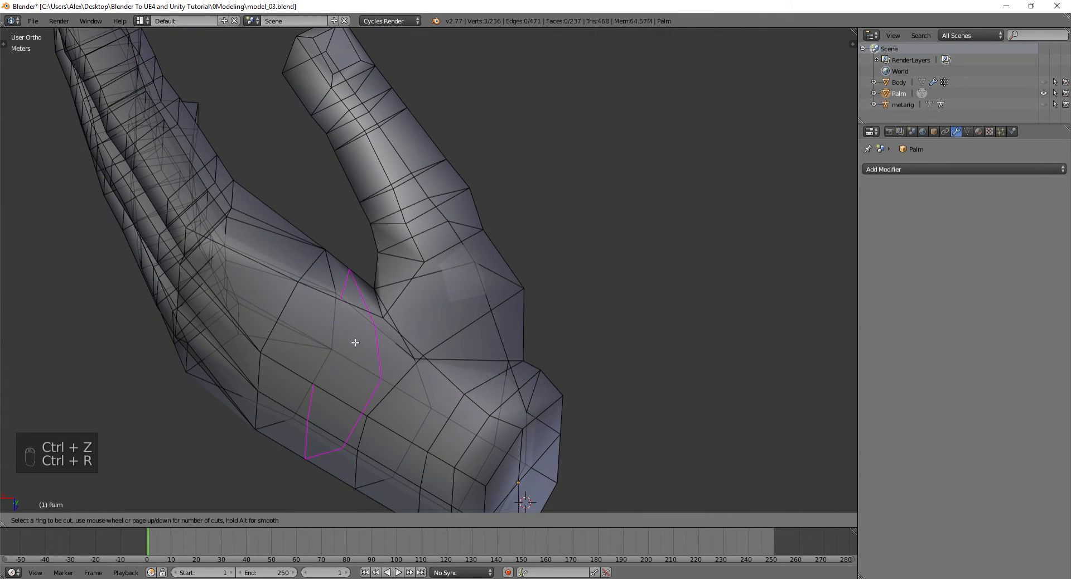
middle_drag(378, 311, 369, 336)
key(k)
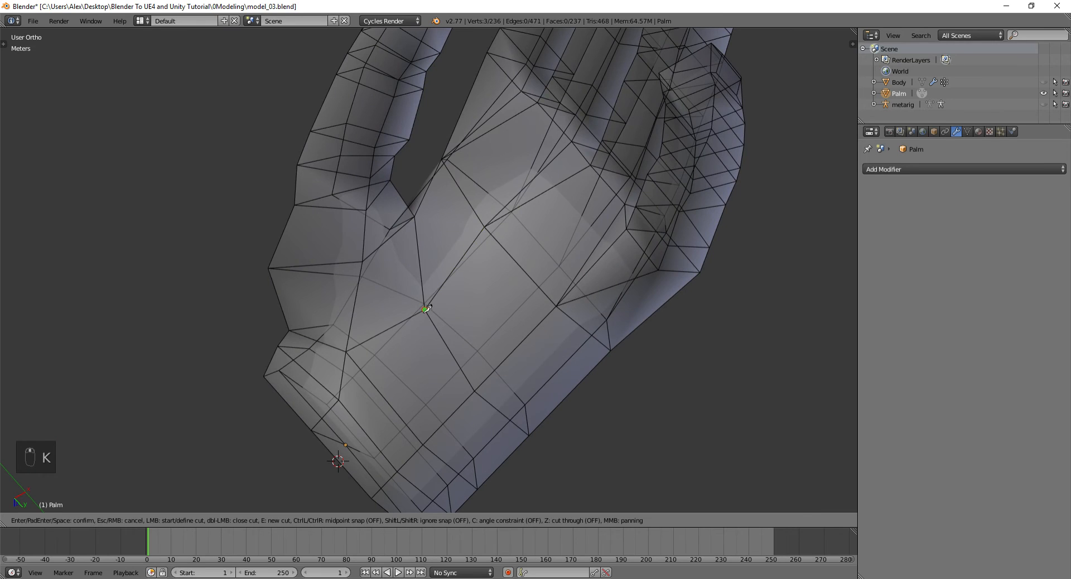
click(362, 261)
key(Return)
key(ctrl+Tab)
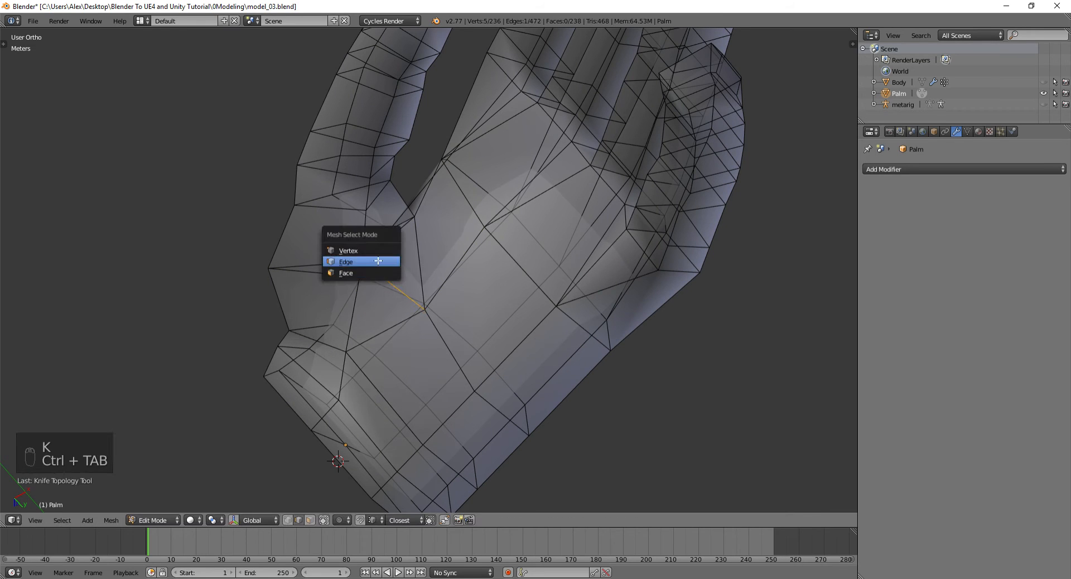
click(378, 261)
key(x)
- Add one centred loop cut across the palm beside the web between the thumb and the index finger
middle_drag(400, 257, 404, 215)
key(ctrl+r)
click(437, 251)
right_click(437, 251)
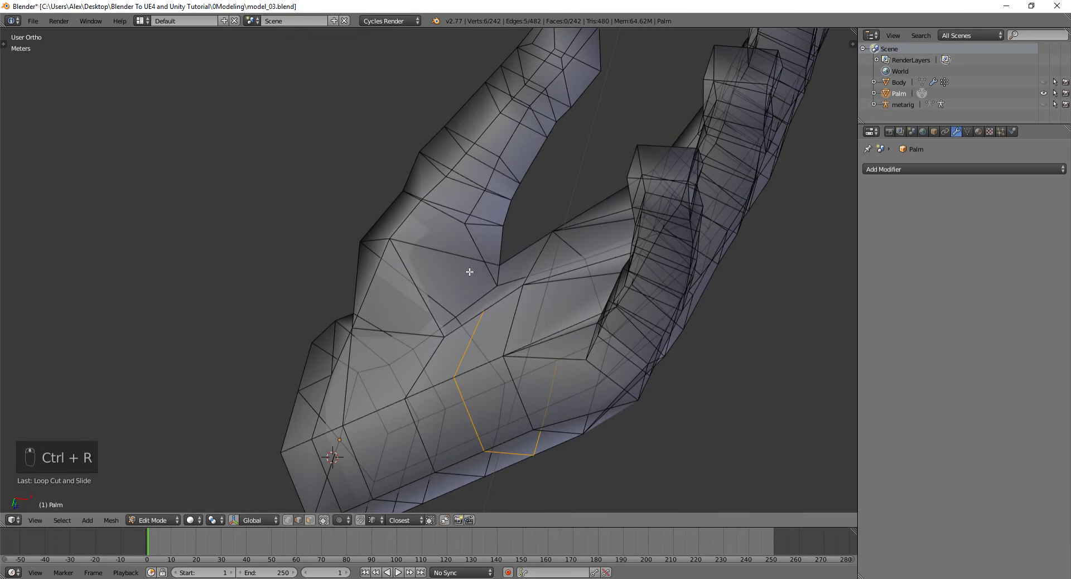
- Knife-cut edges connecting the open ends of the new palm loop to the web of the thumb
middle_drag(470, 271, 508, 276)
key(k)
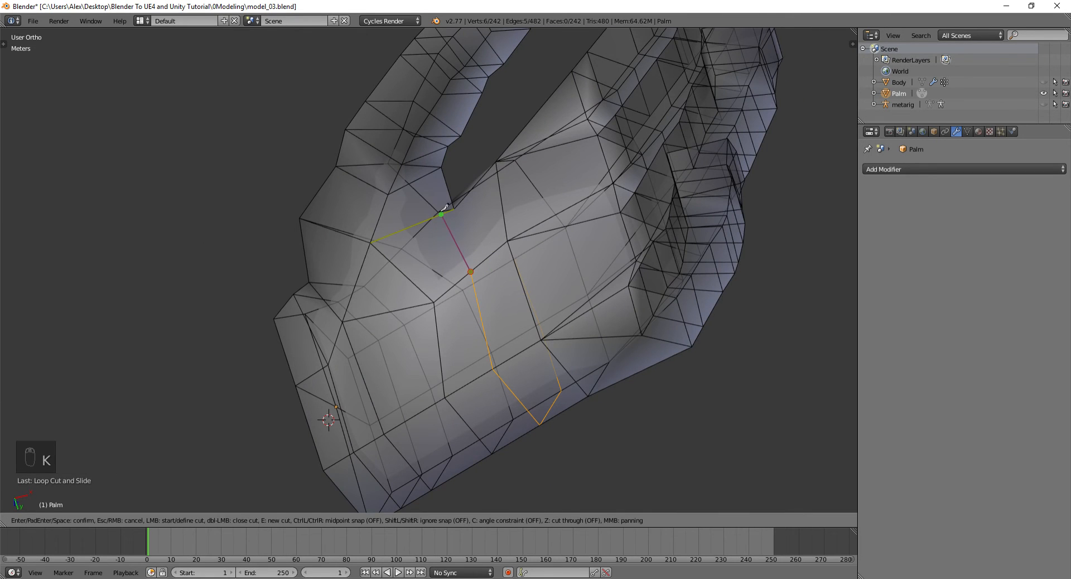
key(Return)
middle_drag(444, 207, 479, 227)
key(k)
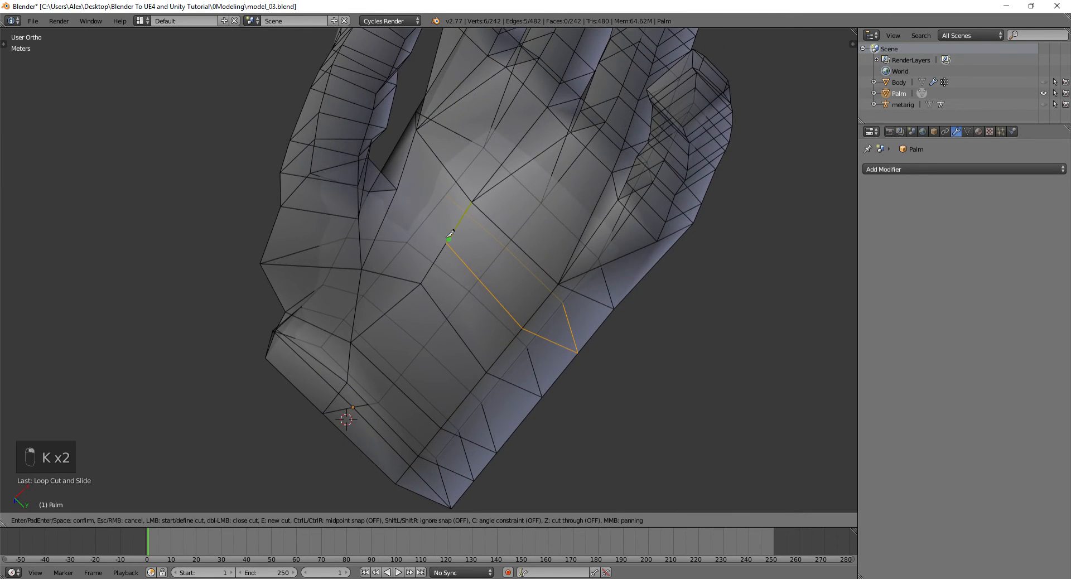
key(Return)
middle_drag(700, 311, 370, 389)
key(a)
key(k)
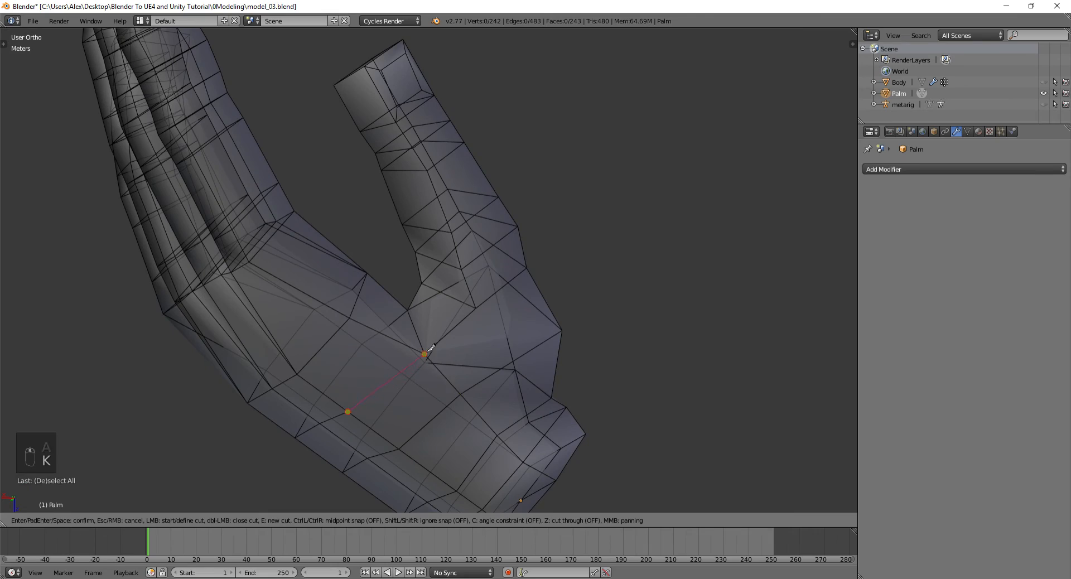
key(Return)
- Check the surface in Object Mode and knife-cut an edge down the thumb's base towards the wrist
middle_drag(540, 349, 440, 269)
key(a)
scroll(414, 318, down, 2)
key(Tab)
key(Tab)
scroll(437, 281, up, 6)
key(k)
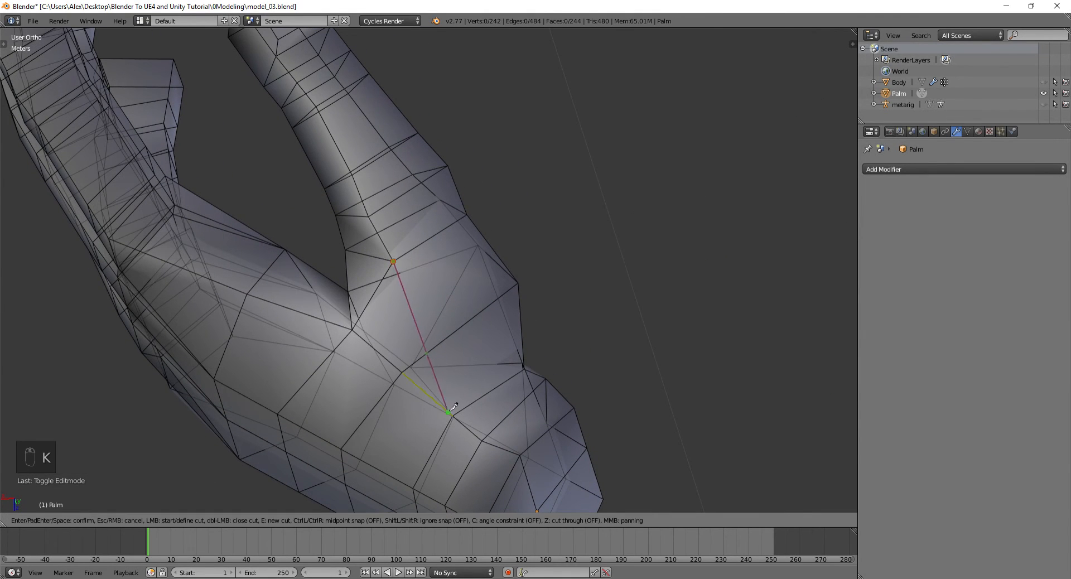
key(Return)
- Switch to vertex selection and move the vertex created by the cut outward from the thumb's base
middle_drag(518, 286, 373, 301)
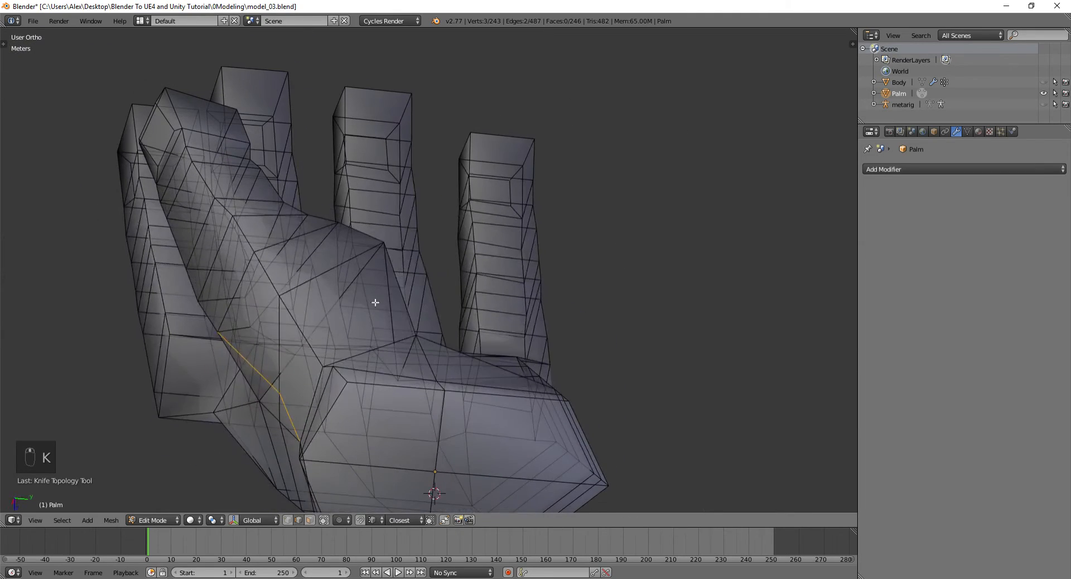
key(ctrl+Tab)
click(282, 356)
scroll(421, 349, up, 3)
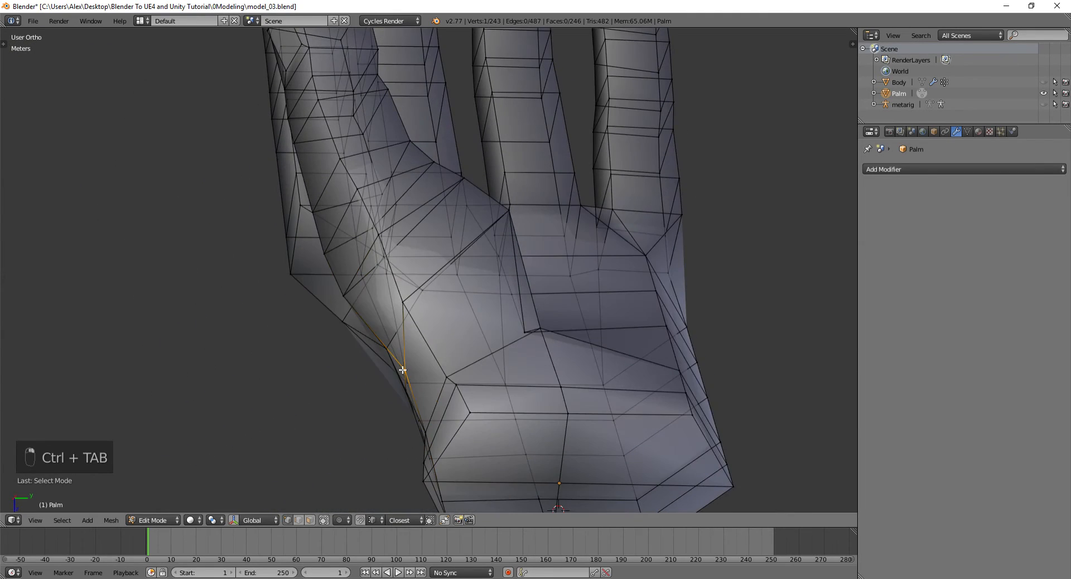
key(g)
click(382, 370)
middle_drag(382, 371, 388, 401)
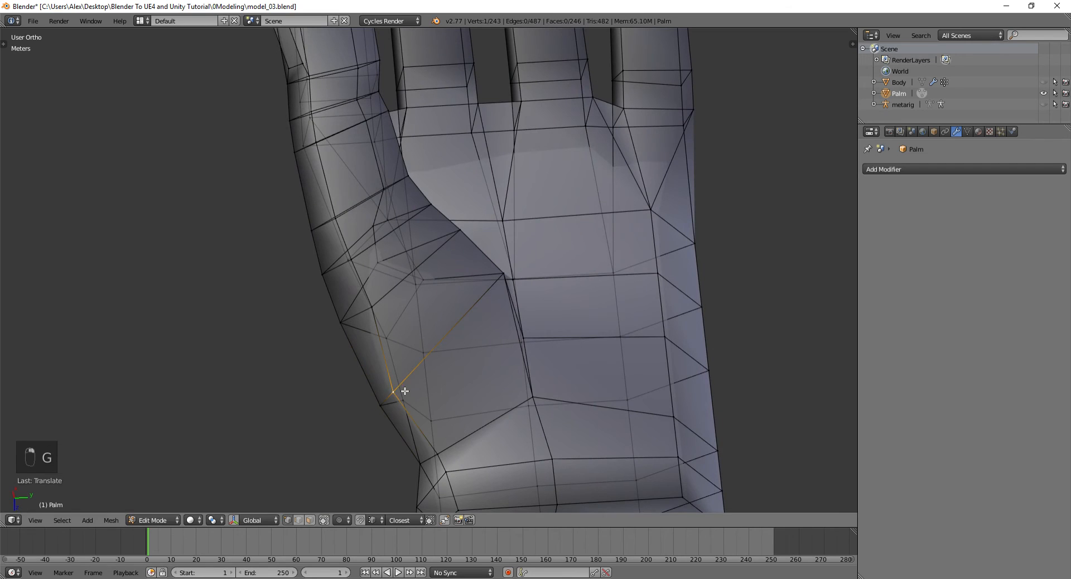
- Reposition the vertices around the thumb's base at the palm crease and near the wrist
key(g)
key(g)
middle_drag(609, 286, 444, 318)
key(g)
click(429, 356)
key(g)
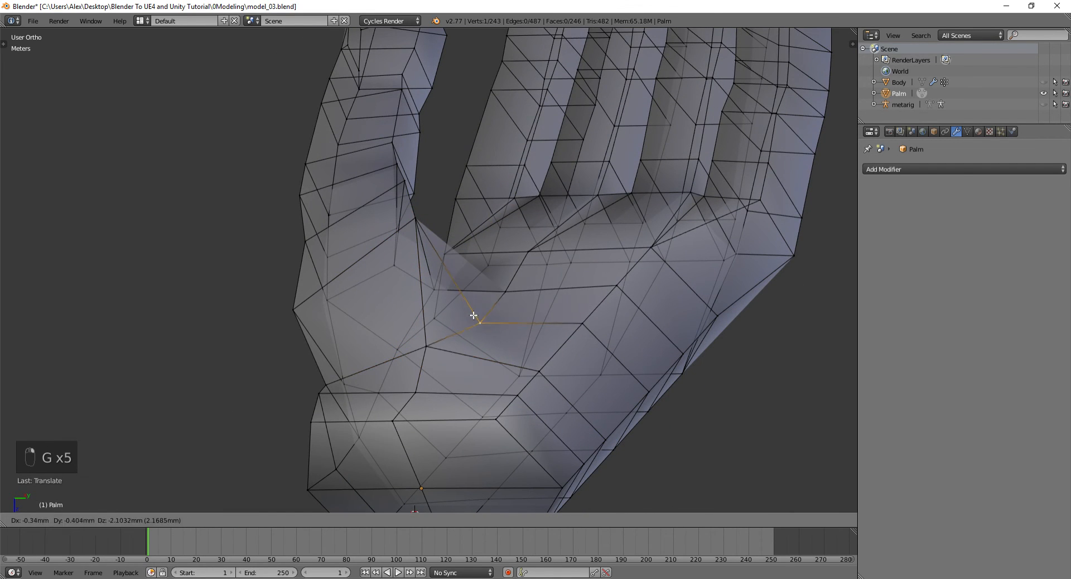
middle_drag(470, 351, 404, 339)
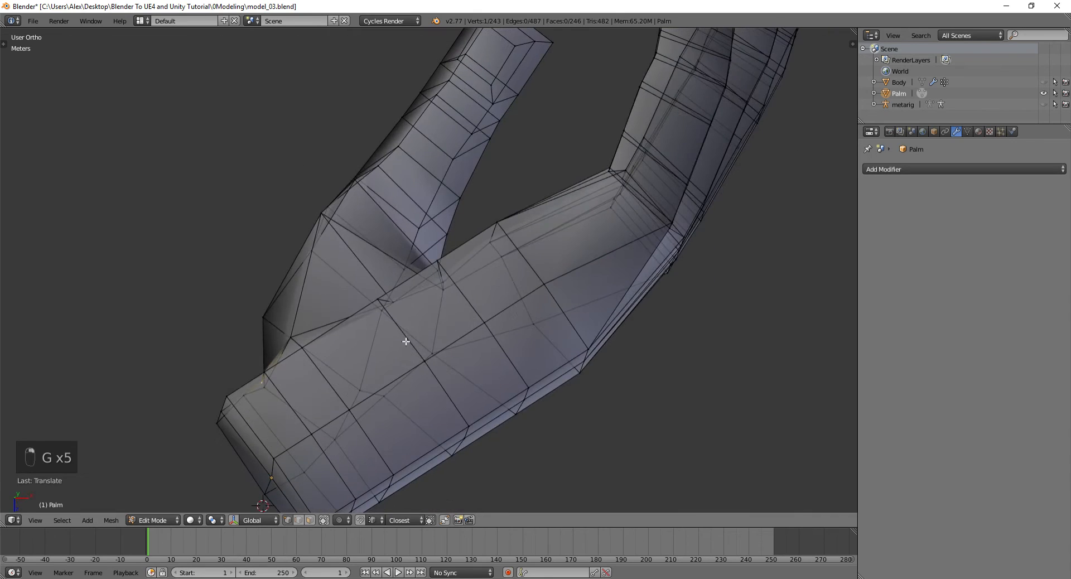
key(g)
click(401, 334)
- Move the individual vertices on the side of the thumb's base to round out its shape
middle_drag(411, 276, 408, 329)
right_click(404, 337)
key(g)
click(406, 321)
right_click(331, 242)
key(g)
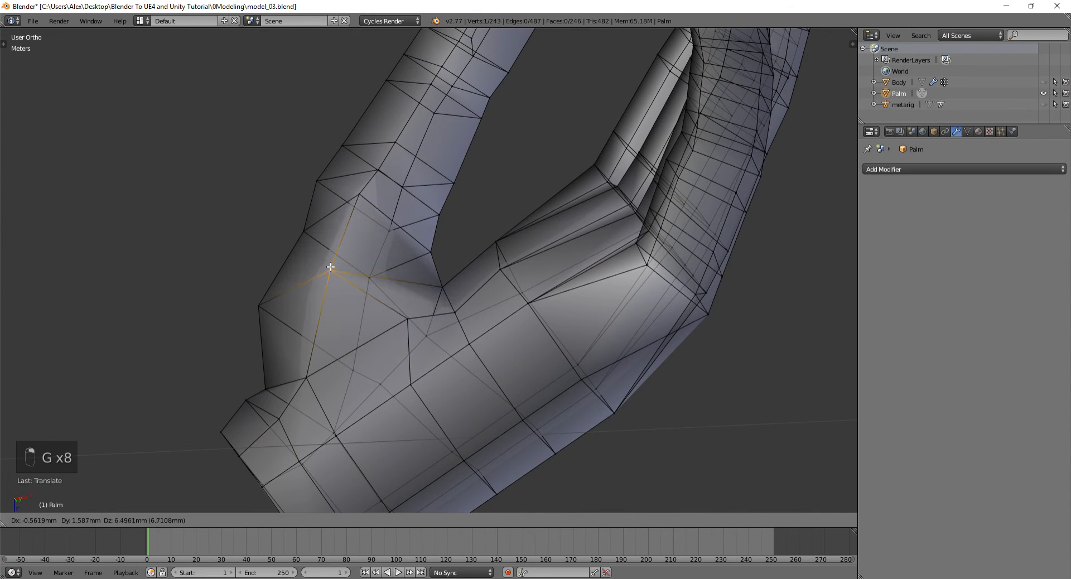
middle_drag(464, 309, 447, 270)
- Move the vertex at the web of the thumb and its neighbour on the palm's edge upward
key(g)
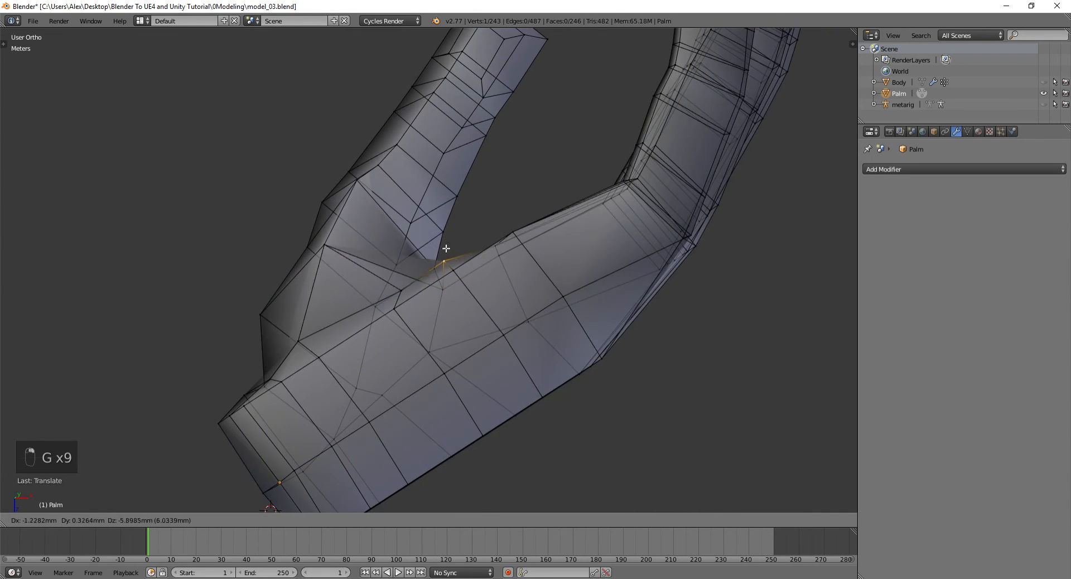
click(444, 248)
right_click(395, 285)
key(g)
click(395, 275)
- Adjust the palm vertices along the crease between the thumb's base and the inner palm
middle_drag(335, 292, 564, 280)
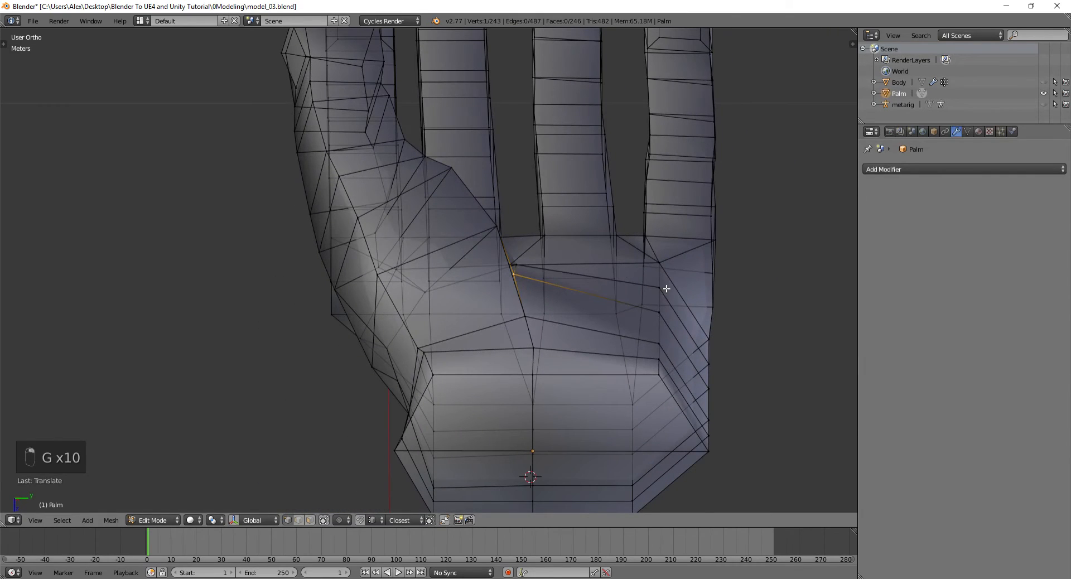
key(g)
middle_drag(741, 292, 610, 285)
click(745, 268)
right_click(295, 335)
key(g)
click(303, 338)
- Move a vertex near the outer knuckles and shift the vertices selected on the back of the hand along Y
scroll(321, 348, down, 4)
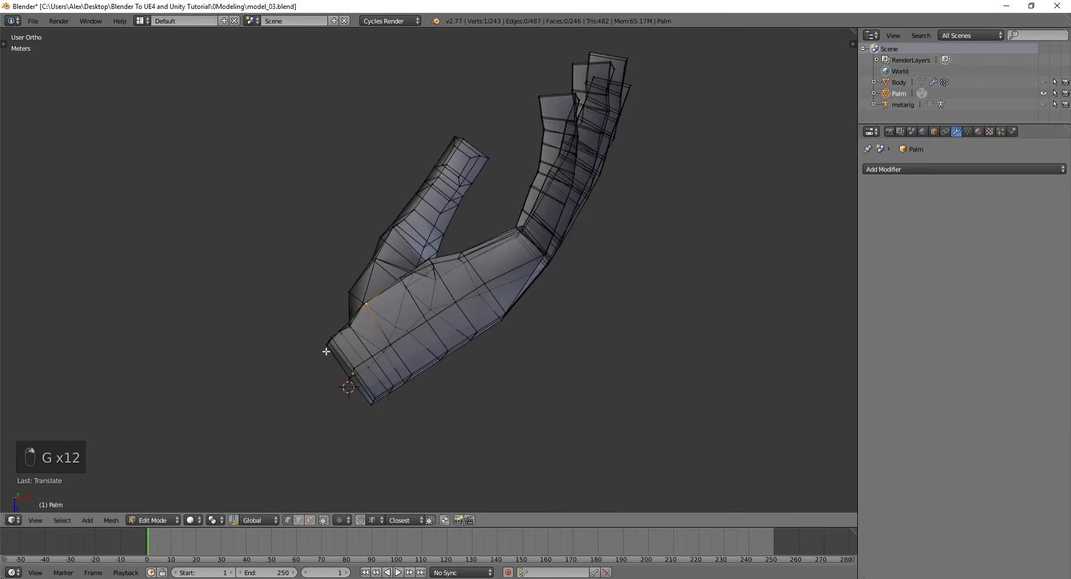
middle_drag(325, 353, 324, 246)
key(g)
click(422, 337)
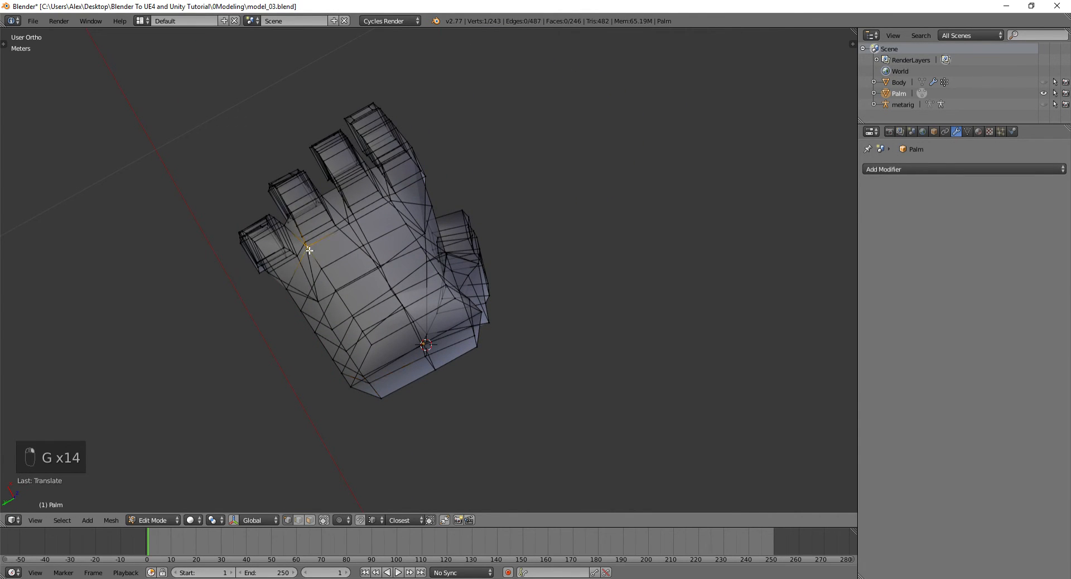
shift+right_click(355, 319)
middle_drag(357, 321, 398, 235)
key(g)
key(y)
click(582, 235)
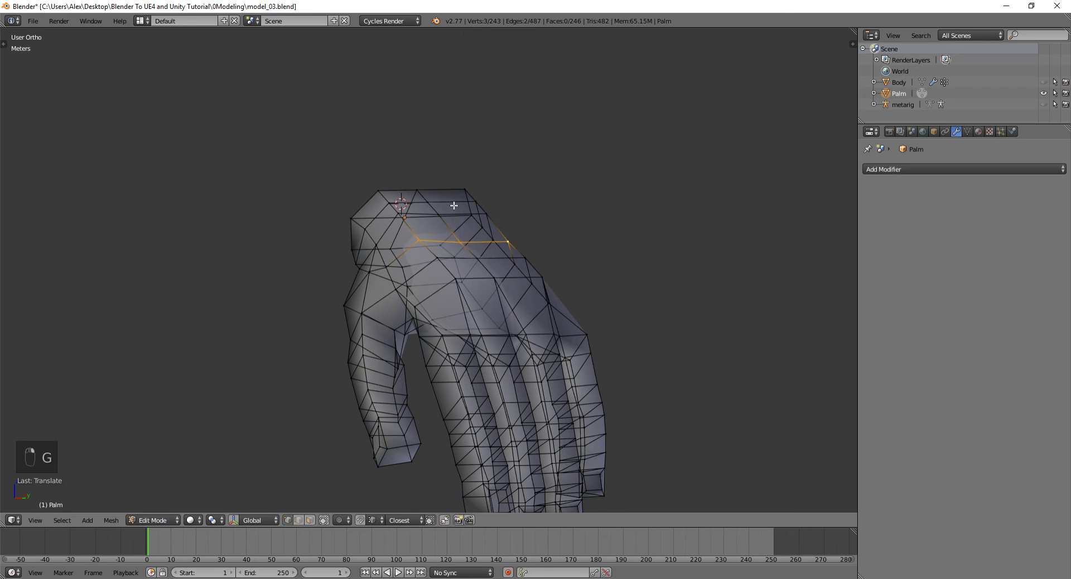
- Pull the pair of vertices on the back of the hand near the wrist outward
middle_drag(454, 206, 391, 254)
right_click(392, 255)
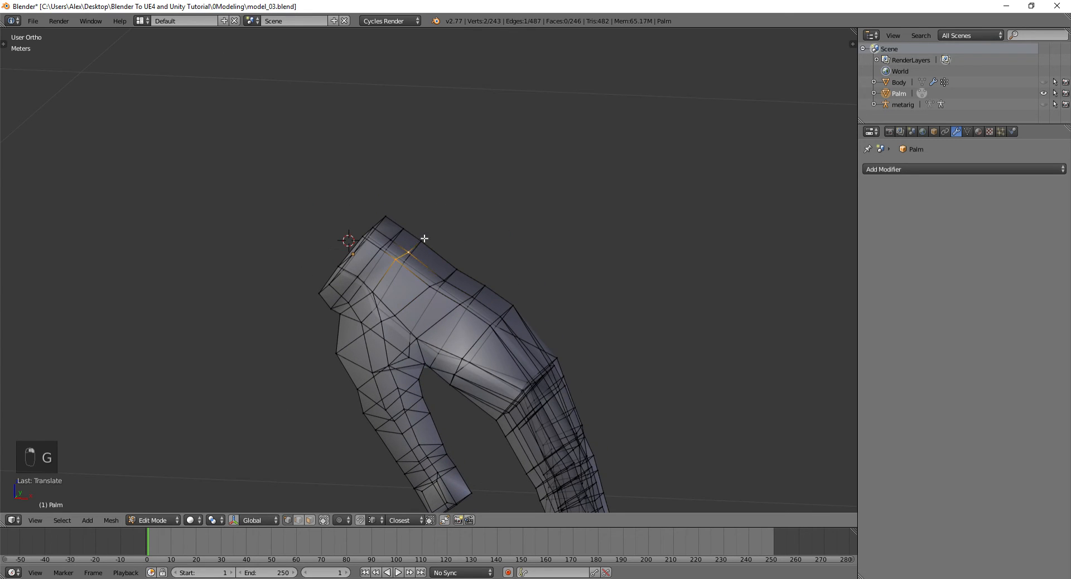
key(g)
click(425, 239)
middle_drag(478, 232, 421, 261)
right_click(402, 259)
middle_drag(558, 250, 539, 217)
key(g)
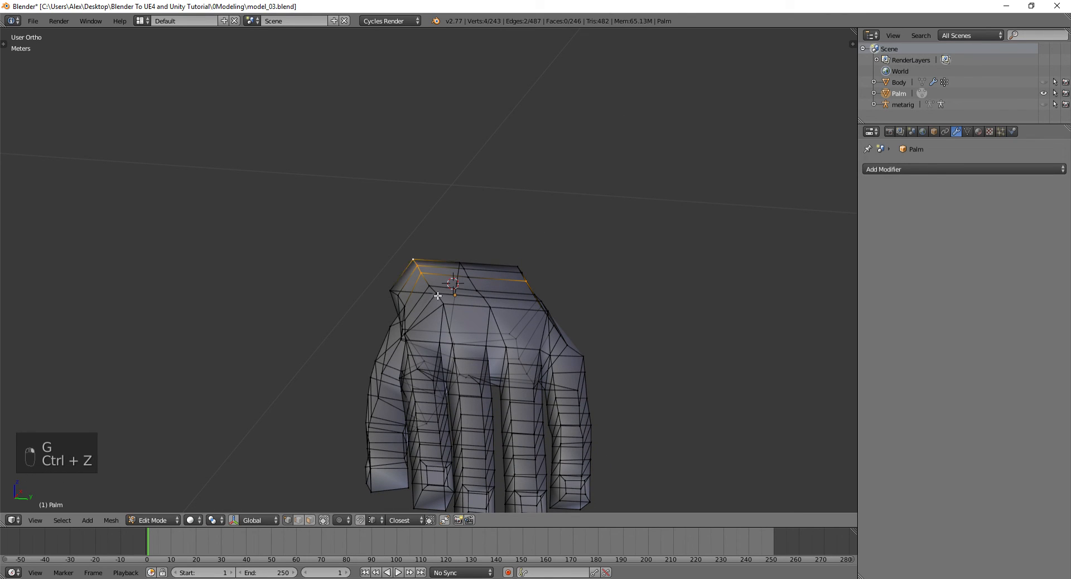
- Select the vertices along both long edges of the back of the hand and lower them about 1.2 mm along Z
middle_drag(573, 297, 545, 302)
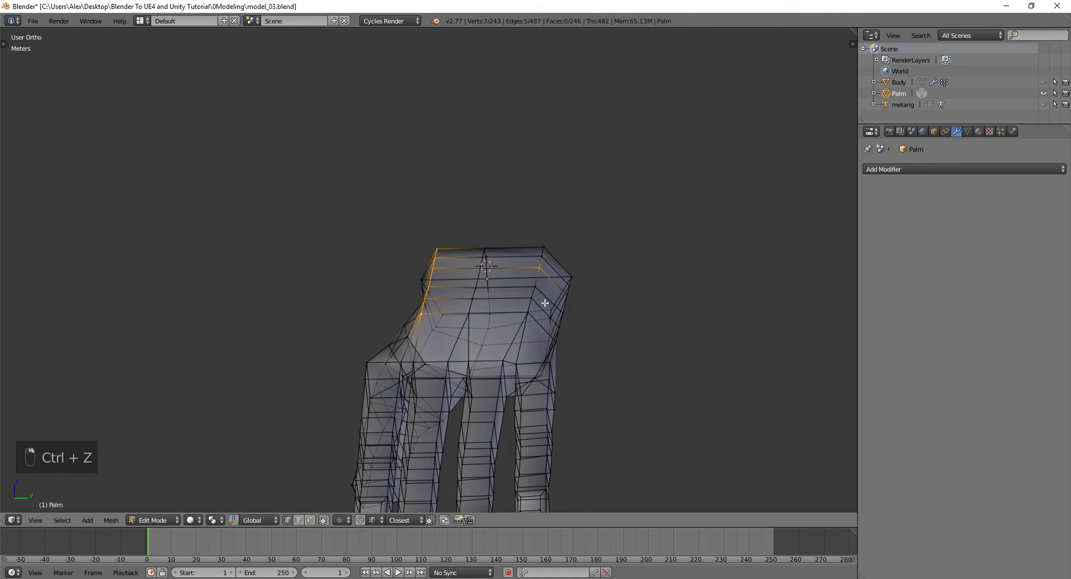
shift+right_click(547, 250)
middle_drag(547, 251, 542, 217)
key(h)
key(x)
key(ctrl+z)
key(g)
key(z)
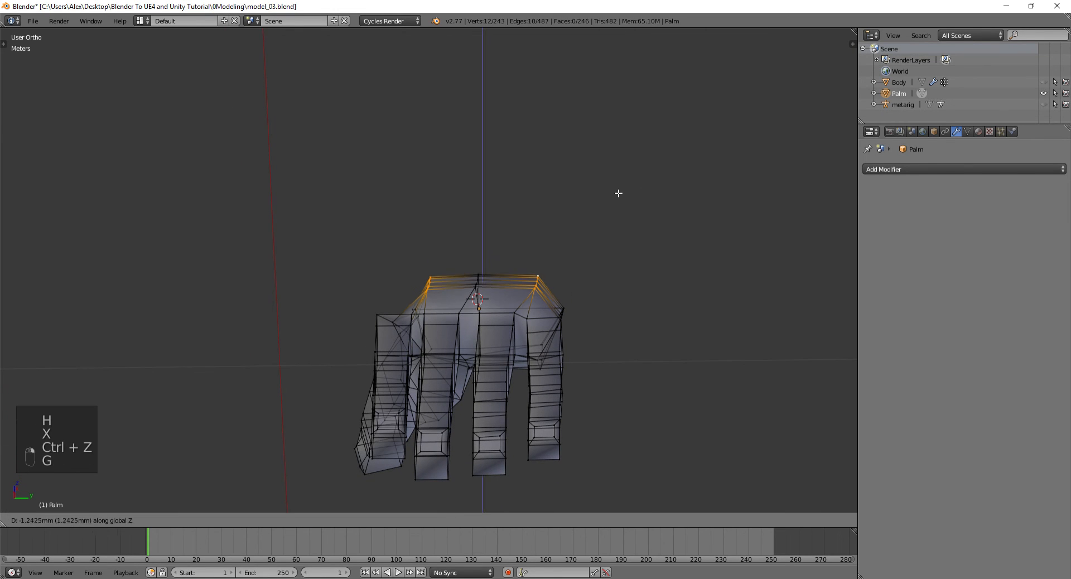
click(619, 196)
- Reposition single vertices on the side of the hand behind the thumb
middle_drag(470, 270, 405, 255)
key(g)
key(g)
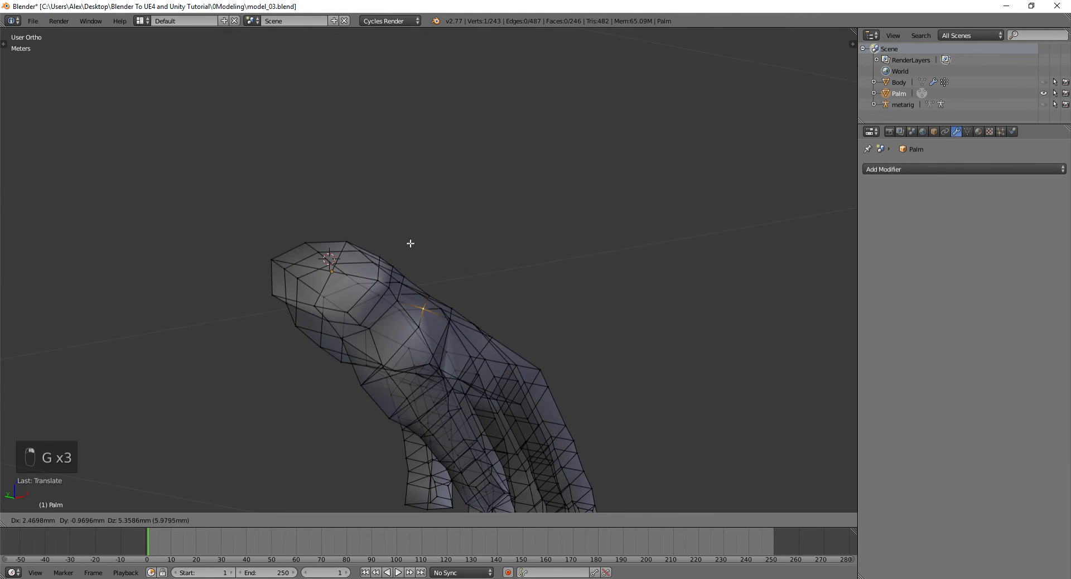
middle_drag(439, 289, 413, 229)
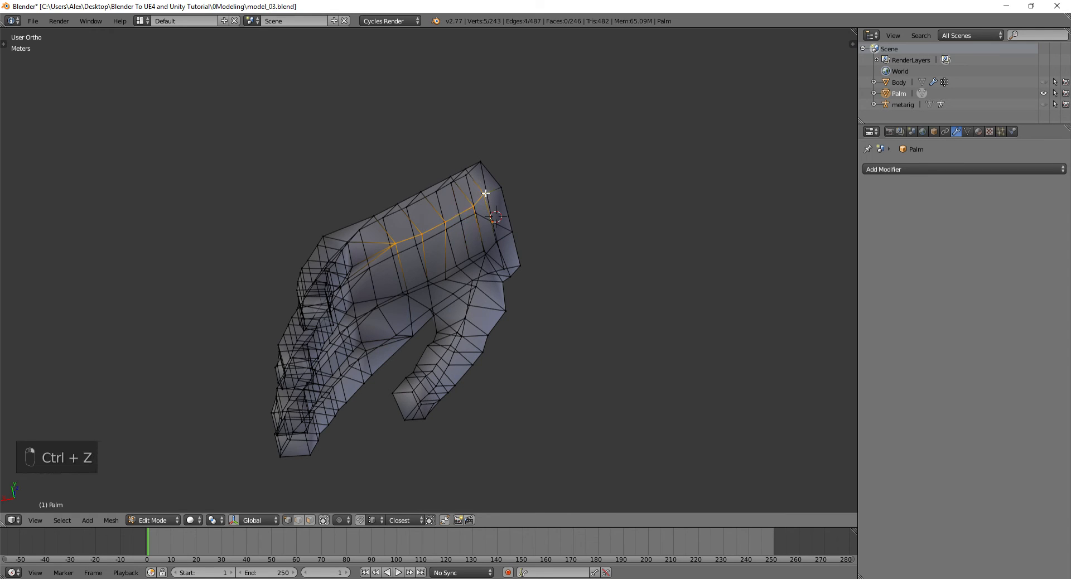
- Move the row of five vertices along the little-finger side of the palm to reshape its edge
middle_drag(485, 193, 397, 318)
key(g)
scroll(397, 318, up, 5)
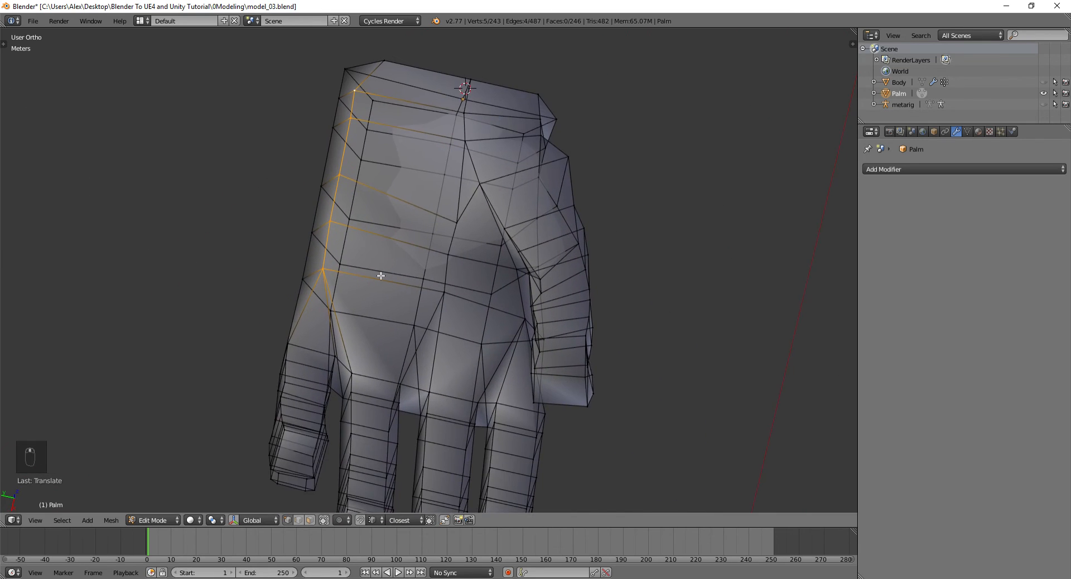
key(g)
click(462, 278)
- Try moving a single vertex on the outer little-finger edge of the palm, and undo it
scroll(463, 278, down, 5)
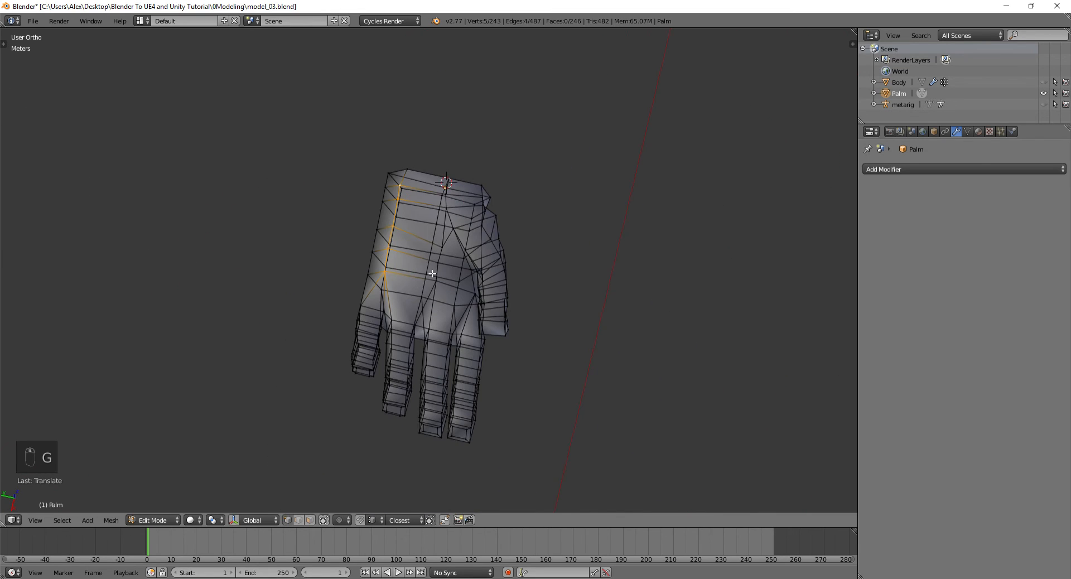
scroll(356, 235, up, 3)
middle_drag(363, 153, 567, 370)
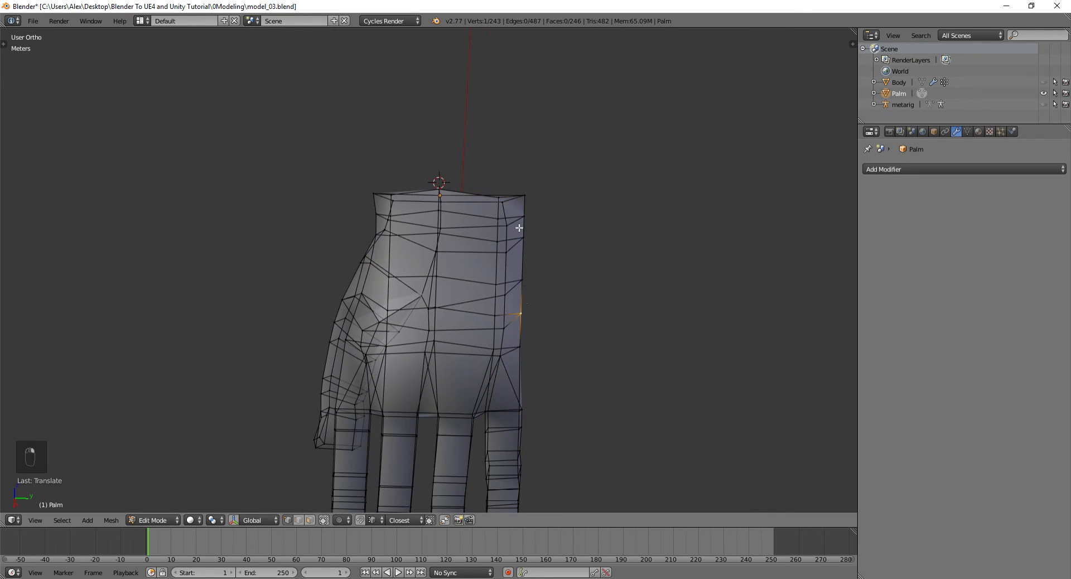
key(g)
click(542, 249)
key(ctrl+z)
- Box-select the three outer-edge vertices below the wrist on the little-finger side and move them slightly inward
key(a)
key(b)
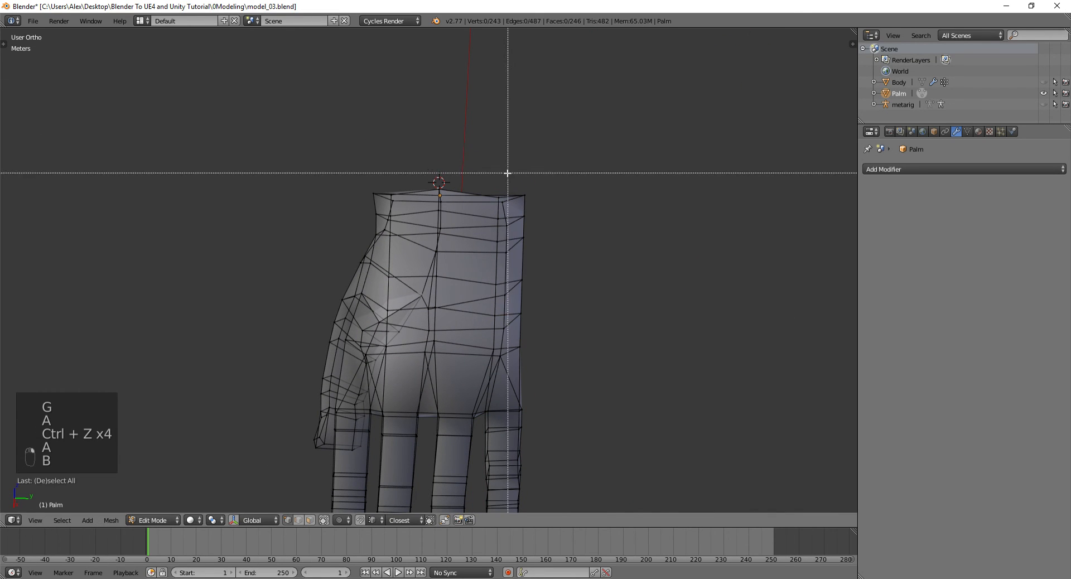
key(a)
key(b)
drag(556, 293, 555, 298)
key(g)
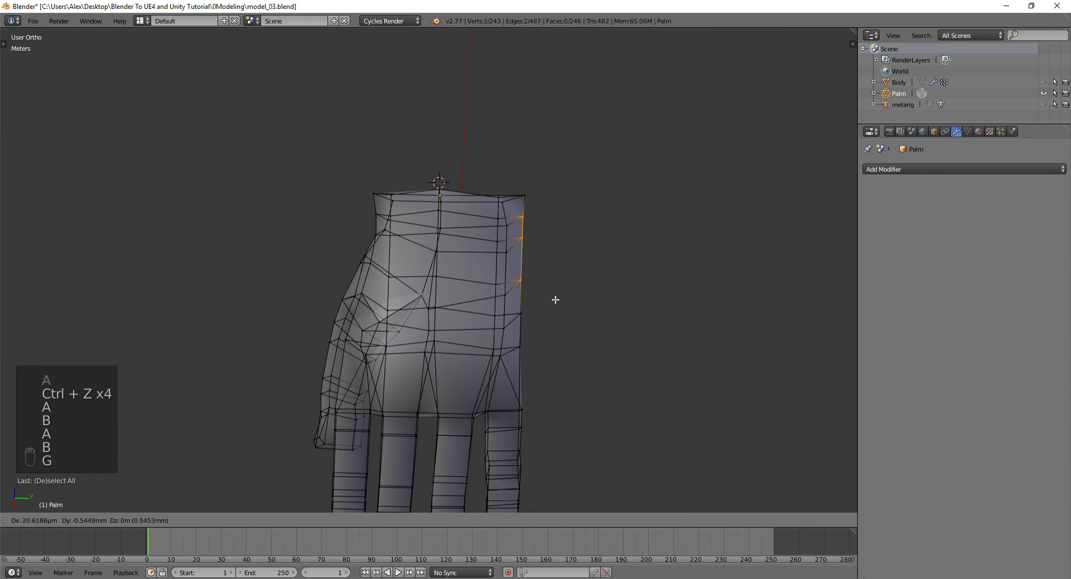
click(552, 299)
- Box-select the outer-edge vertices just above the little finger and move them slightly inward
key(a)
key(b)
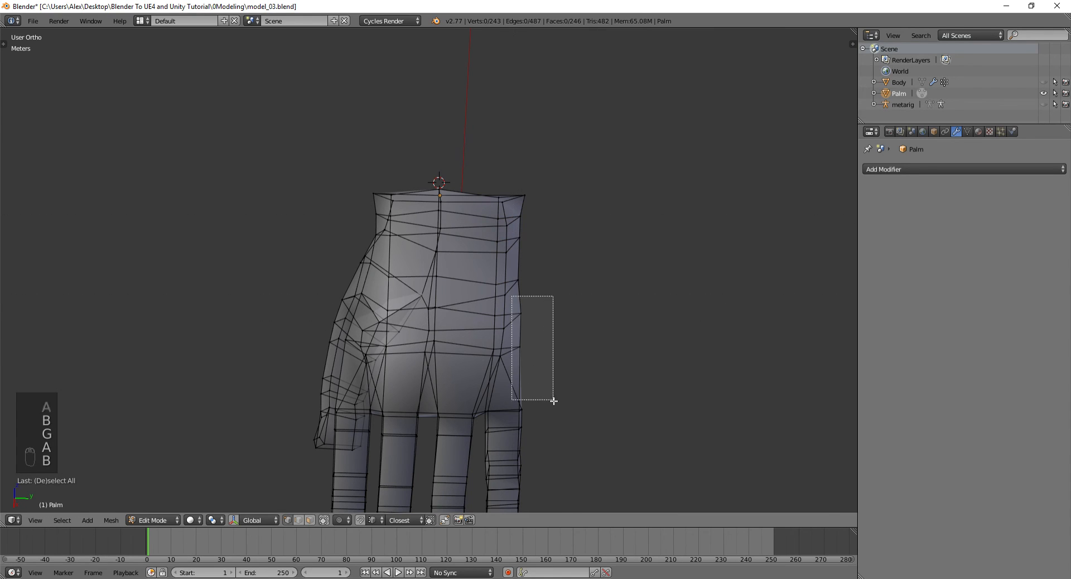
drag(553, 400, 544, 375)
key(g)
key(g)
click(544, 384)
- Examine the hand's overall shape and shading in Object Mode from several sides
key(Tab)
middle_drag(544, 383, 370, 389)
scroll(465, 387, up, 5)
key(Tab)
scroll(479, 383, down, 5)
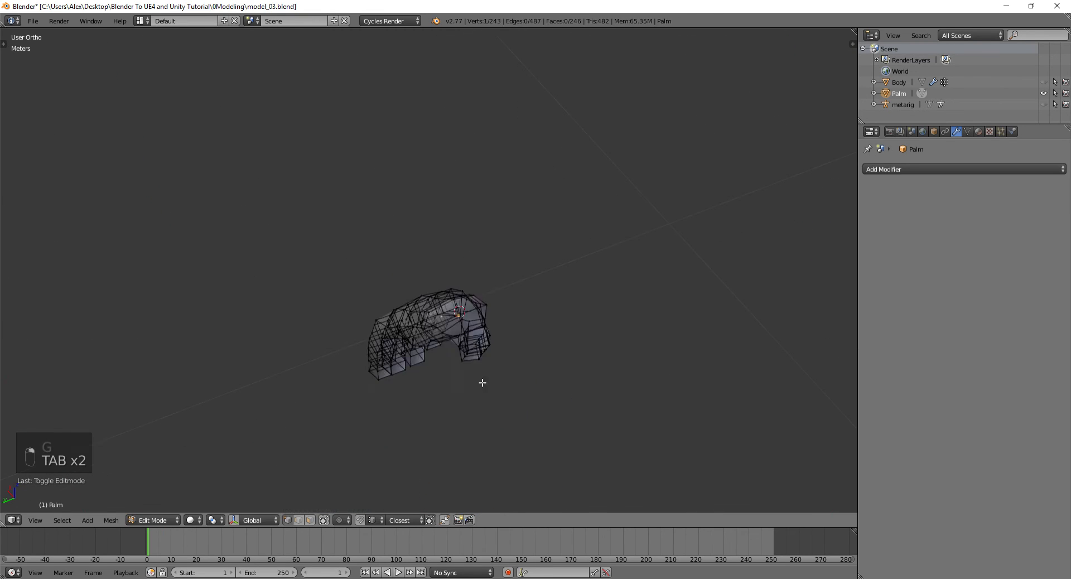
key(Tab)
middle_drag(480, 382, 443, 332)
- Try a level-2 Subdivision Surface on the hand in Object Mode, and undo it
key(Tab)
key(g)
key(Tab)
key(ctrl+2)
key(ctrl+z)
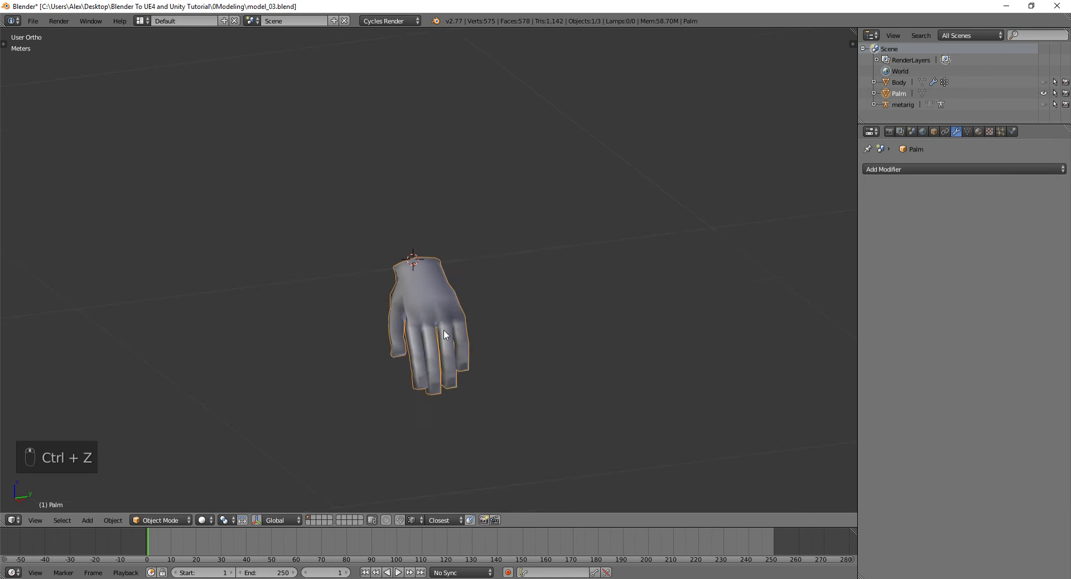
- Unhide the Body object to show the hand together with the arm
scroll(443, 336, up, 2)
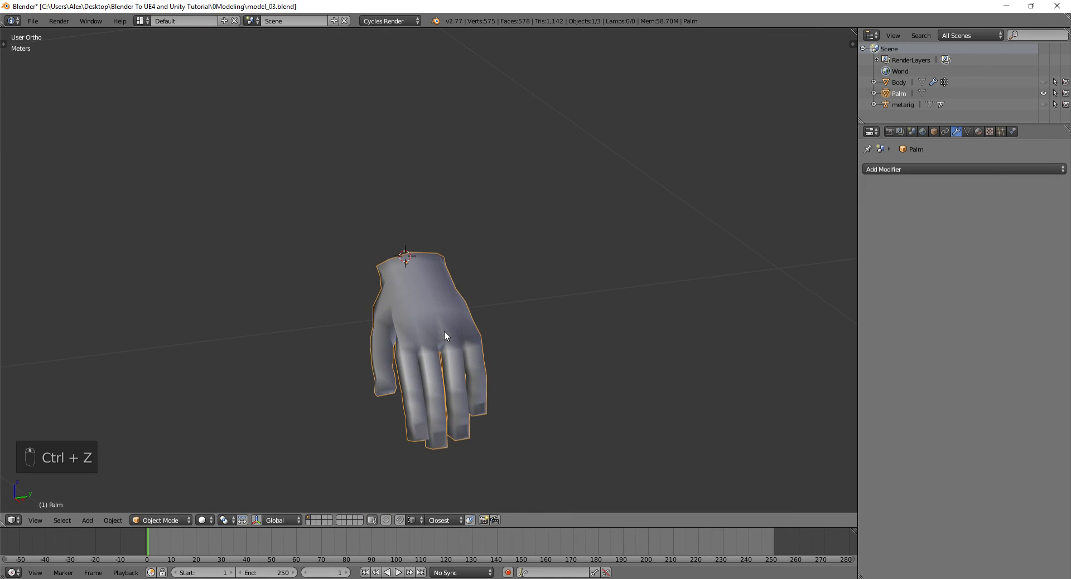
click(1042, 82)
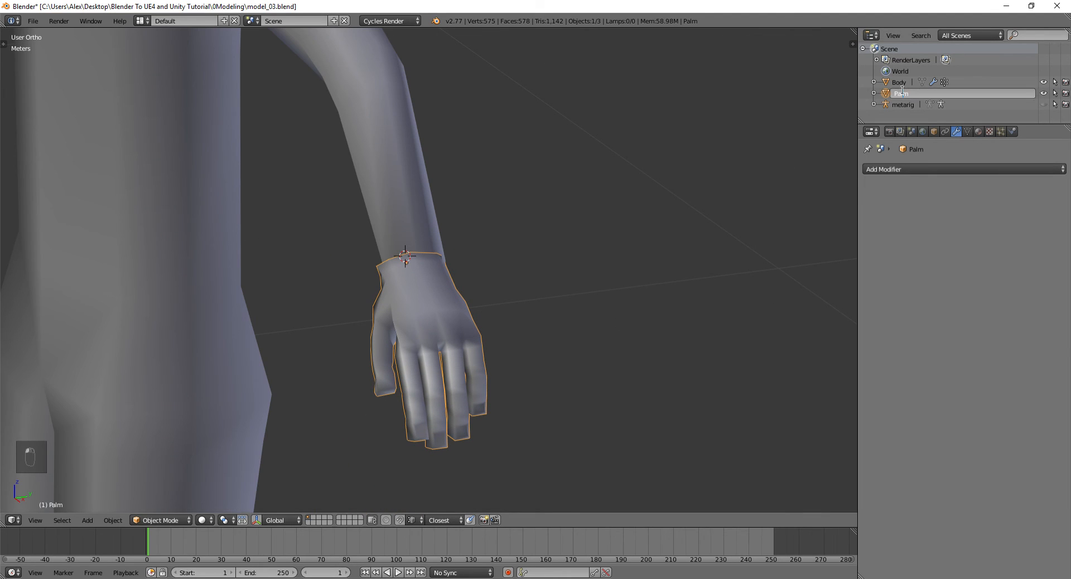
- Rename the Palm object as Hand
key(Return)
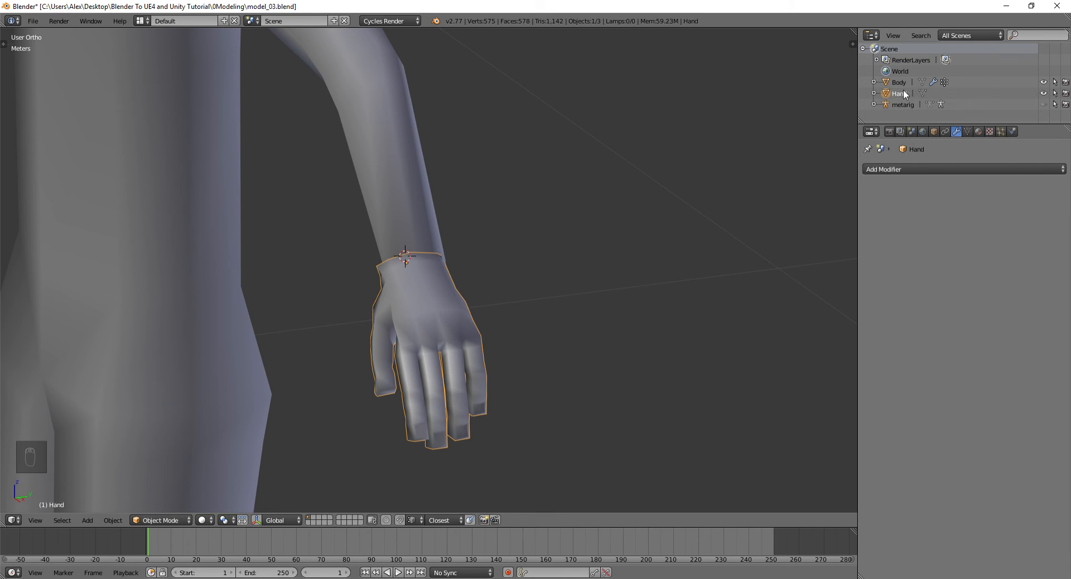
middle_drag(605, 232, 398, 201)
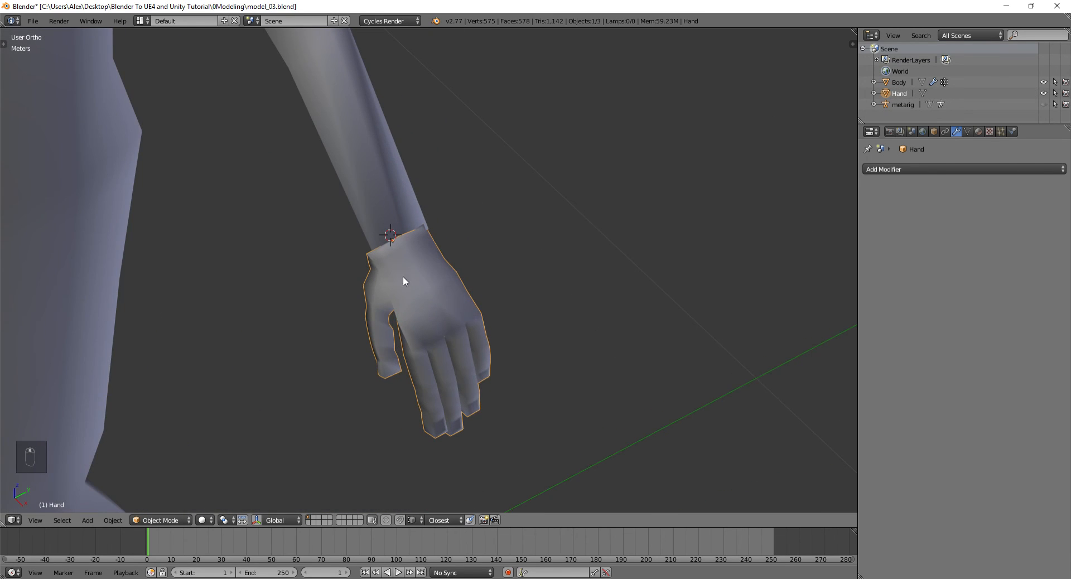
middle_drag(402, 276, 393, 210)
- Join the hand into the Body object and open the combined mesh in Edit Mode
right_click(356, 229)
scroll(380, 217, down, 4)
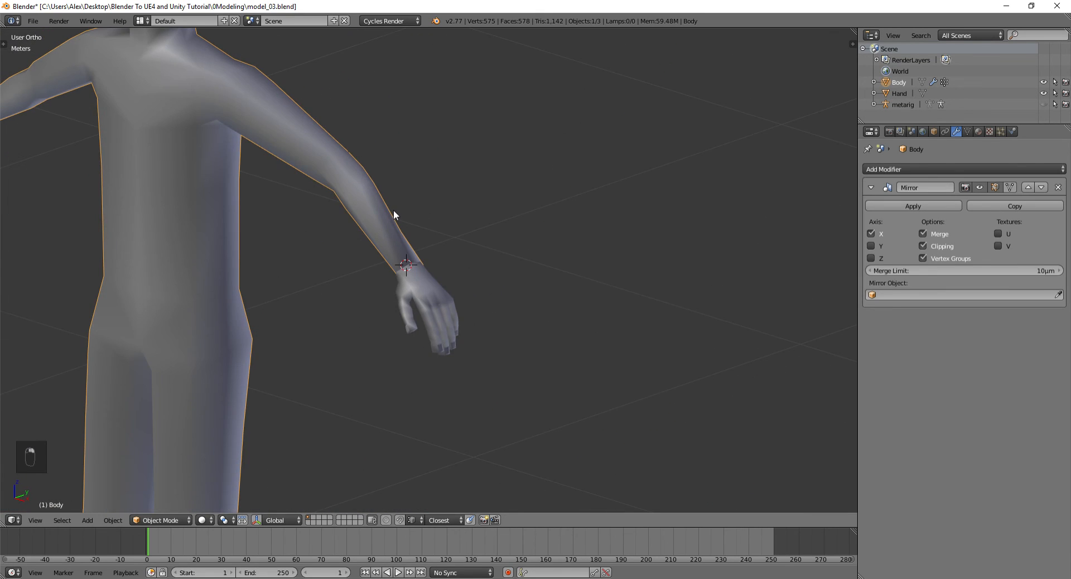
right_click(423, 293)
shift+right_click(379, 227)
key(ctrl+j)
scroll(424, 284, up, 3)
key(Tab)
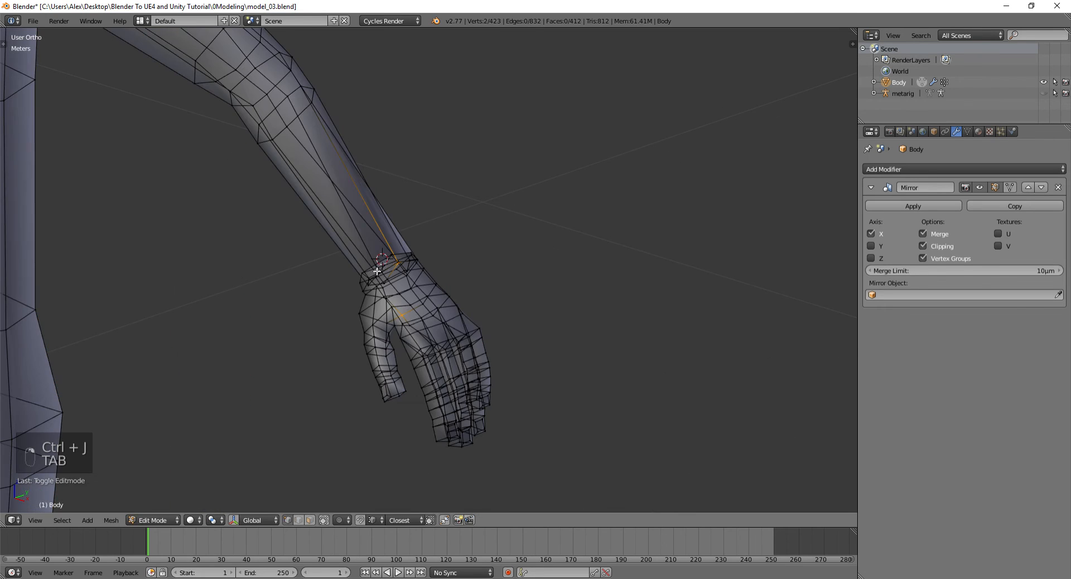
- In face selection mode, delete the first two faces closing off the forearm's end inside the wrist
scroll(395, 255, up, 5)
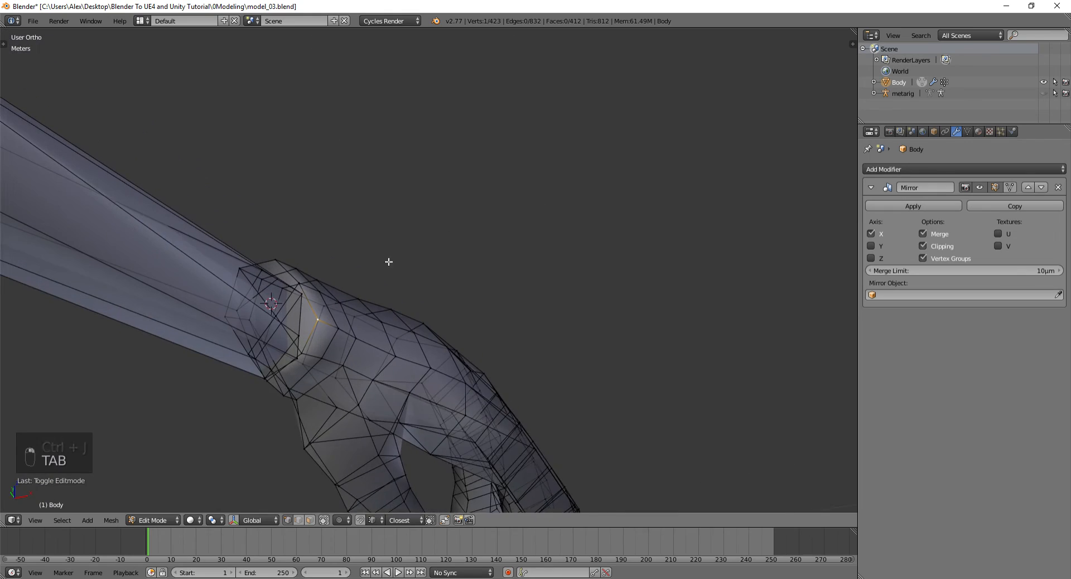
key(ctrl+Tab)
click(423, 284)
right_click(342, 271)
middle_drag(359, 242, 390, 337)
key(ctrl+z)
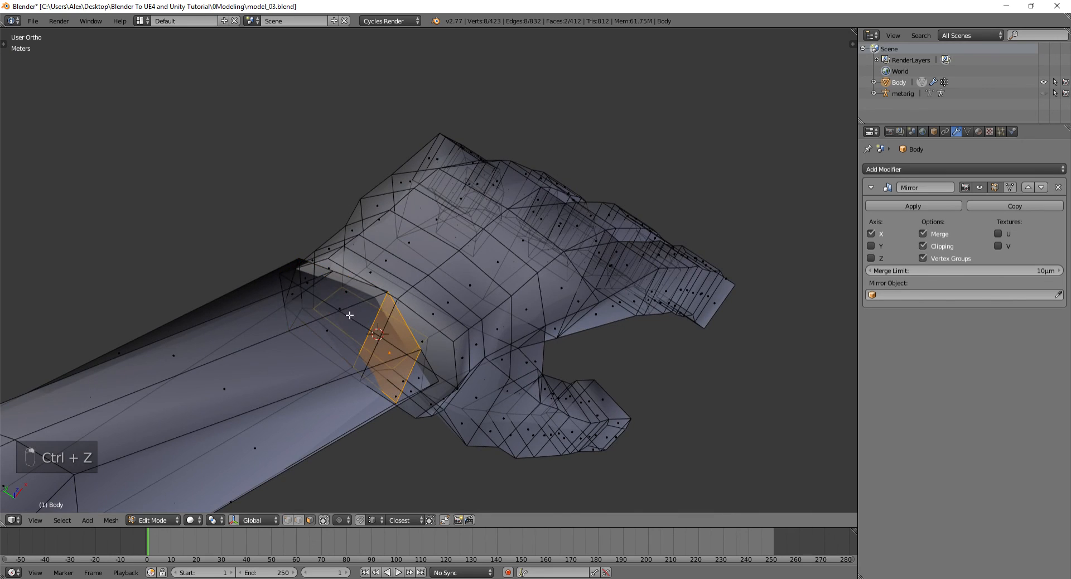
key(ctrl+z)
key(ctrl+z)
key(ctrl+z)
key(ctrl+z)
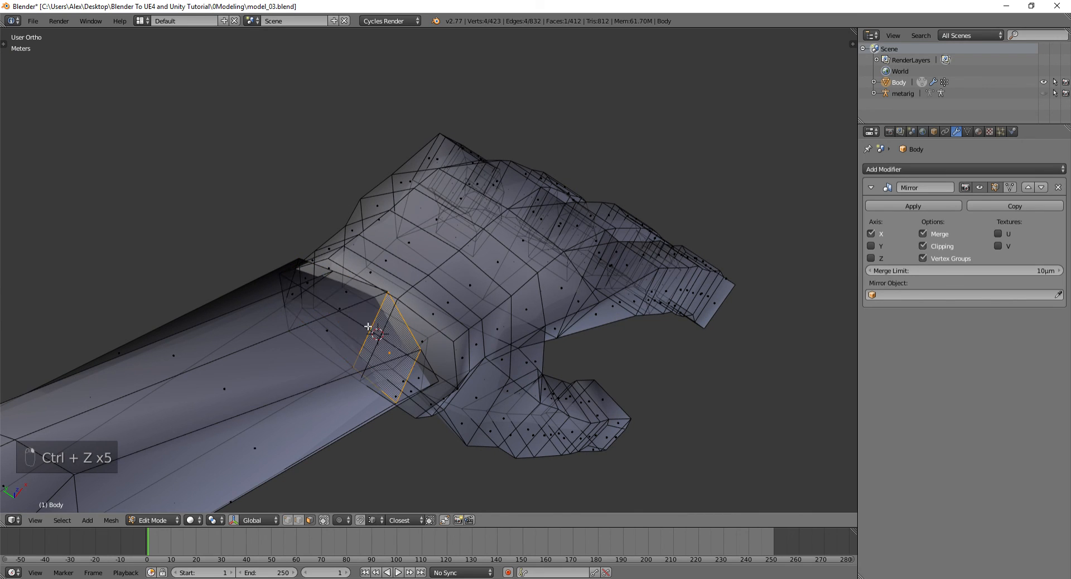
key(x)
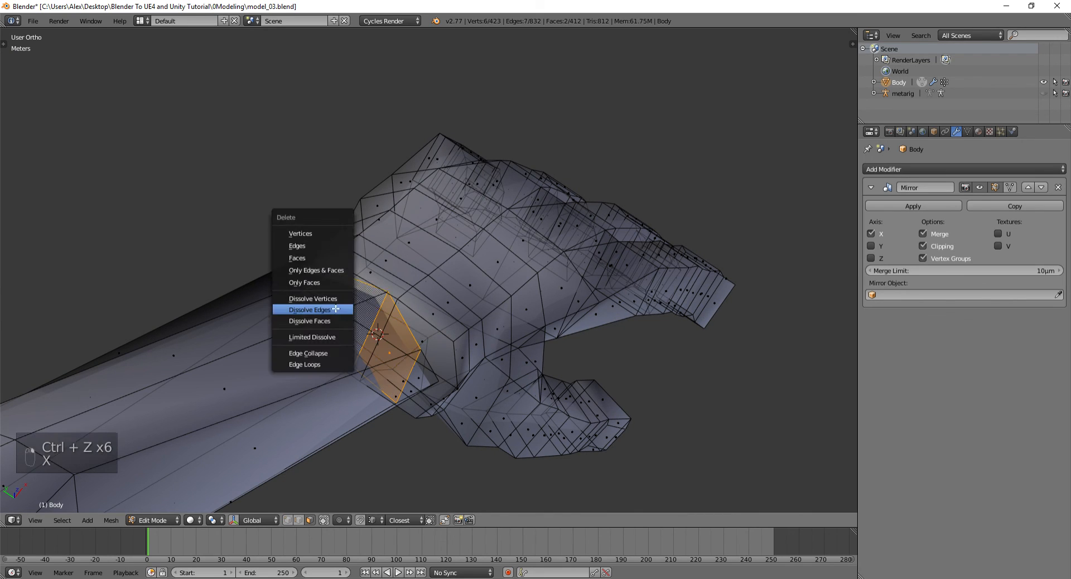
click(326, 269)
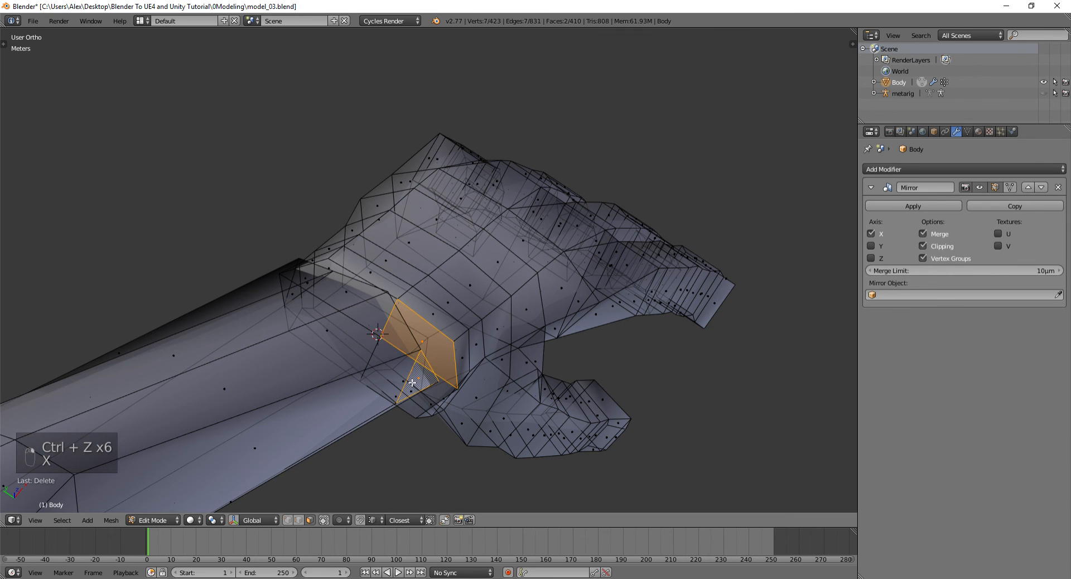
- Delete the further end-cap faces on the thumb side and back of the forearm's wrist end
key(ctrl+z)
middle_drag(412, 383, 356, 290)
key(x)
click(390, 349)
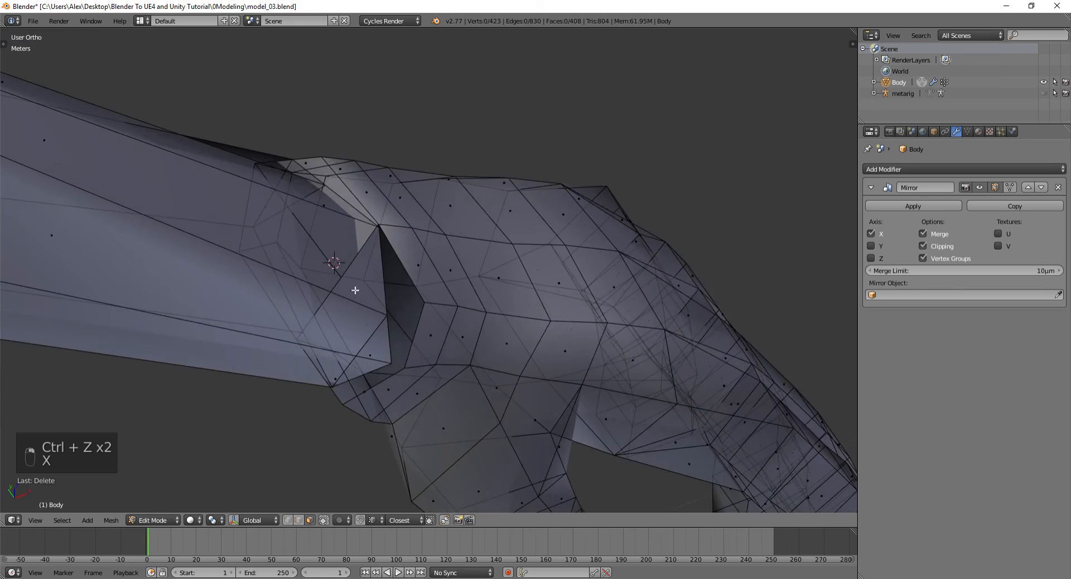
right_click(323, 207)
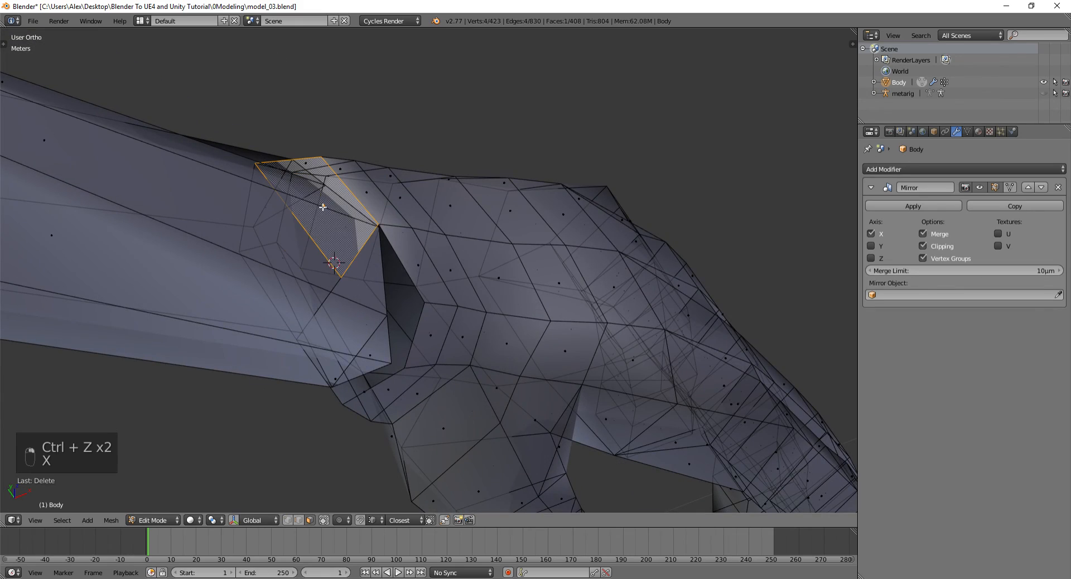
key(x)
click(284, 260)
middle_drag(284, 260, 483, 323)
right_click(463, 351)
key(x)
click(463, 351)
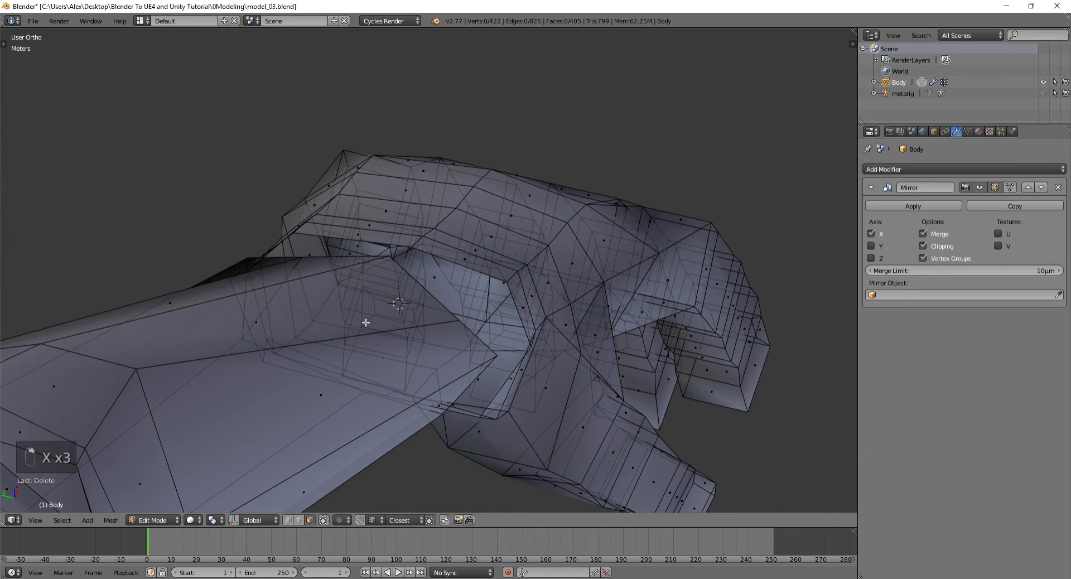
- Delete the last leftover face inside the wrist so the forearm's end is open
middle_drag(366, 322, 248, 273)
middle_drag(321, 249, 328, 173)
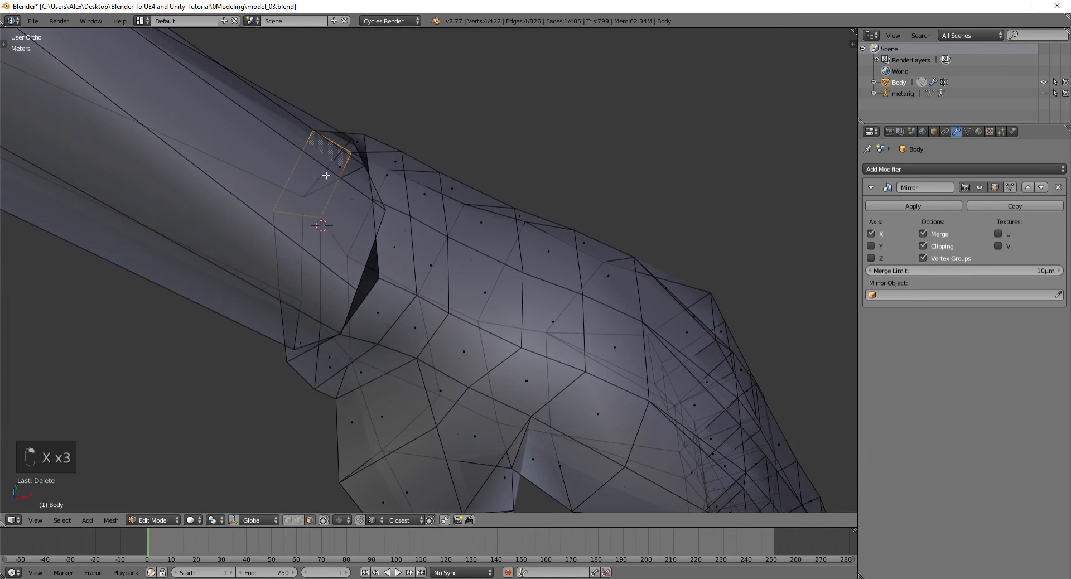
key(x)
click(345, 164)
scroll(389, 251, down, 2)
middle_drag(388, 251, 406, 261)
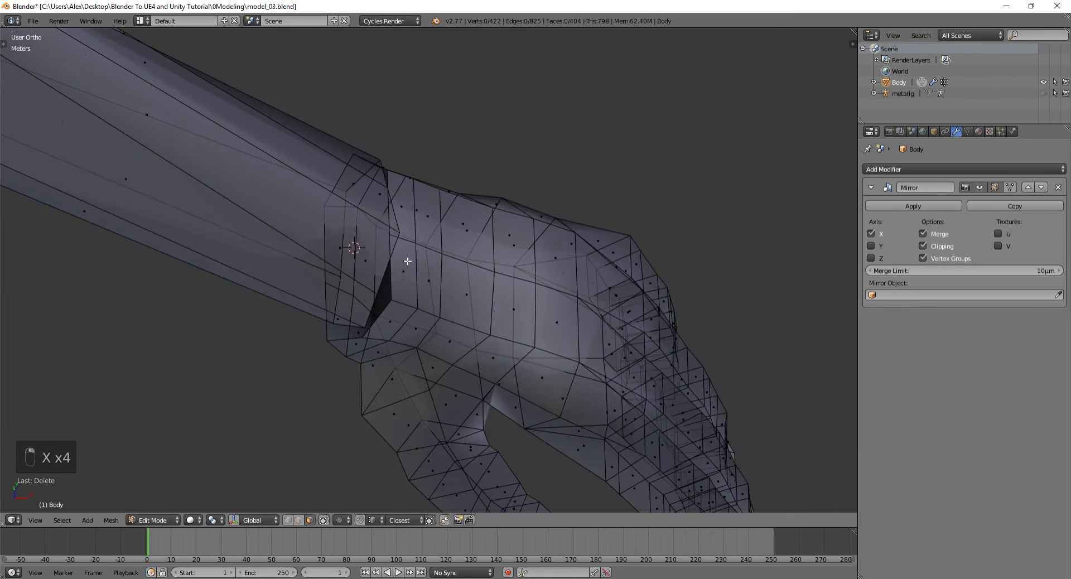
- Select a forearm-end vertex in vertex selection mode and enable snapping to vertices
key(ctrl+Tab)
right_click(374, 304)
middle_drag(373, 305, 400, 375)
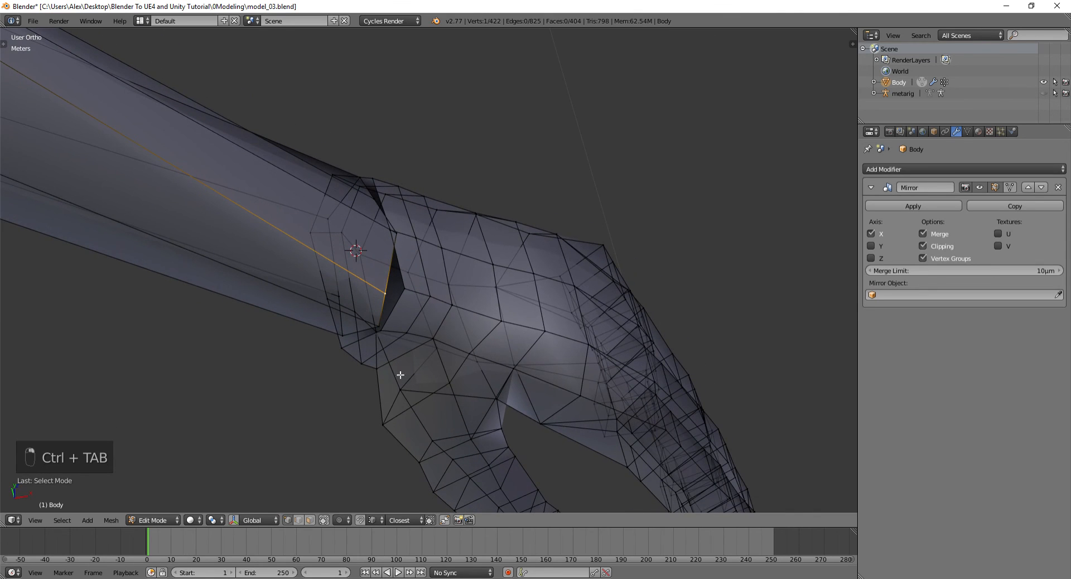
click(339, 520)
click(362, 521)
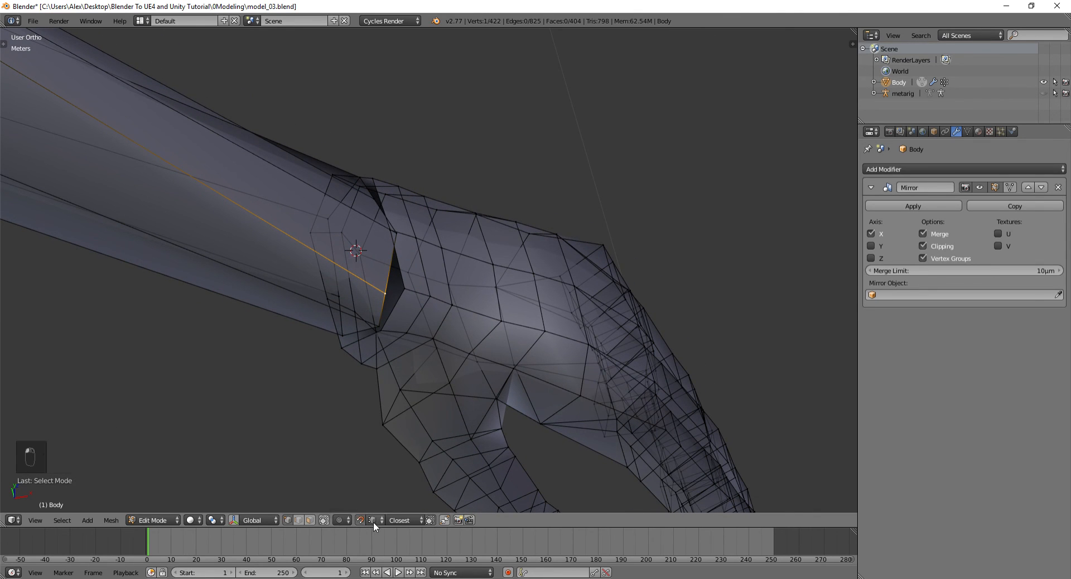
click(373, 521)
click(386, 493)
- Snap the first vertices of the forearm's open end onto the matching vertices of the hand's wrist ring
middle_drag(413, 327, 411, 277)
key(g)
click(436, 292)
key(g)
click(471, 287)
click(496, 307)
key(g)
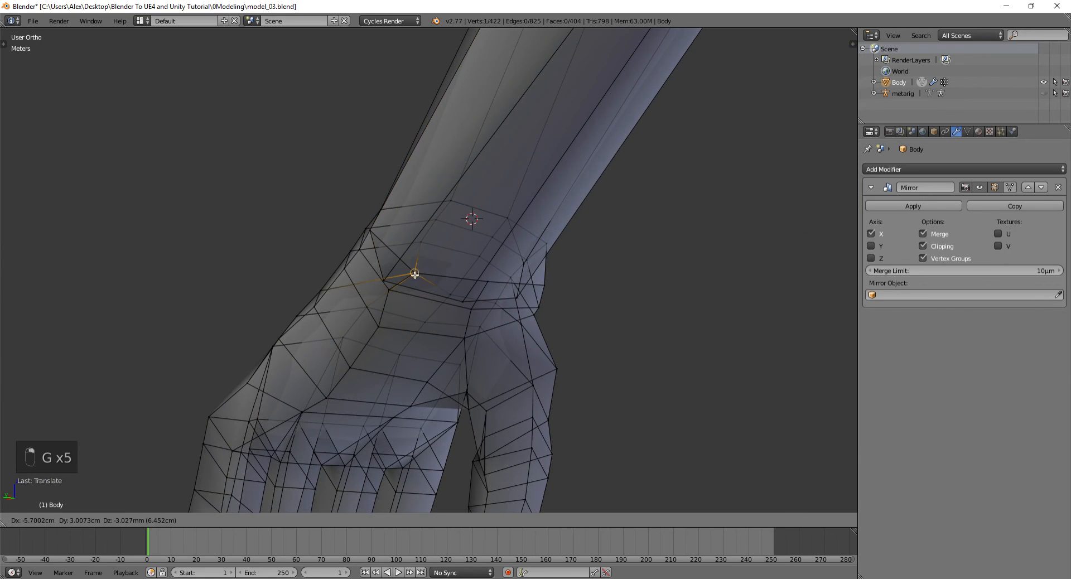
key(g)
click(521, 282)
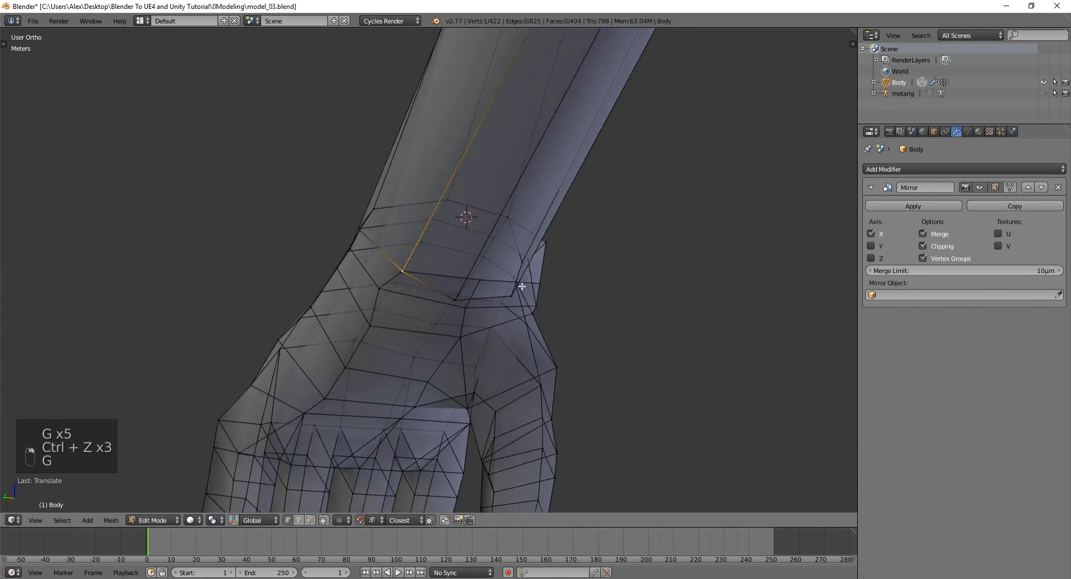
- Snap the remaining forearm-end vertices onto the hand's wrist ring to close the gap, and deselect everything
scroll(423, 287, up, 5)
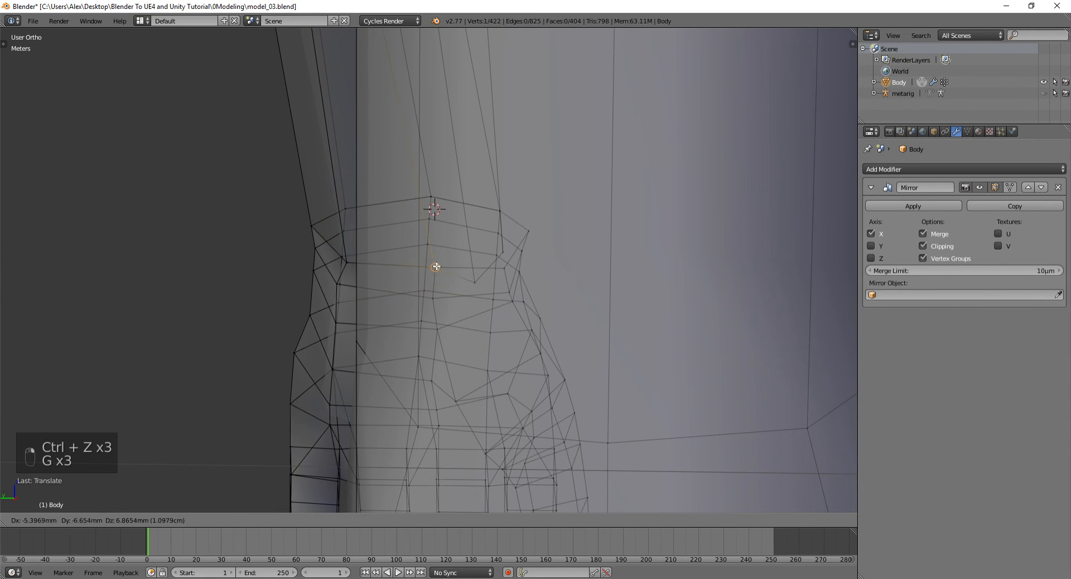
click(435, 267)
middle_drag(435, 267, 474, 292)
key(g)
click(494, 286)
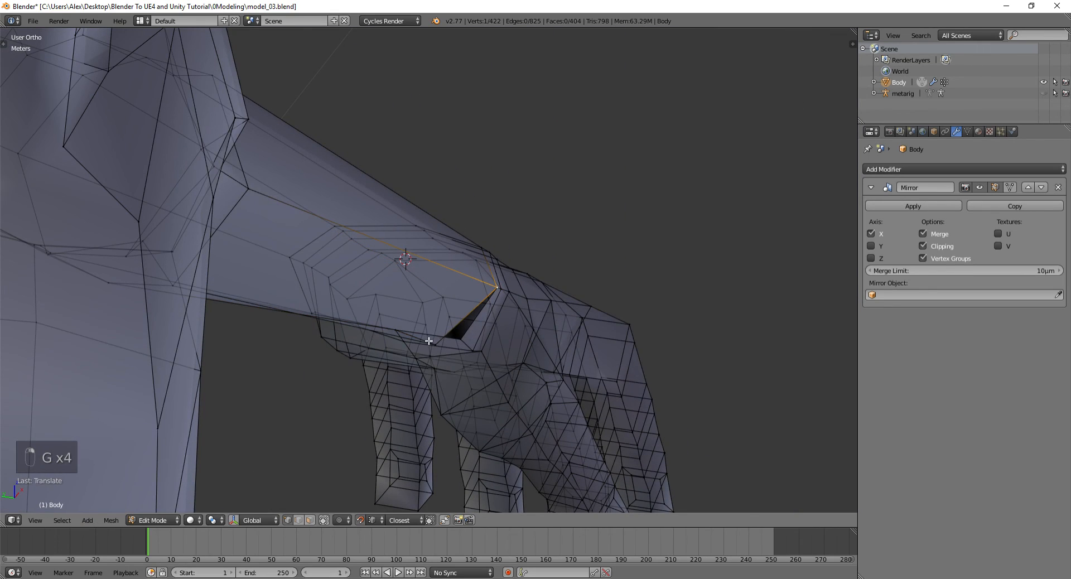
key(g)
click(462, 335)
scroll(605, 400, down, 8)
key(a)
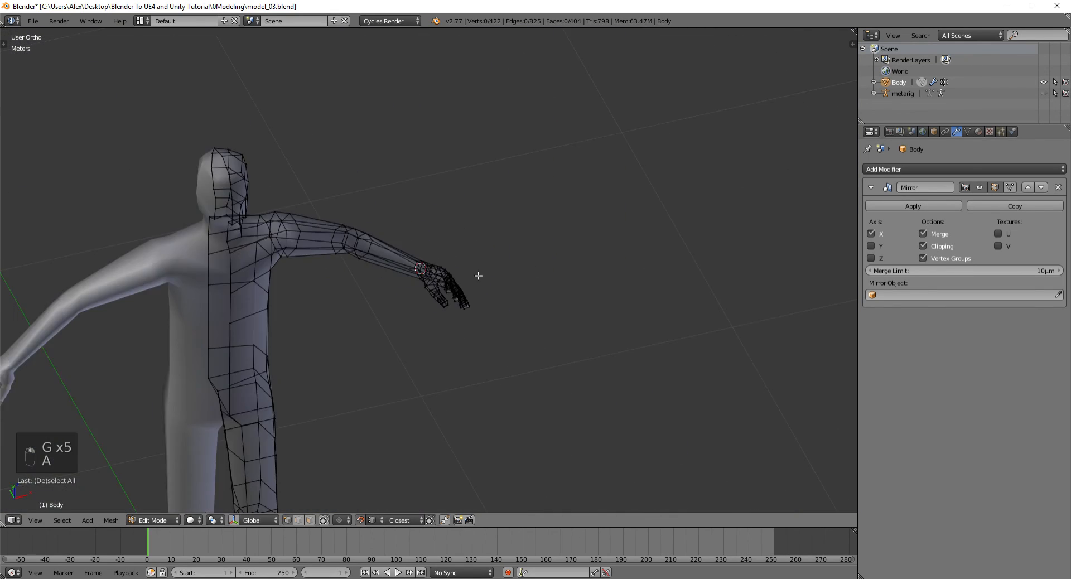
- Try Remove Doubles on the whole Body mesh, and undo it
middle_drag(478, 275, 441, 235)
scroll(441, 235, up, 6)
middle_drag(446, 251, 747, 256)
middle_drag(336, 250, 370, 264)
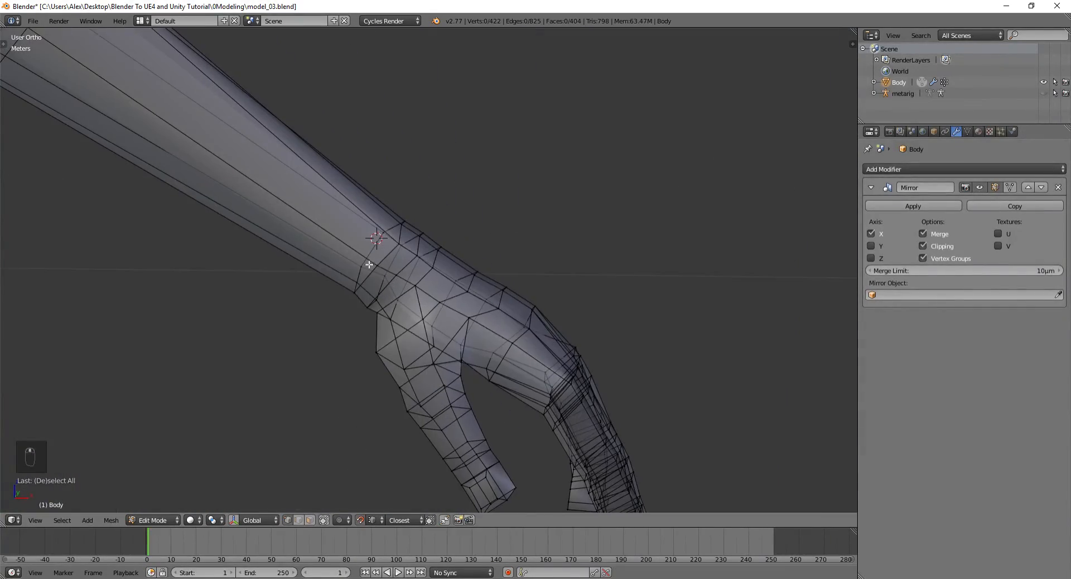
key(a)
key(space)
text(remove)
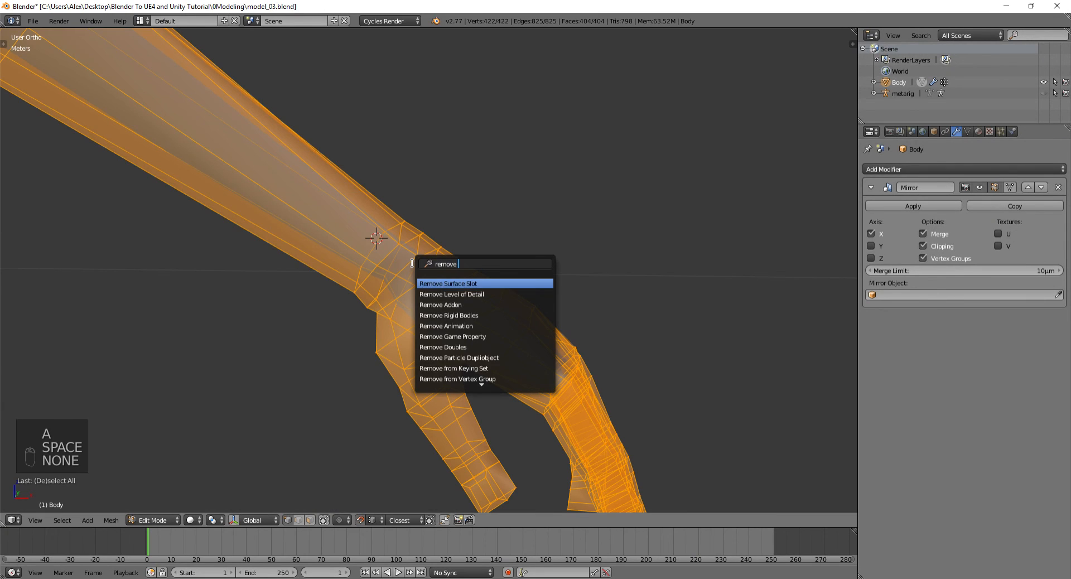
text( d)
key(Return)
key(ctrl+z)
- Remove doubles across the whole Body mesh with a merge distance of 1 µm
key(t)
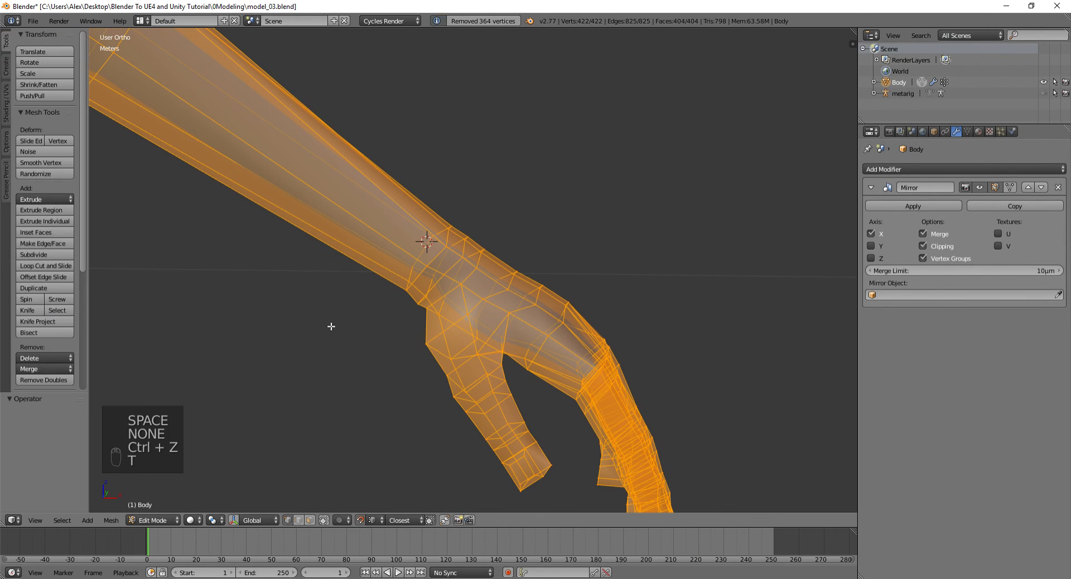
key(space)
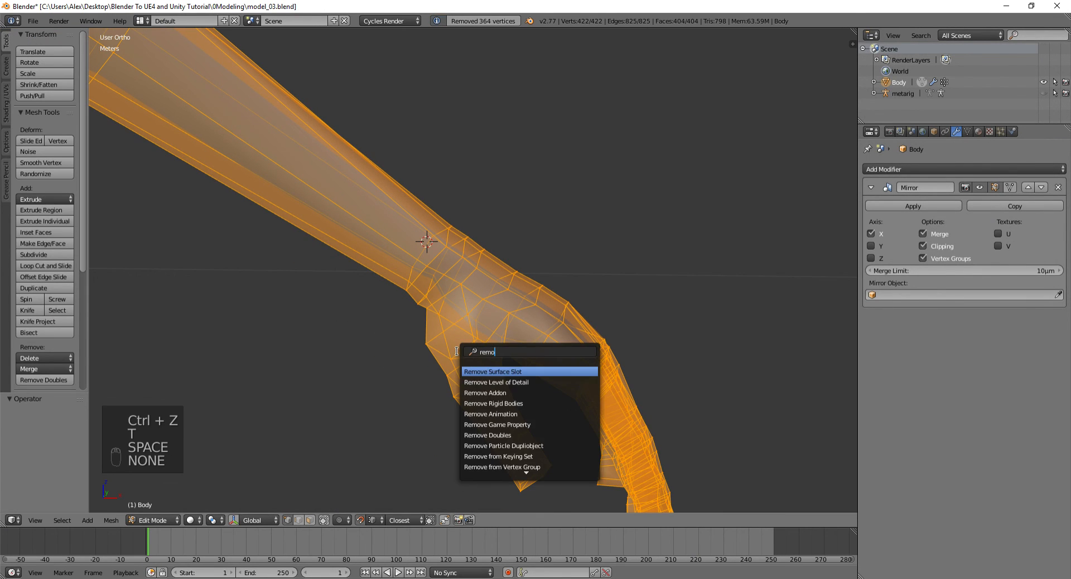
text(remove d)
key(Return)
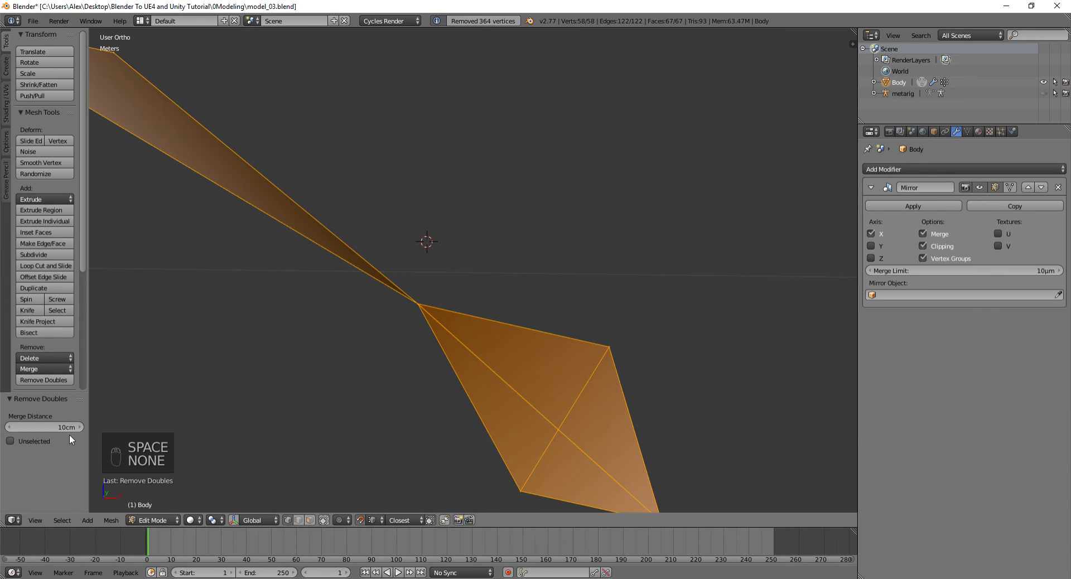
key(Return)
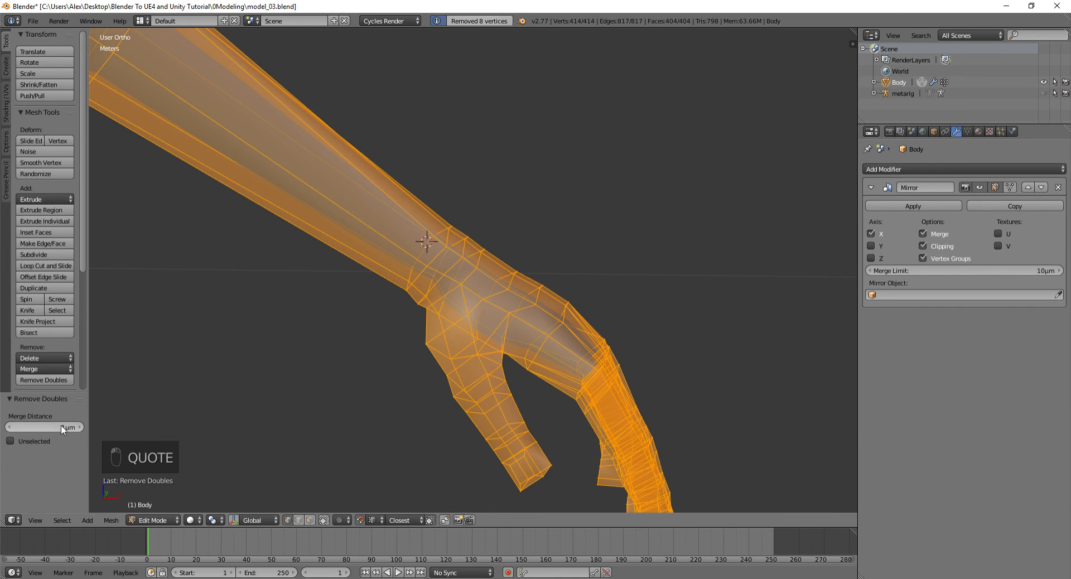
- Select the edge loop where the forearm joins the hand and turn off snapping
right_click(431, 255)
scroll(439, 250, up, 3)
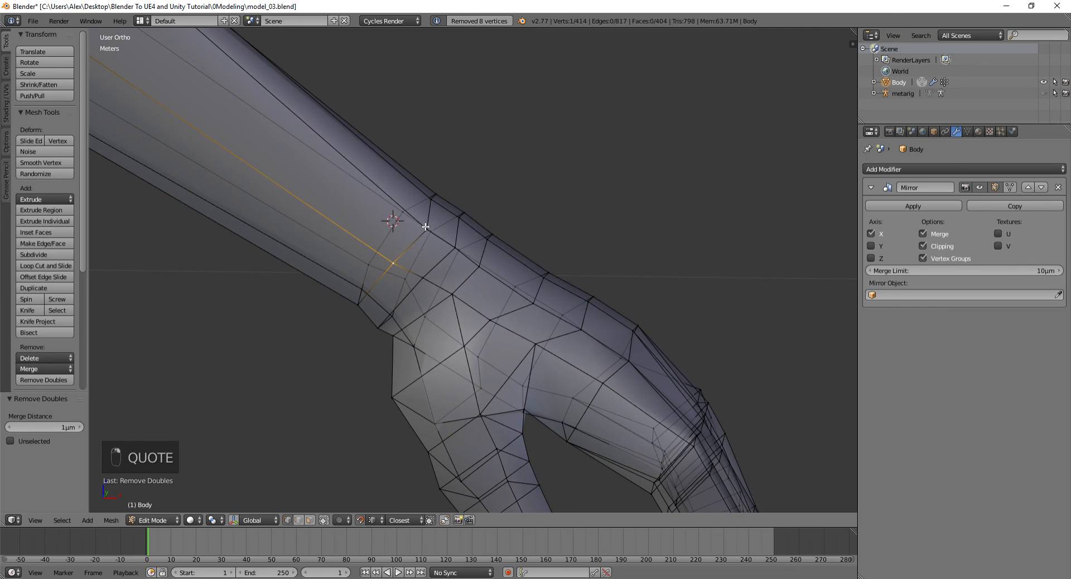
alt+right_click(407, 253)
scroll(407, 254, down, 3)
key(ctrl+e)
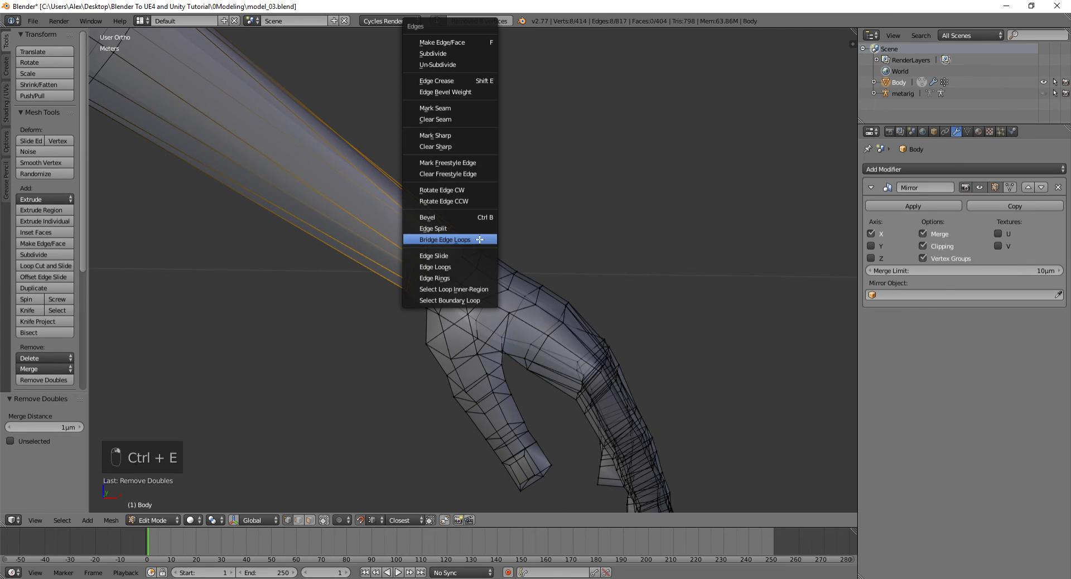
click(468, 252)
click(463, 249)
key(shift+Tab)
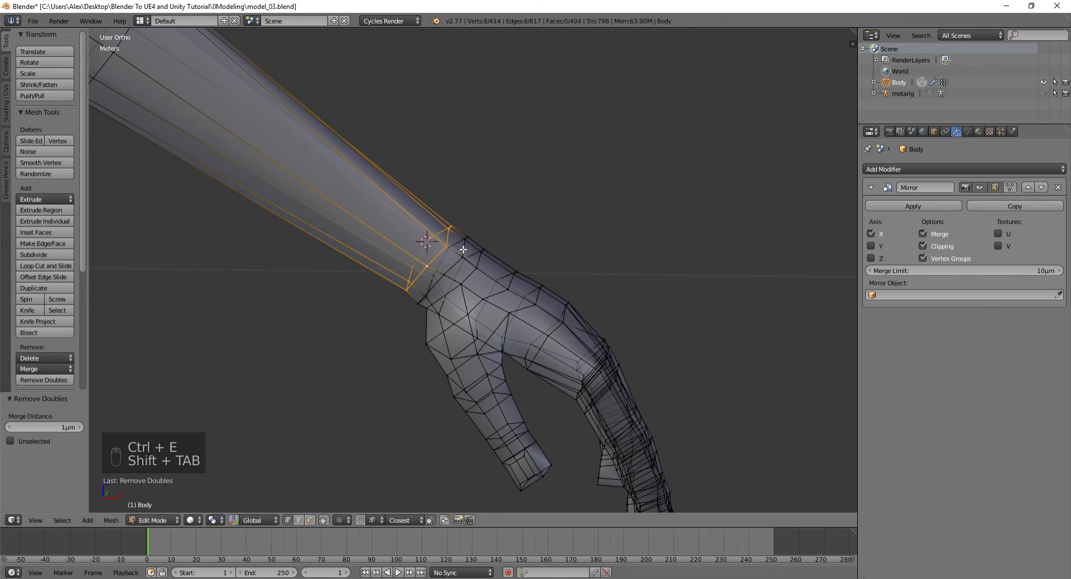
- Edge-slide the selected wrist seam loop slightly up the forearm by a factor of about 0.032
key(ctrl+e)
click(461, 250)
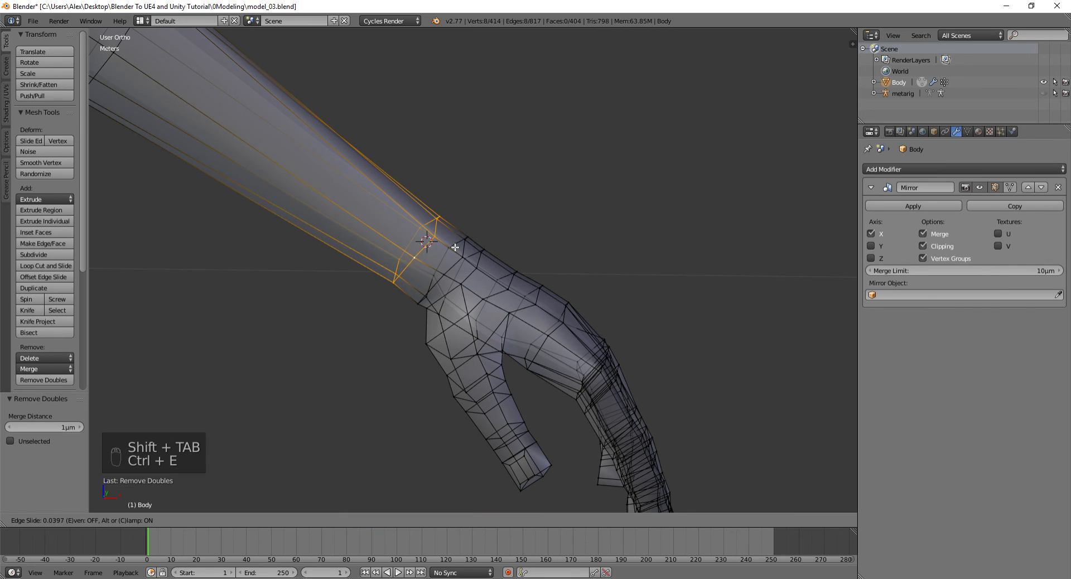
key(ctrl+e)
click(454, 247)
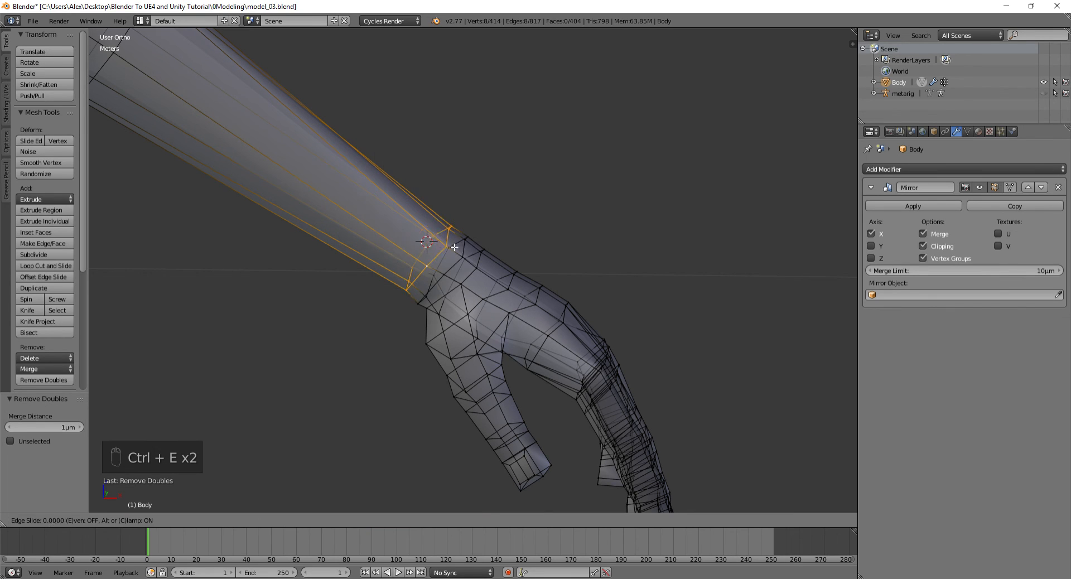
click(450, 242)
- Edge-slide the adjacent loop on the hand side of the wrist seam by a factor of about 0.208
right_click(459, 265)
key(ctrl+e)
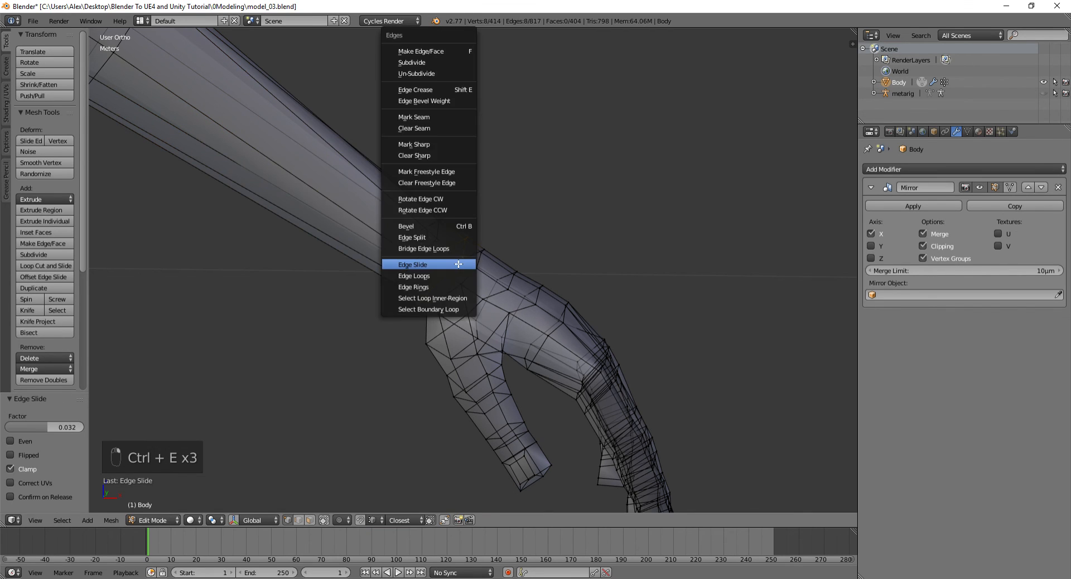
click(458, 263)
click(454, 260)
mouse_move(454, 260)
middle_down()
mouse_move(473, 250)
mouse_move(464, 255)
middle_up()
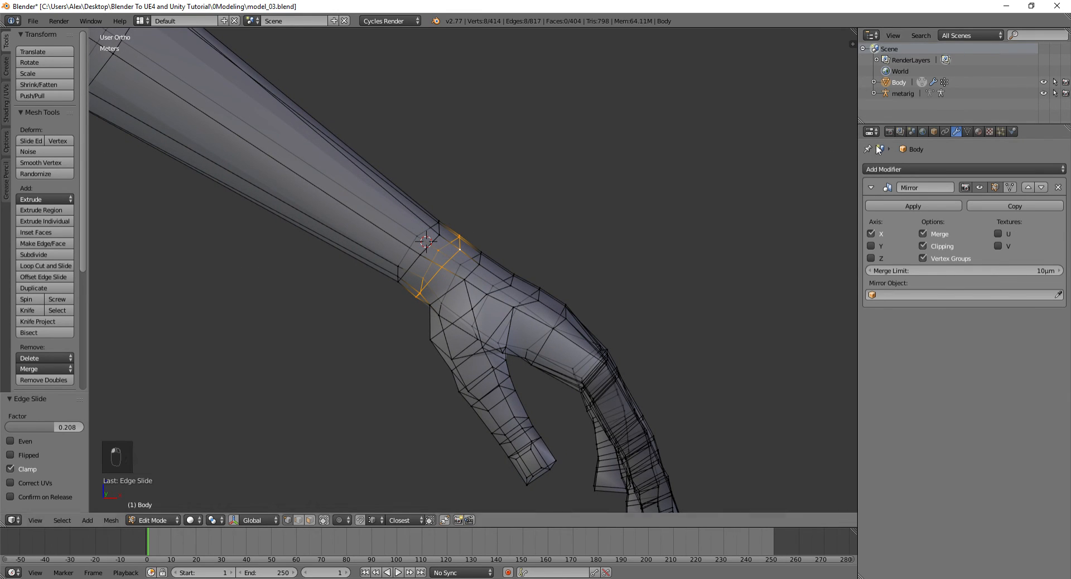
middle_drag(517, 134, 509, 122)
key(KP_1)
key(KP_3)
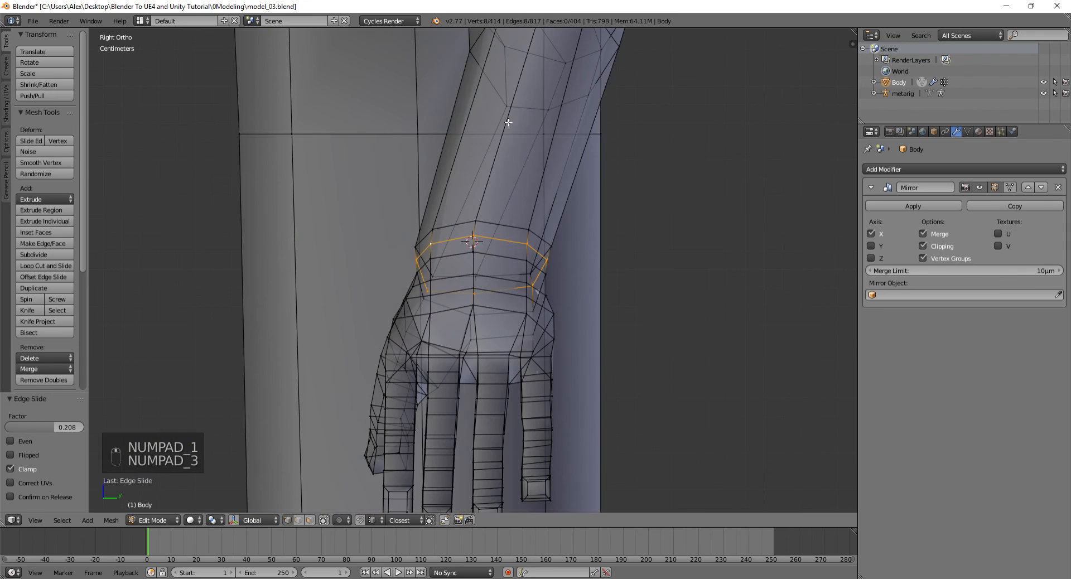
- Leave Edit Mode and show the body in wireframe from the front, focused on the wrist and hand
key(KP_4)
key(KP_1)
key(Tab)
scroll(351, 252, down, 8)
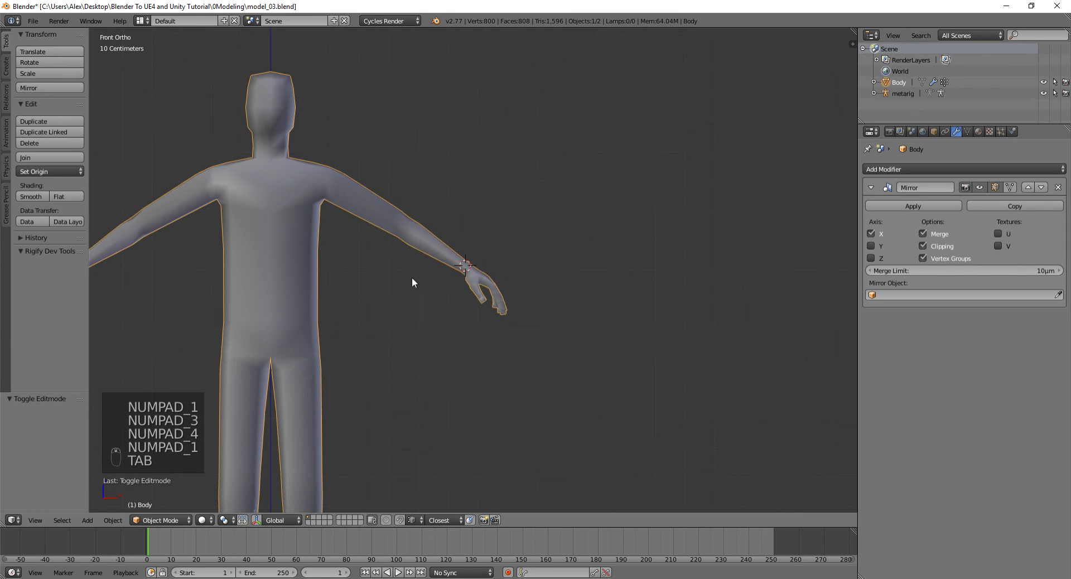
key(z)
middle_drag(457, 232, 470, 239)
key(KP_1)
scroll(627, 265, up, 10)
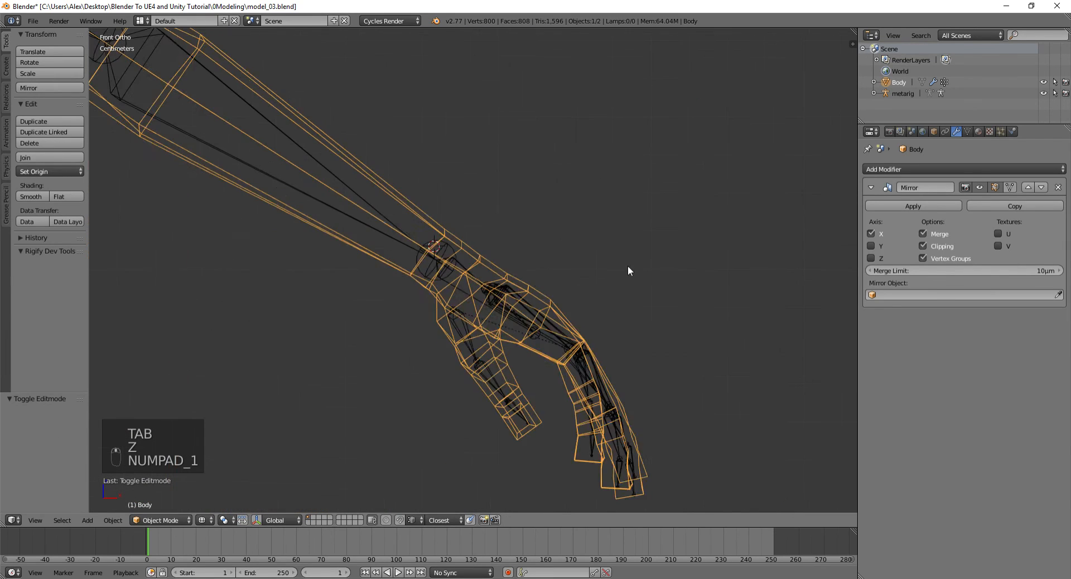
right_click(417, 249)
key(Tab)
key(Tab)
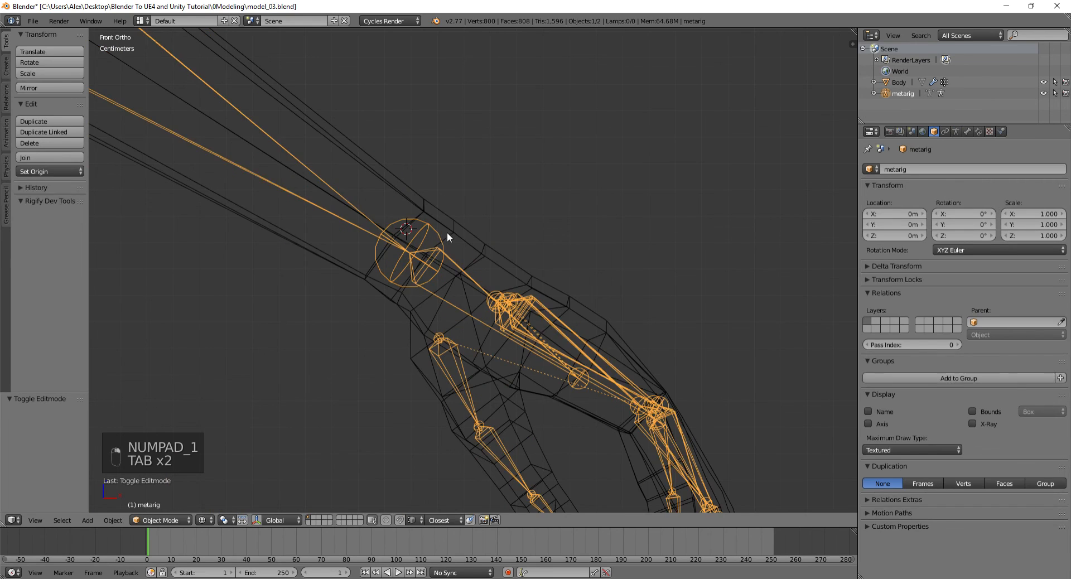
- Enter Edit Mode on the Body mesh and box-select all edge loops around the wrist
right_click(447, 232)
key(Tab)
scroll(518, 369, down, 3)
key(a)
key(a)
key(a)
key(a)
scroll(401, 234, up, 3)
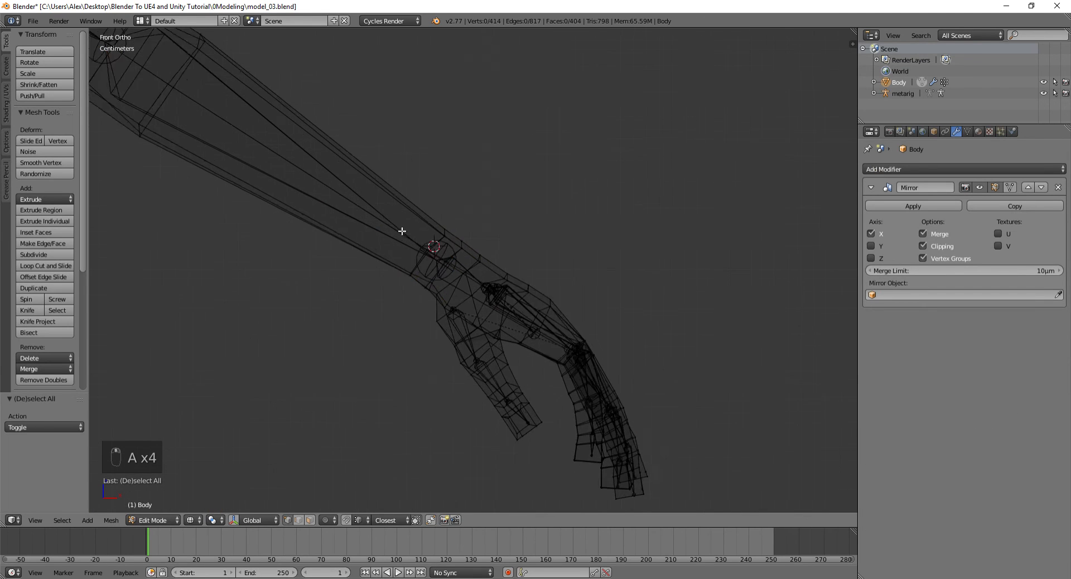
key(b)
key(b)
drag(394, 175, 478, 258)
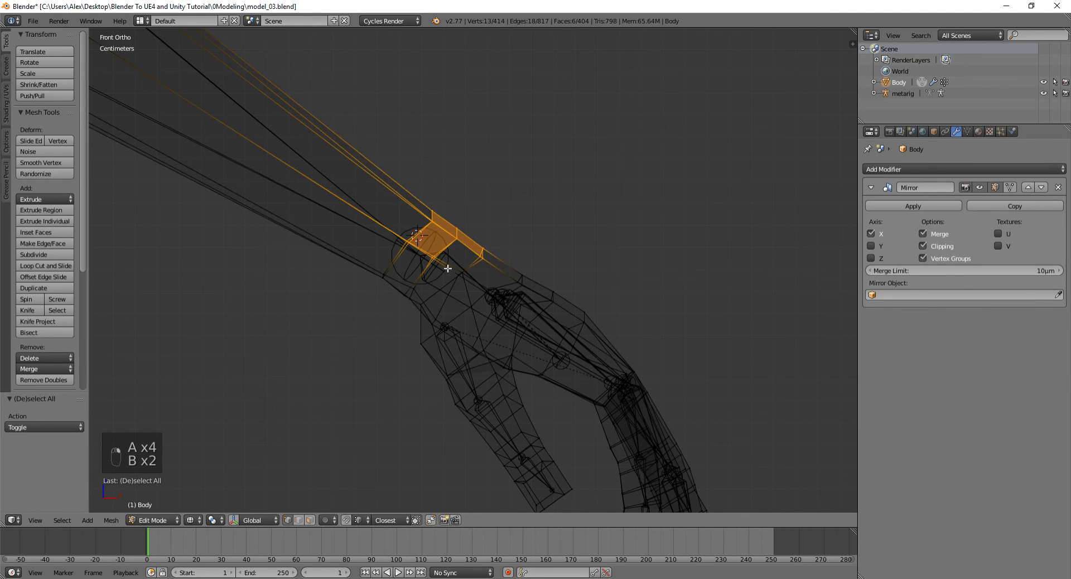
key(b)
drag(358, 235, 438, 328)
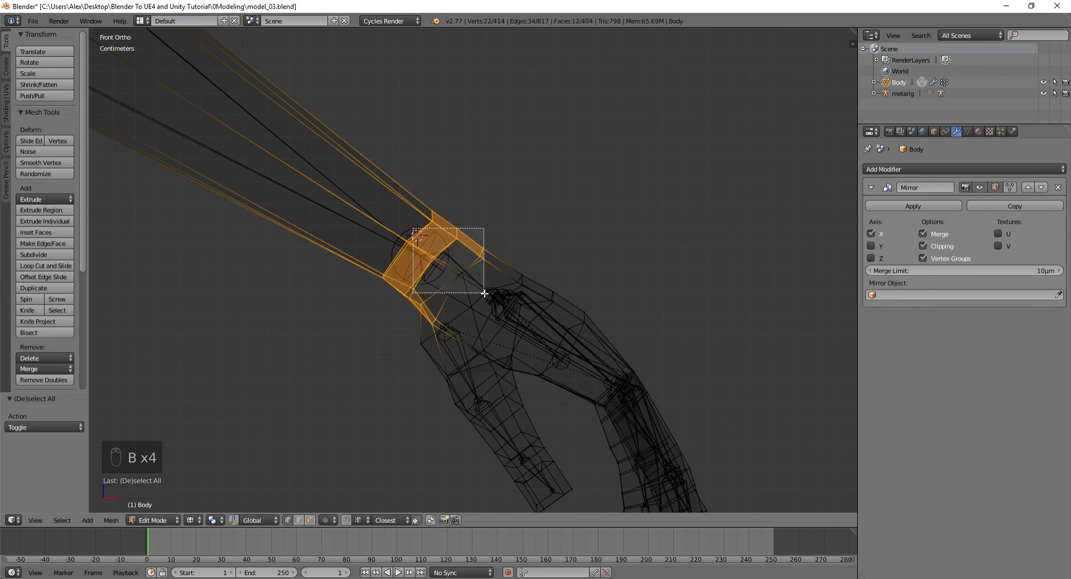
- Move the selected wrist loops about -4.3 mm in X and 2.0 mm in Z, and return to solid shading in Object Mode
key(g)
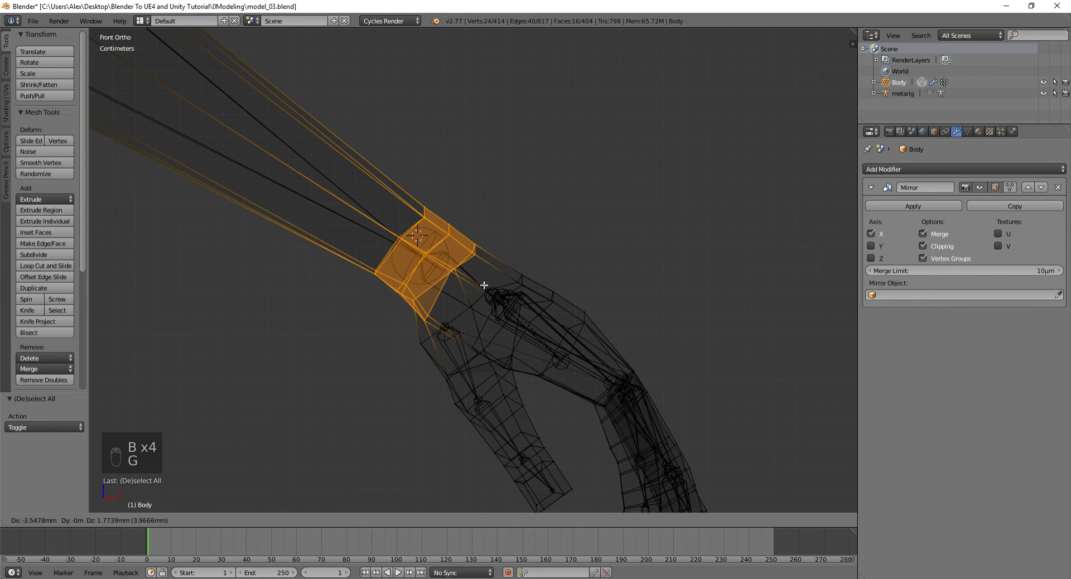
click(482, 285)
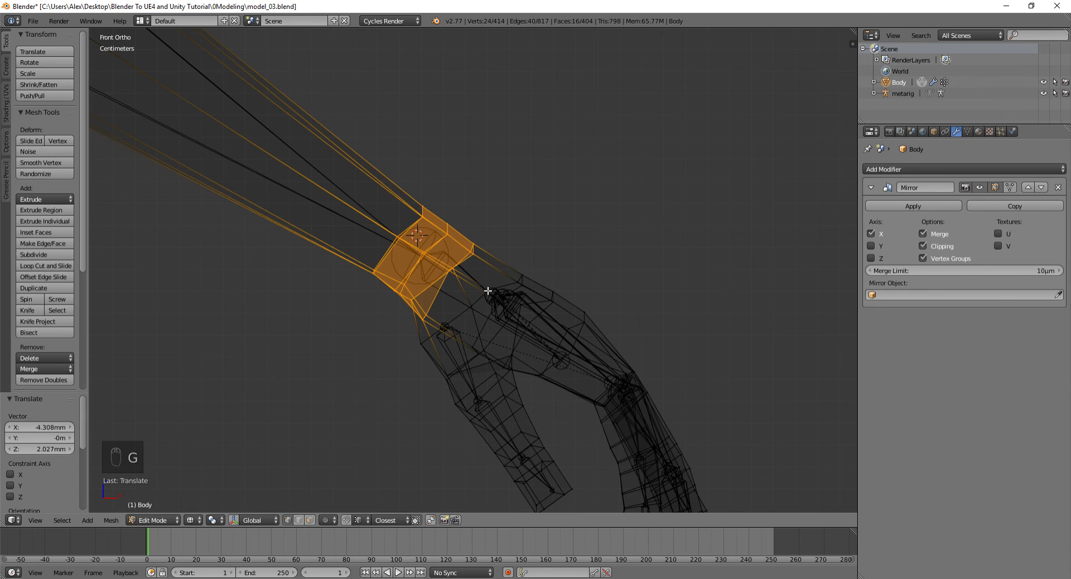
scroll(491, 294, down, 3)
key(Tab)
key(z)
mouse_move(574, 304)
middle_down()
mouse_move(537, 306)
mouse_move(470, 352)
mouse_move(511, 353)
middle_up()
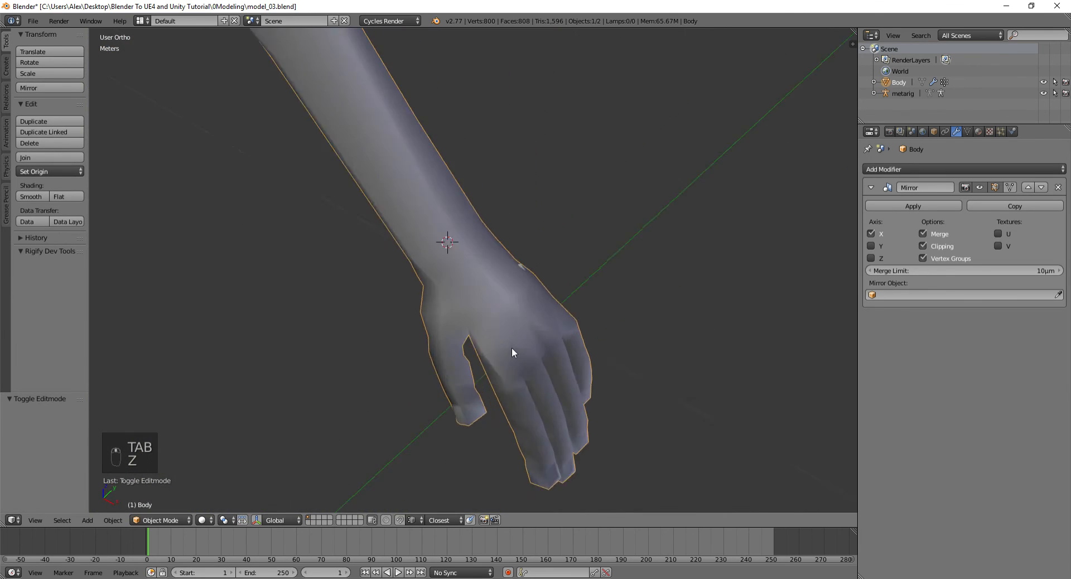
- Move the single vertex on the thumb side of the wrist slightly along the X axis
key(Tab)
scroll(413, 274, up, 4)
right_click(430, 281)
middle_drag(414, 275, 389, 280)
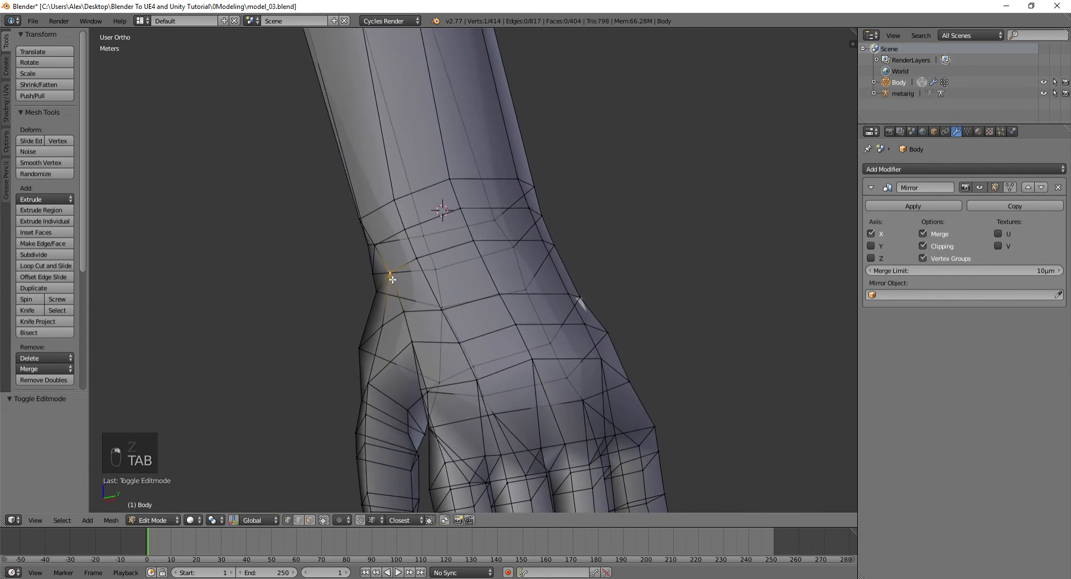
key(g)
key(x)
click(381, 279)
middle_drag(558, 279, 435, 175)
key(Tab)
scroll(541, 287, down, 3)
key(Tab)
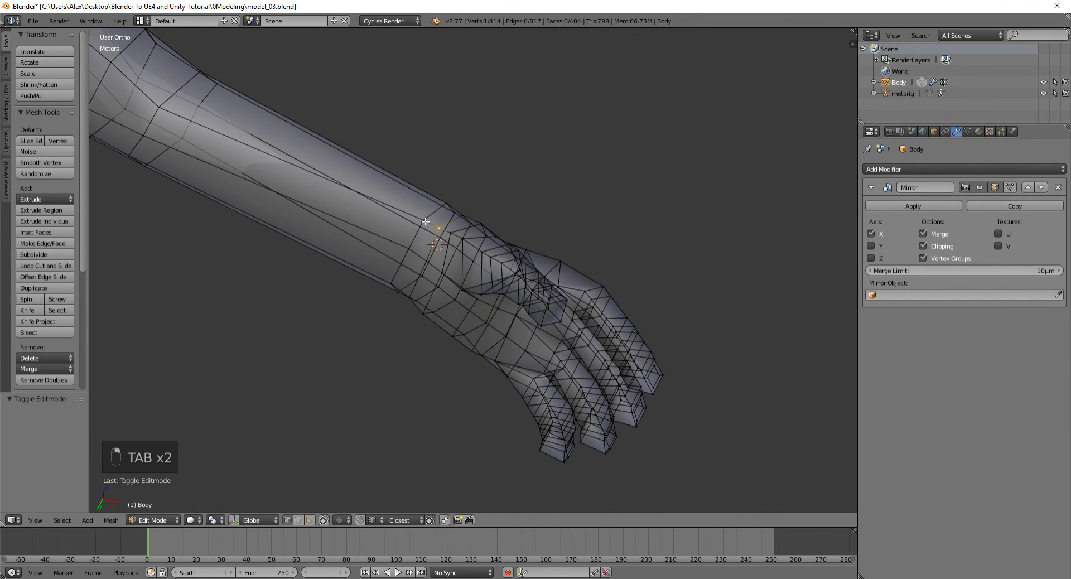
- Try to scale the neighbouring vertices on the thumb side of the wrist, and undo the scaling
shift+click(425, 222)
middle_drag(426, 221, 477, 239)
key(s)
click(537, 206)
key(ctrl+z)
key(Tab)
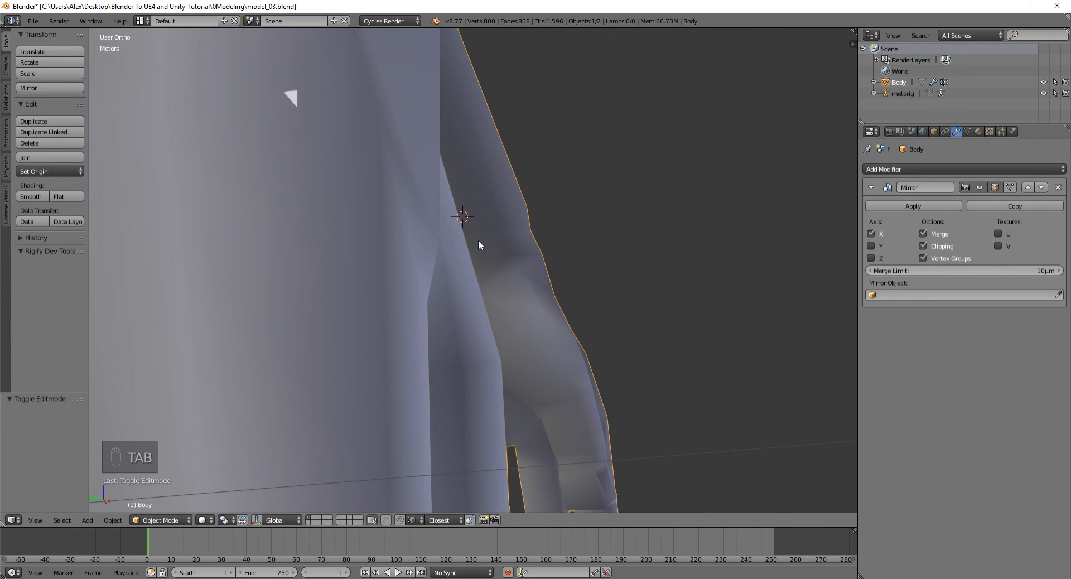
- Move the outline vertex at the forearm's end on the thumb side slightly outward
key(Tab)
right_click(534, 231)
key(g)
click(560, 230)
middle_drag(561, 229, 437, 280)
key(Tab)
key(Tab)
- Readjust the same thumb-side vertex to smooth the transition from forearm to wrist, and return to Object Mode
key(g)
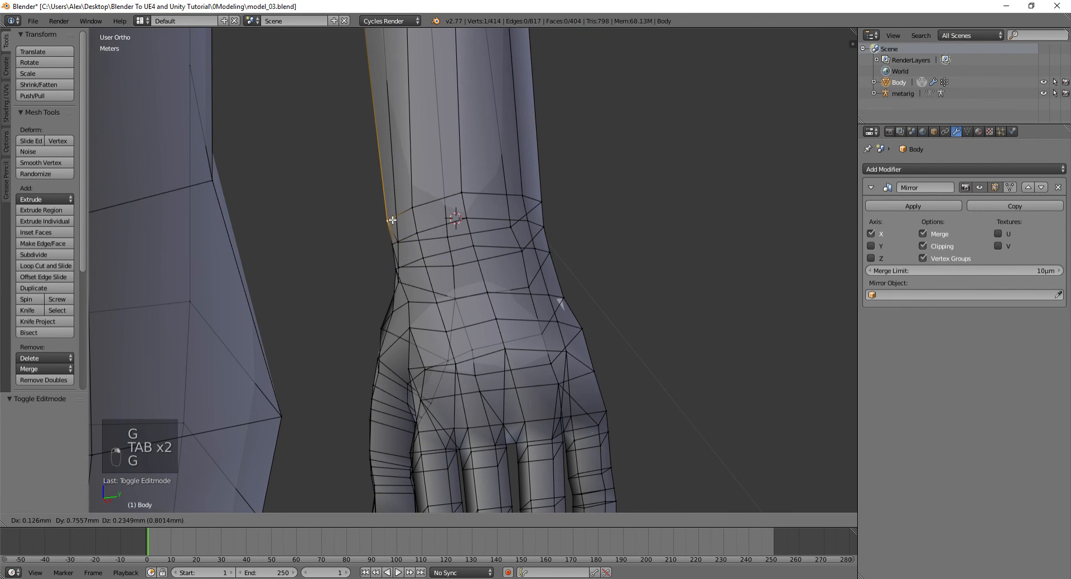
click(396, 232)
key(Tab)
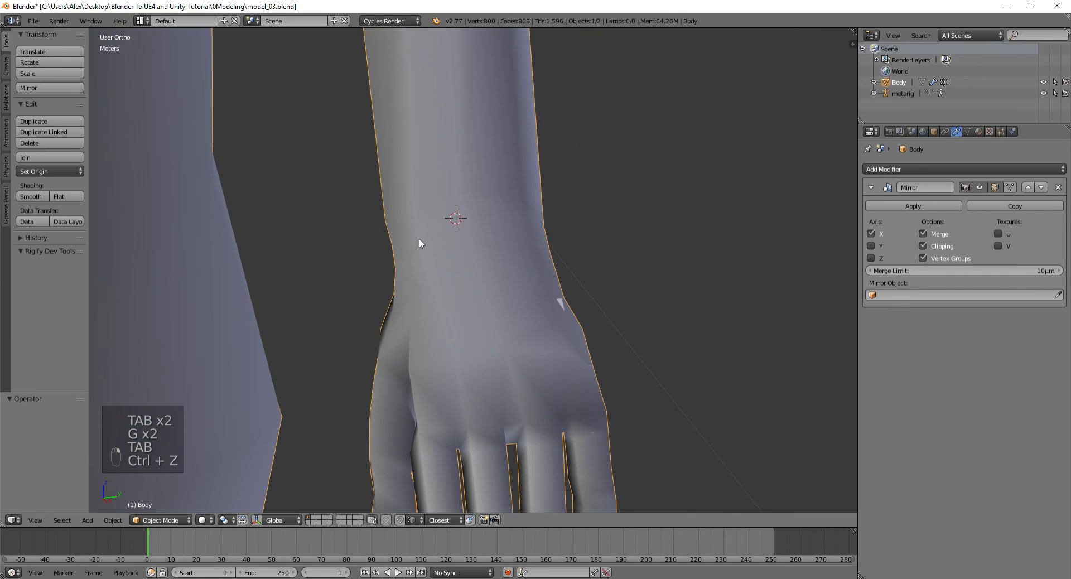
key(Tab)
key(g)
click(424, 221)
key(Tab)
- Deselect the body, check the whole figure from several angles, and hide the tool shelf
middle_drag(424, 221, 522, 220)
scroll(522, 220, down, 14)
key(a)
middle_drag(463, 256, 414, 279)
scroll(413, 279, up, 4)
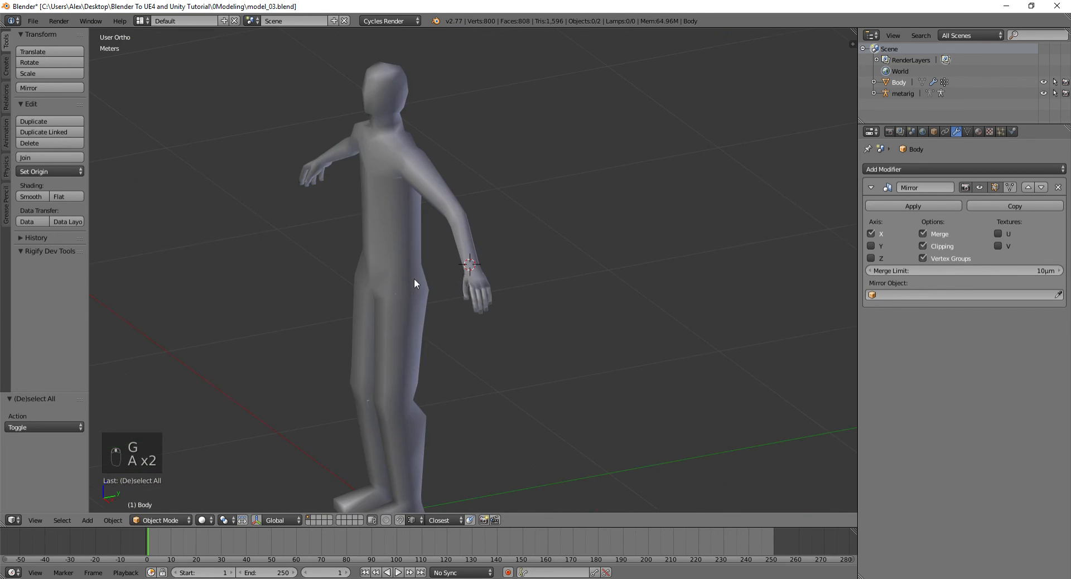
scroll(497, 272, up, 5)
scroll(480, 271, down, 5)
middle_drag(480, 269, 614, 251)
scroll(473, 275, down, 3)
scroll(469, 286, up, 2)
key(t)
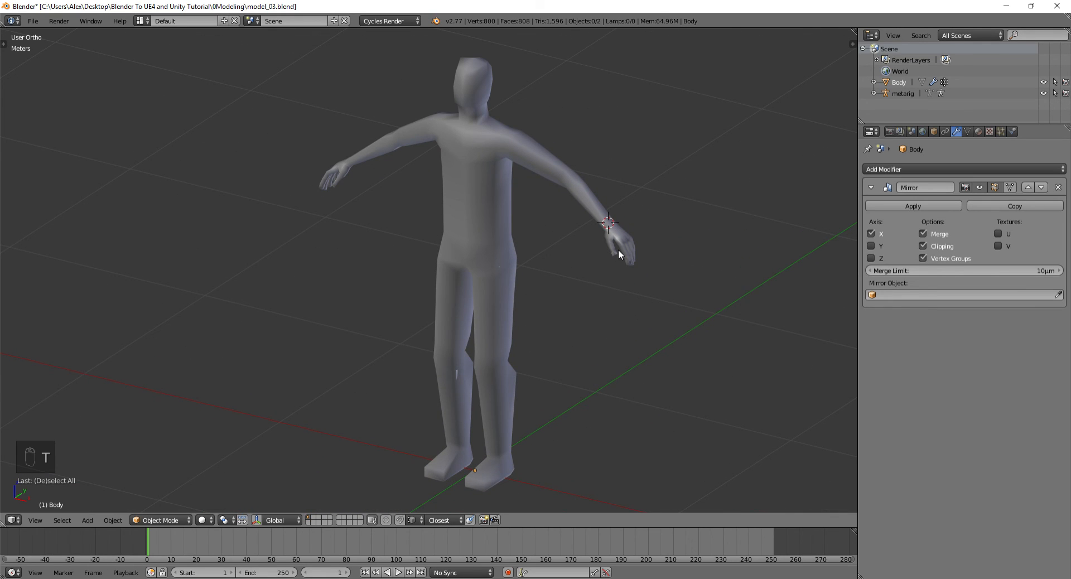
- Examine the topology of the wrist, palm and fingers in Edit Mode, and return to the full body in Object Mode
shift+middle_drag(644, 244, 463, 253)
scroll(557, 288, up, 4)
scroll(457, 258, up, 3)
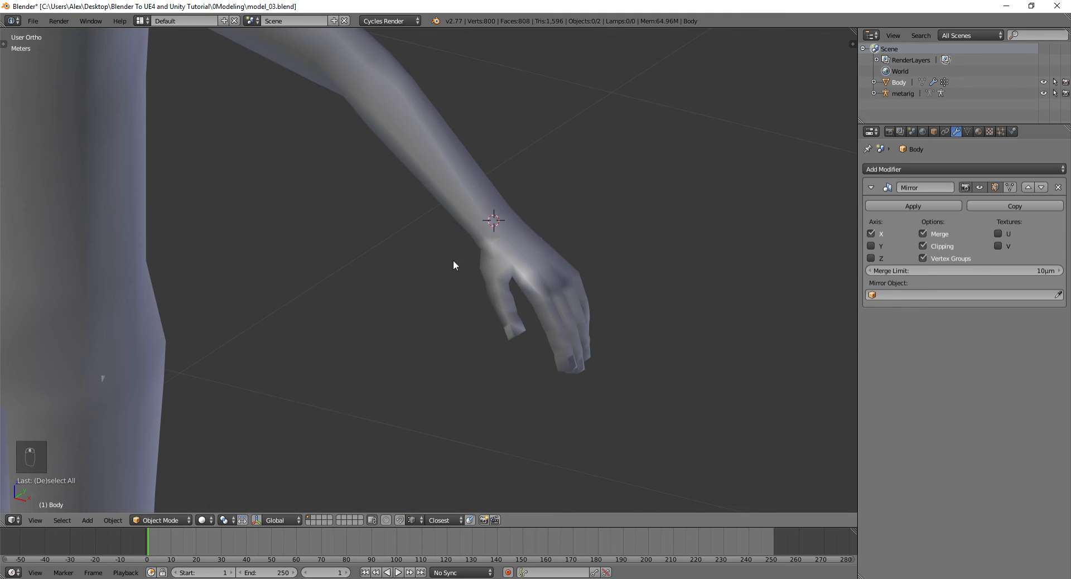
key(Tab)
middle_drag(569, 271, 533, 295)
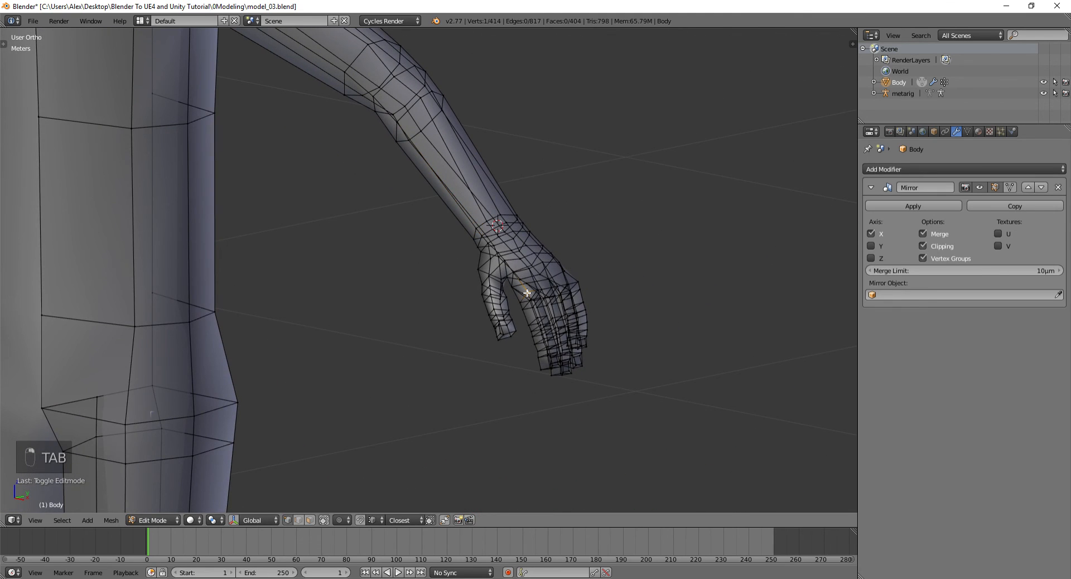
key(KP_Decimal)
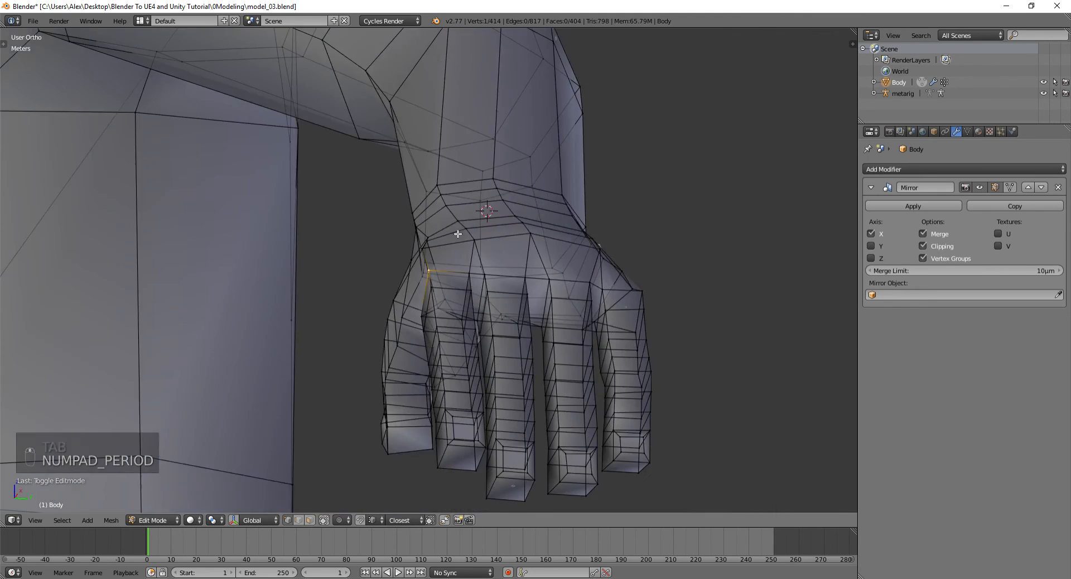
middle_drag(458, 234, 346, 226)
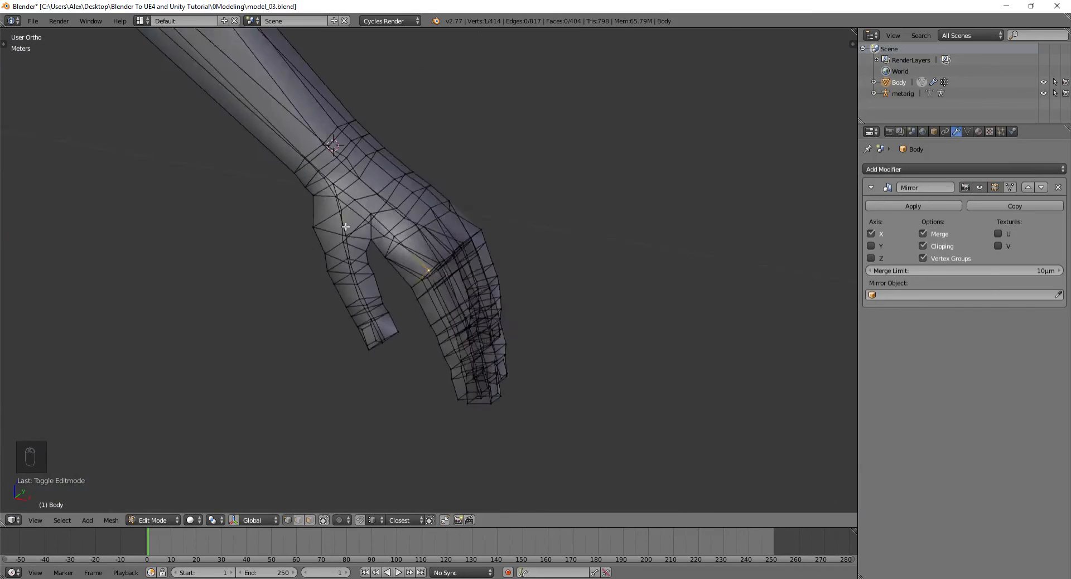
scroll(345, 226, down, 10)
key(Tab)
scroll(400, 260, up, 3)
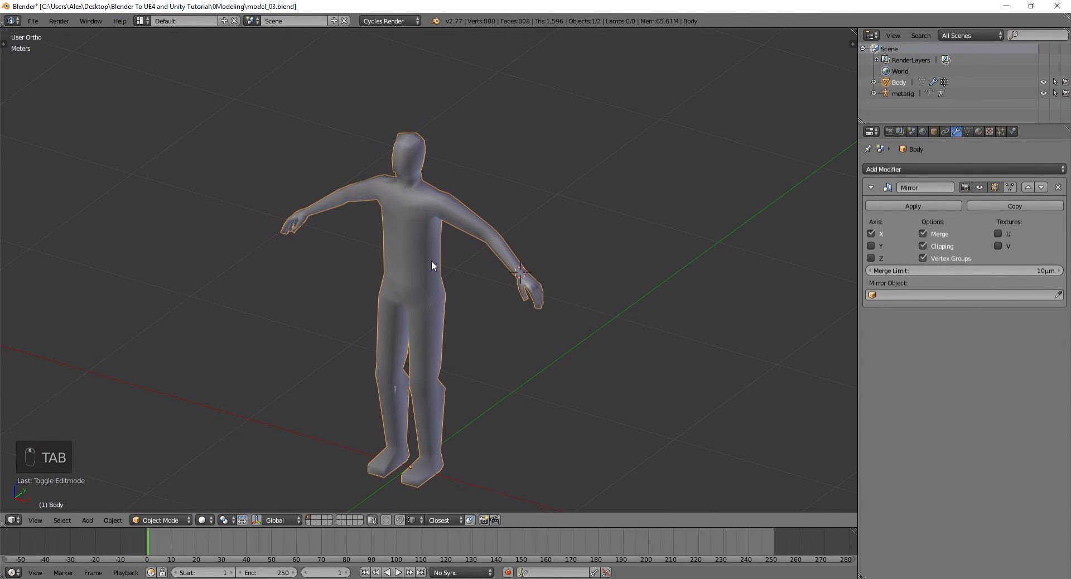